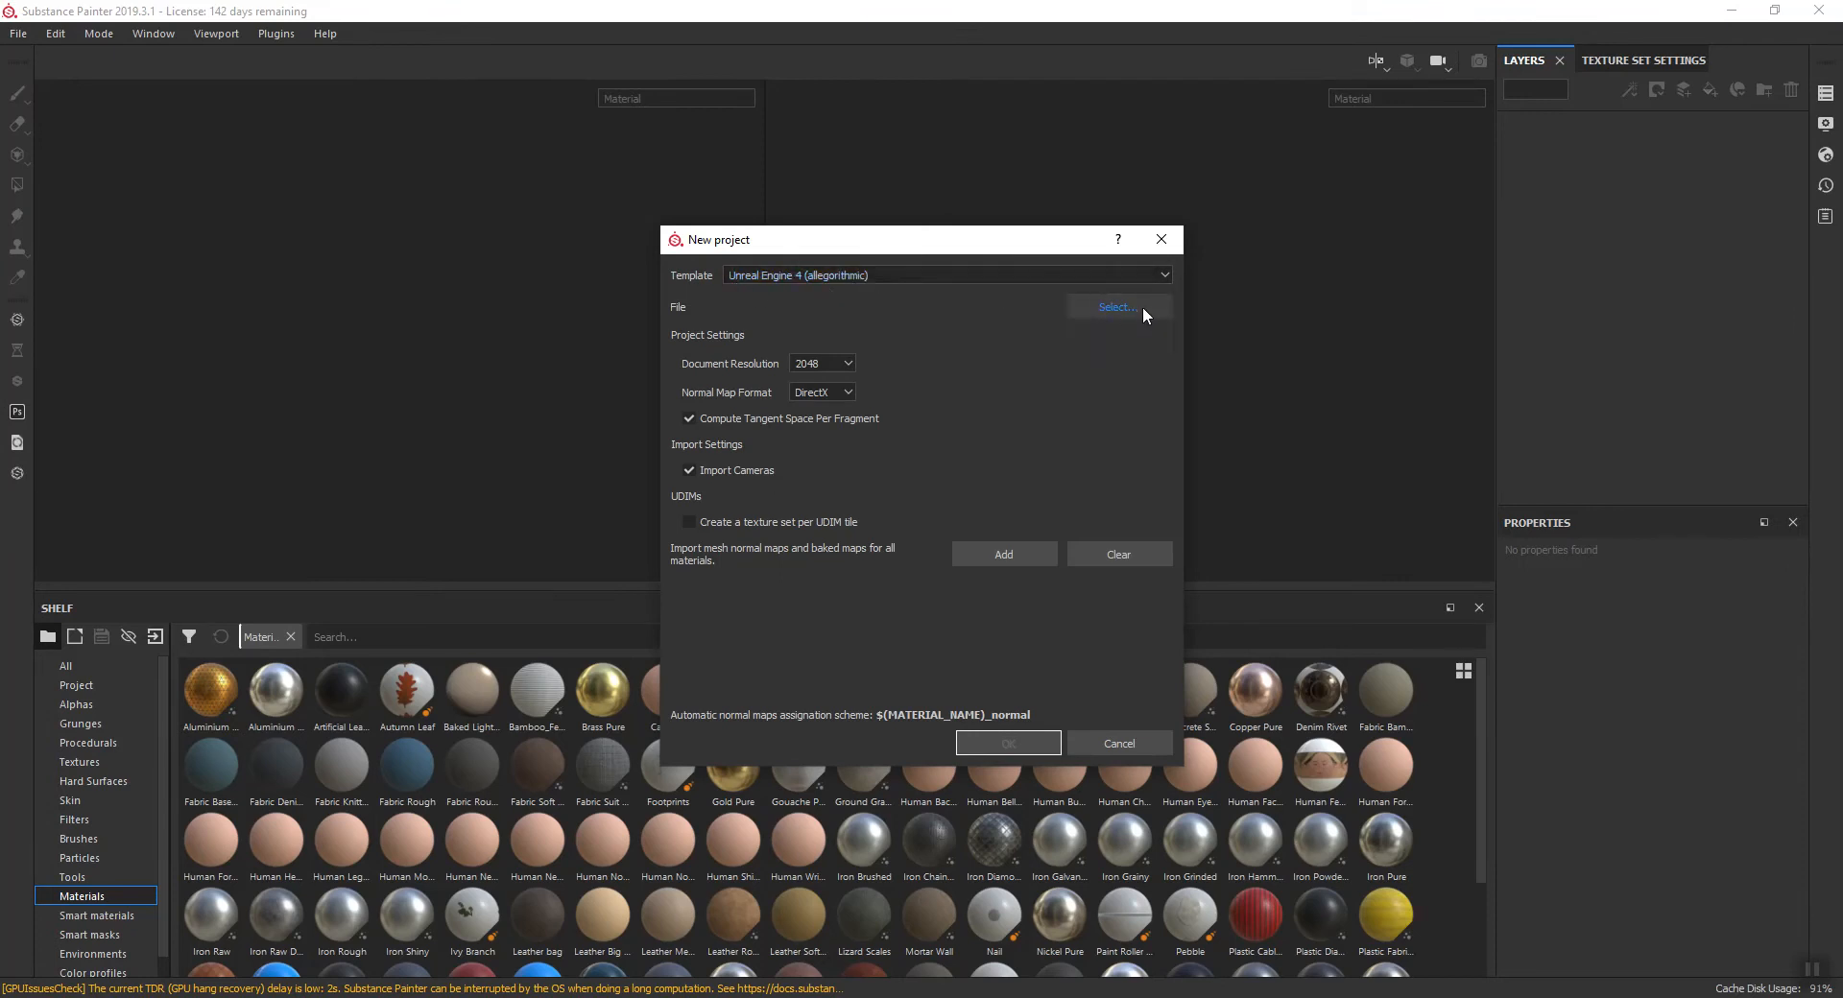
- Create a project from the Tent_LP mesh in the Wood folder, using the Unreal Engine 4 (allegorithmic) template
click(1086, 309)
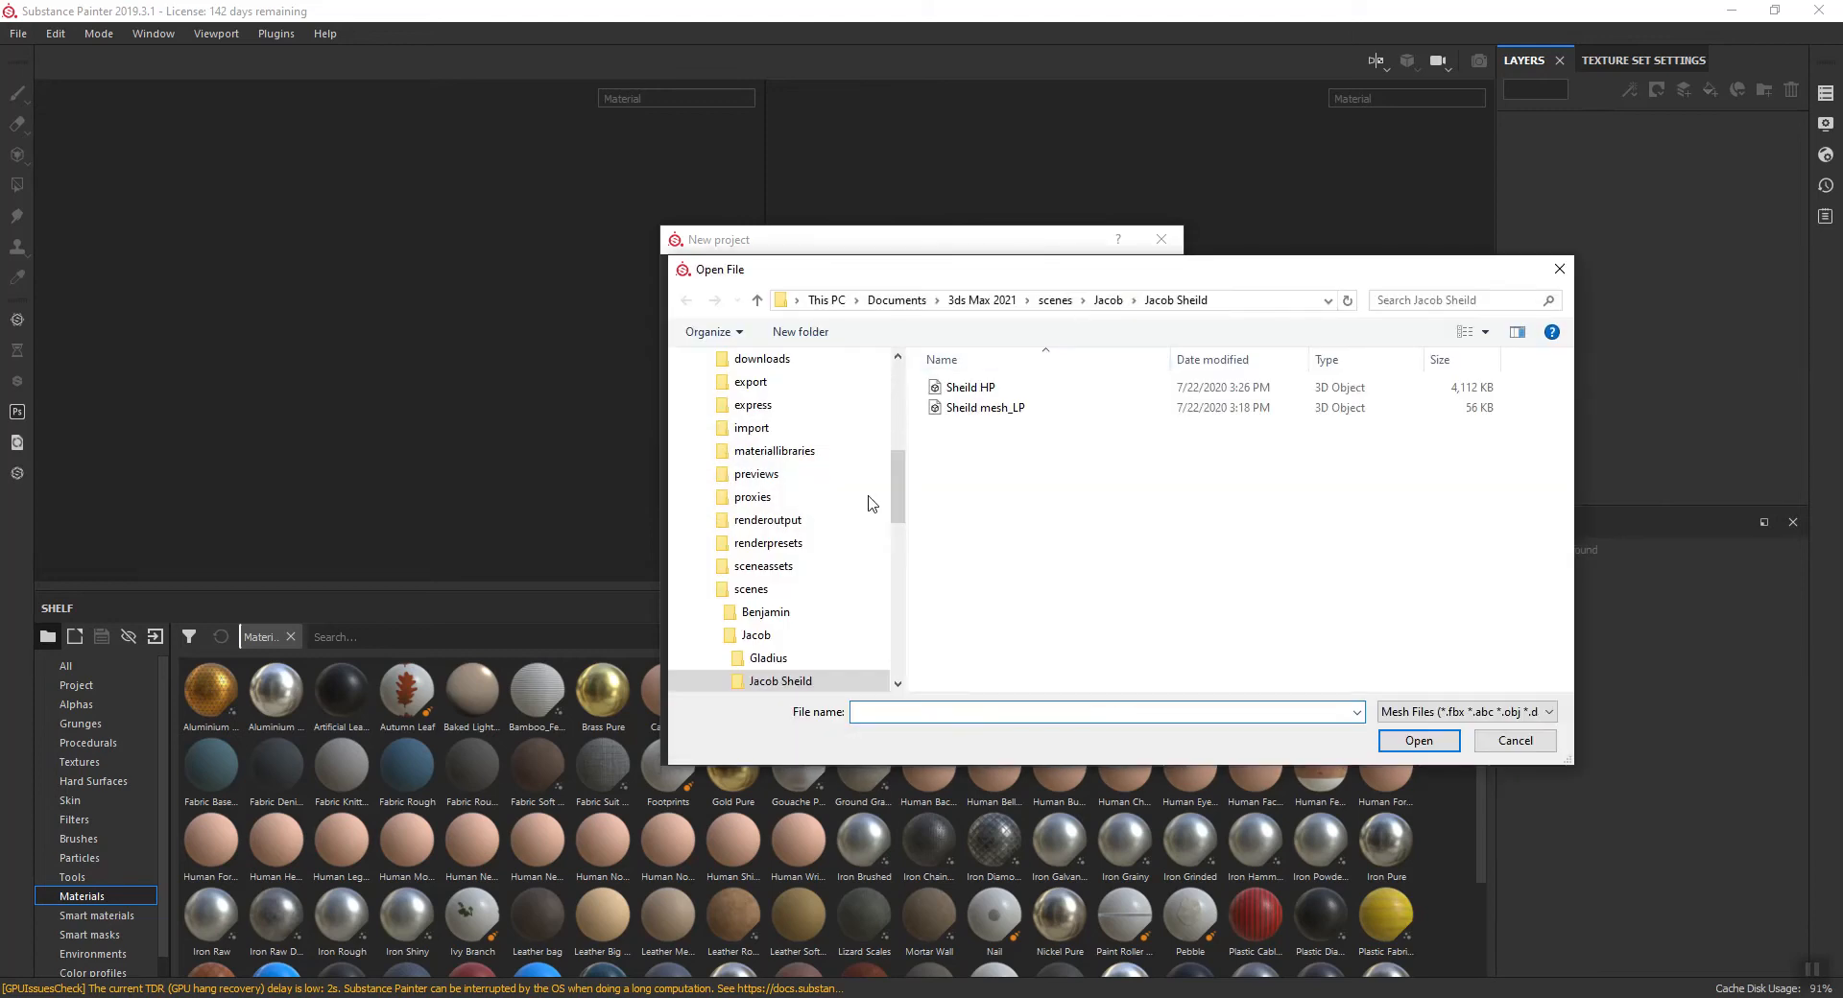
click(747, 613)
click(962, 450)
double_click(963, 449)
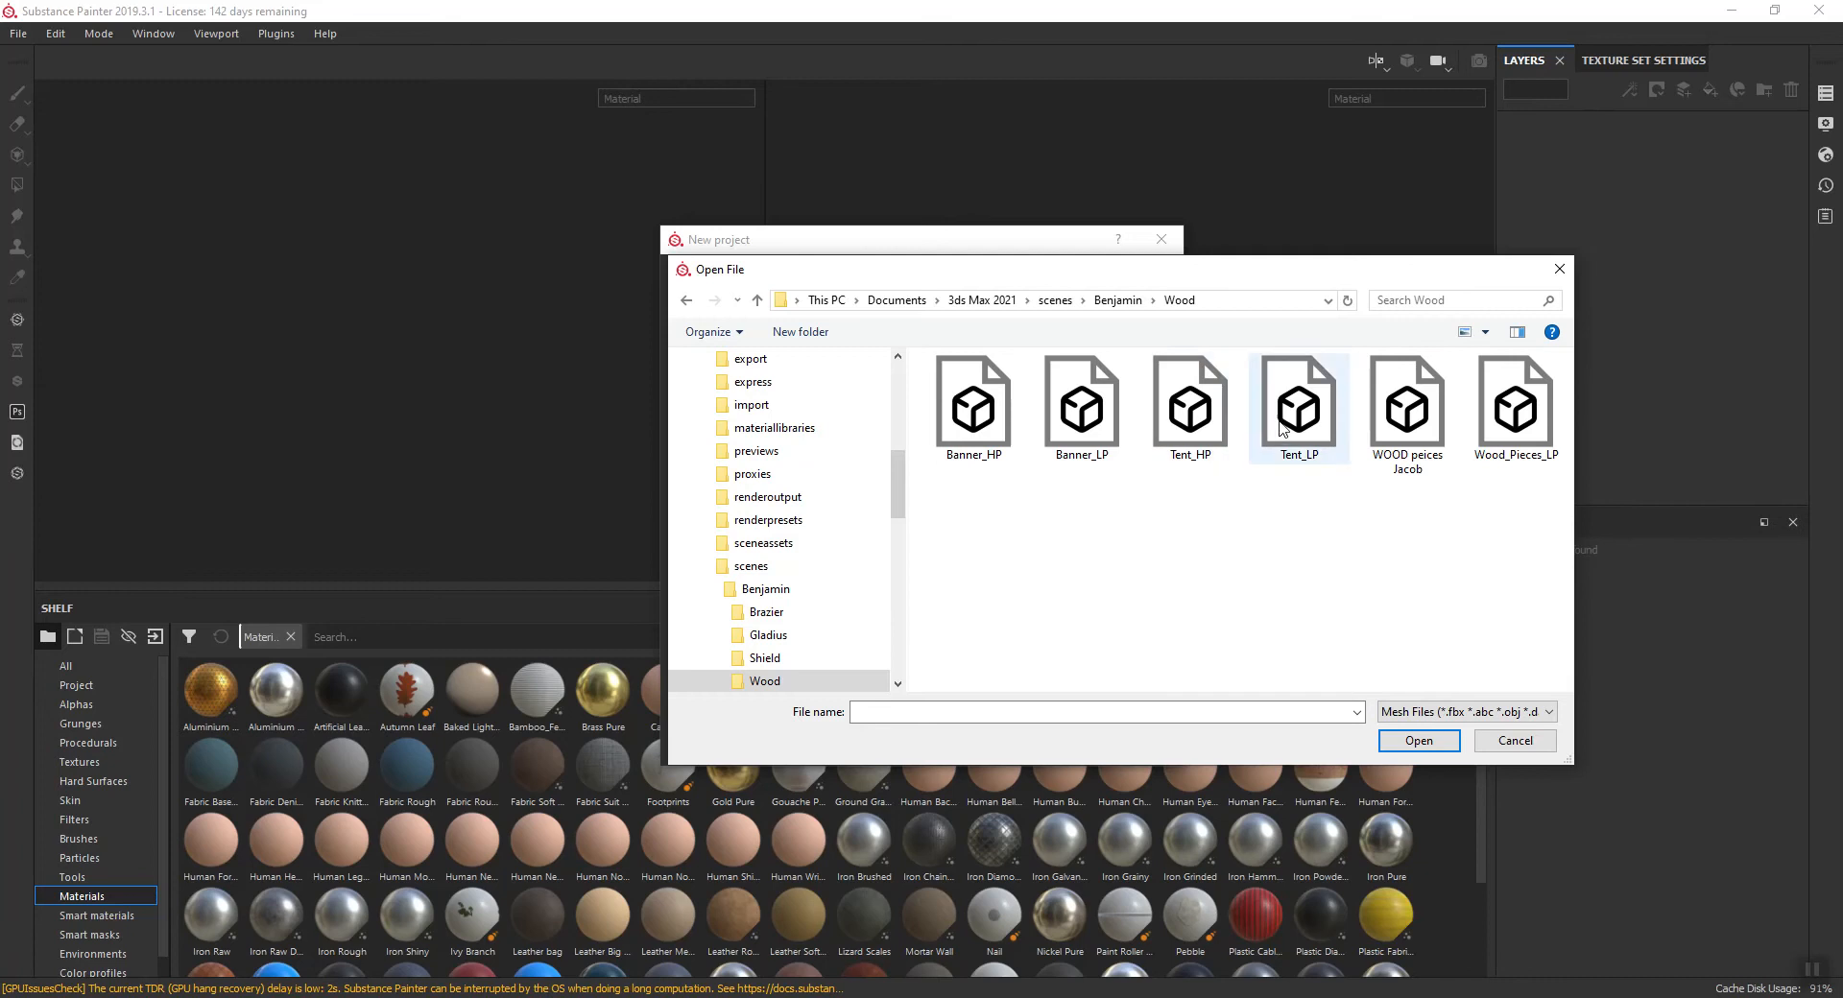
click(1311, 421)
click(1421, 741)
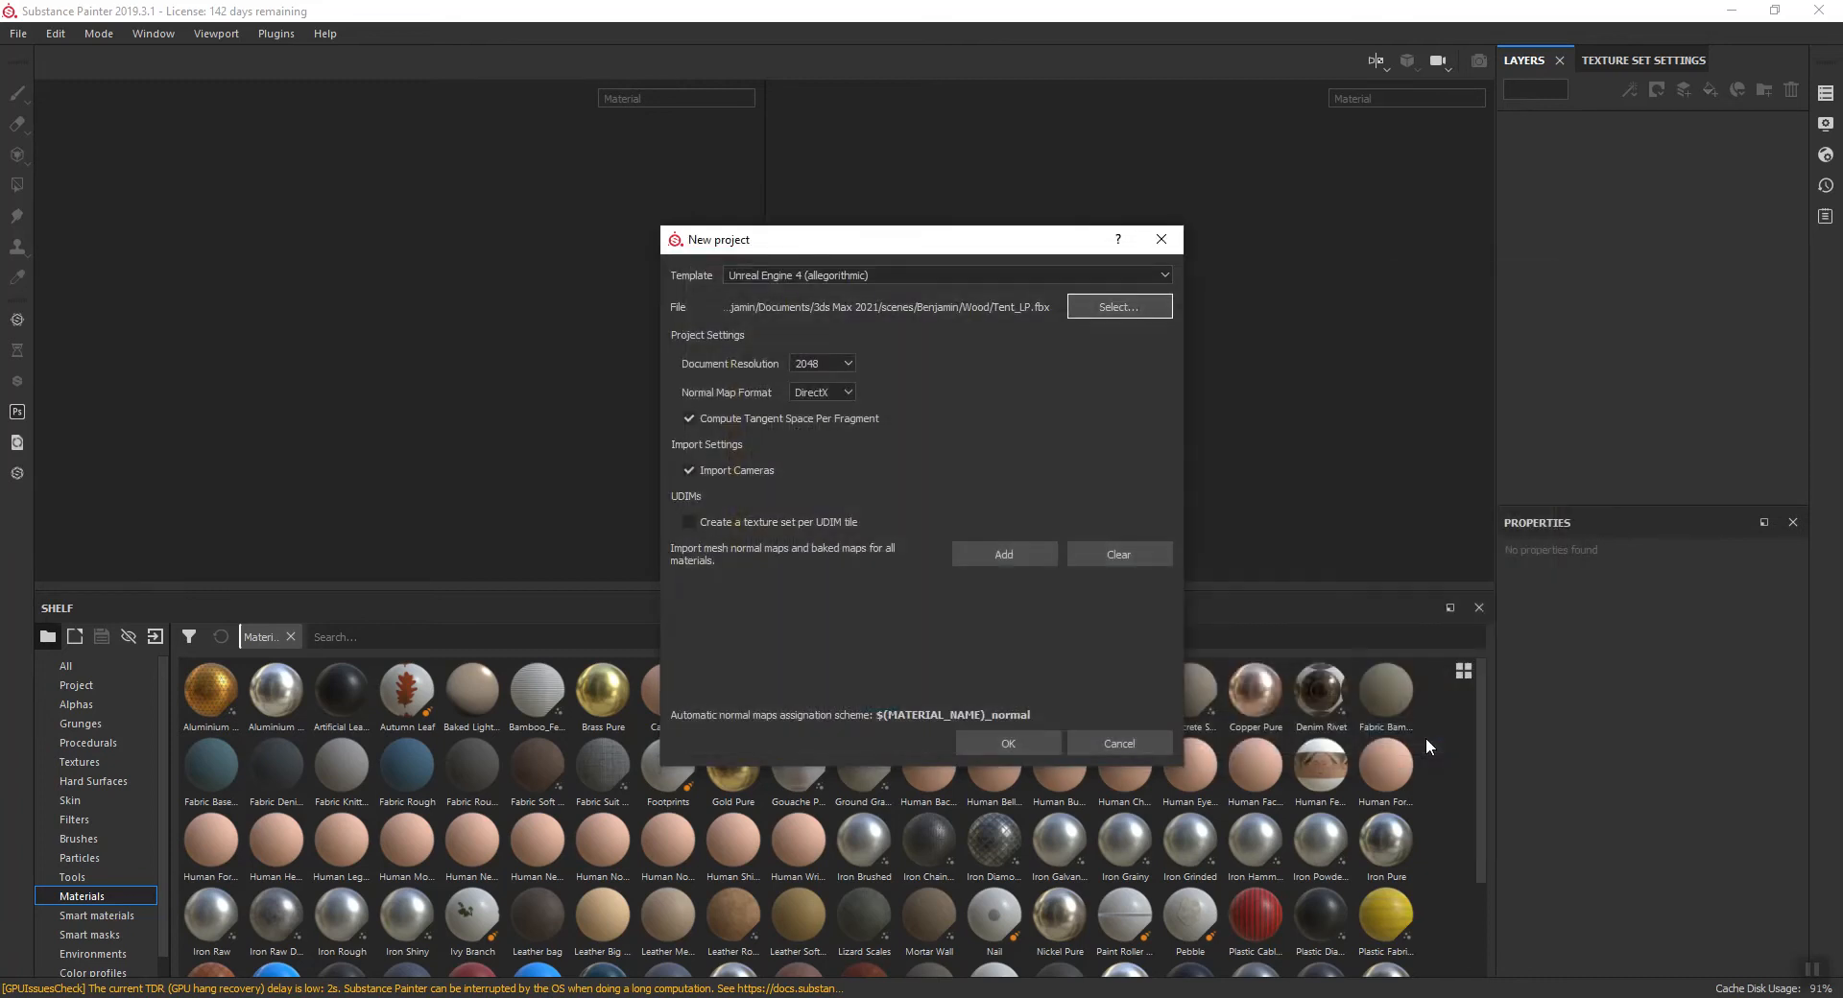
click(1010, 740)
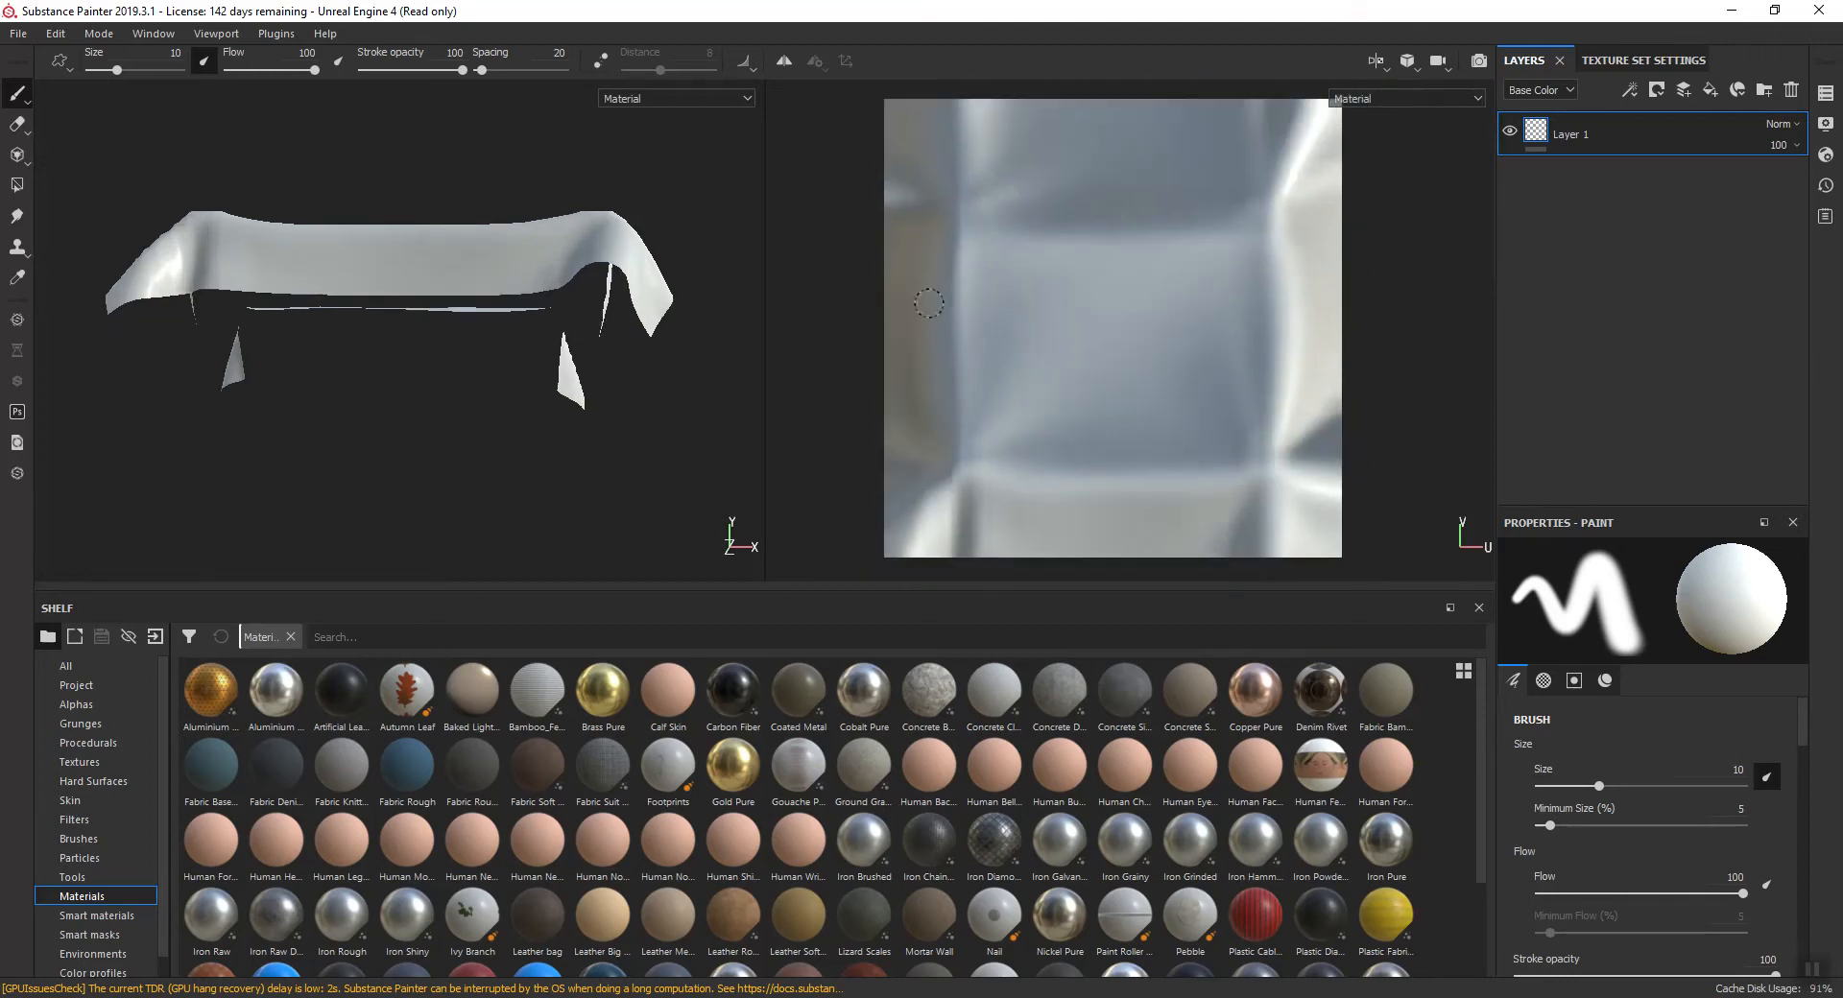
- Bake the DefaultMaterial mesh maps at 2048 with Tent_HP as the high definition mesh
alt+drag(190, 473, 263, 494)
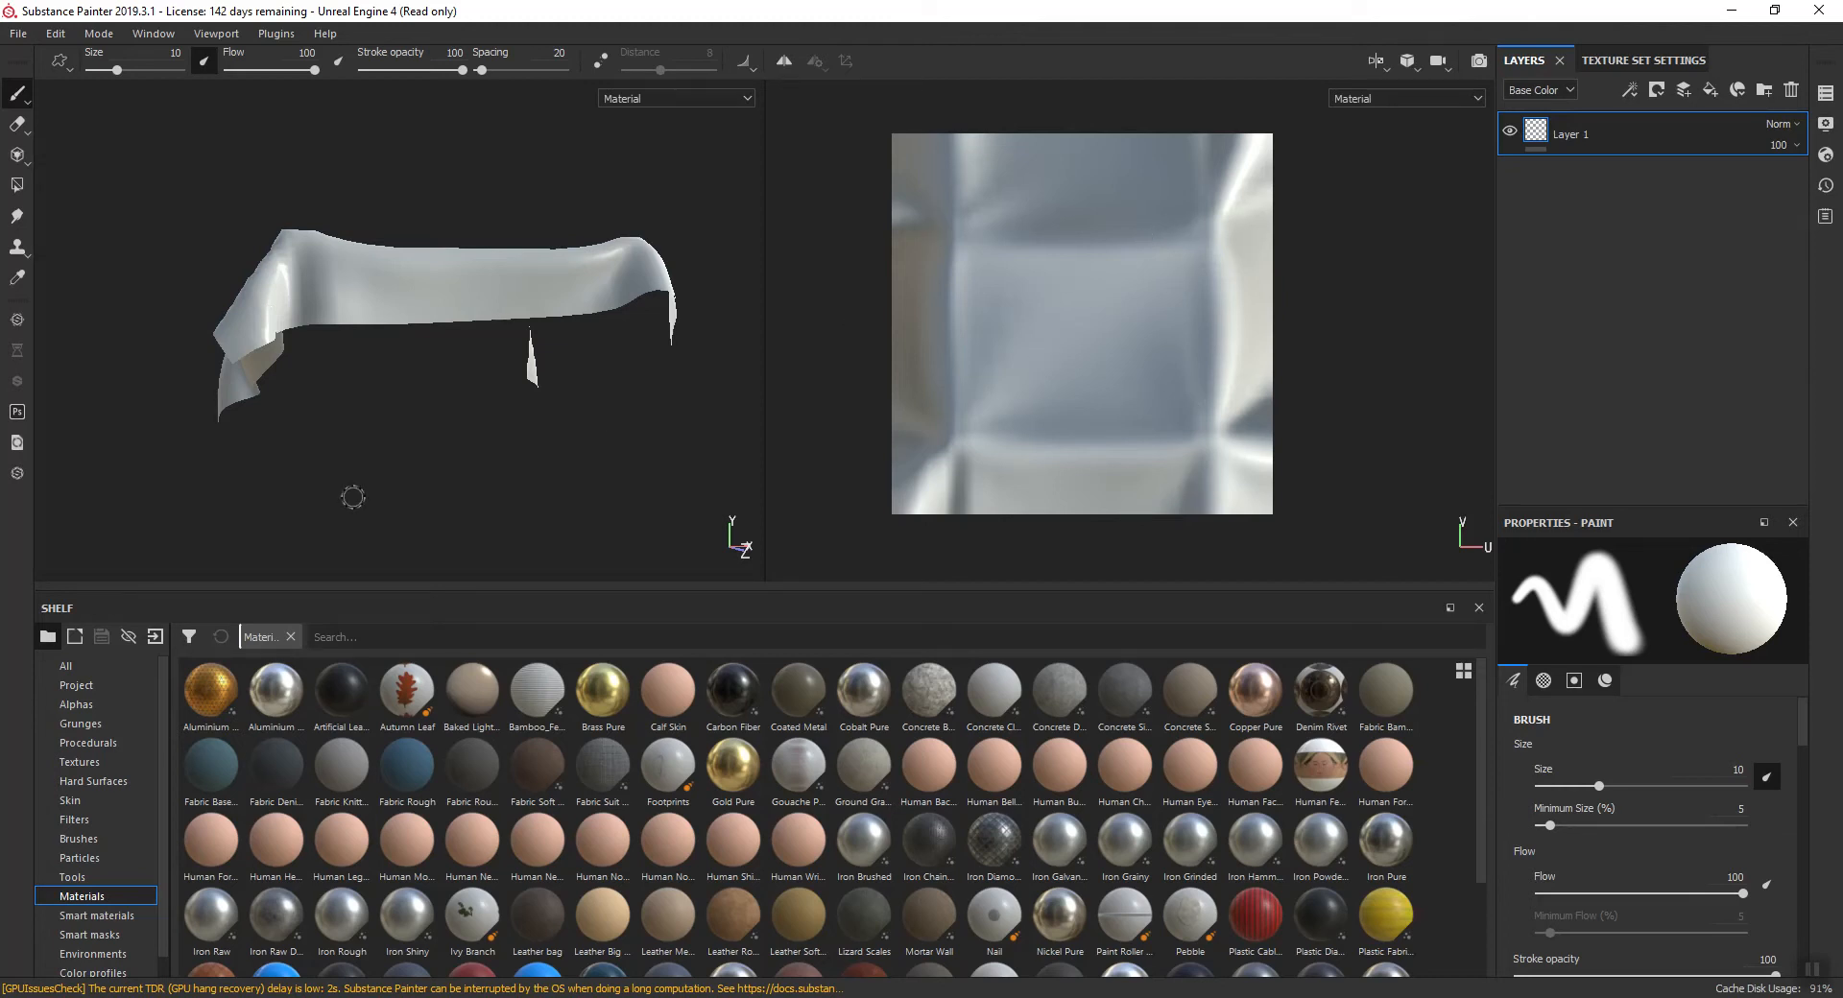
click(1617, 61)
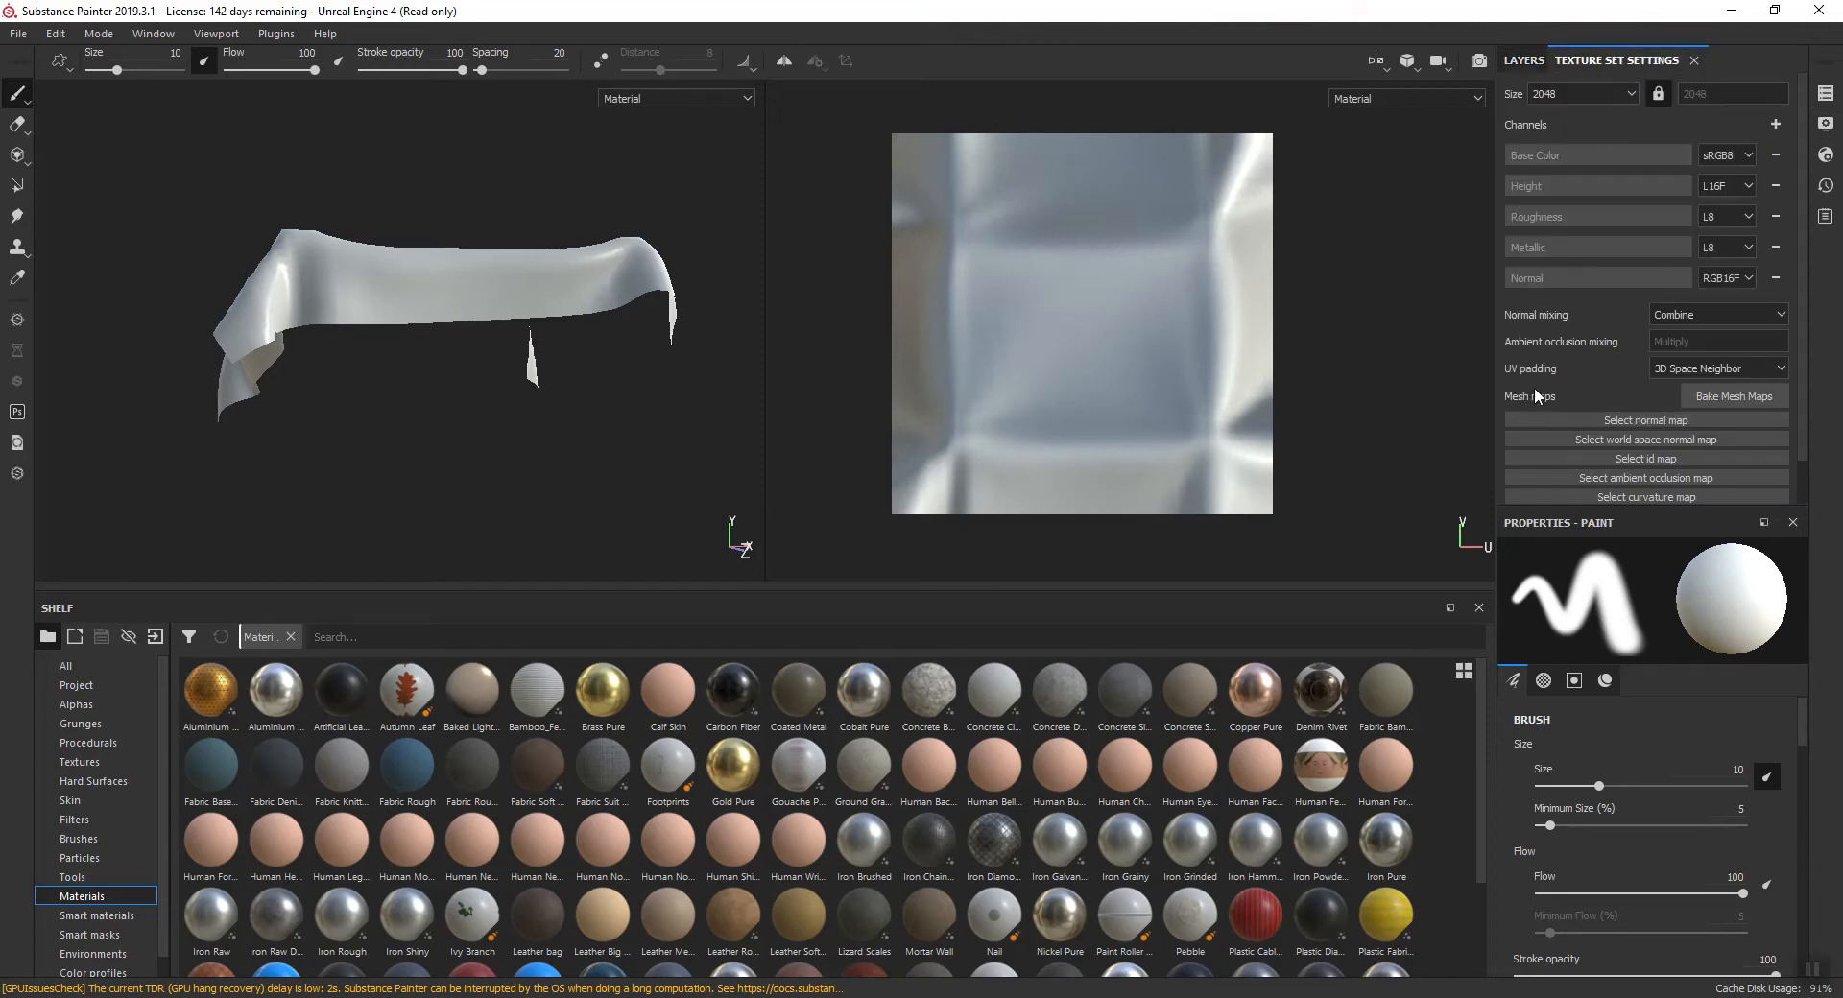
click(1720, 395)
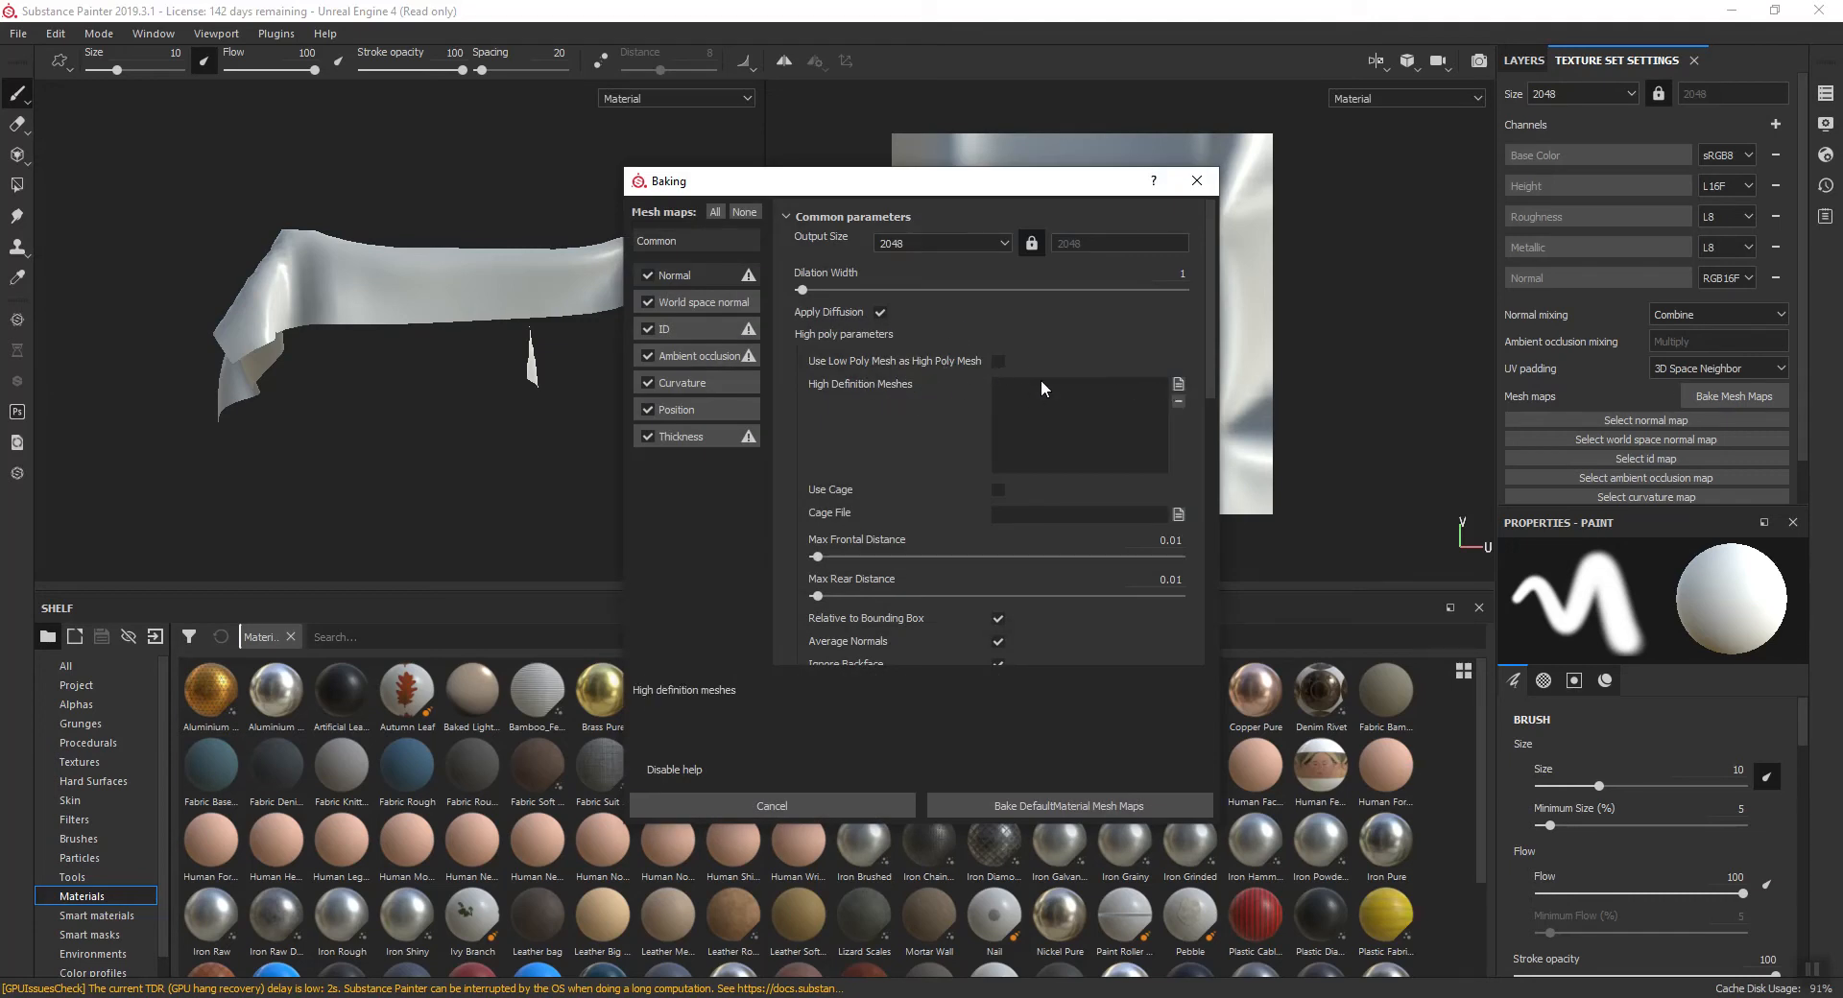
click(1178, 384)
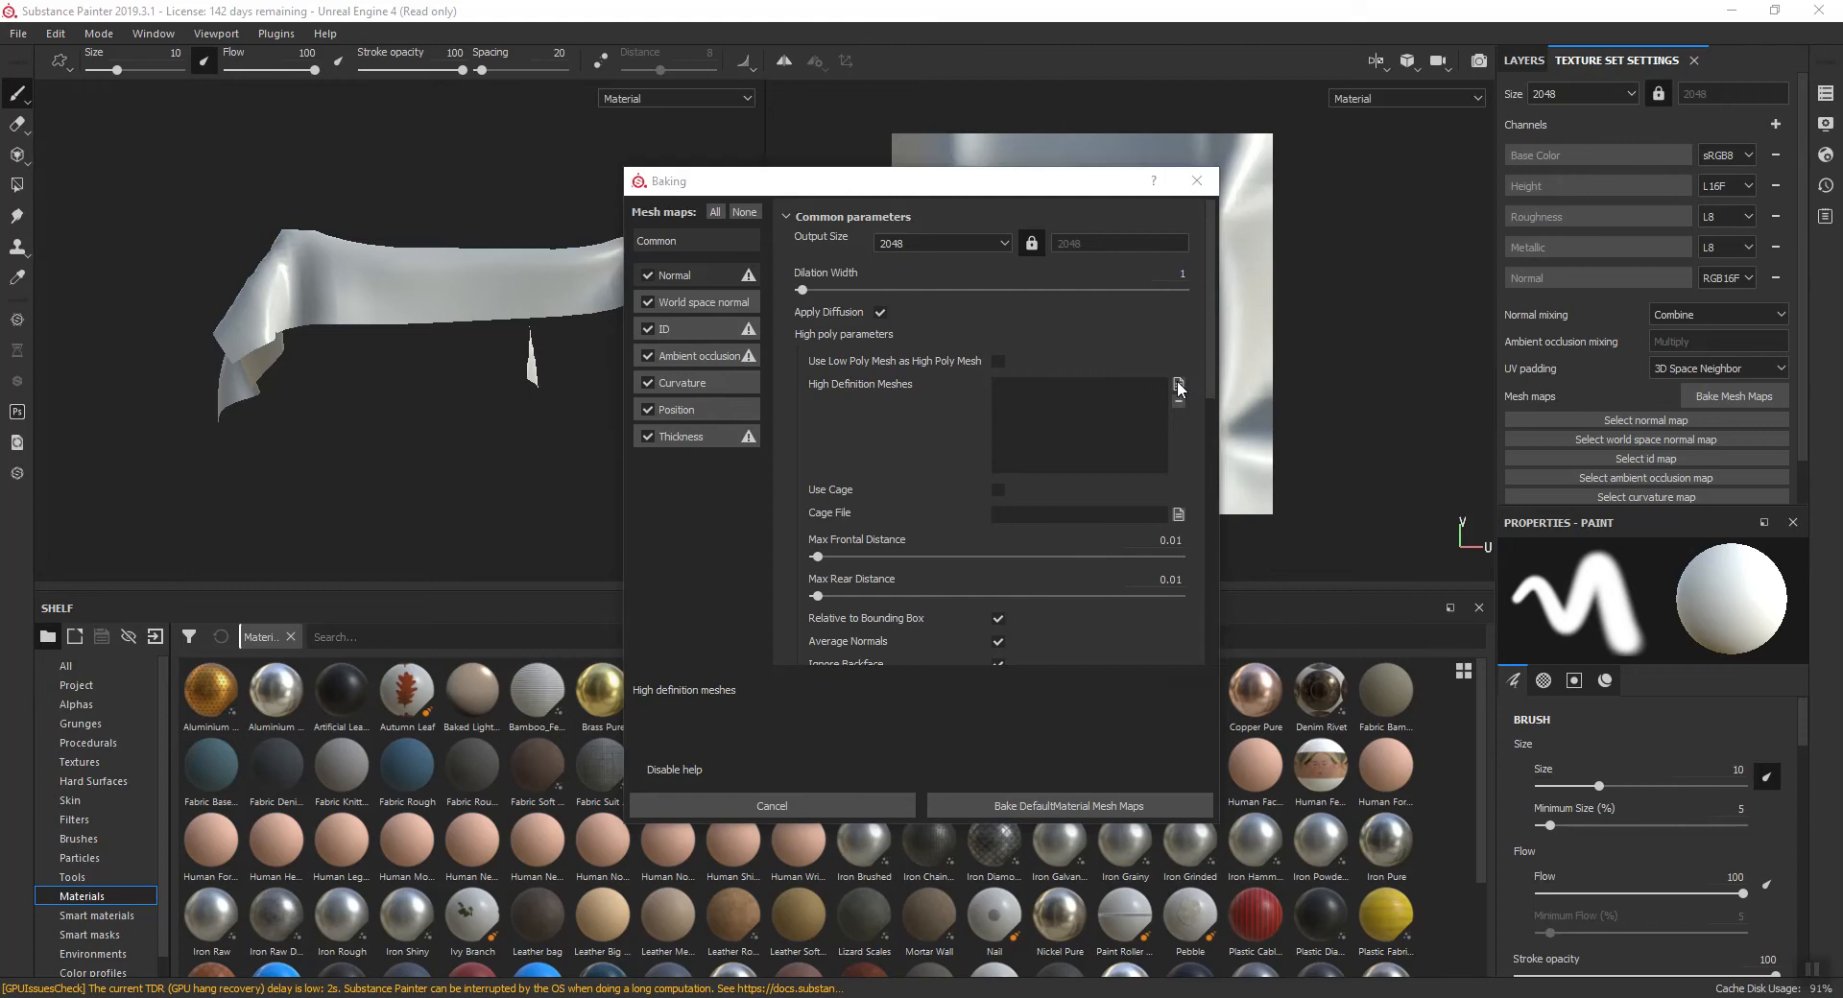
click(1154, 360)
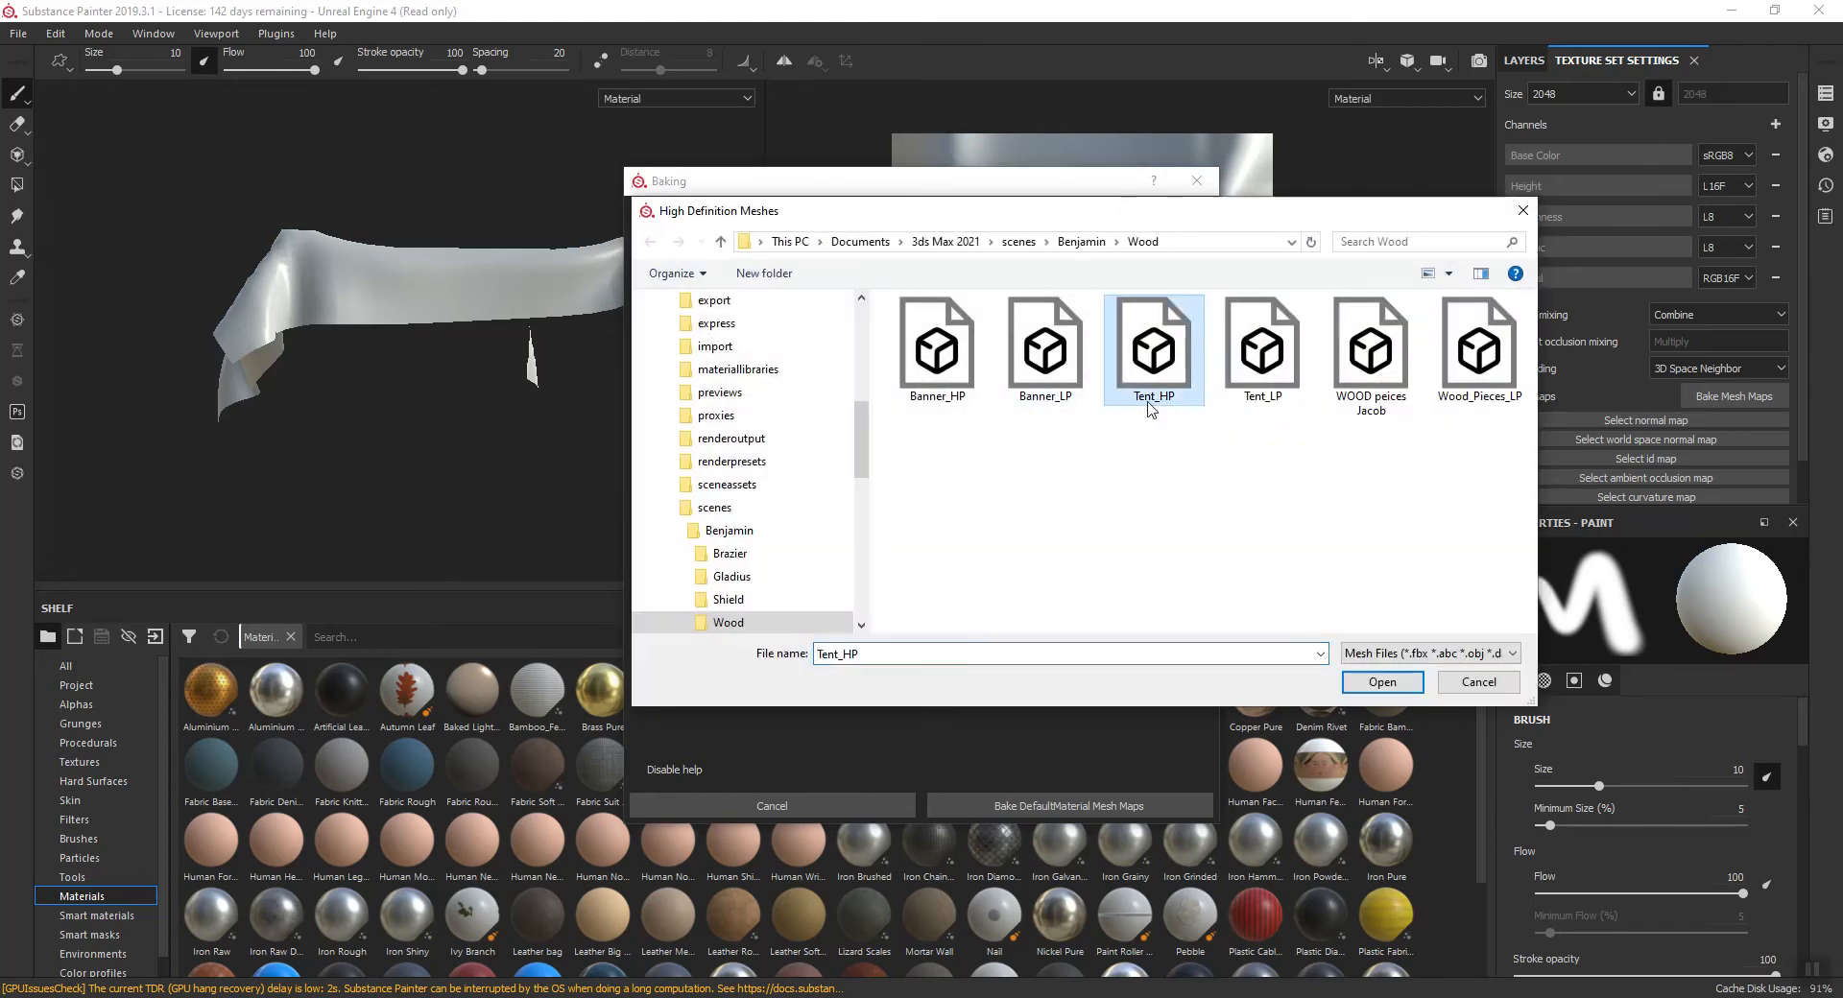
click(1383, 683)
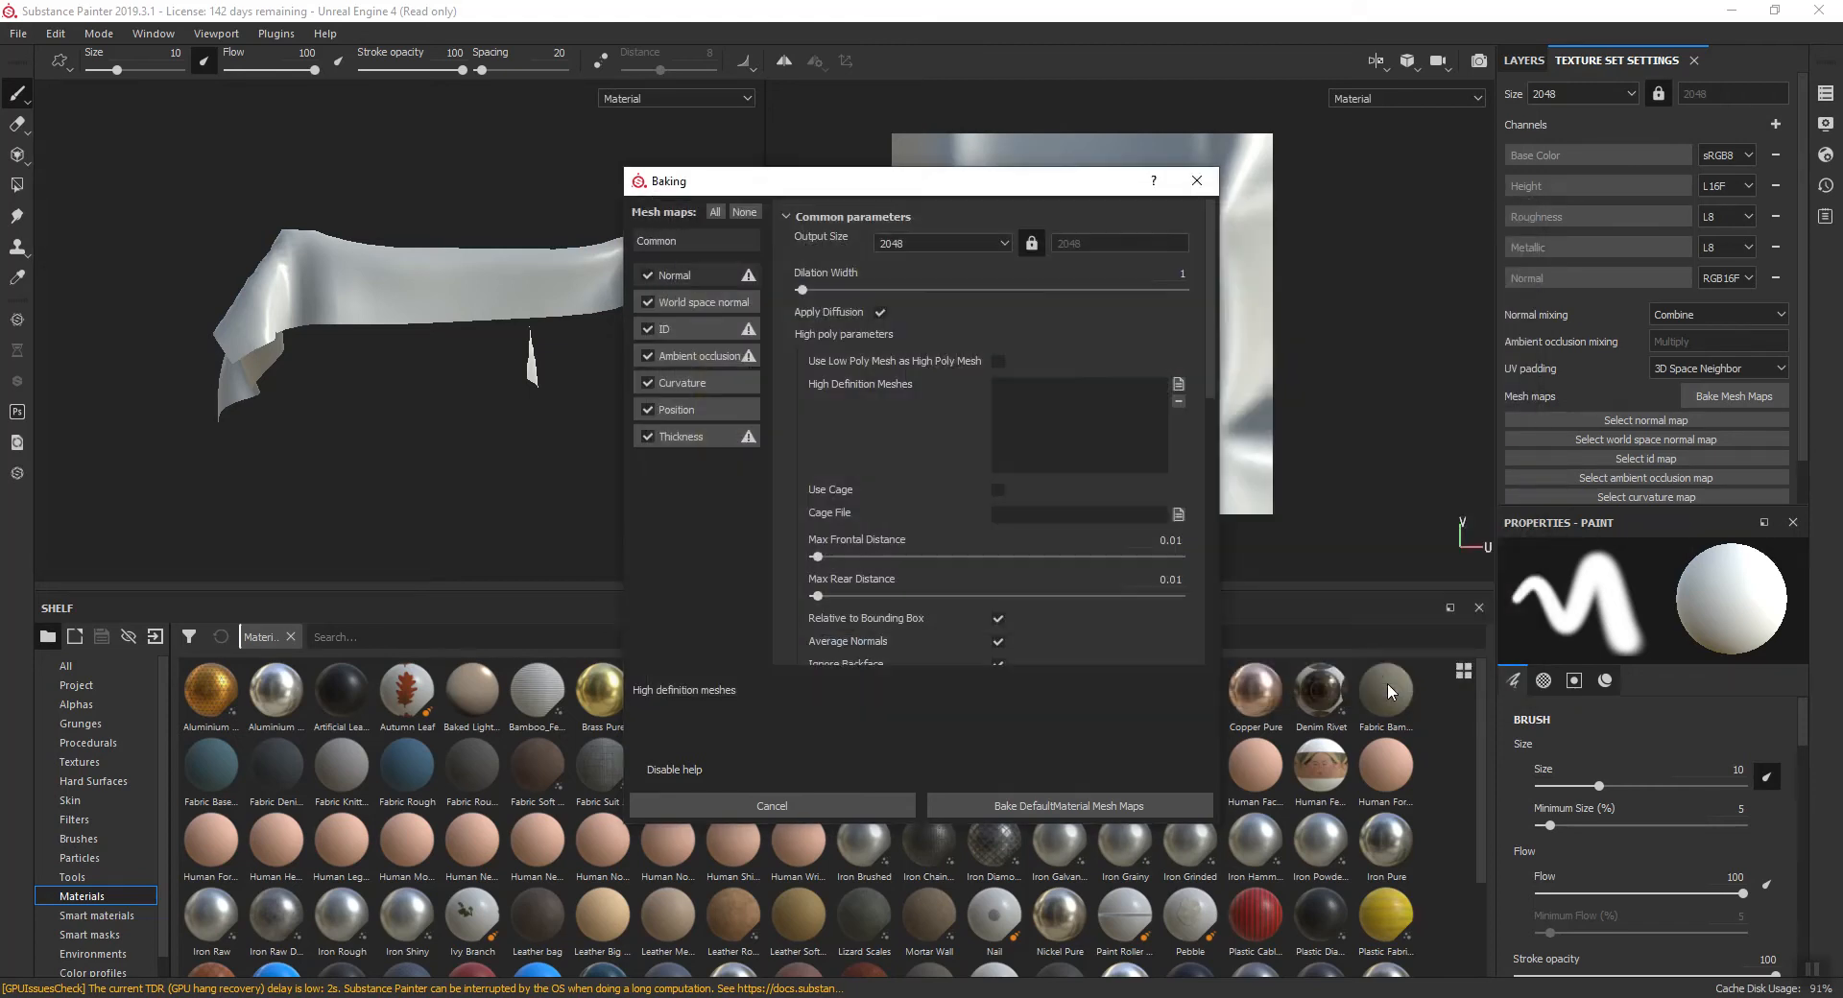
click(1063, 807)
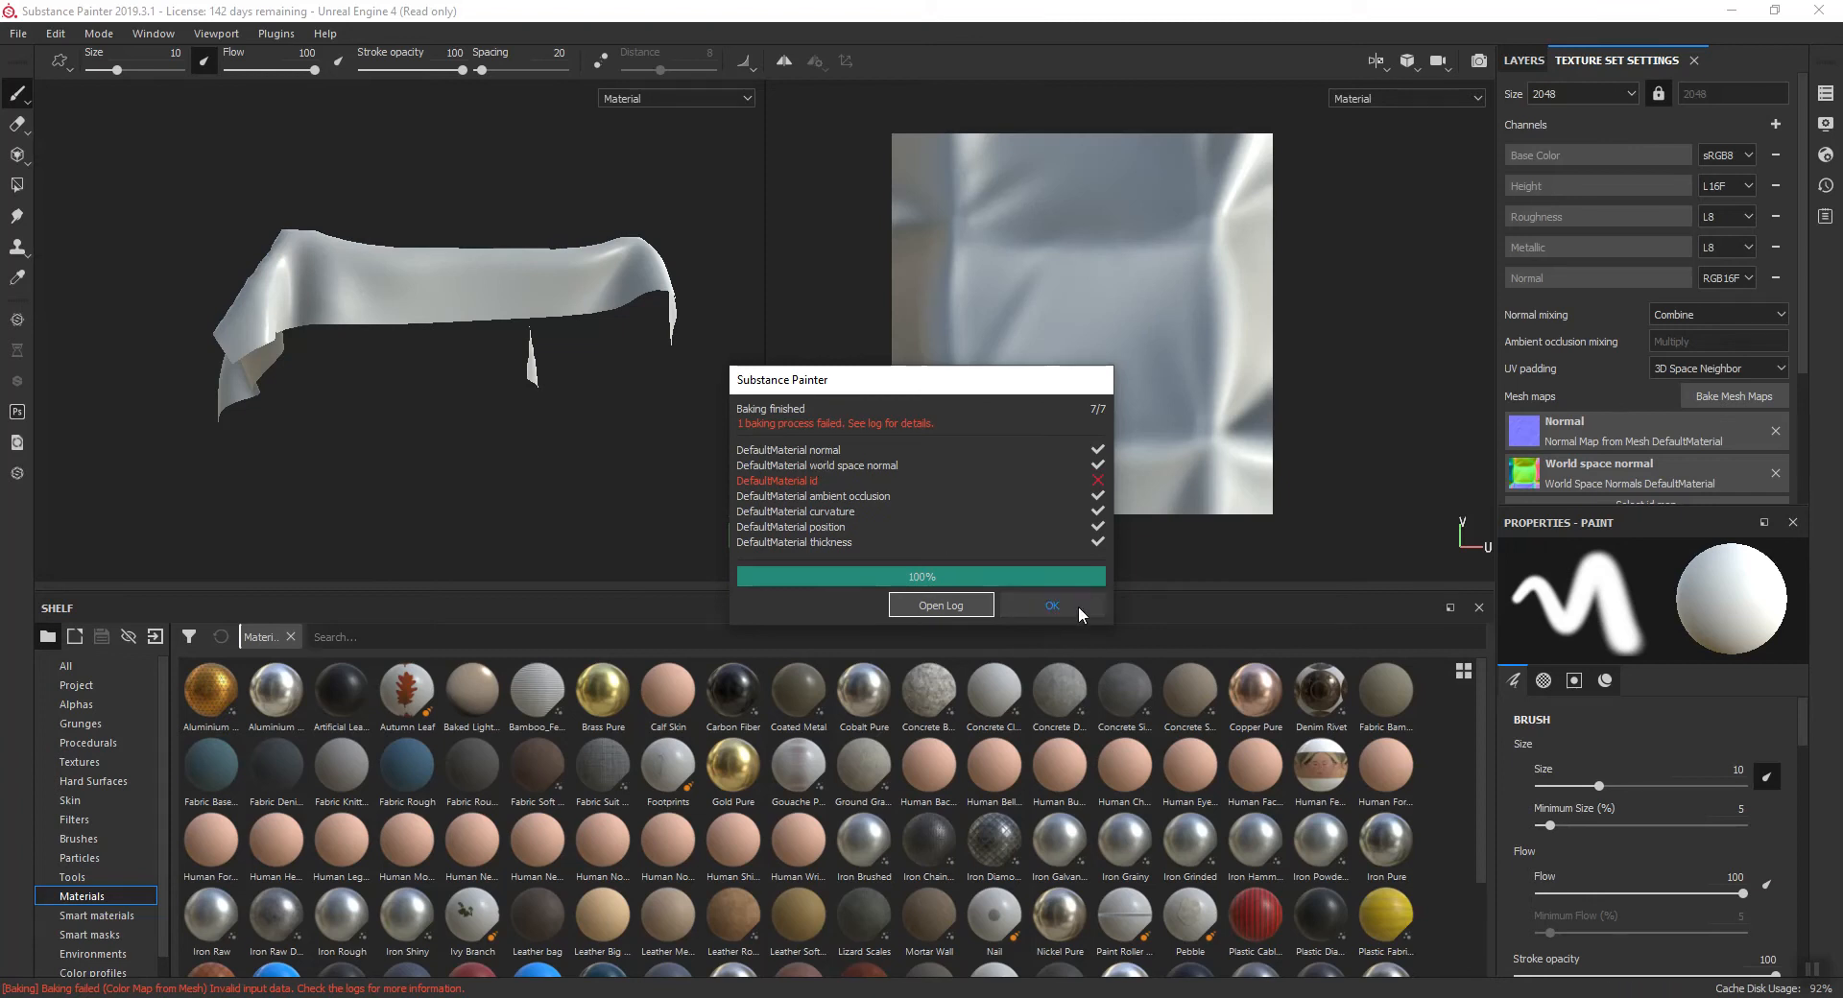
click(1072, 605)
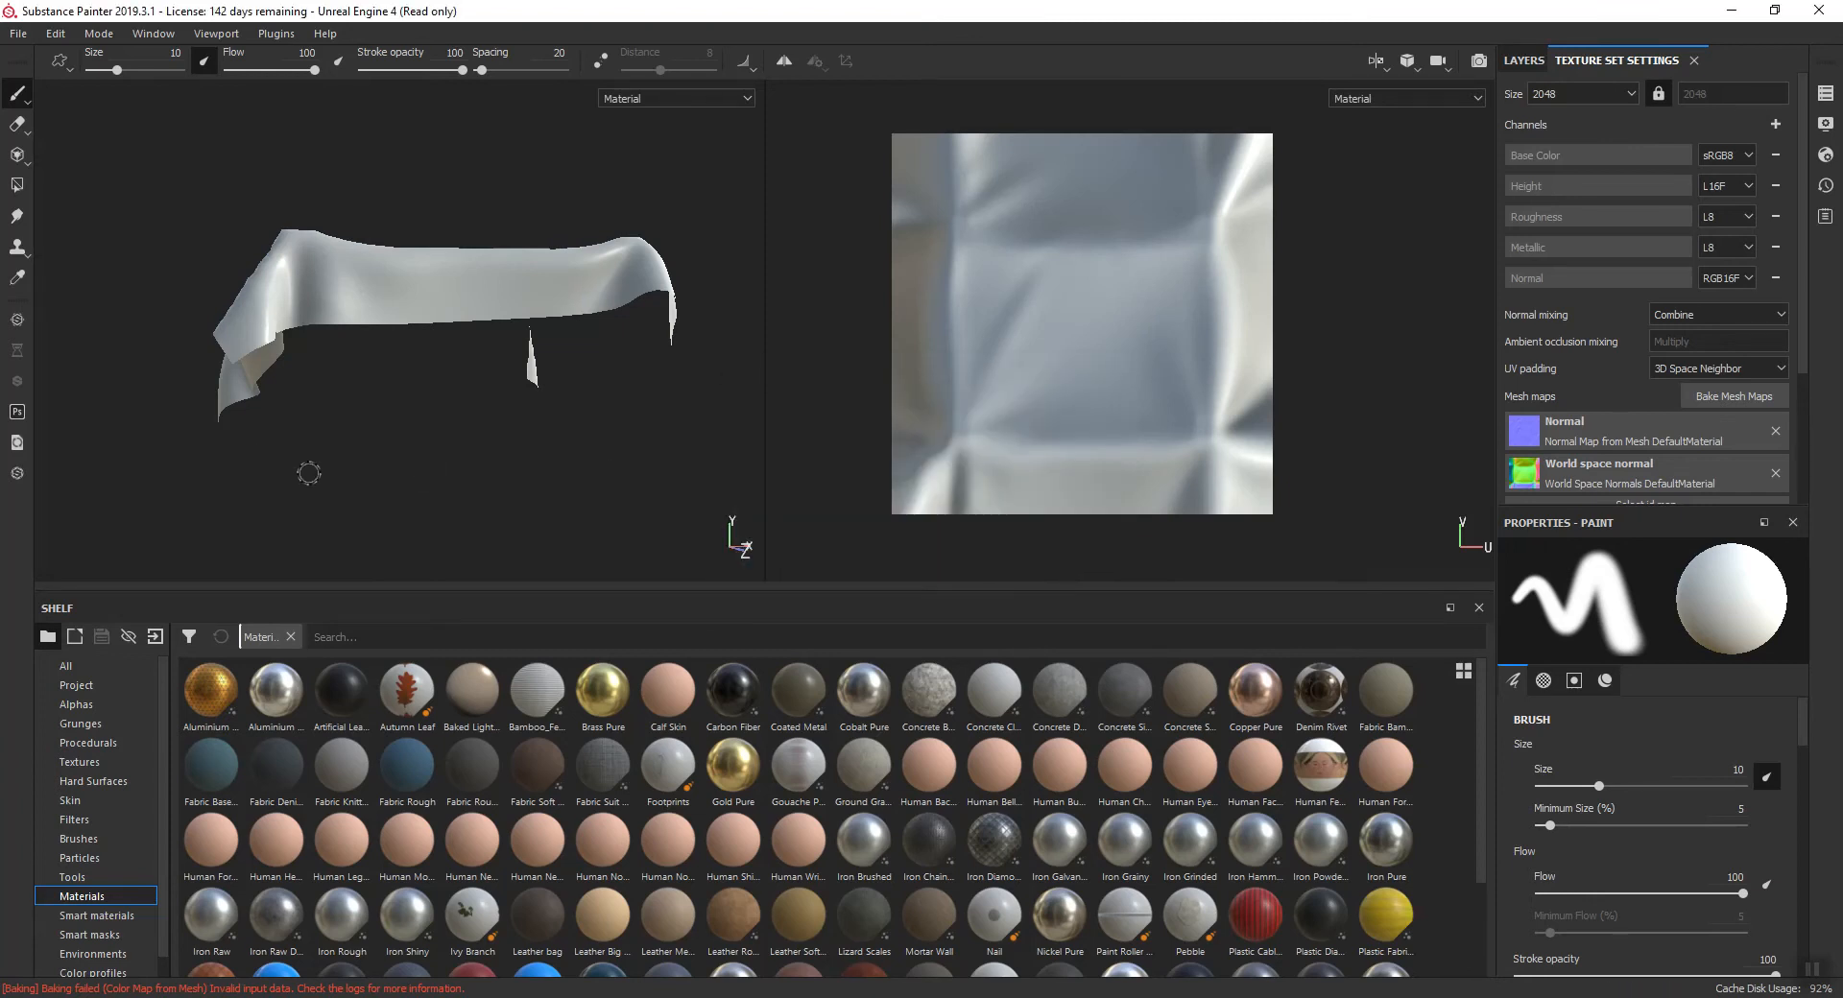
- Apply the Fabric Bamboo material to the tent as a fill layer beneath Layer 1
mouse_move(184, 477)
alt+mouse_down()
mouse_move(422, 528)
mouse_move(611, 533)
mouse_move(735, 493)
mouse_move(192, 487)
alt+mouse_up()
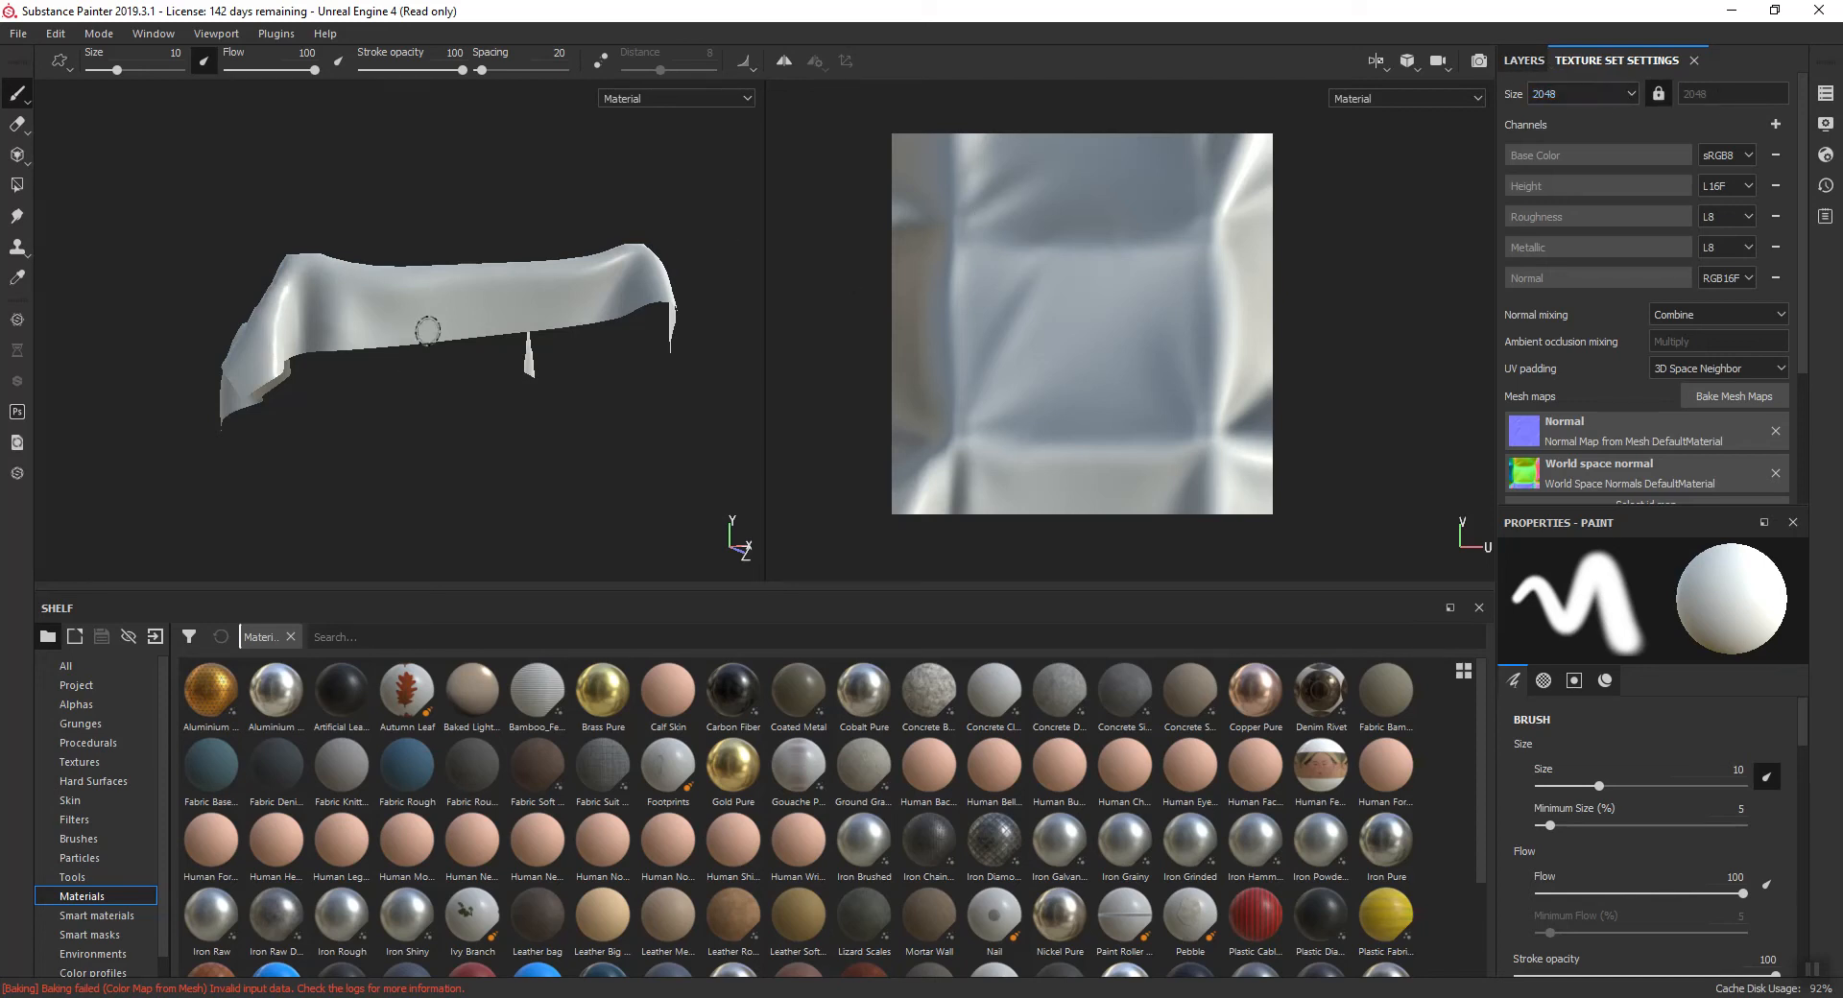
click(1518, 61)
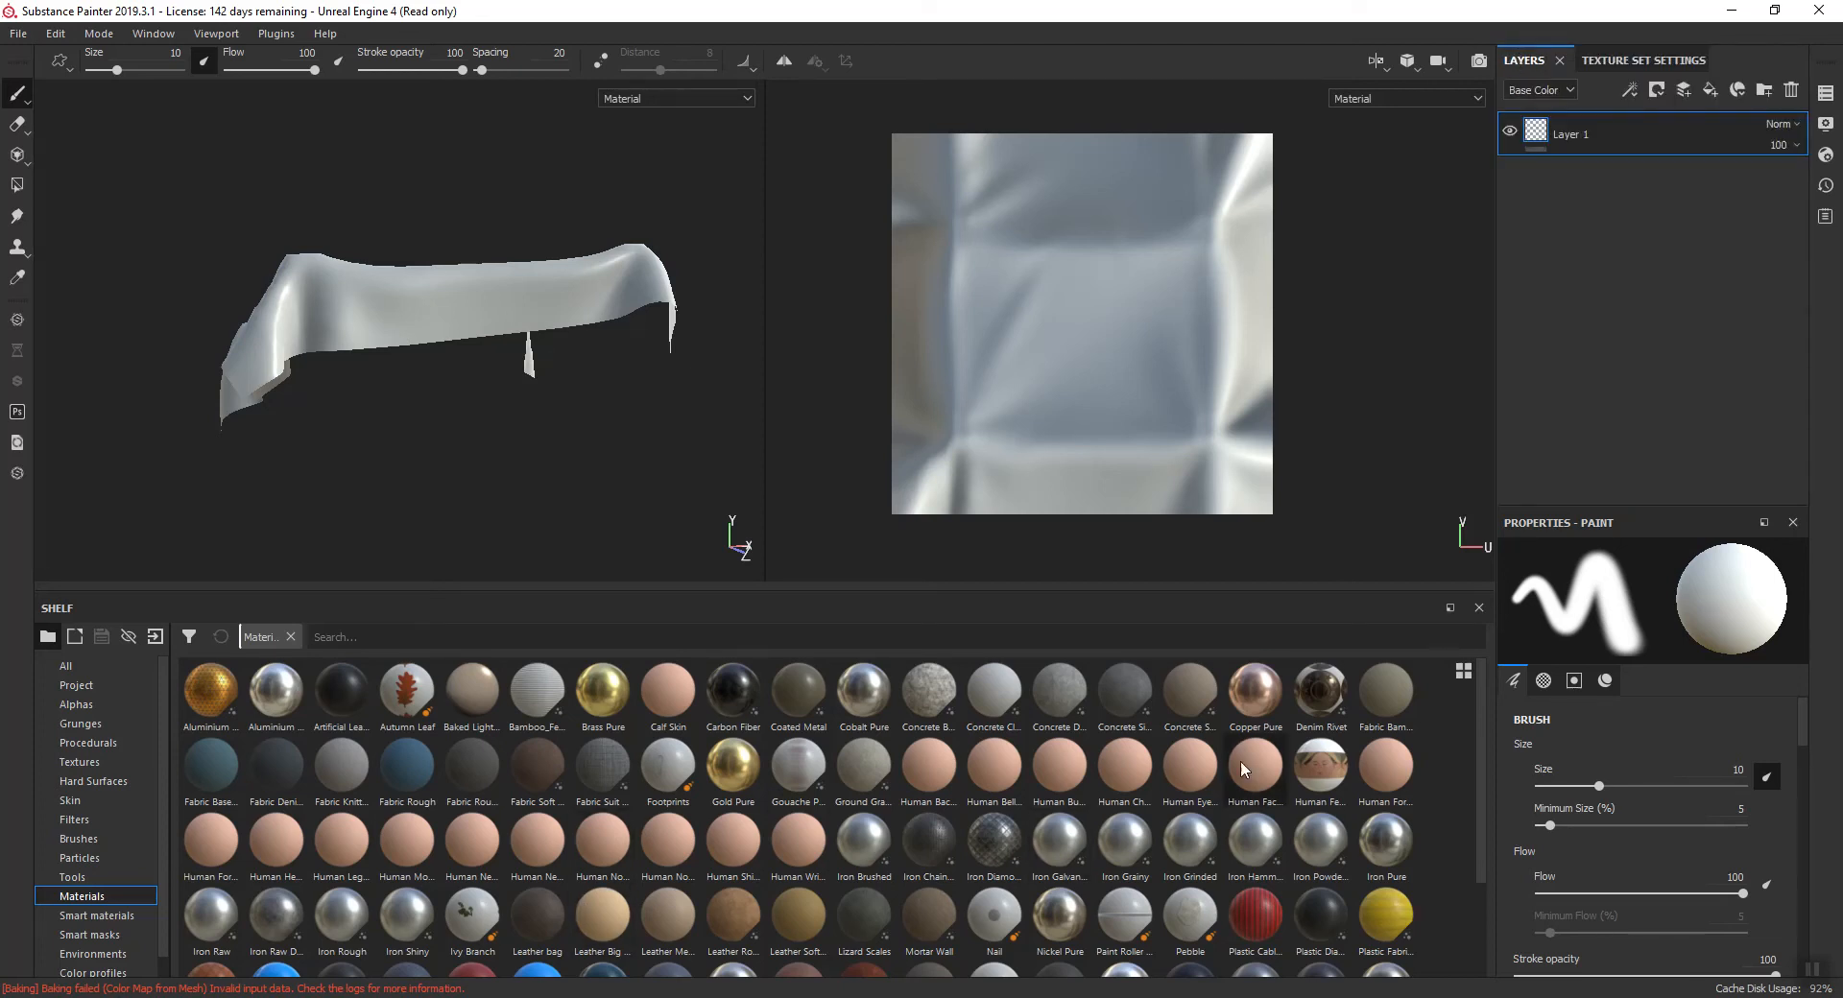
mouse_move(1382, 704)
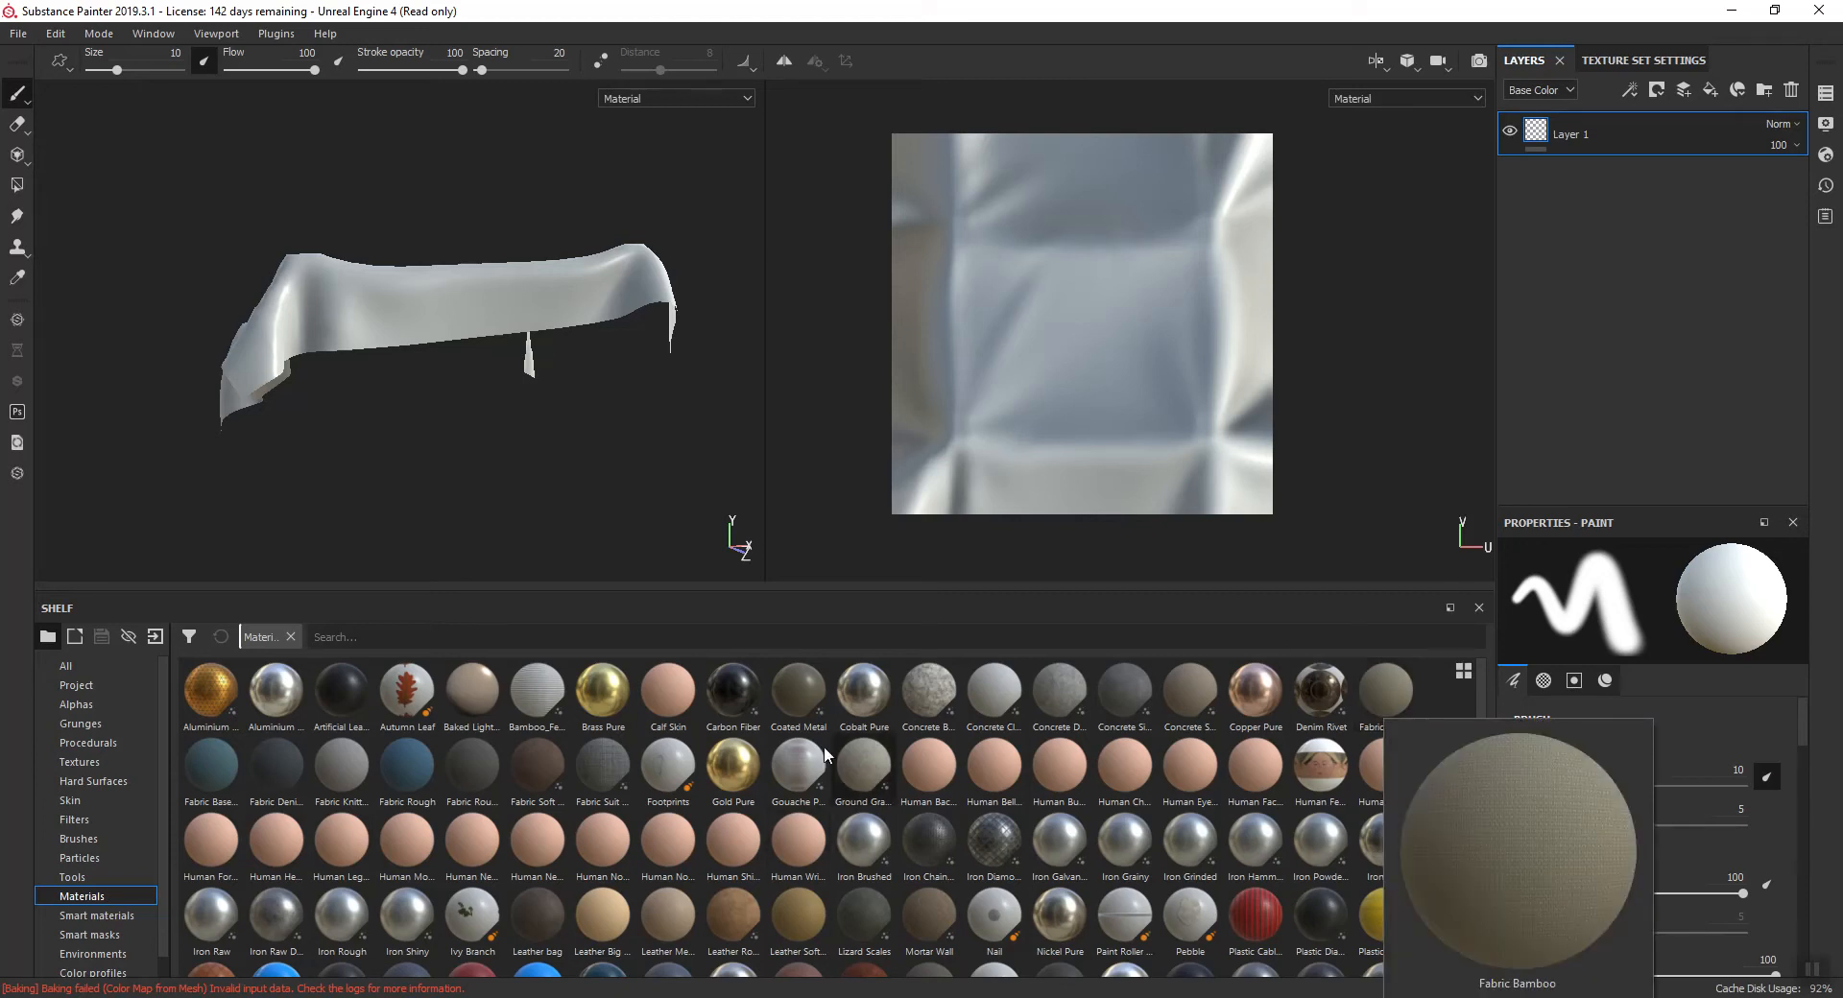
mouse_move(612, 766)
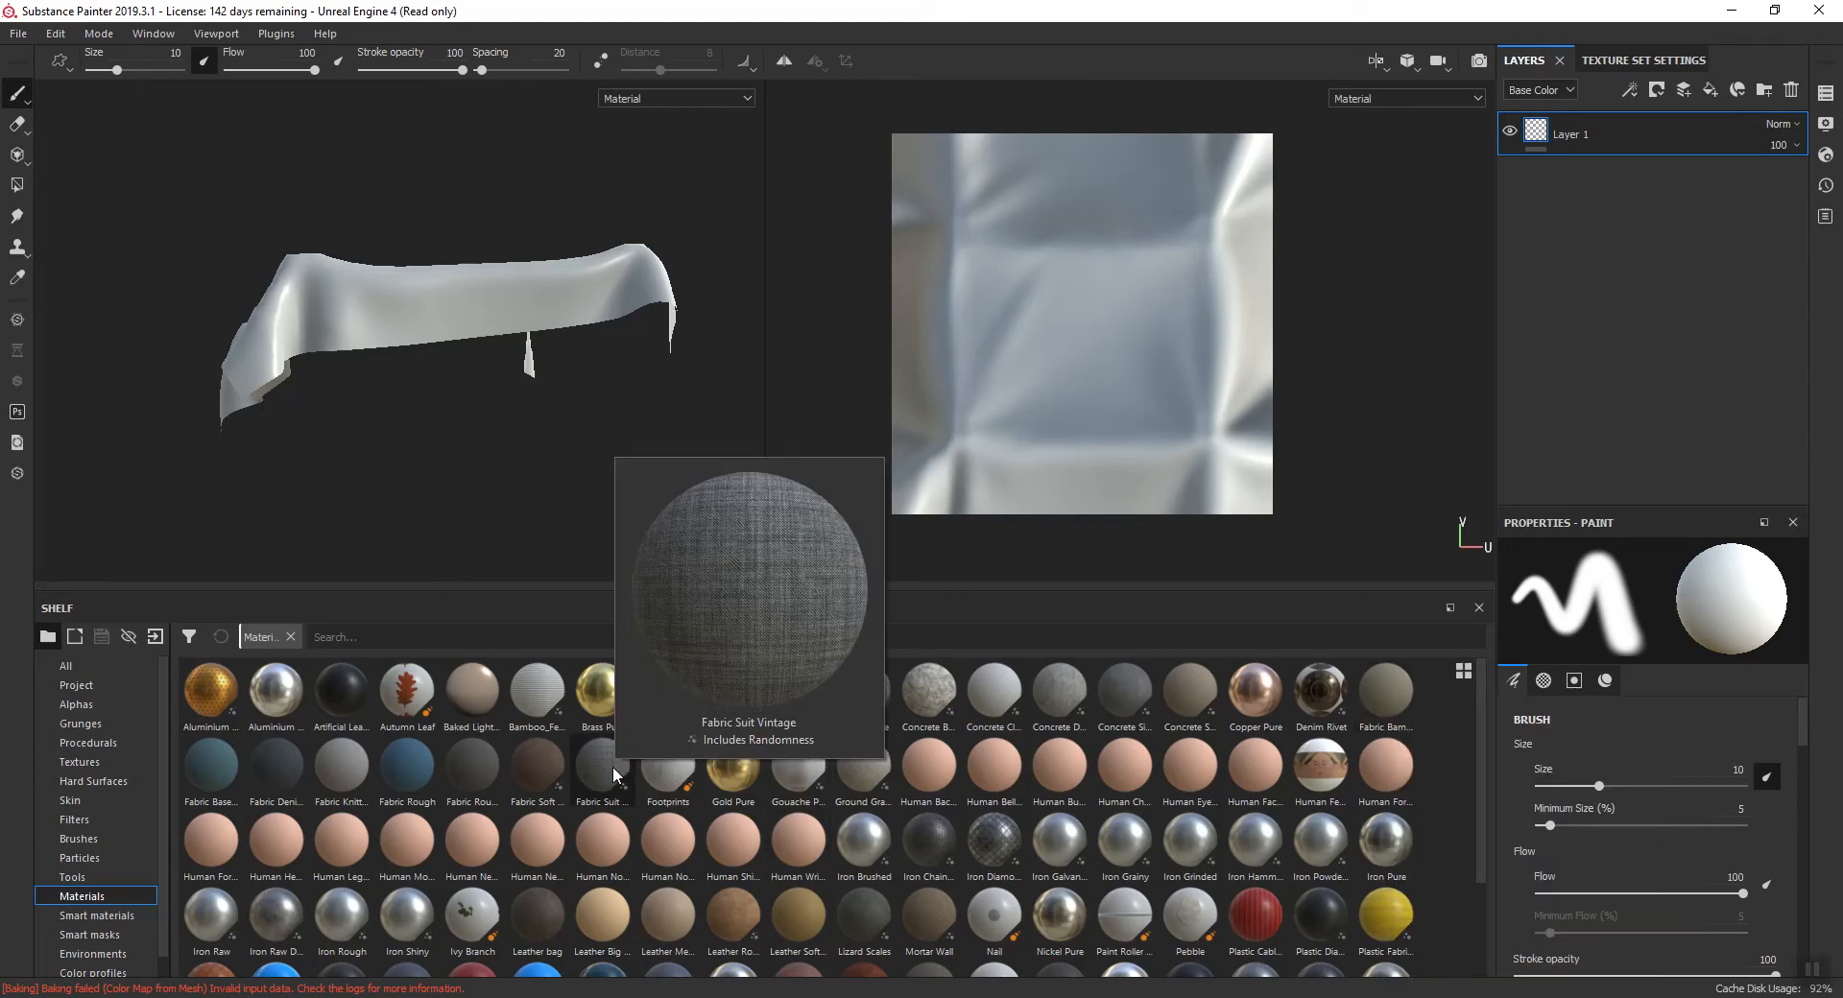
mouse_move(349, 762)
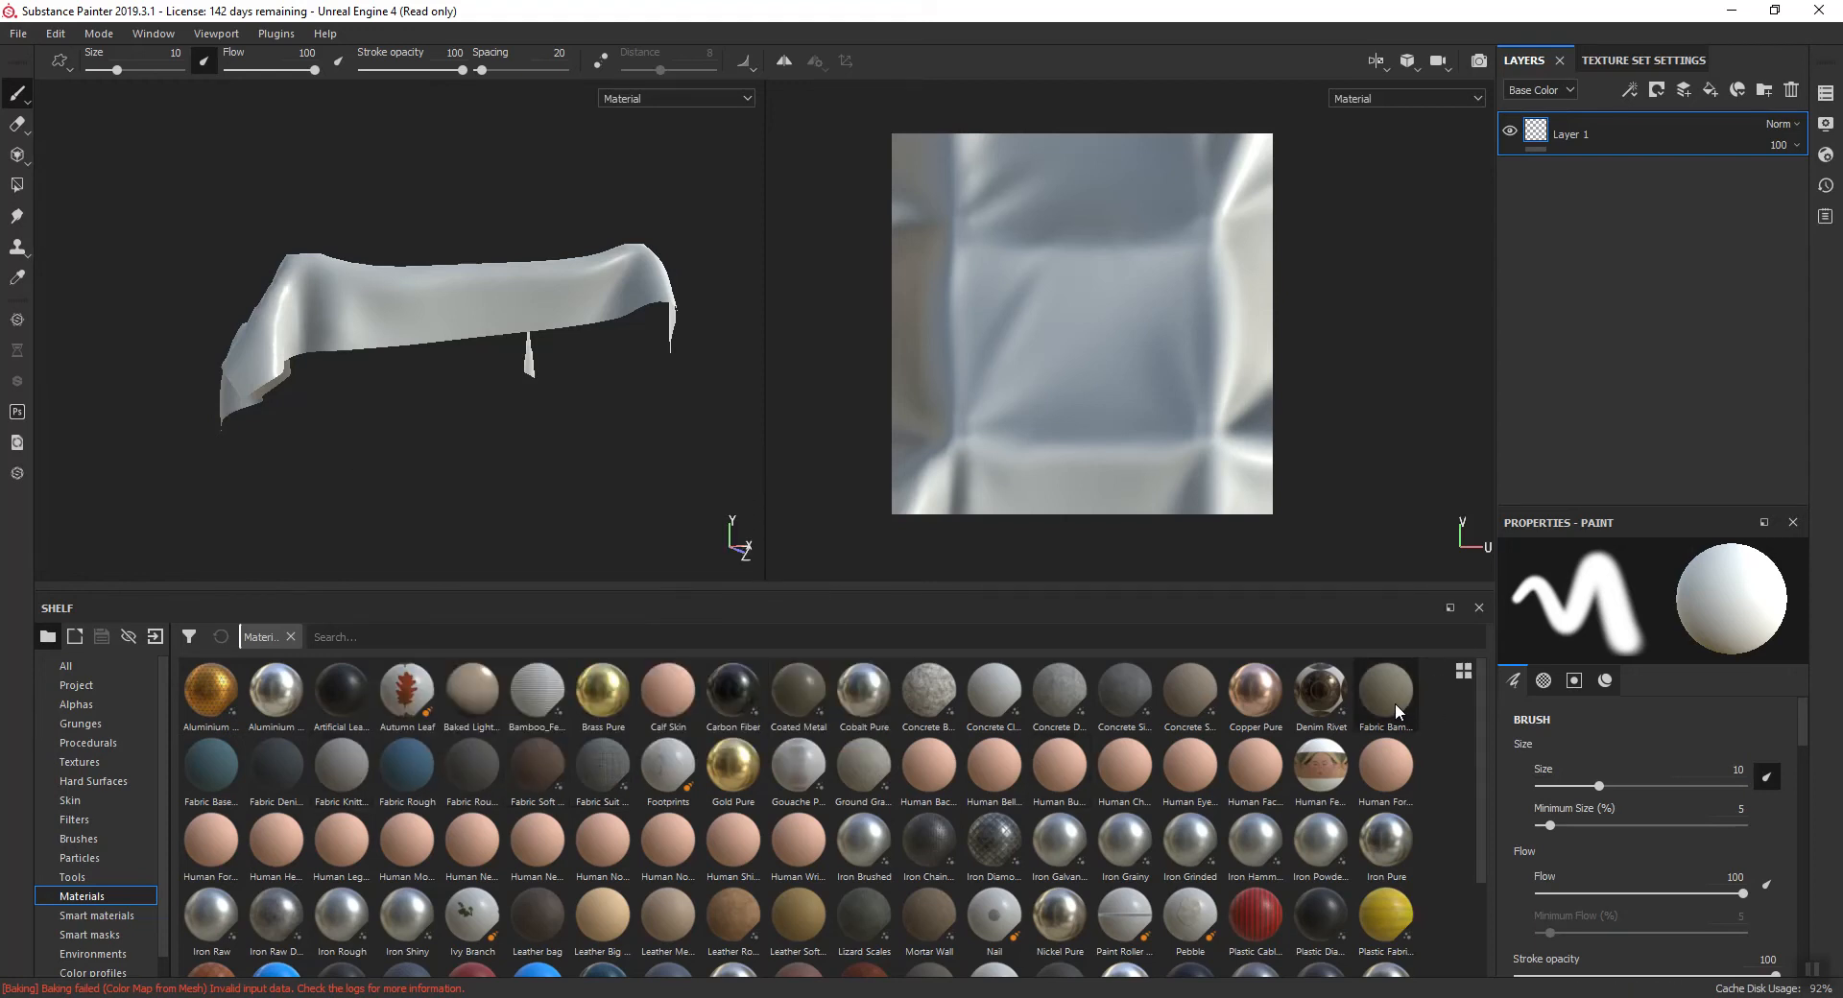
drag(1396, 703, 1651, 144)
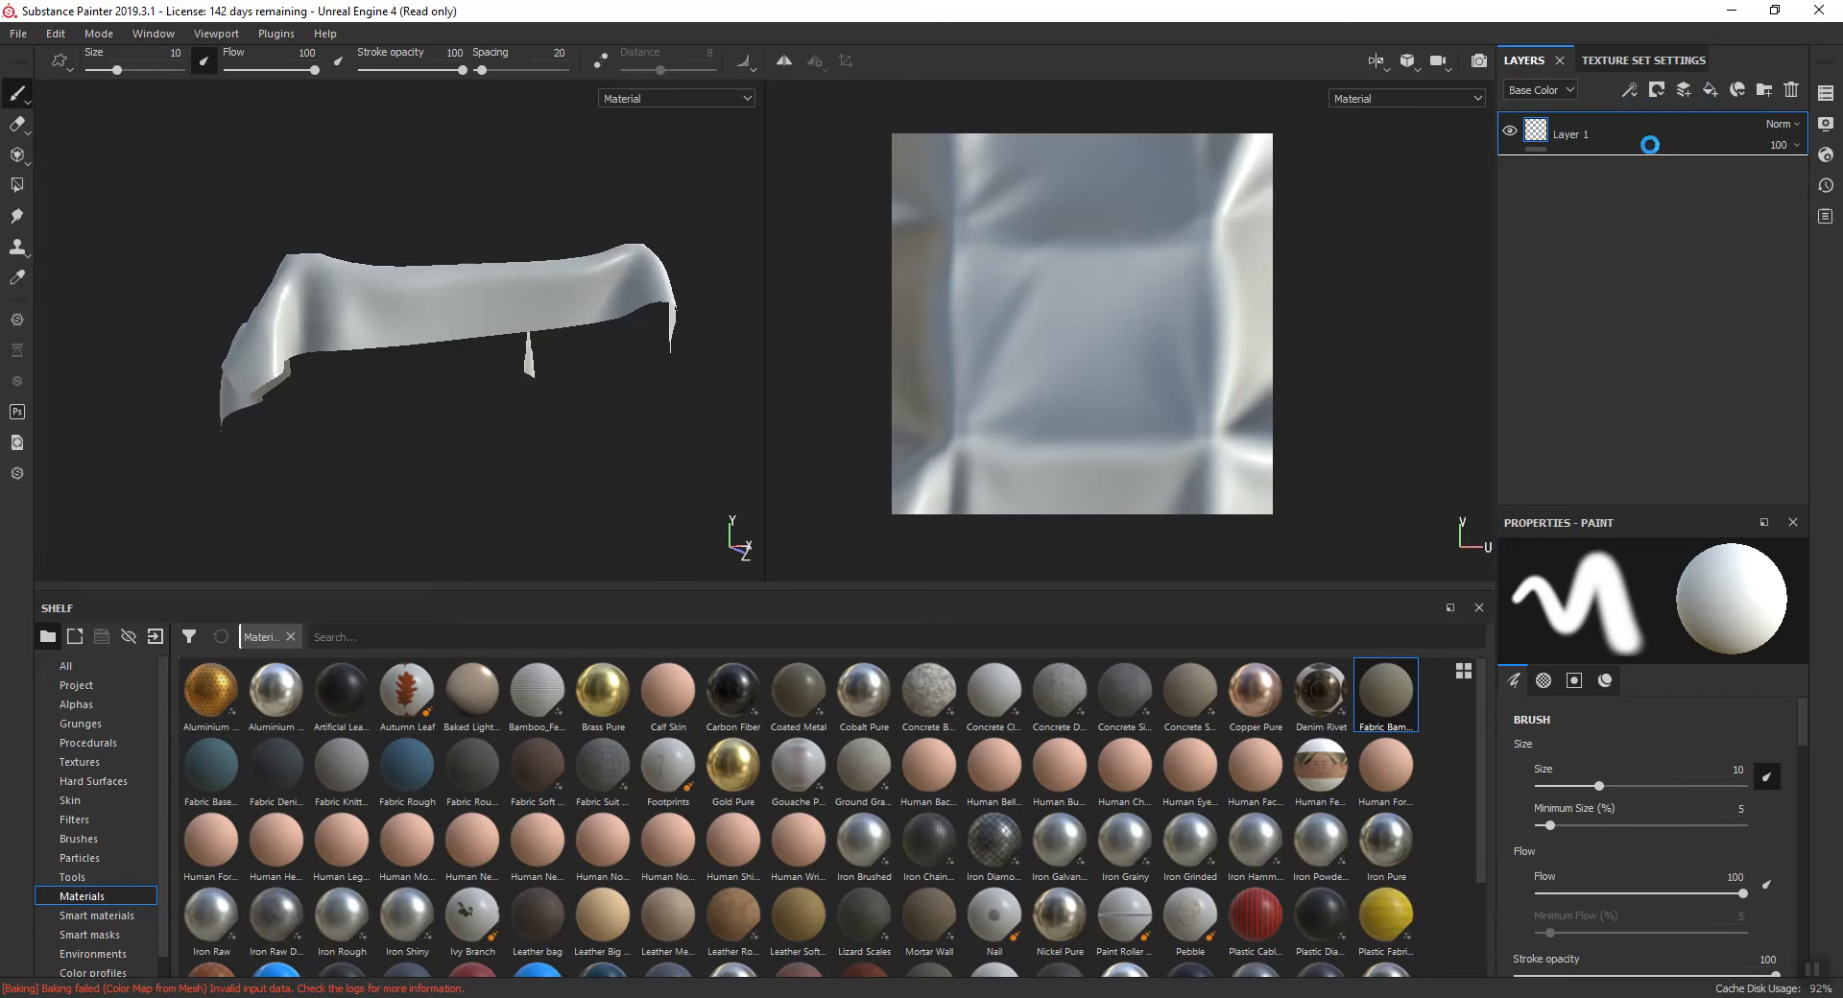
scroll(391, 327, up, 2)
scroll(390, 327, up, 3)
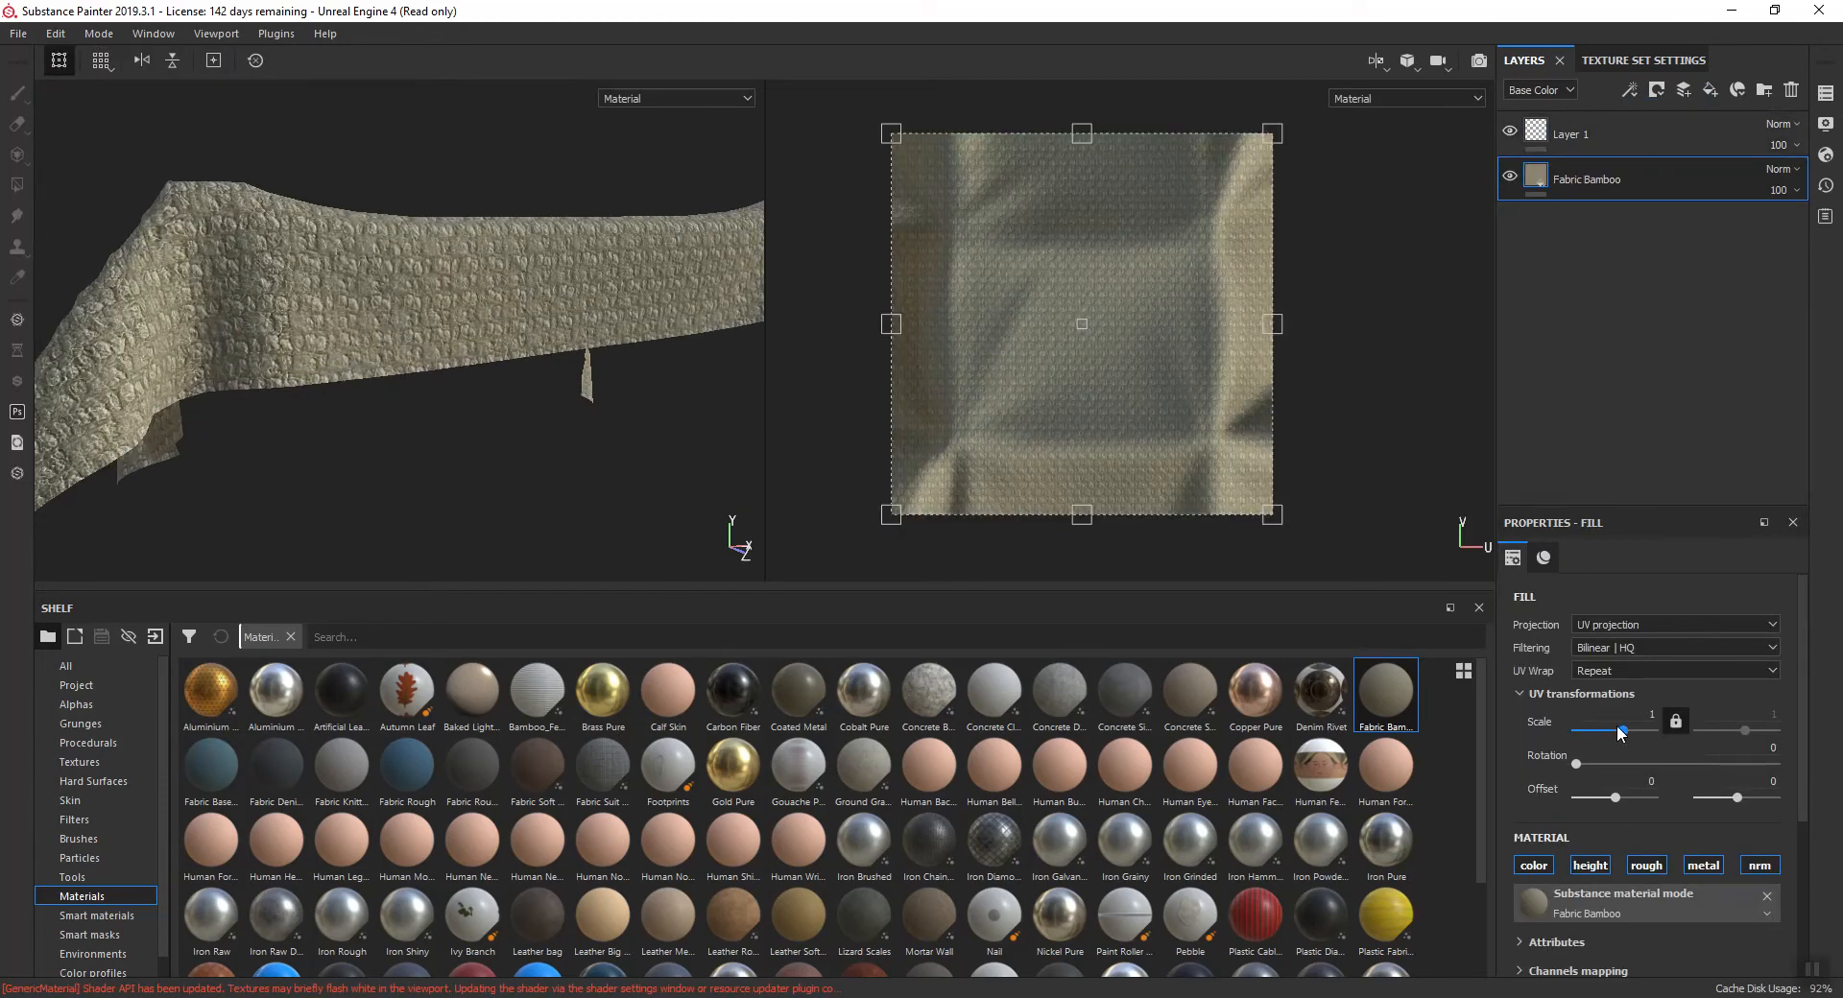
- Try a UV scale of 21 on the Fabric Bamboo layer, set it to 3 and check the weave on the tent
click(1651, 714)
text(21)
key(Return)
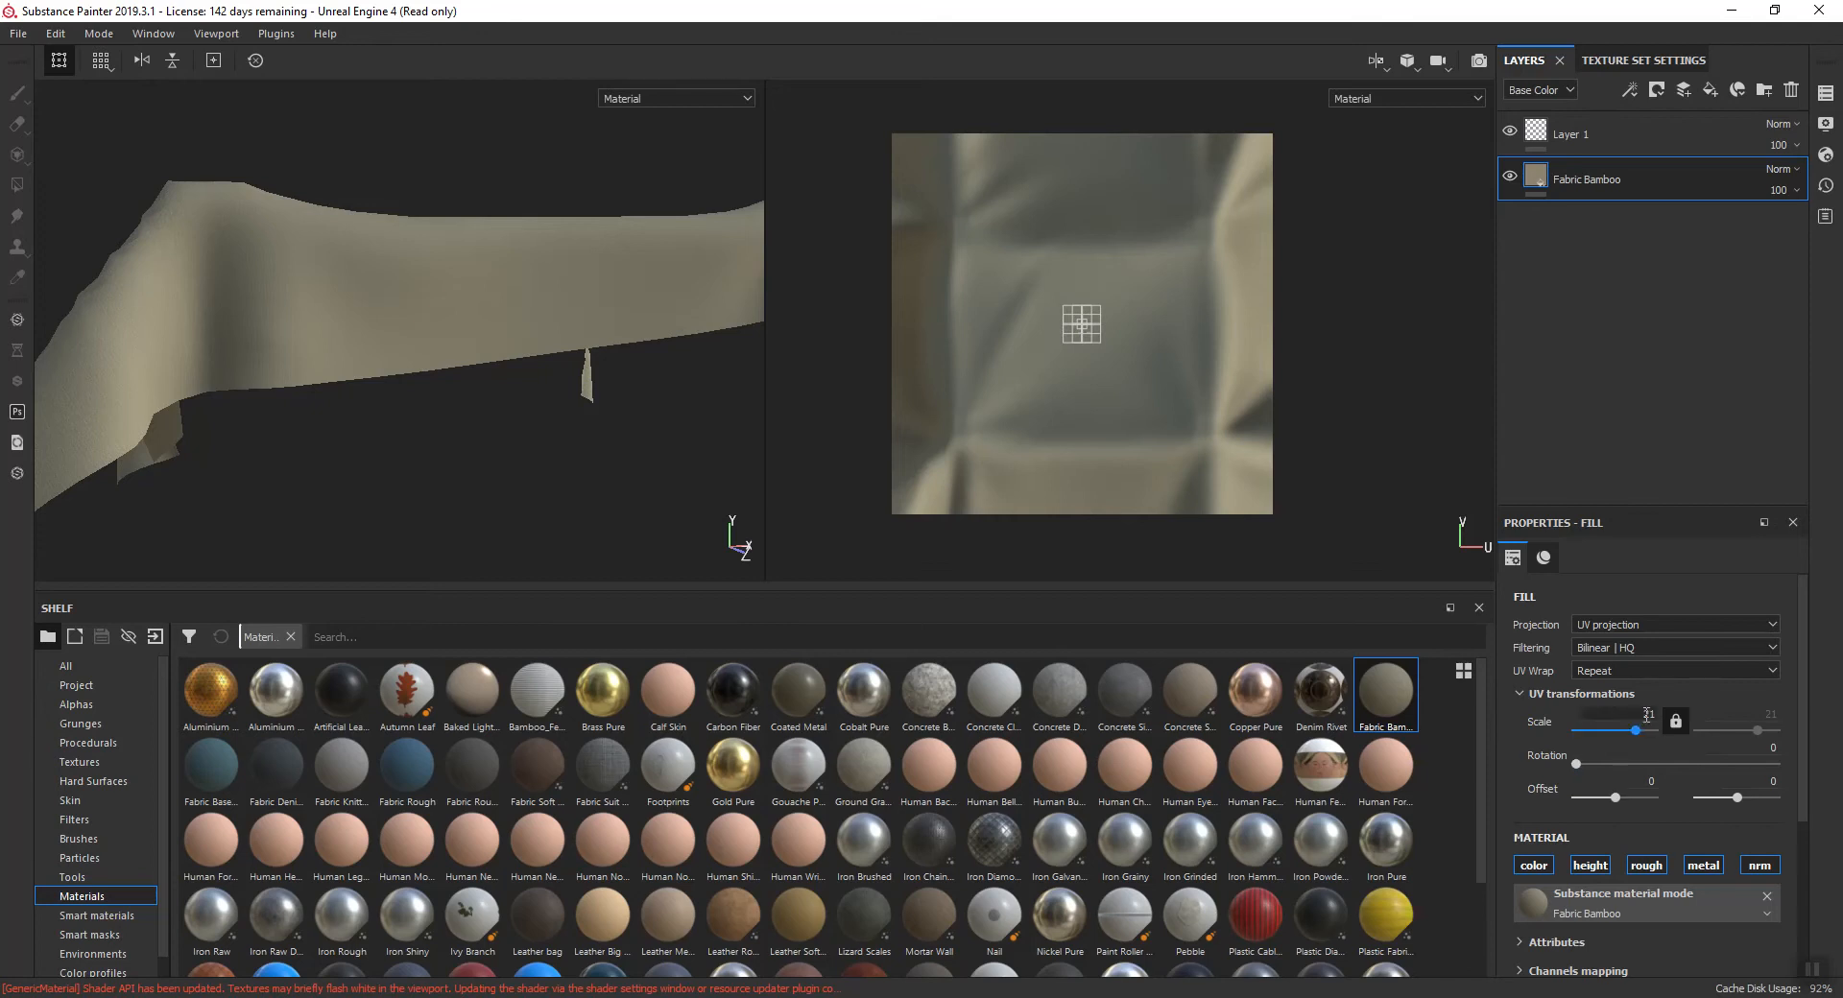
text(3)
key(Return)
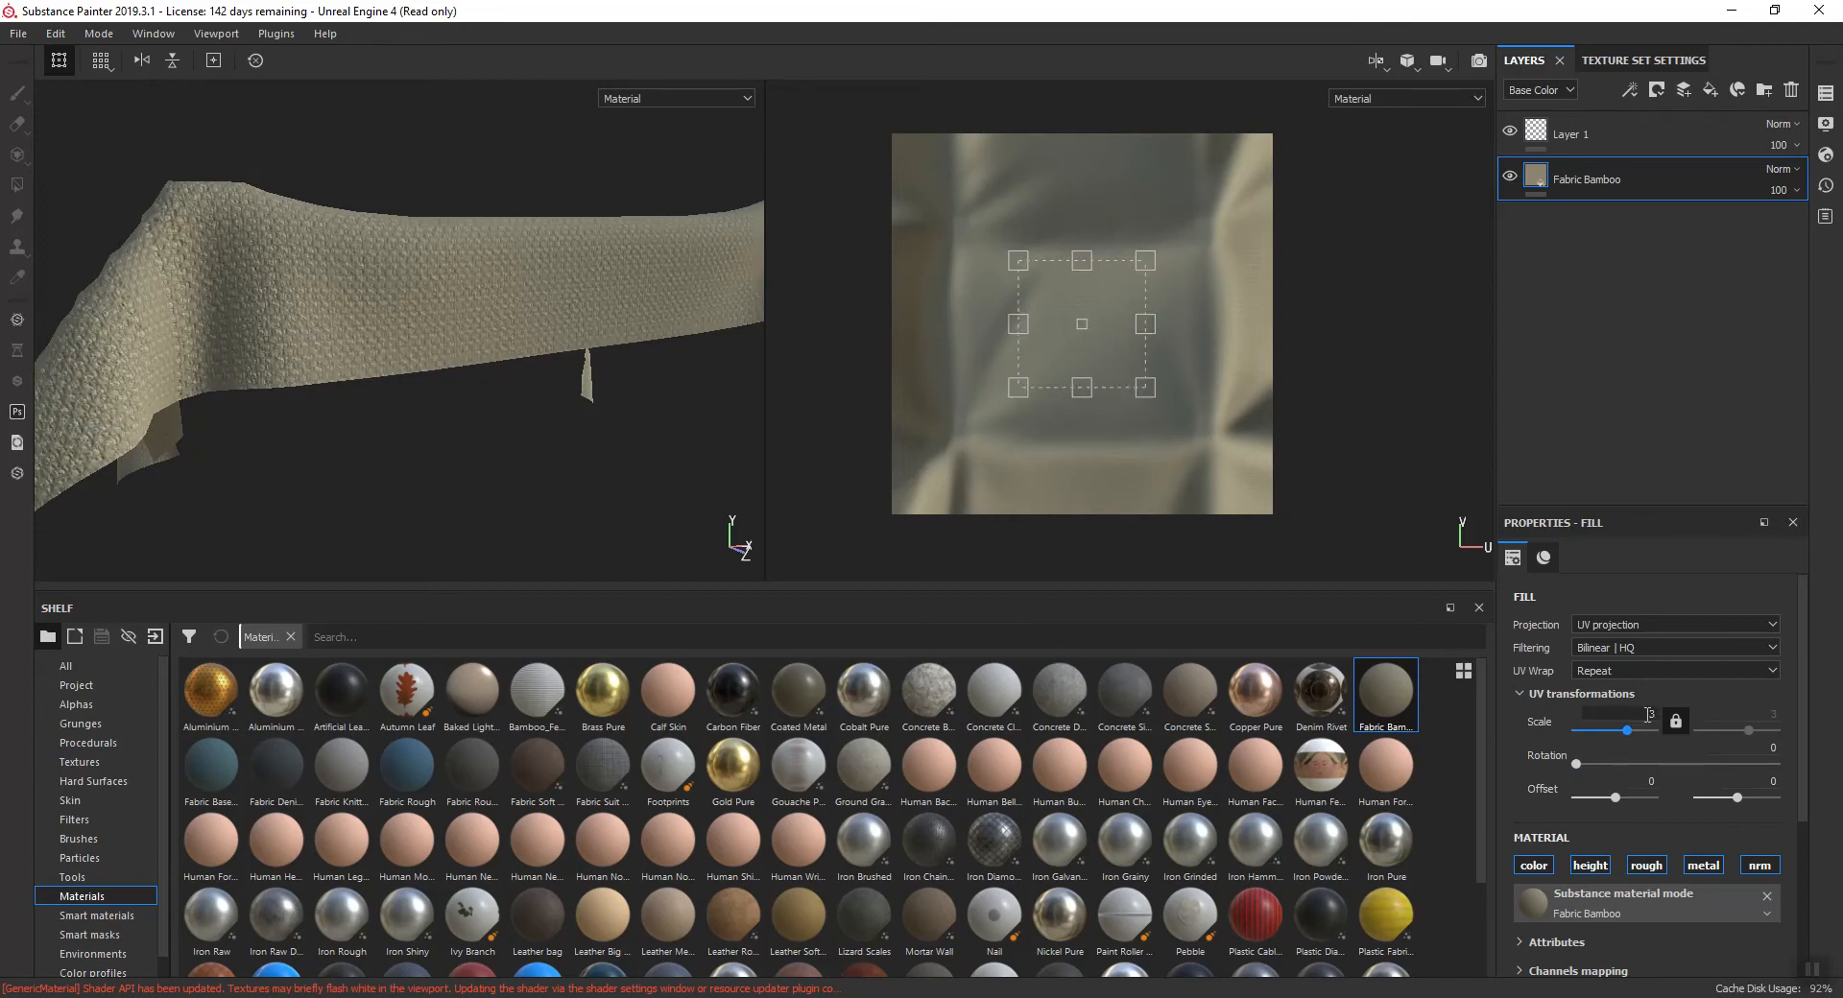
scroll(489, 390, up, 5)
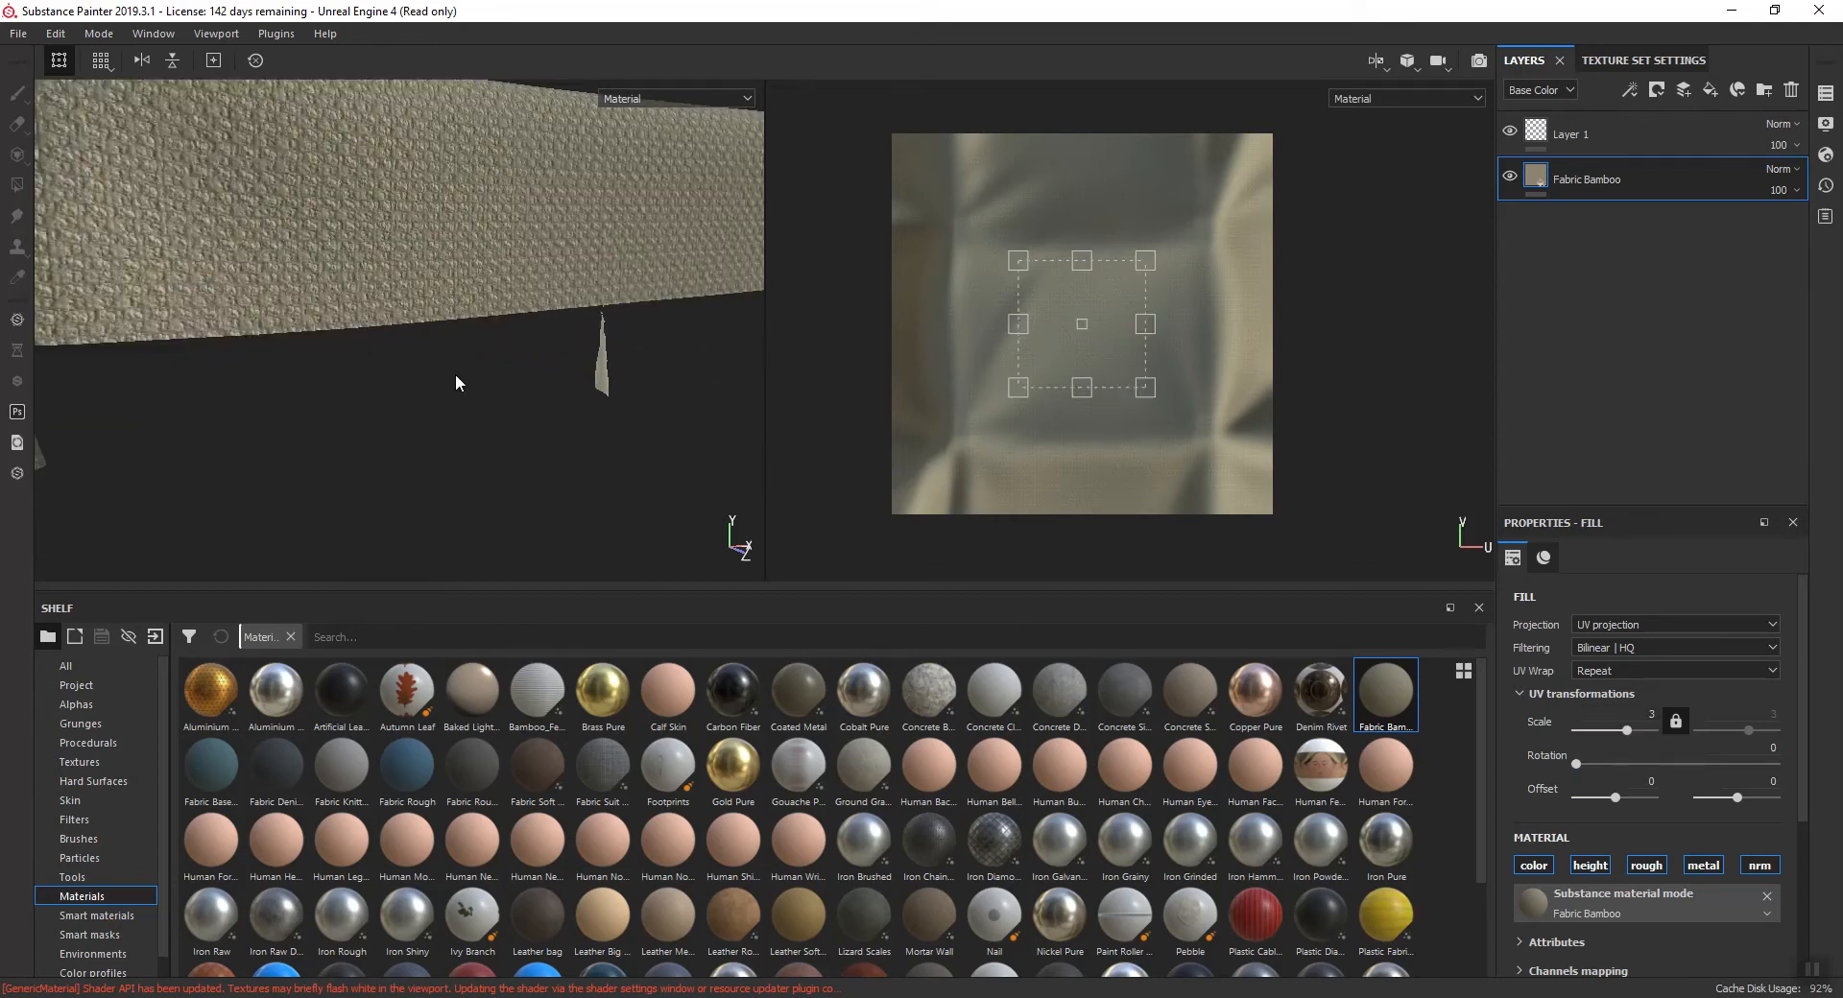
scroll(445, 372, down, 2)
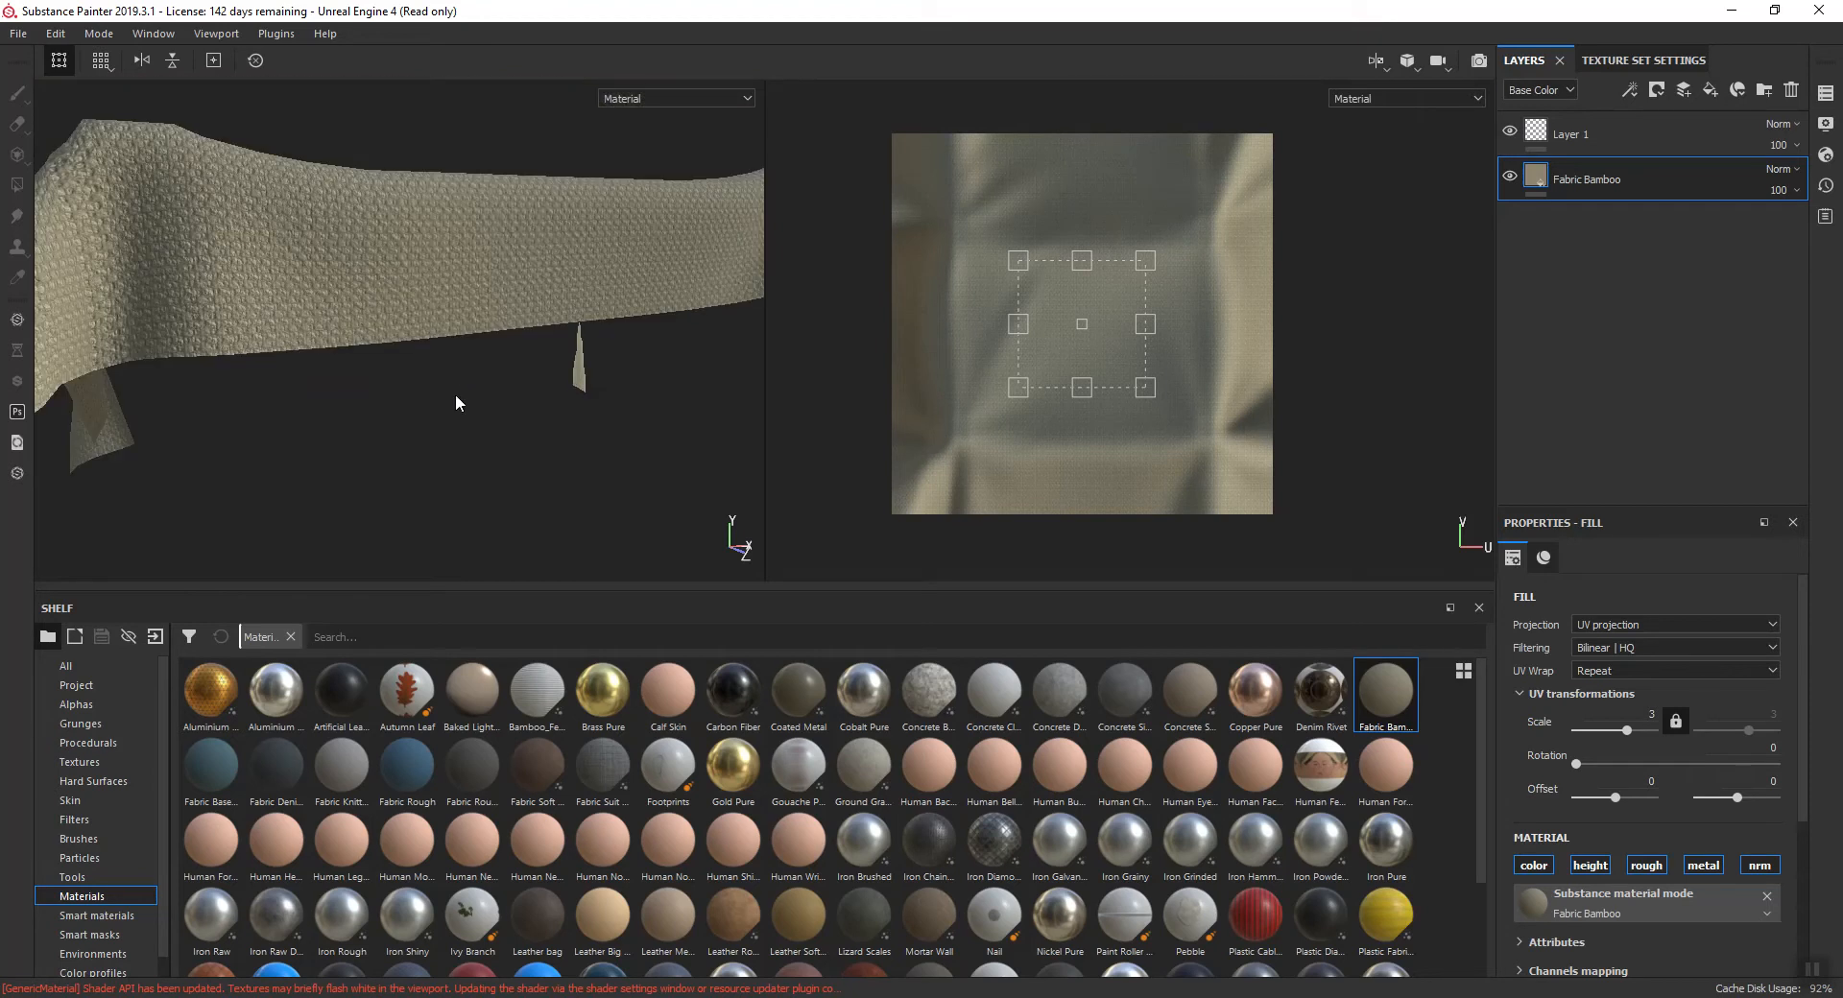
alt+drag(491, 474, 369, 407)
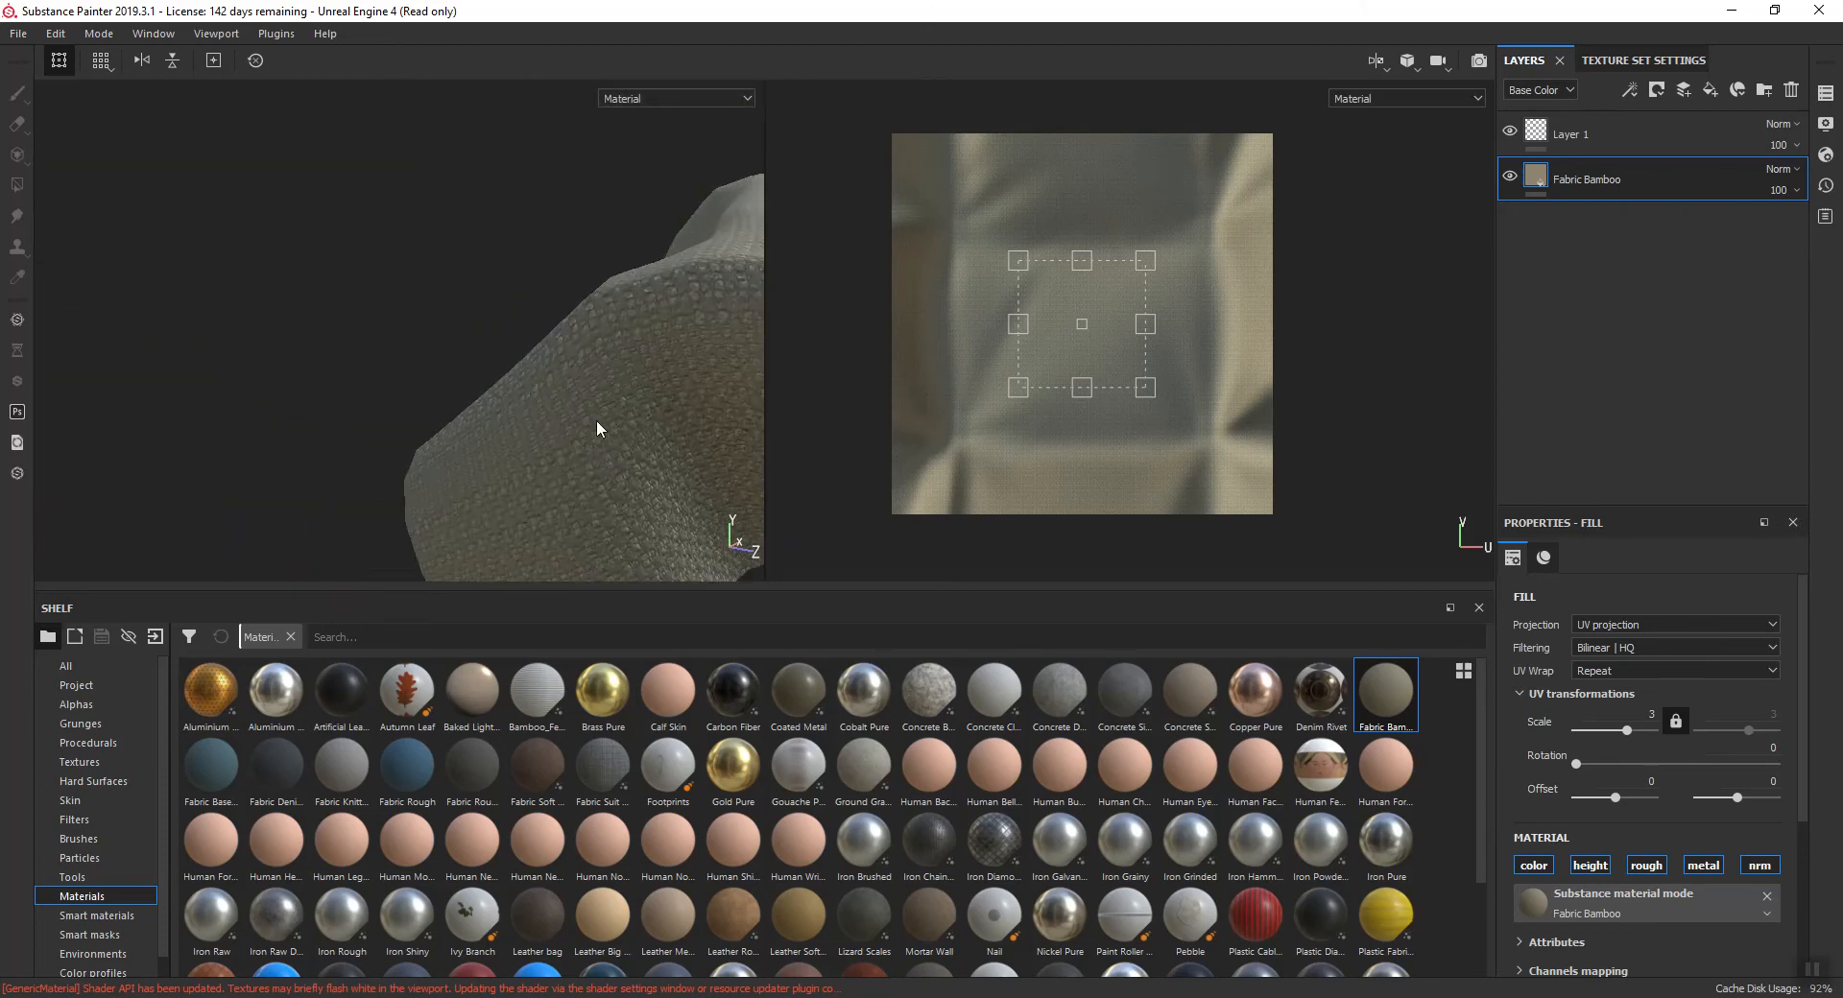
alt+drag(556, 361, 480, 422)
scroll(480, 417, down, 5)
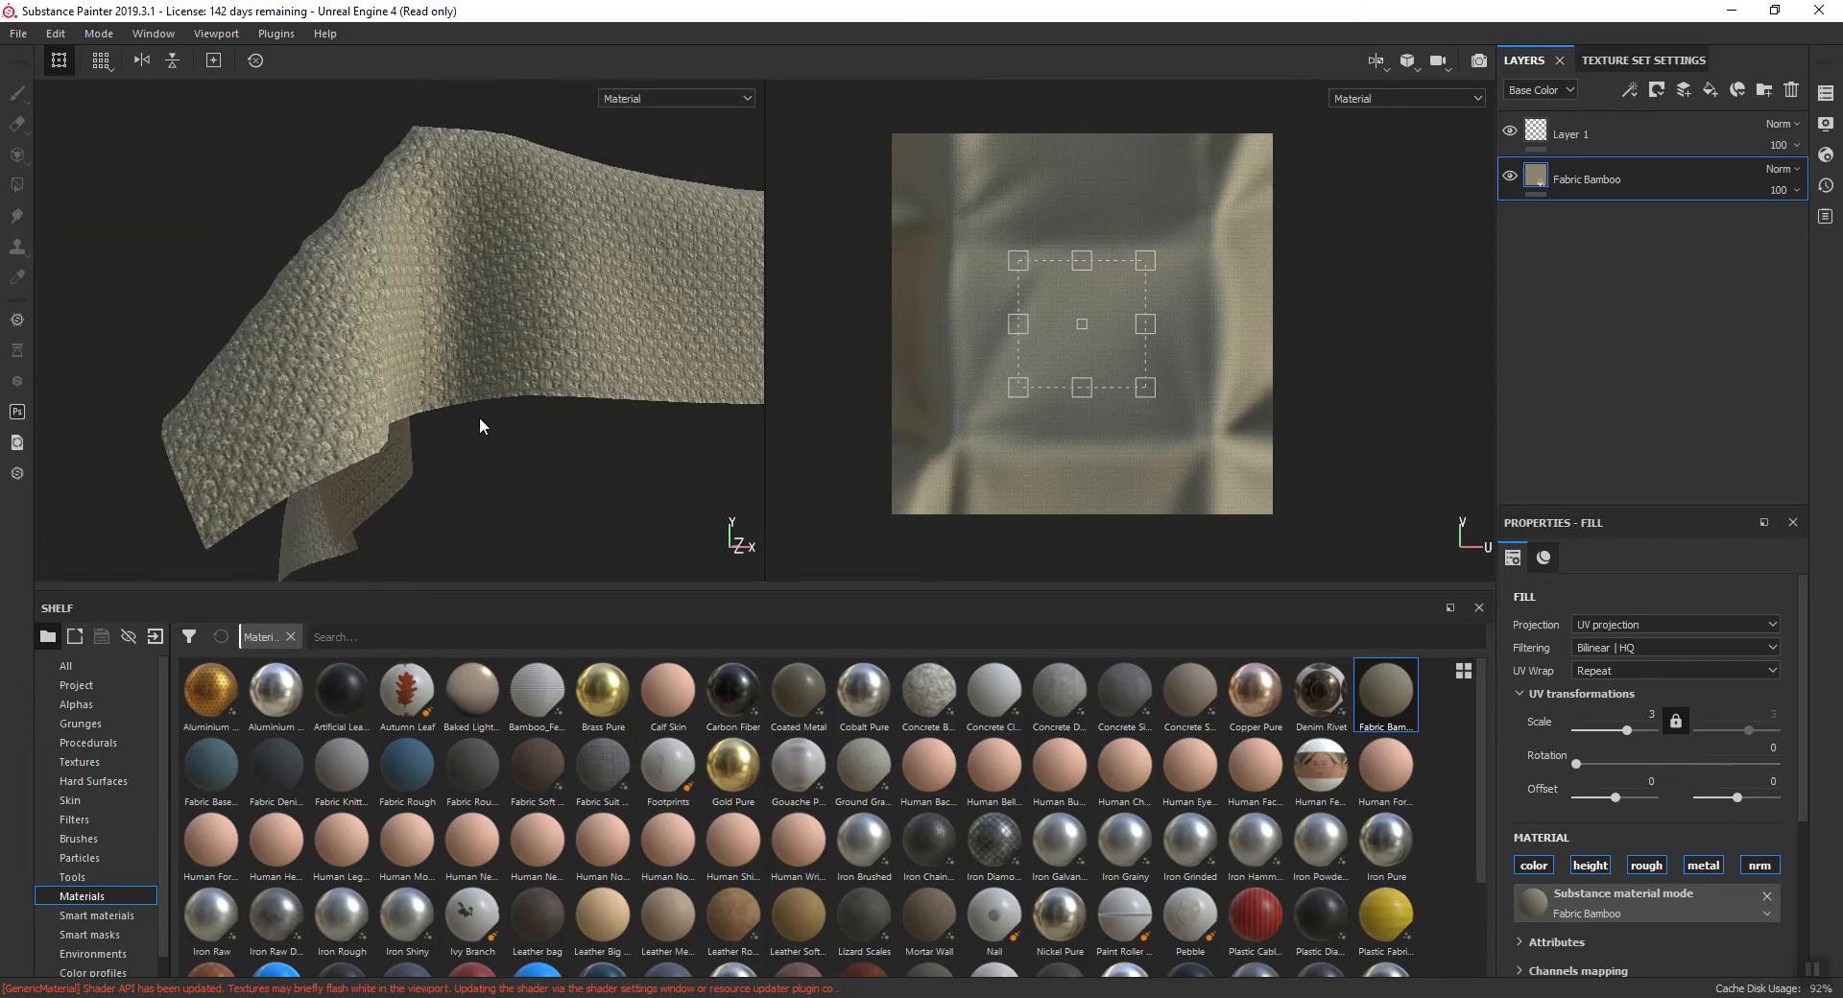
scroll(490, 285, up, 3)
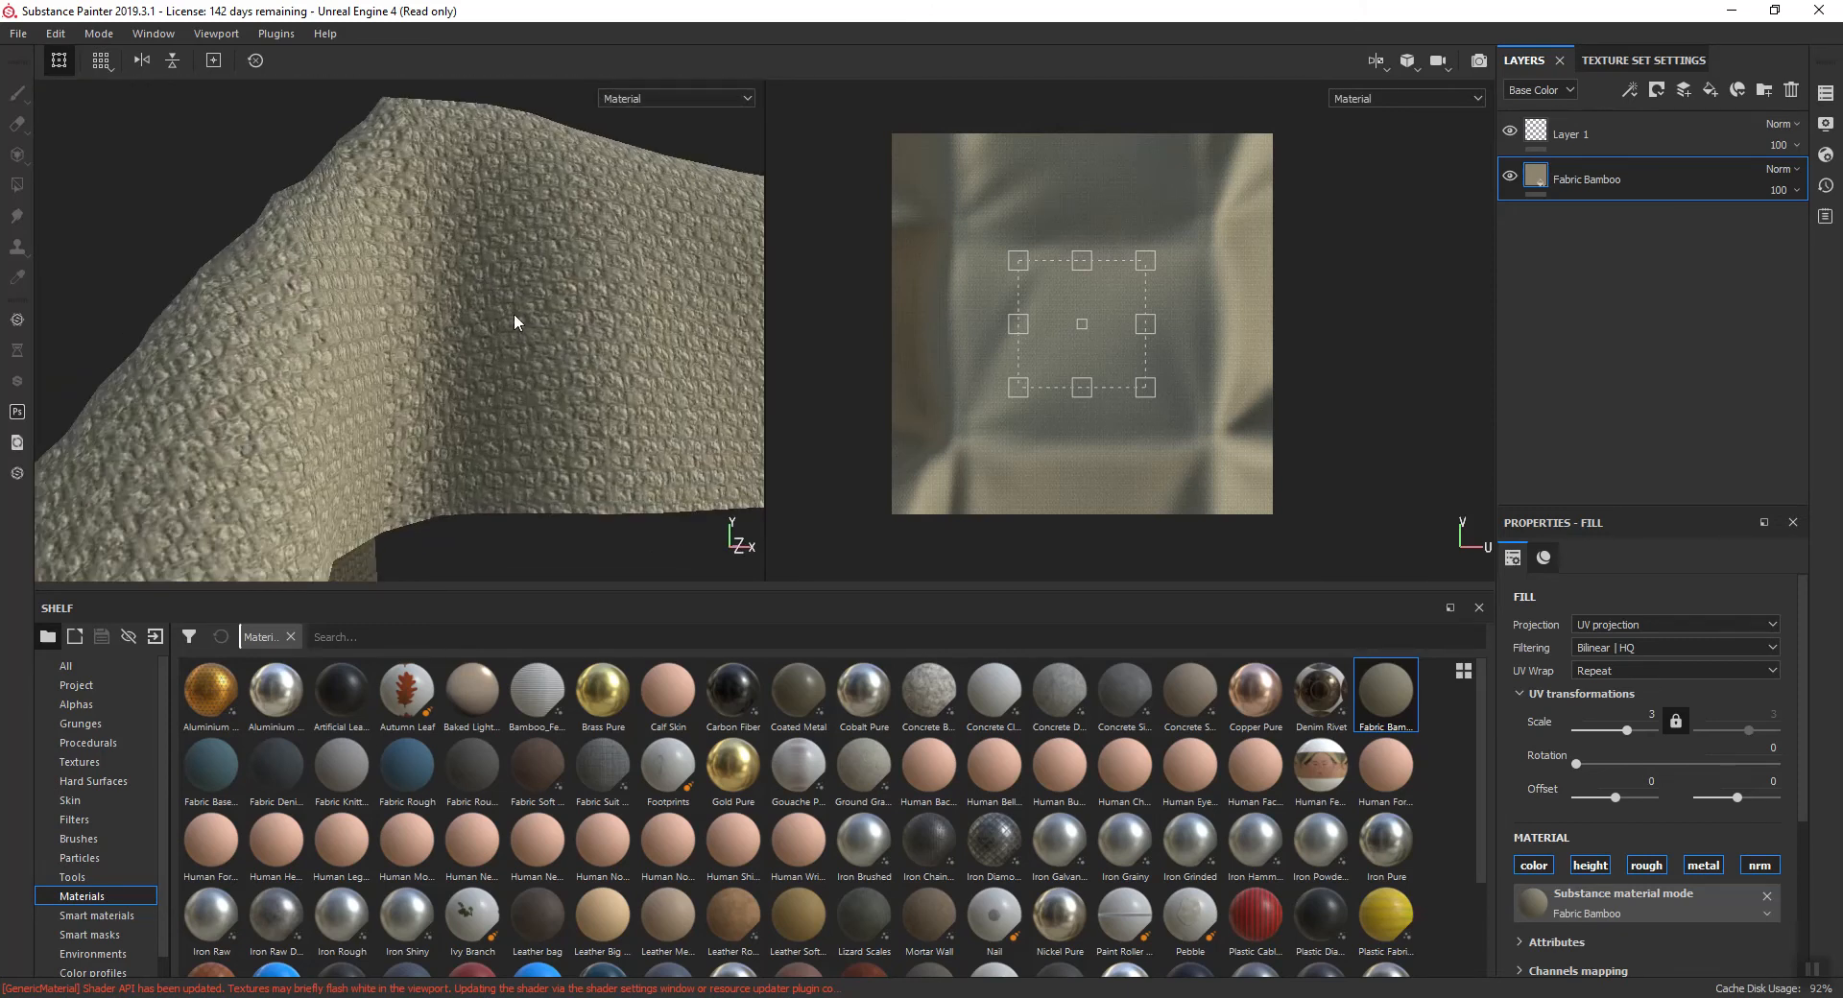
- Set the Fabric Bamboo layer's UV scale to 4 and check the weave across the tent's folds
click(1650, 714)
key(Return)
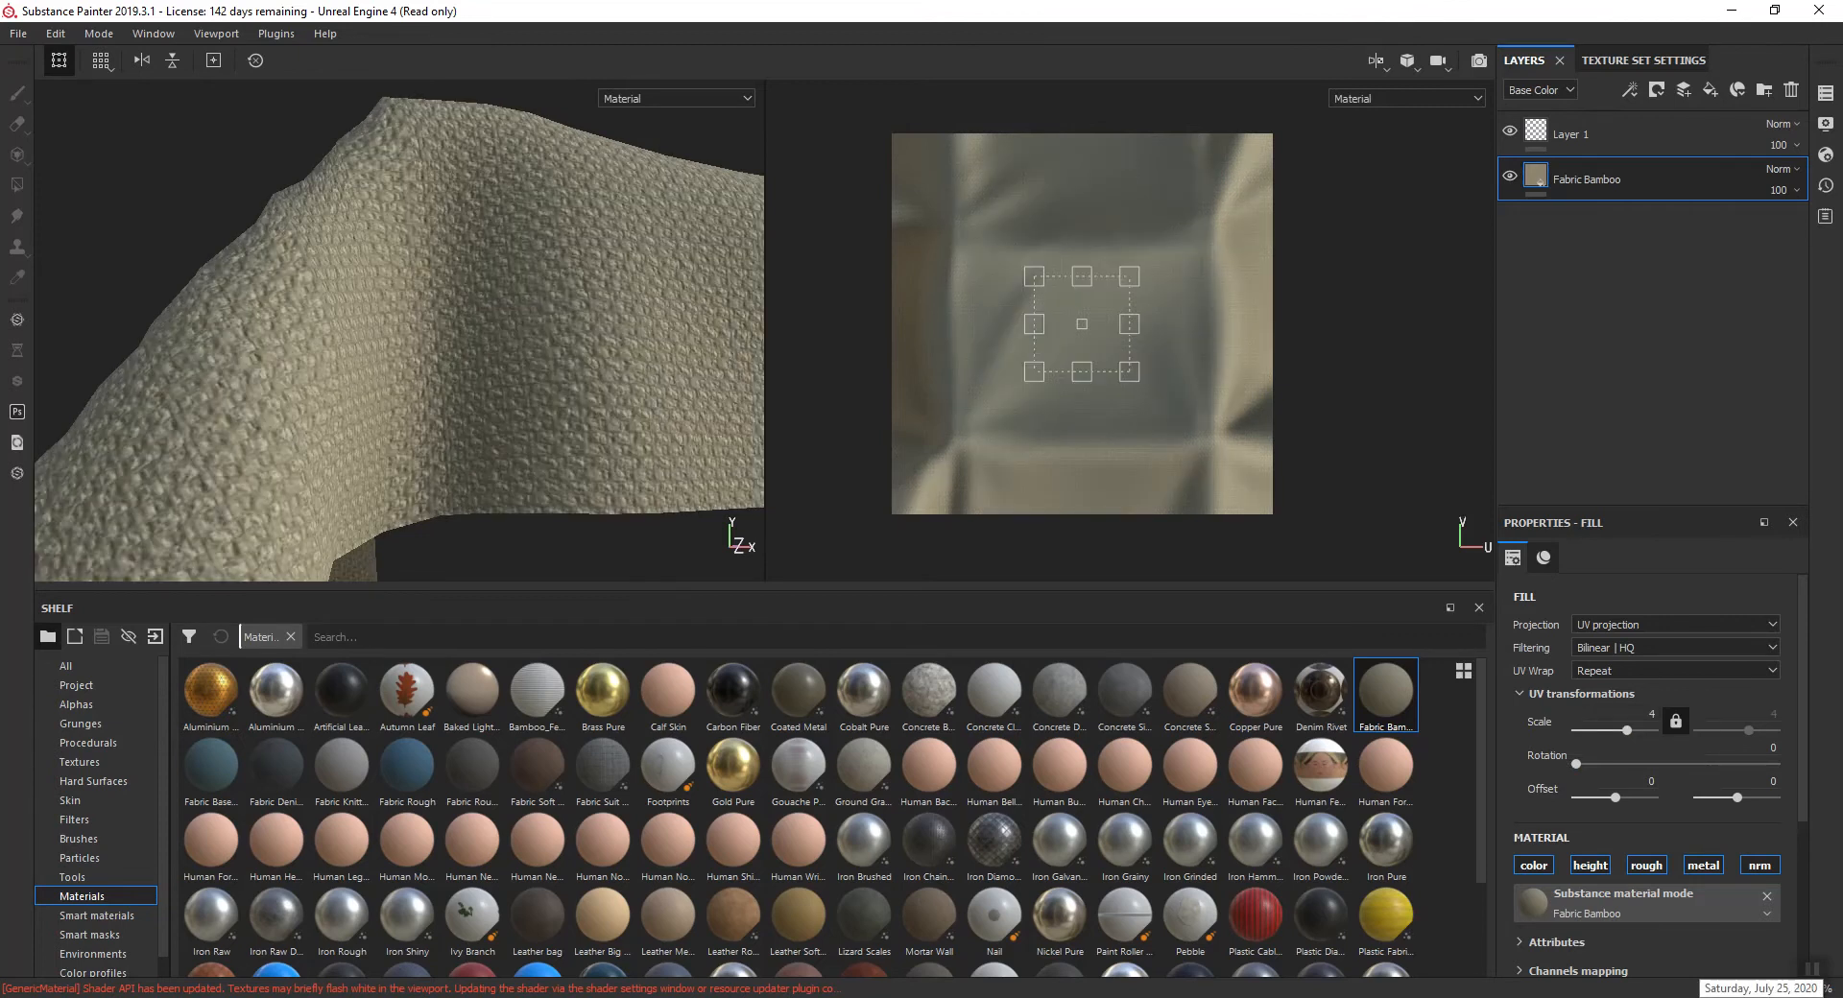
scroll(474, 317, down, 3)
alt+drag(527, 316, 394, 308)
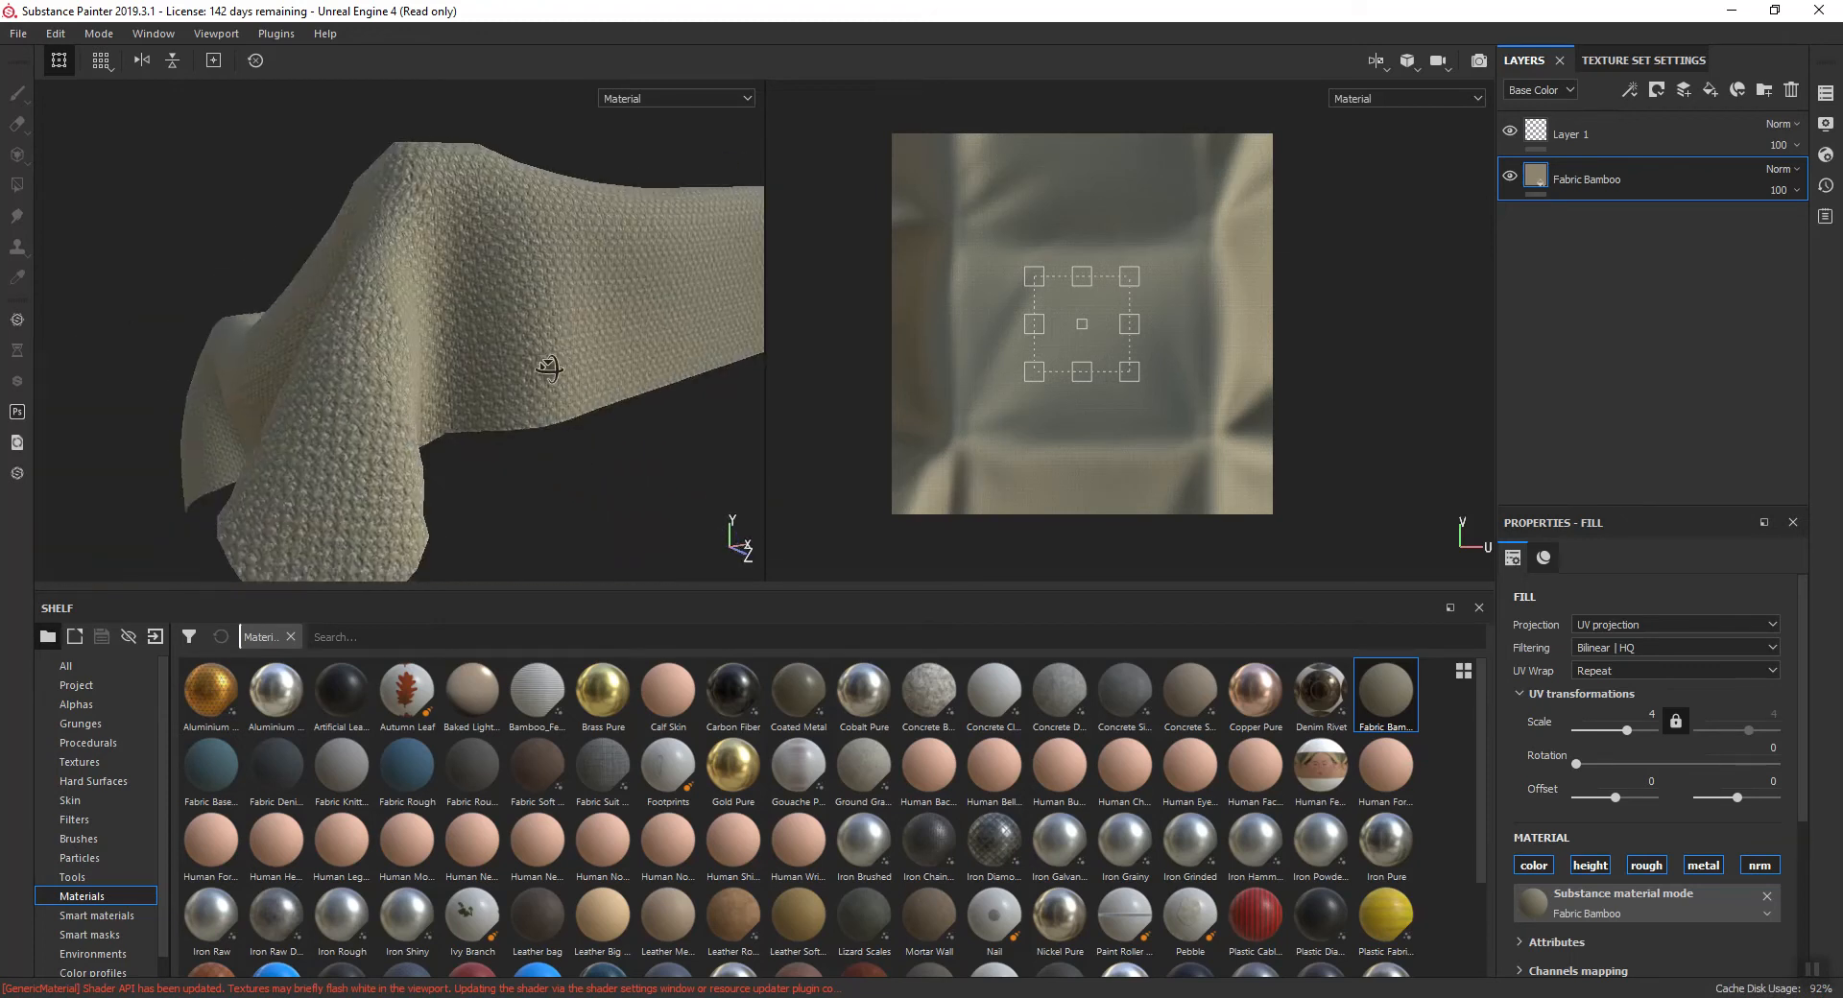
scroll(391, 296, up, 5)
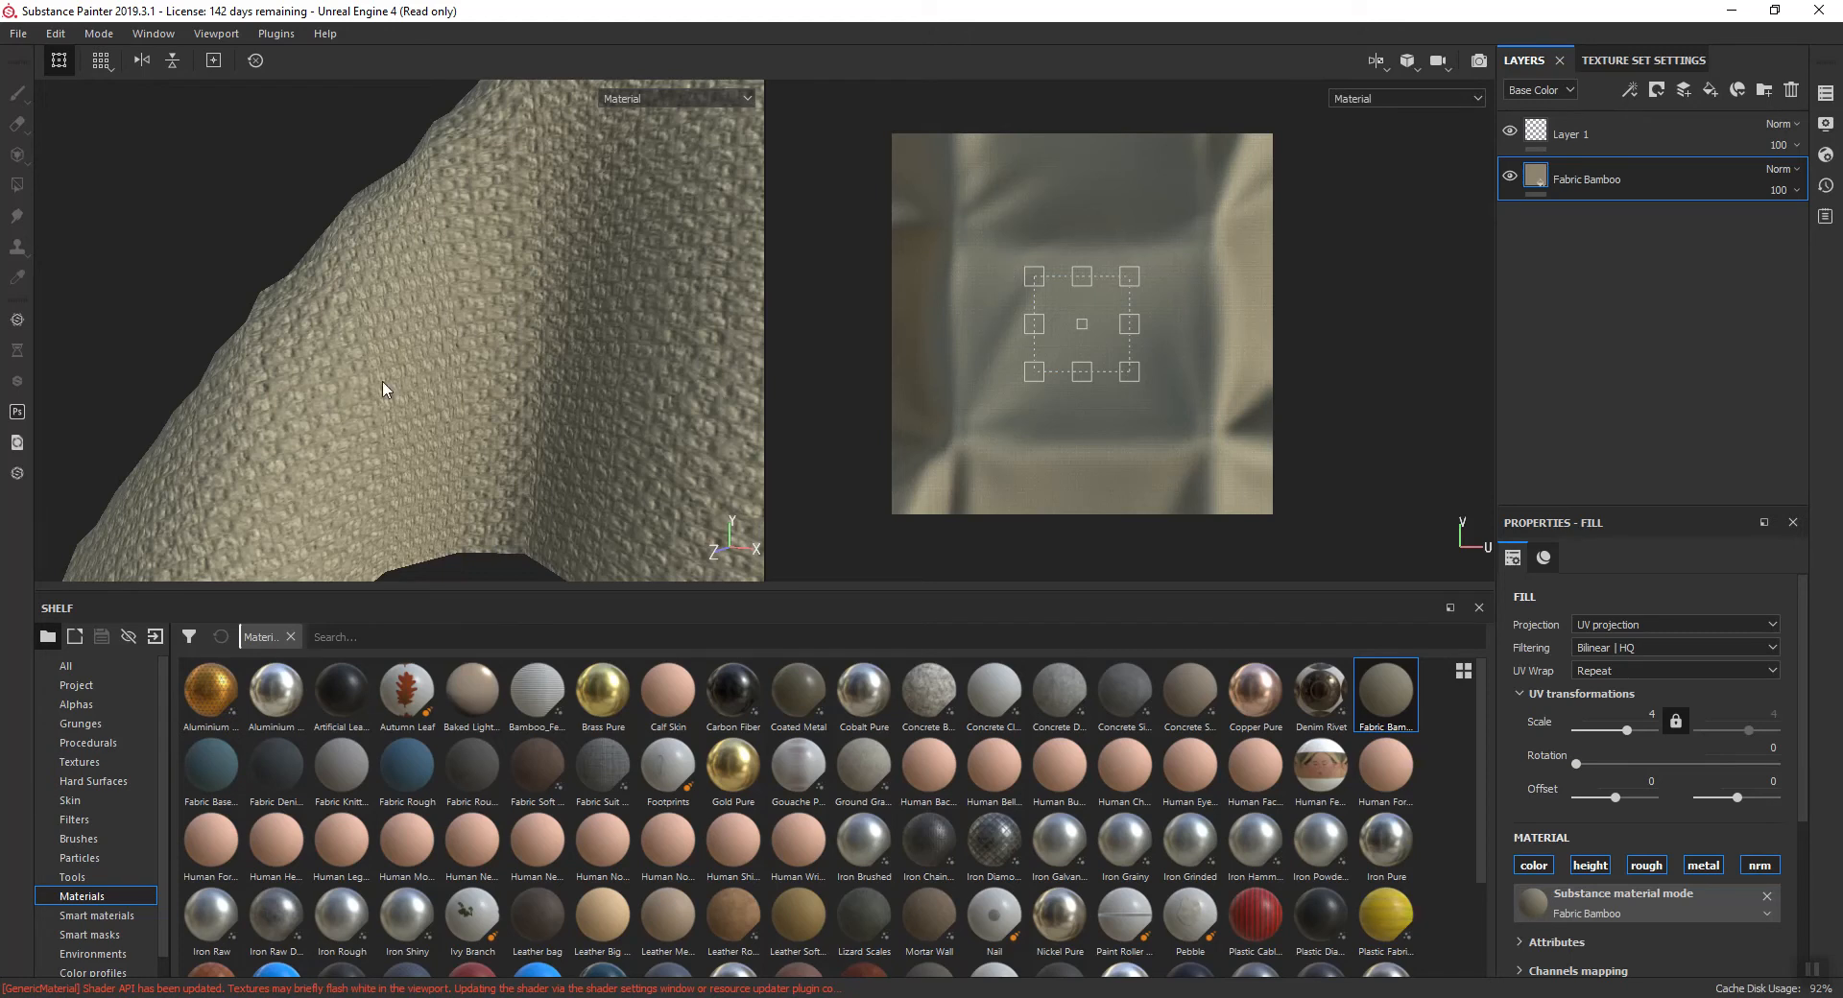
scroll(447, 420, down, 3)
alt+drag(446, 420, 373, 423)
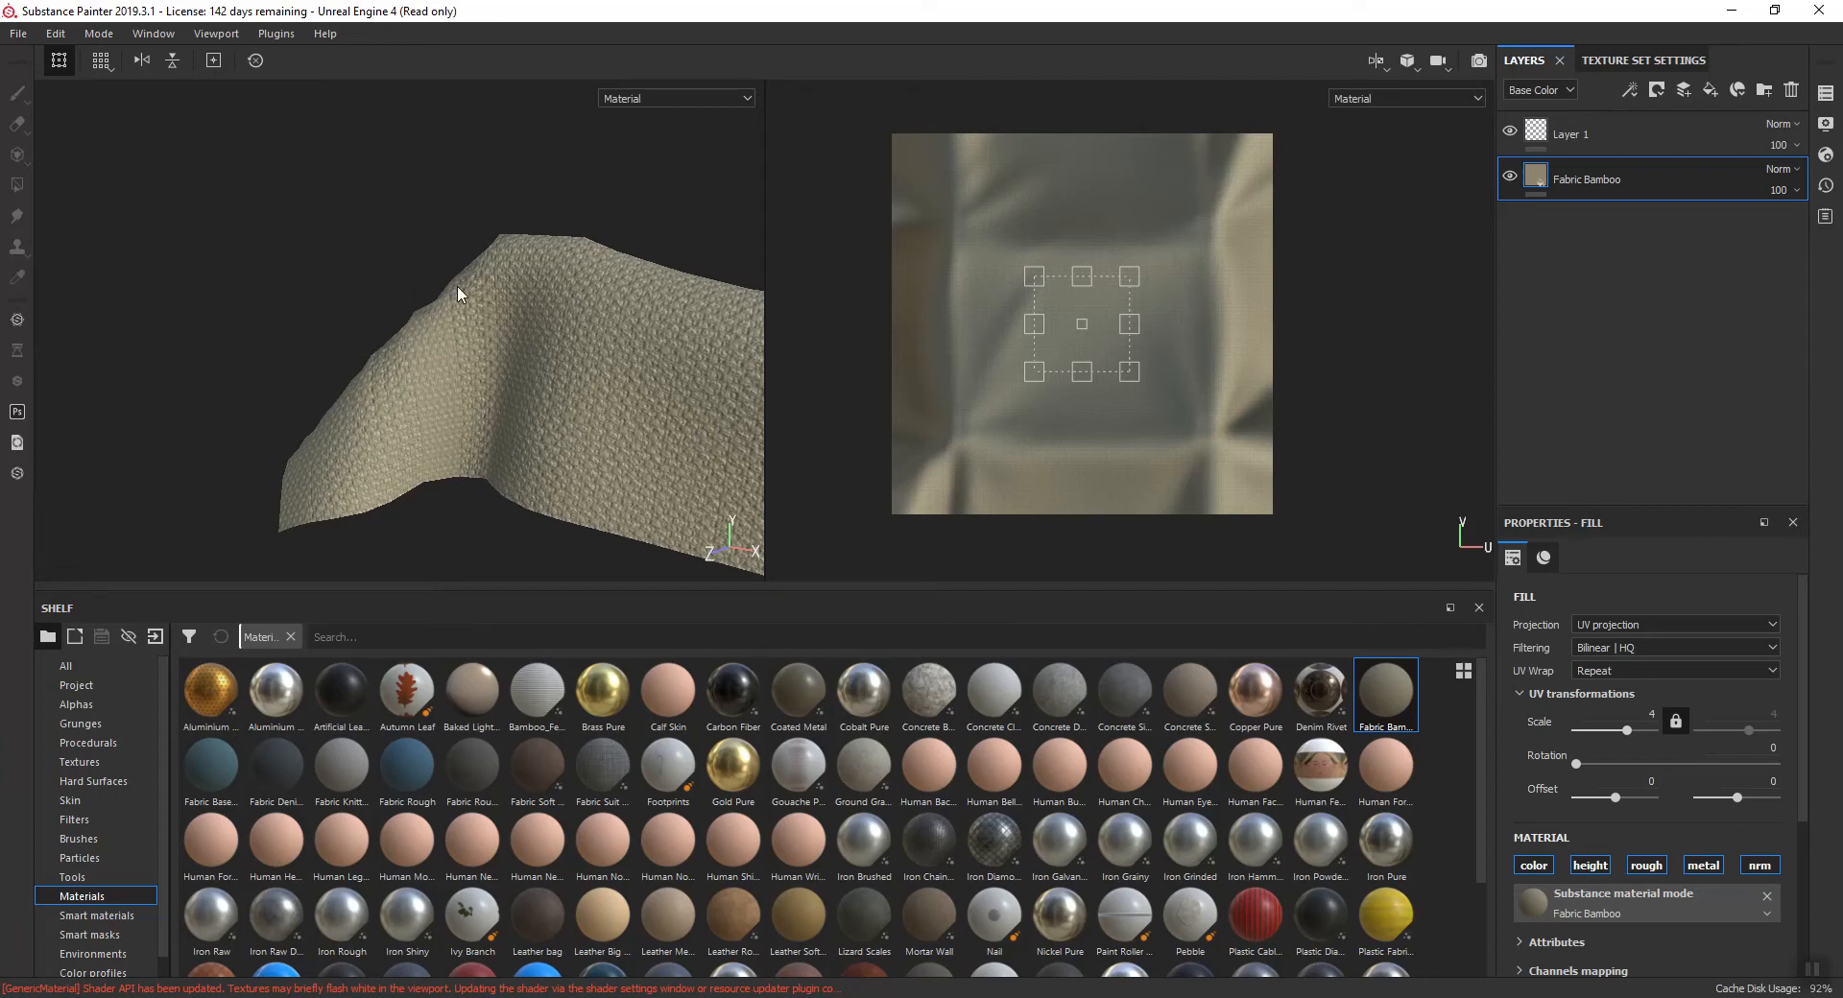
- Delete the Fabric Bamboo layer and apply Fabric Rough Aligned as a fill layer above Layer 1
click(1790, 92)
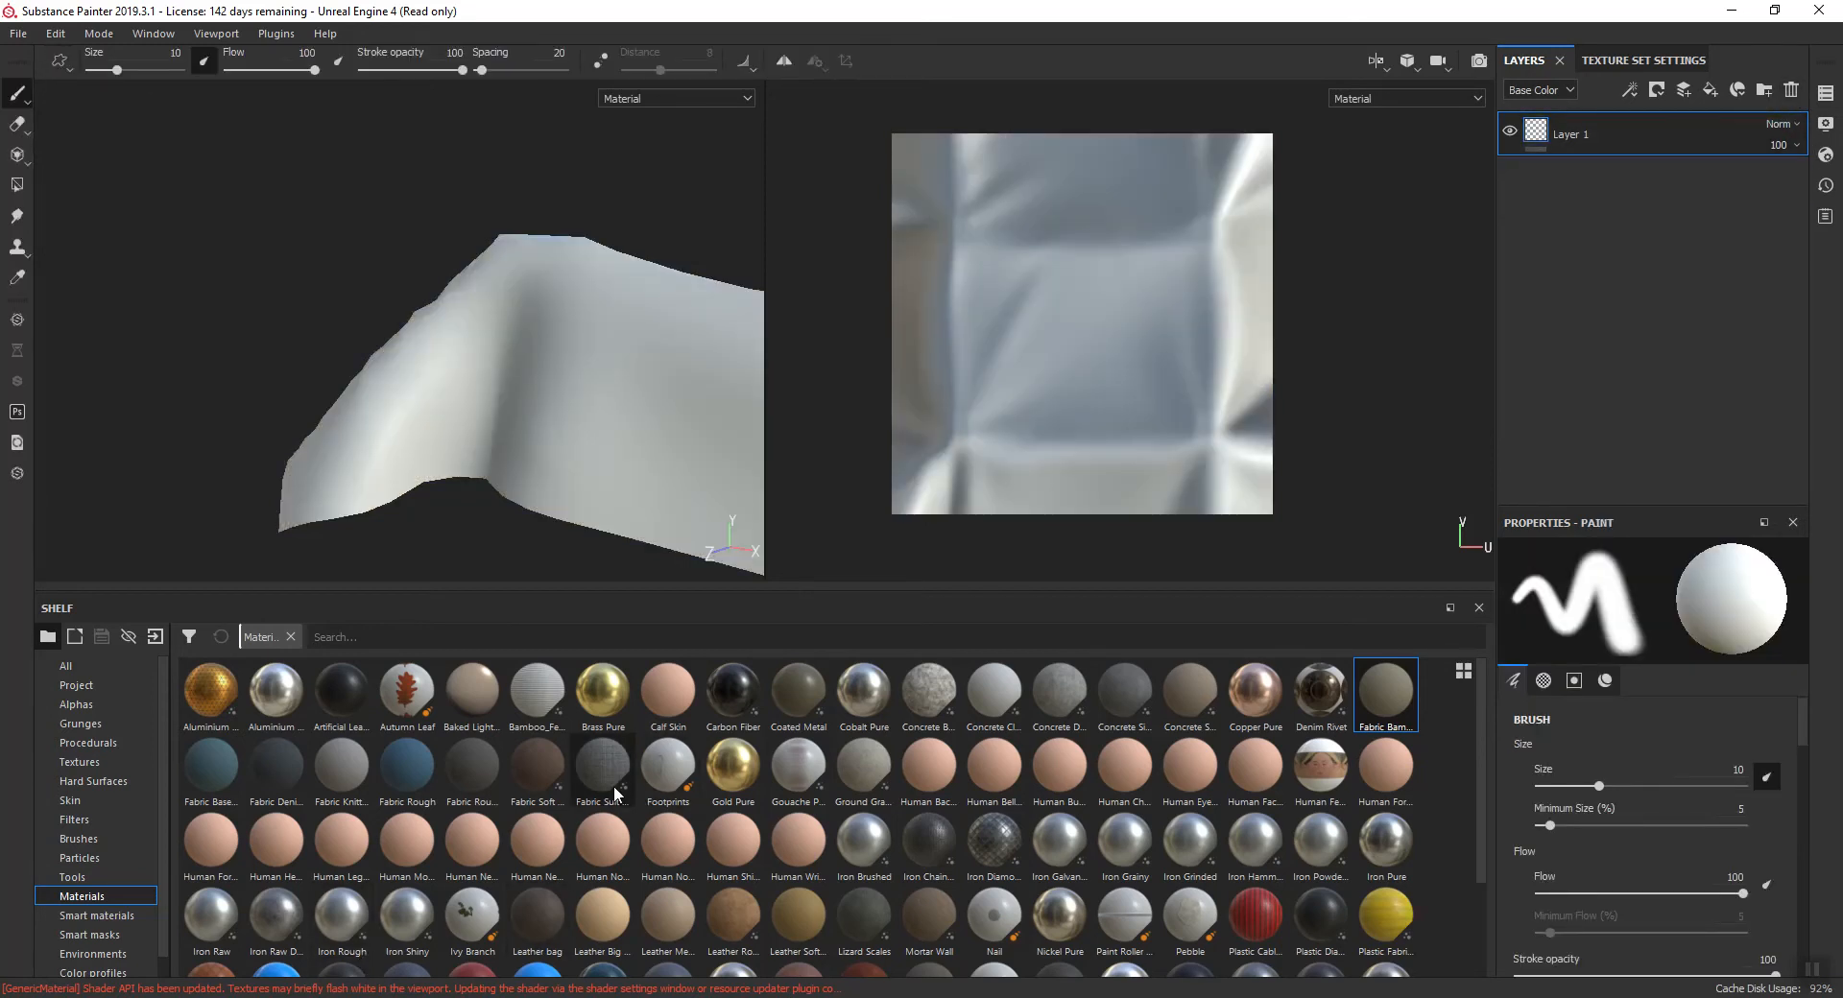
drag(471, 759, 1672, 124)
scroll(506, 399, up, 3)
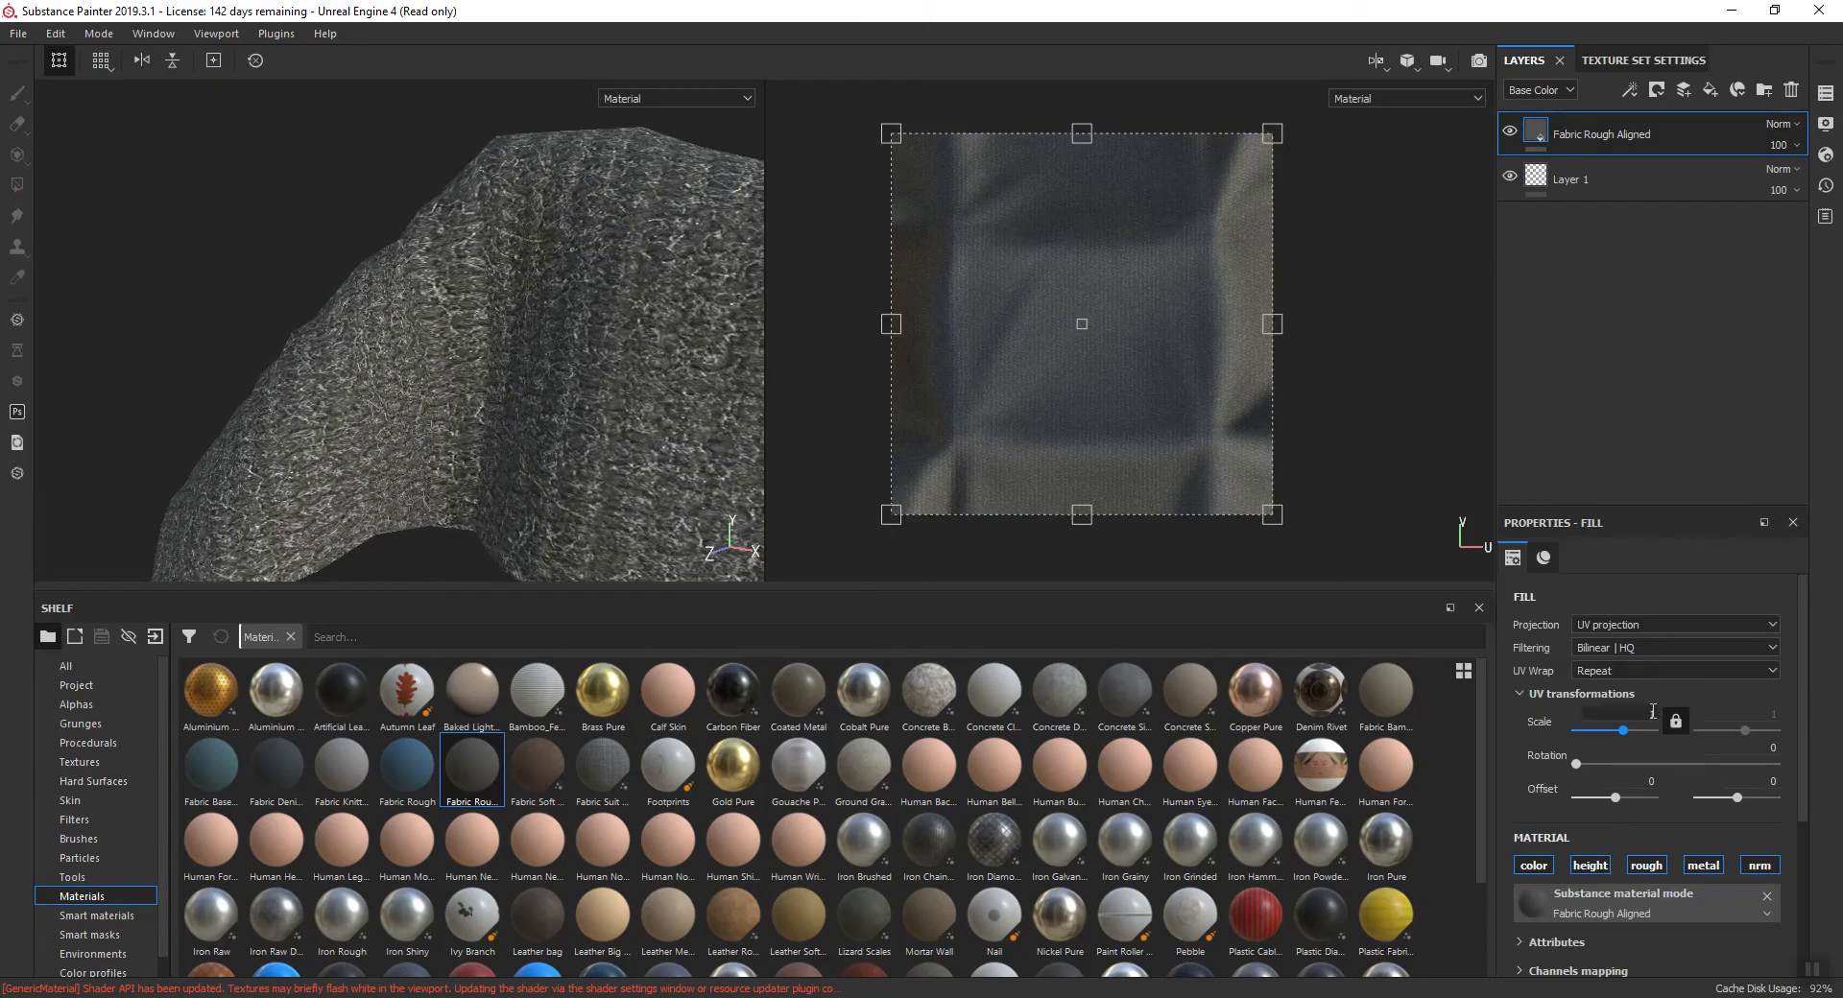
- Try a UV scale of 3 on the Fabric Rough Aligned layer, set it to 6 and check the cloth
text(3)
key(Return)
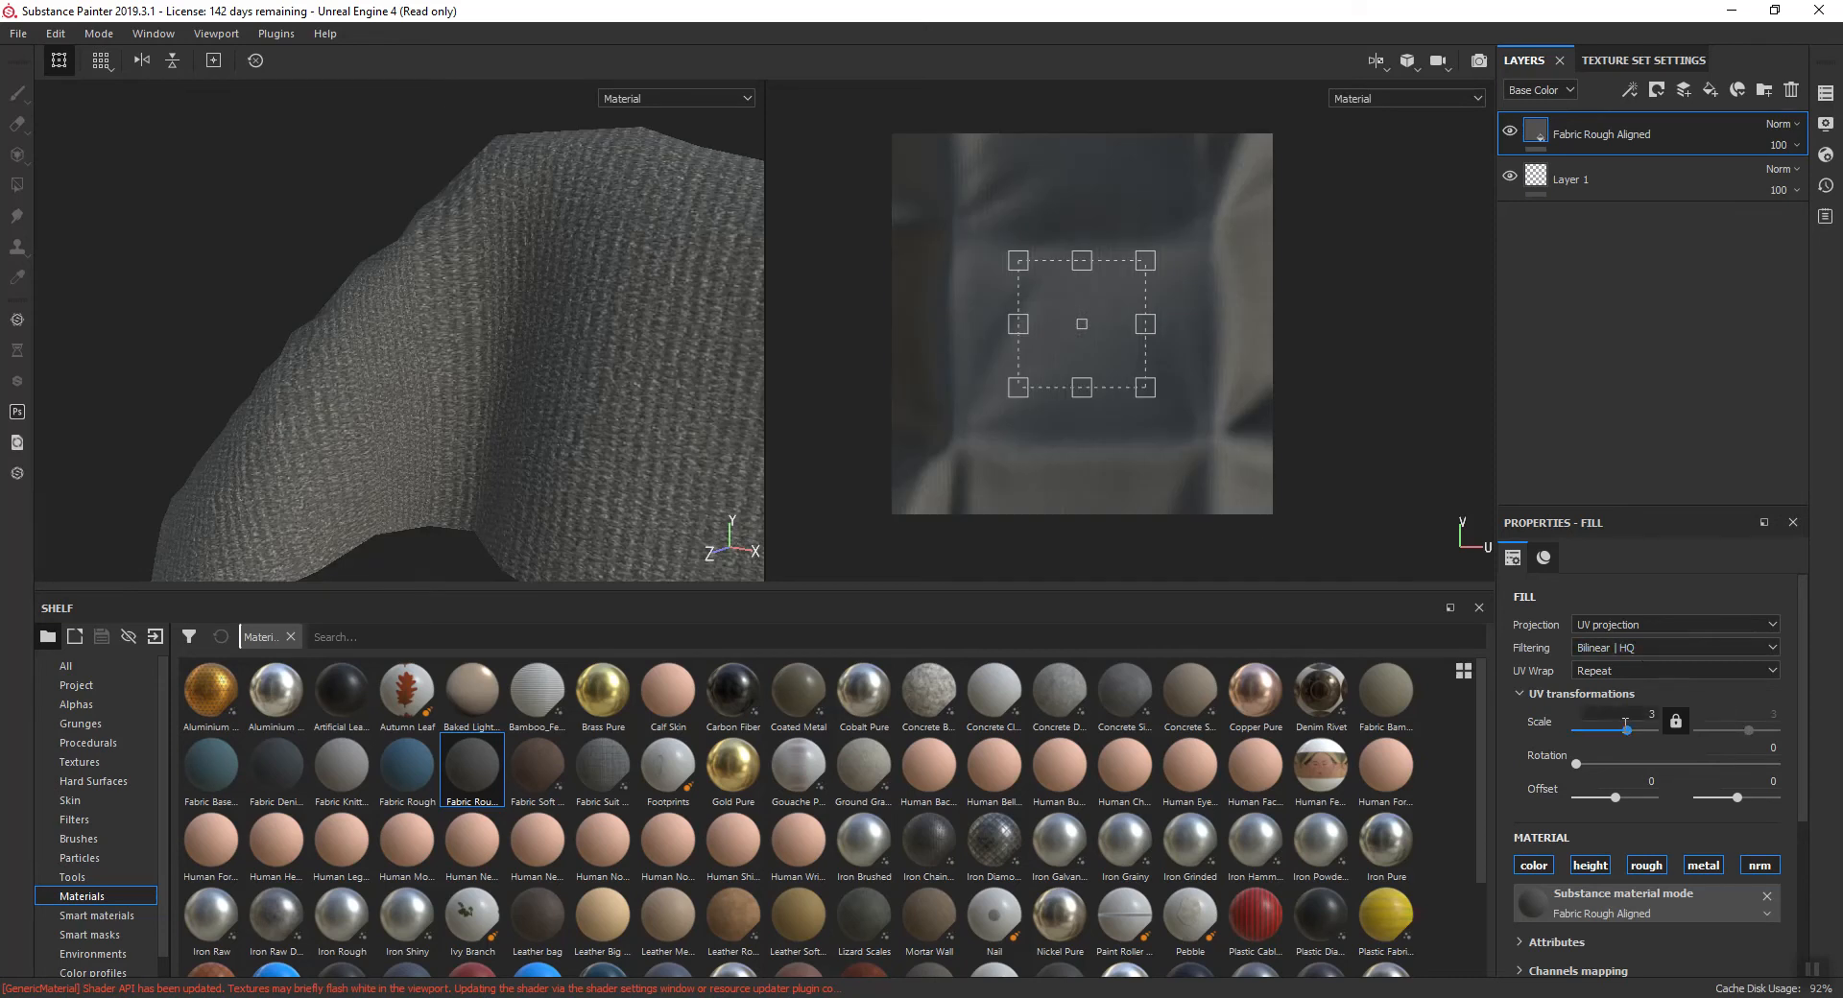
text(6)
key(Return)
scroll(546, 324, up, 3)
scroll(551, 325, down, 5)
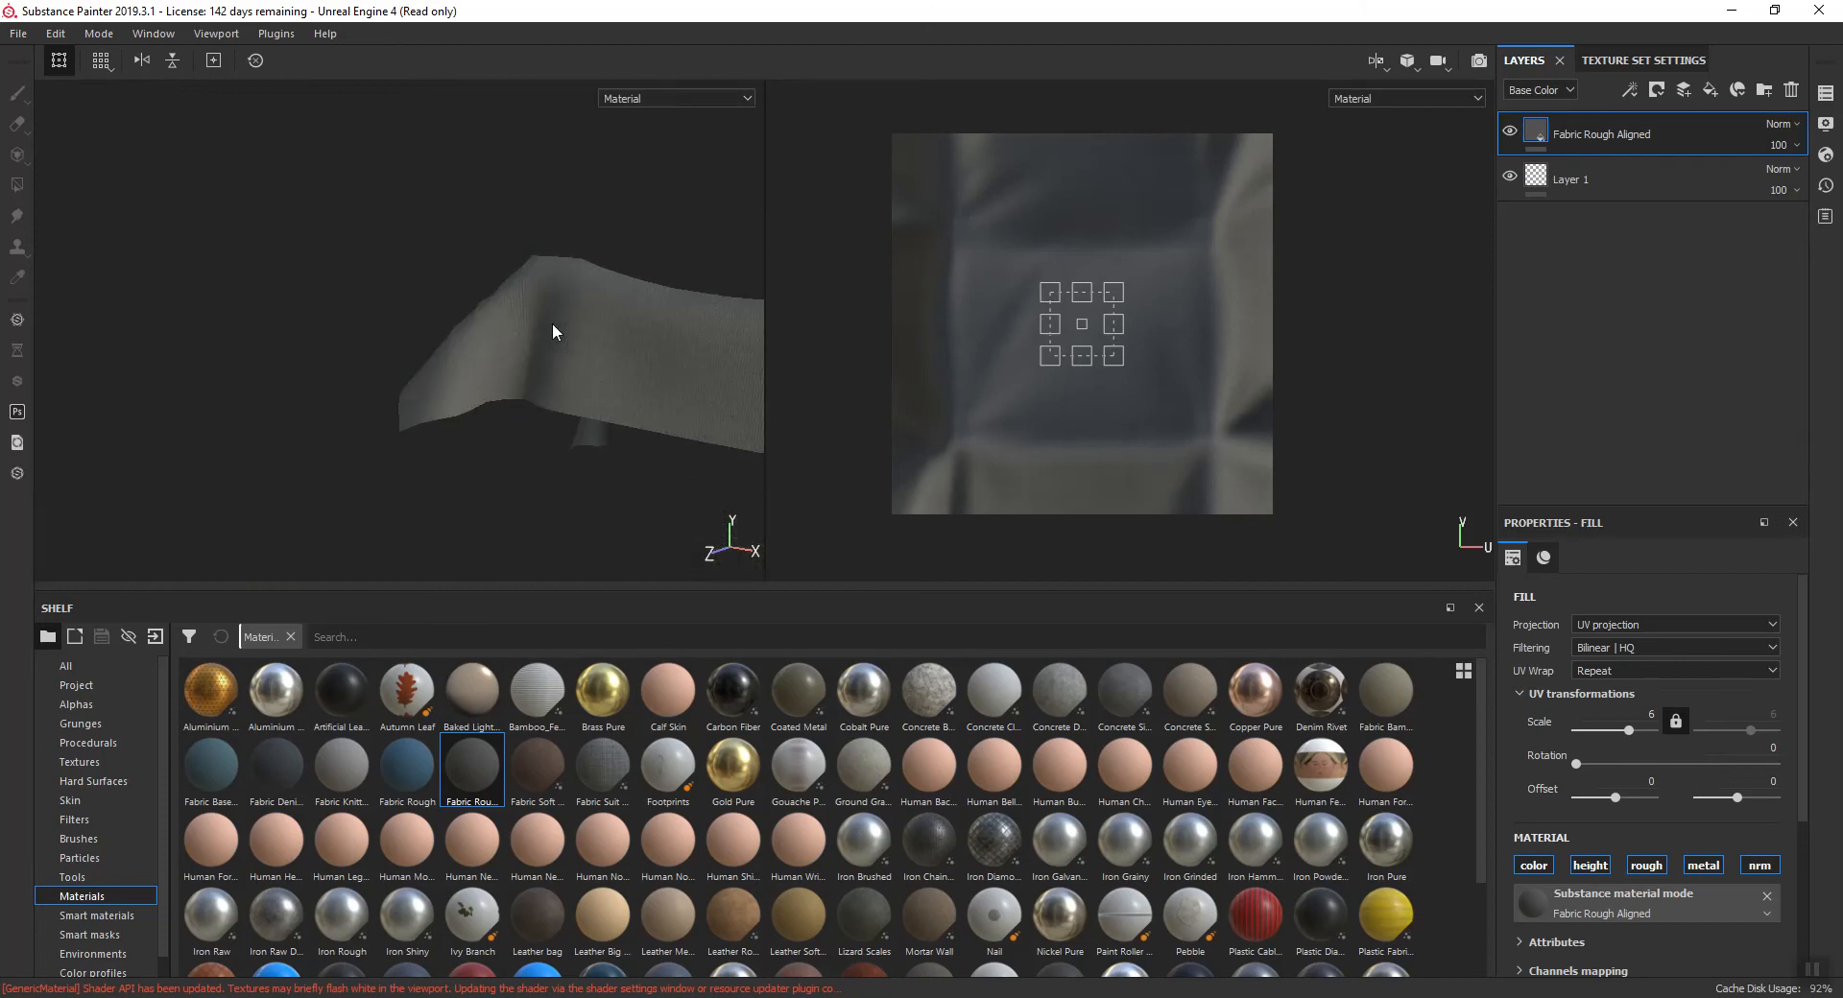
alt+drag(553, 332, 677, 419)
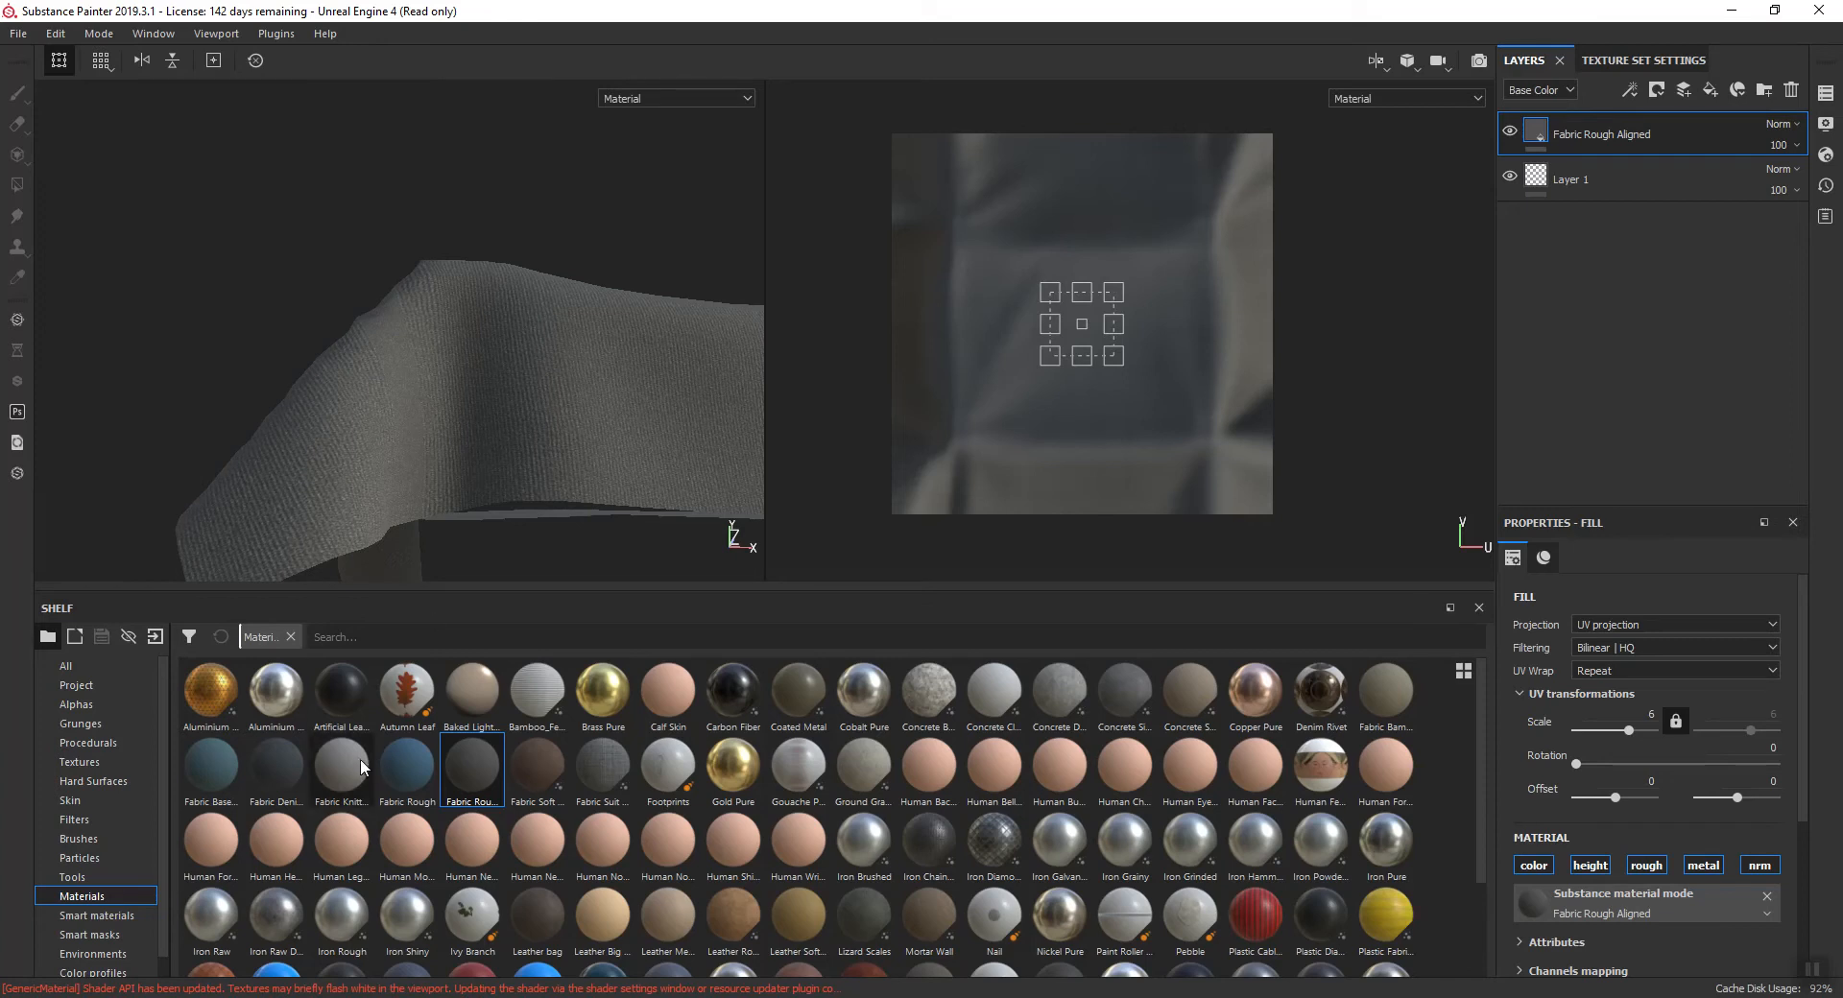
- Try the Fabric Knitted Sweater material in place of Fabric Rough Aligned, and restore the Fabric Rough Aligned layer
mouse_move(345, 763)
click(1793, 91)
mouse_move(341, 768)
mouse_down()
mouse_move(1536, 240)
mouse_move(1740, 131)
mouse_move(1726, 142)
mouse_up()
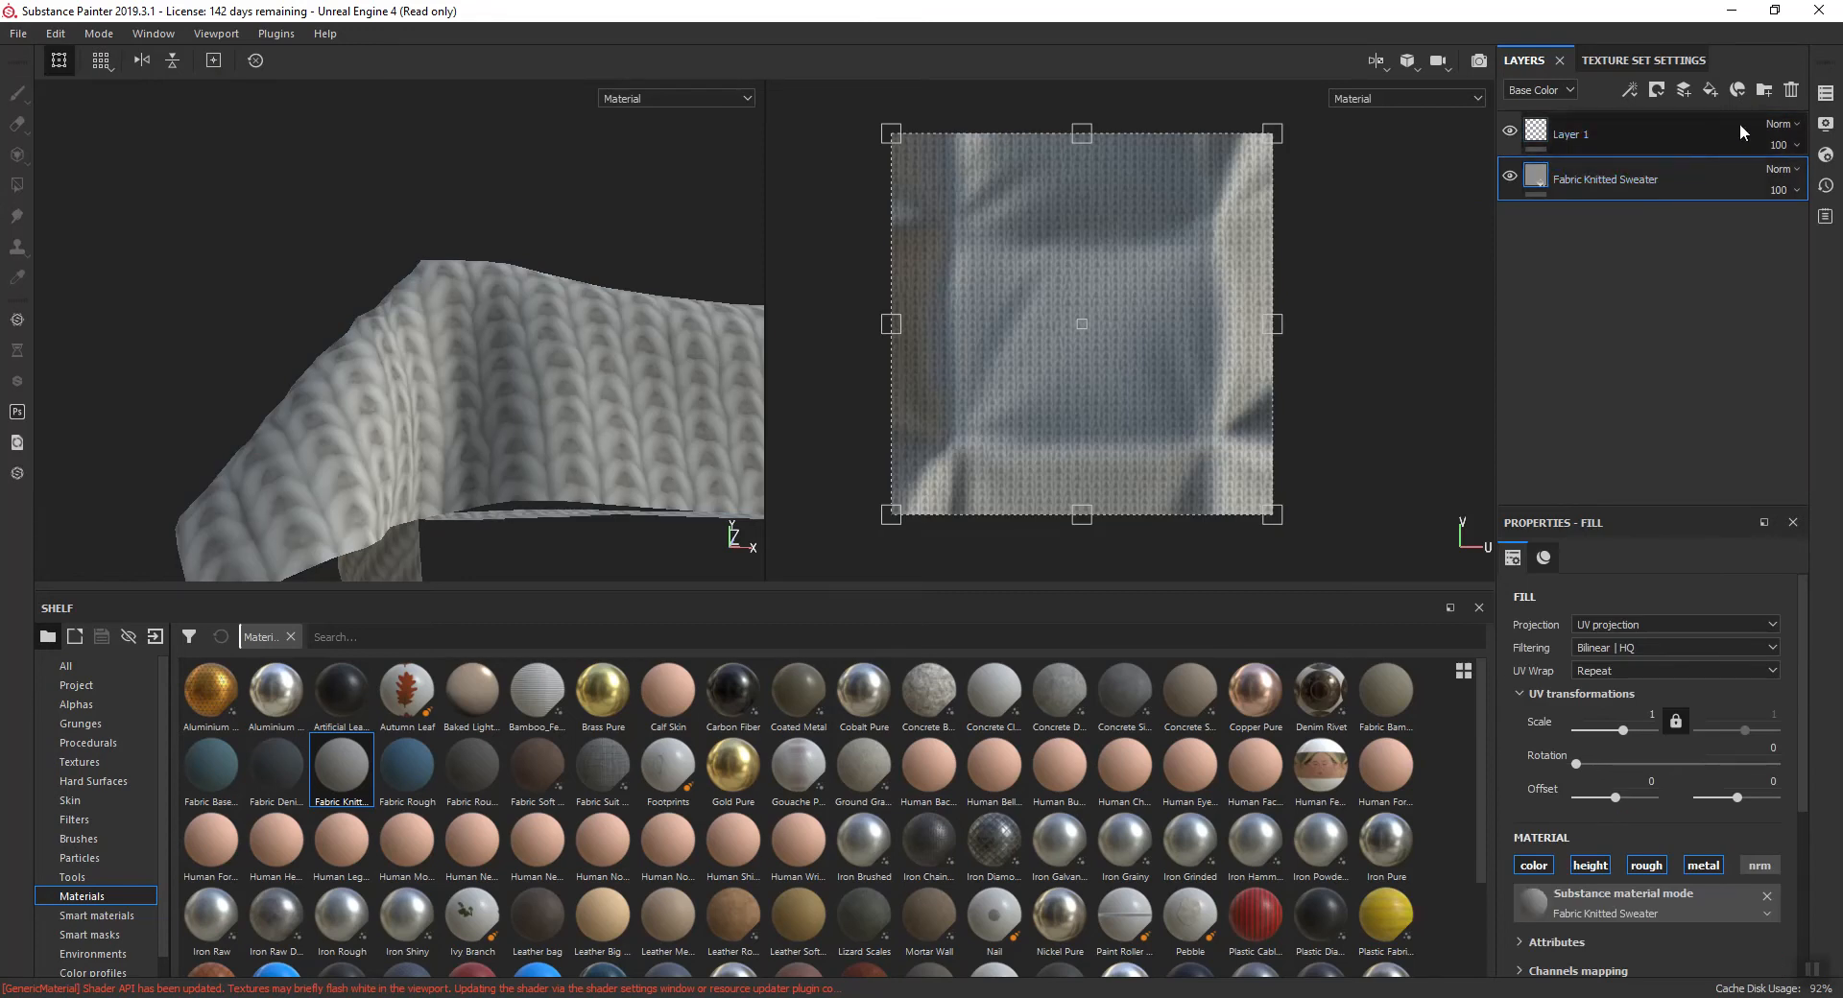
click(1791, 90)
key(ctrl+z)
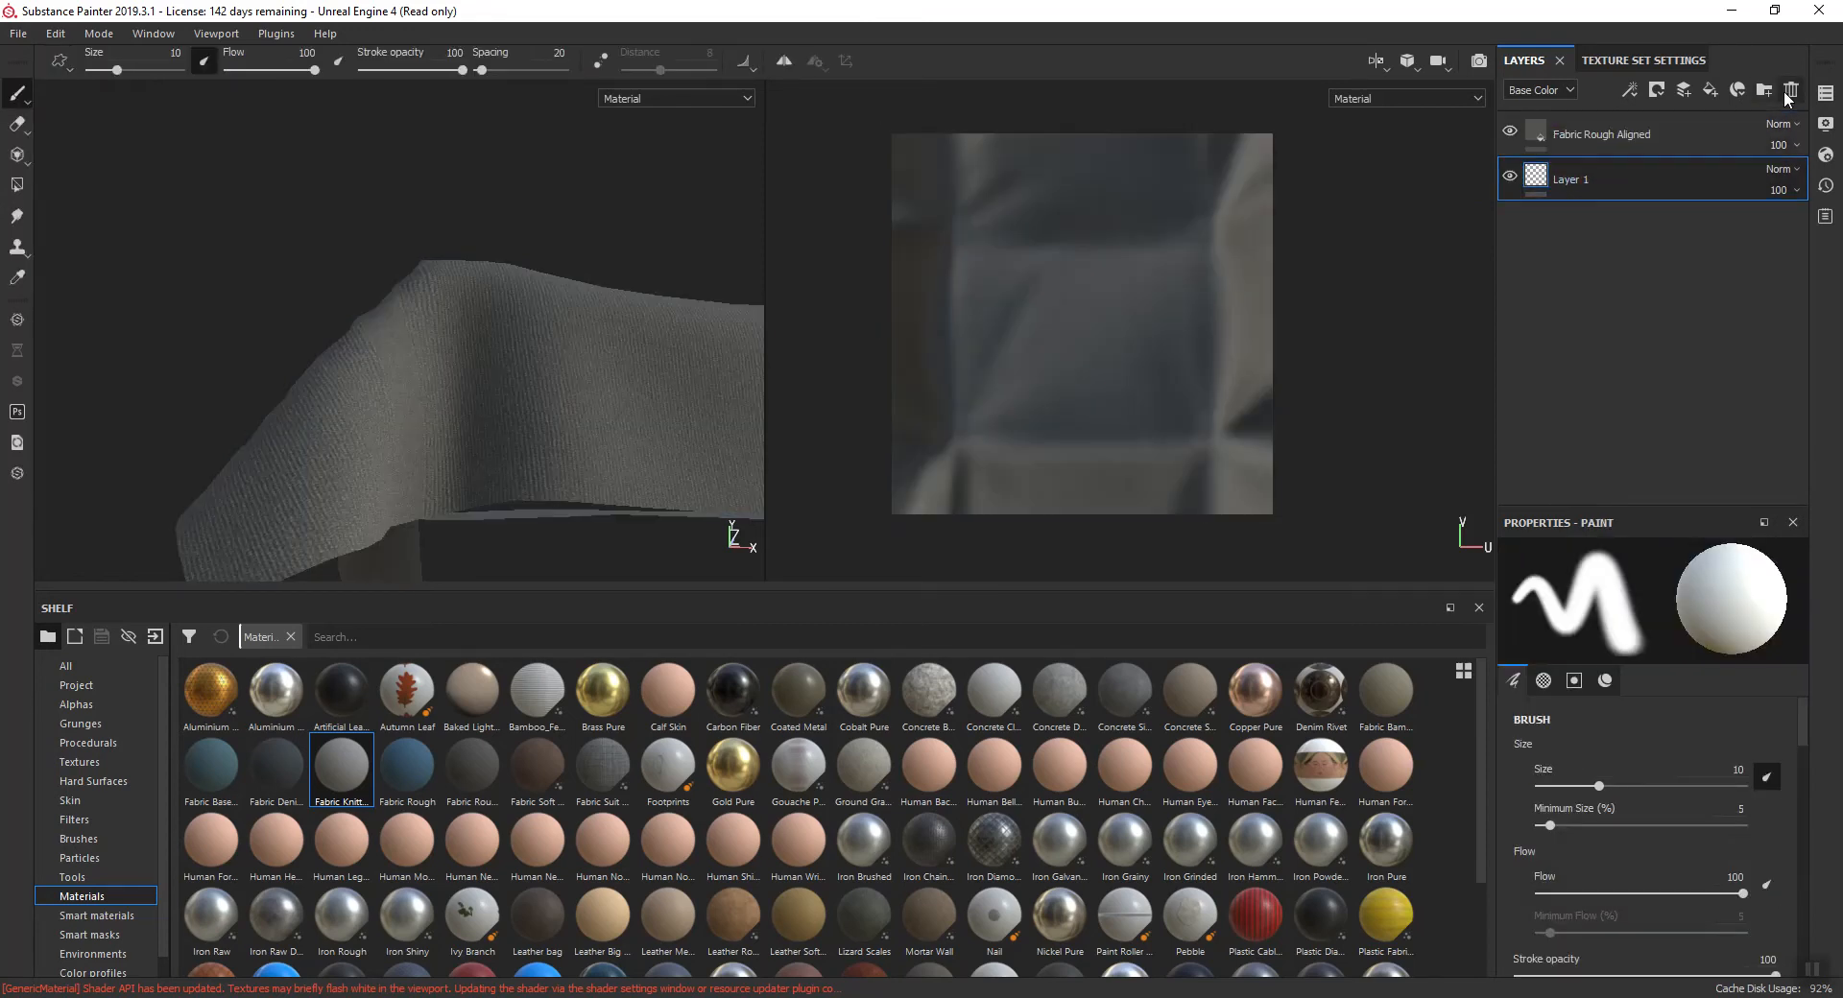
click(1646, 142)
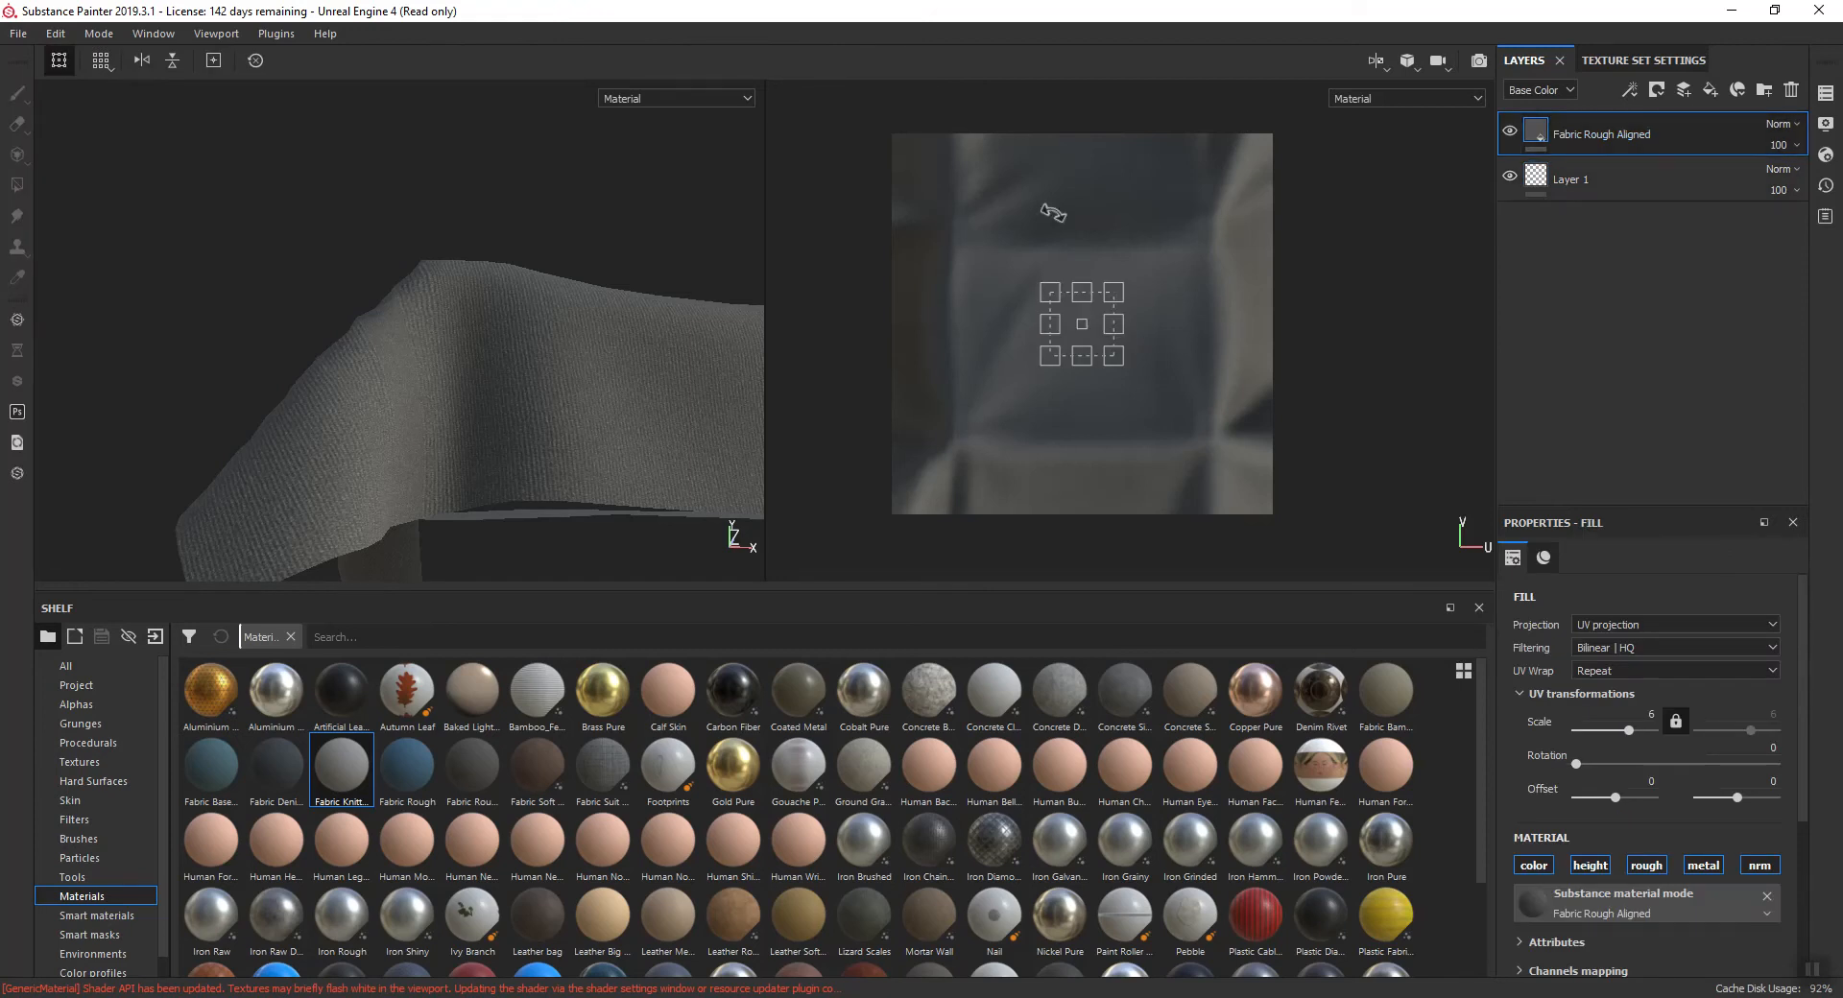
- Set the texture export destination to the Wood folder inside the 3ds Max 2021 scenes folder
click(18, 34)
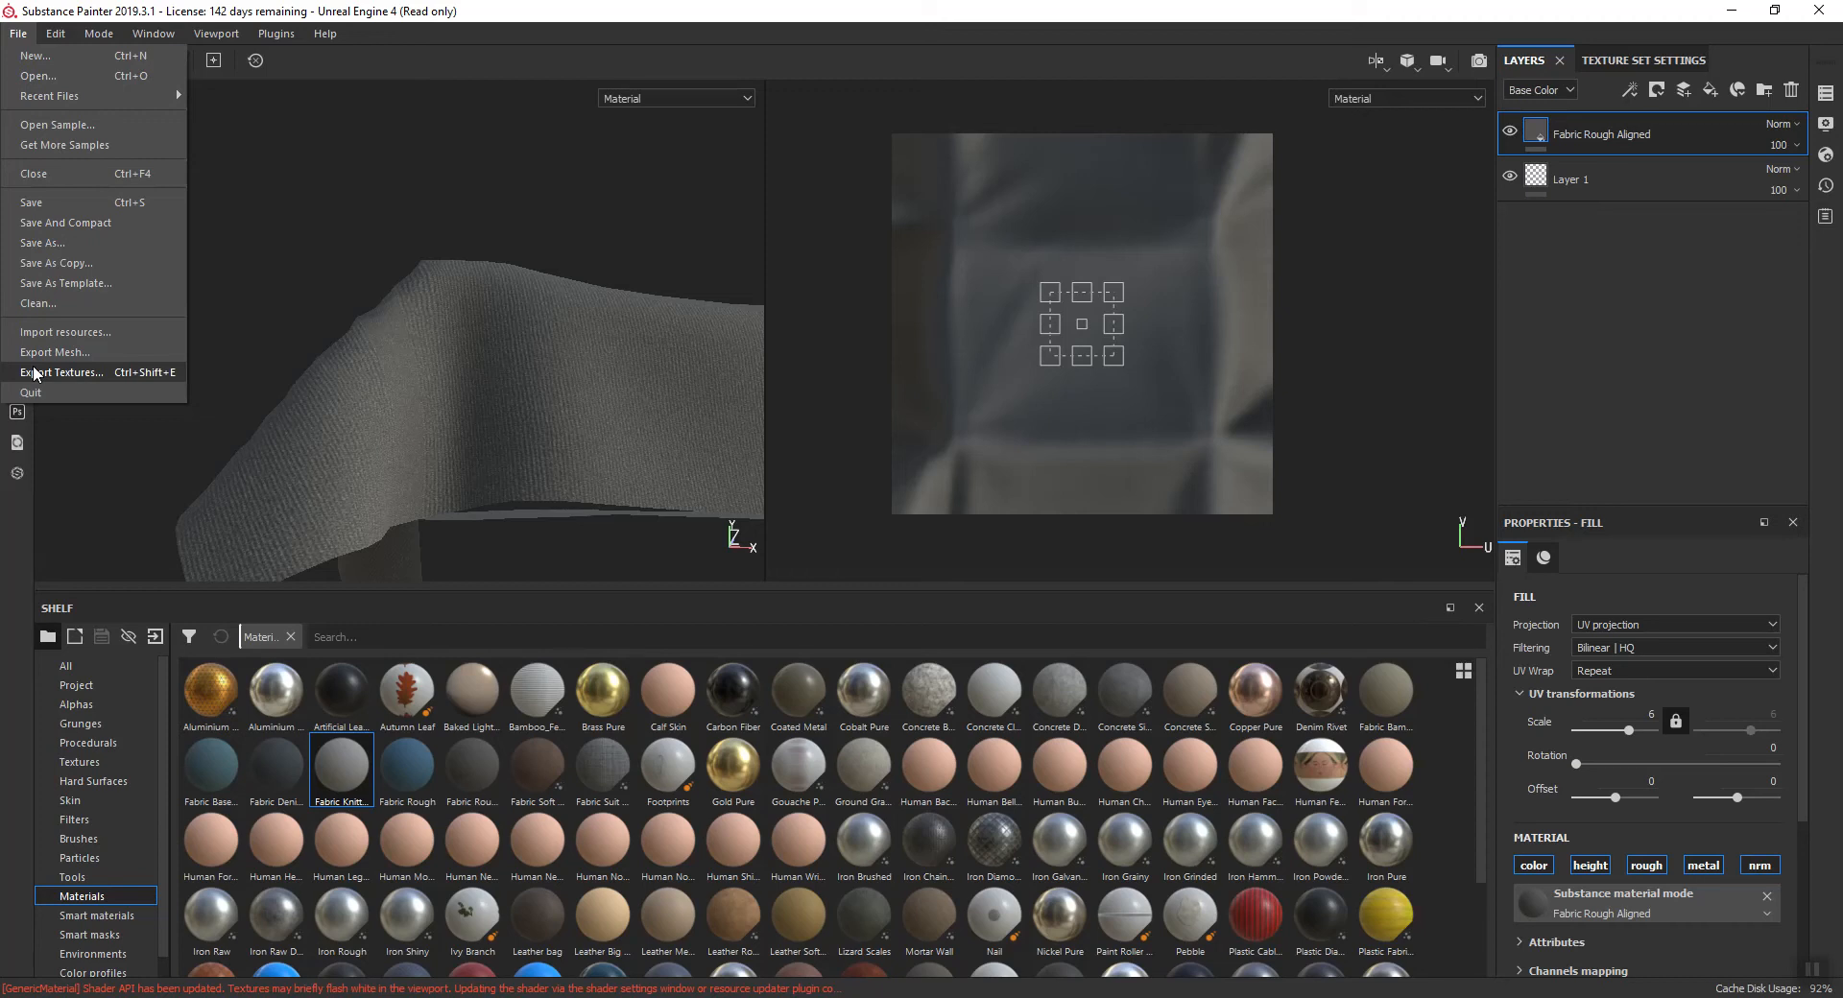
click(34, 374)
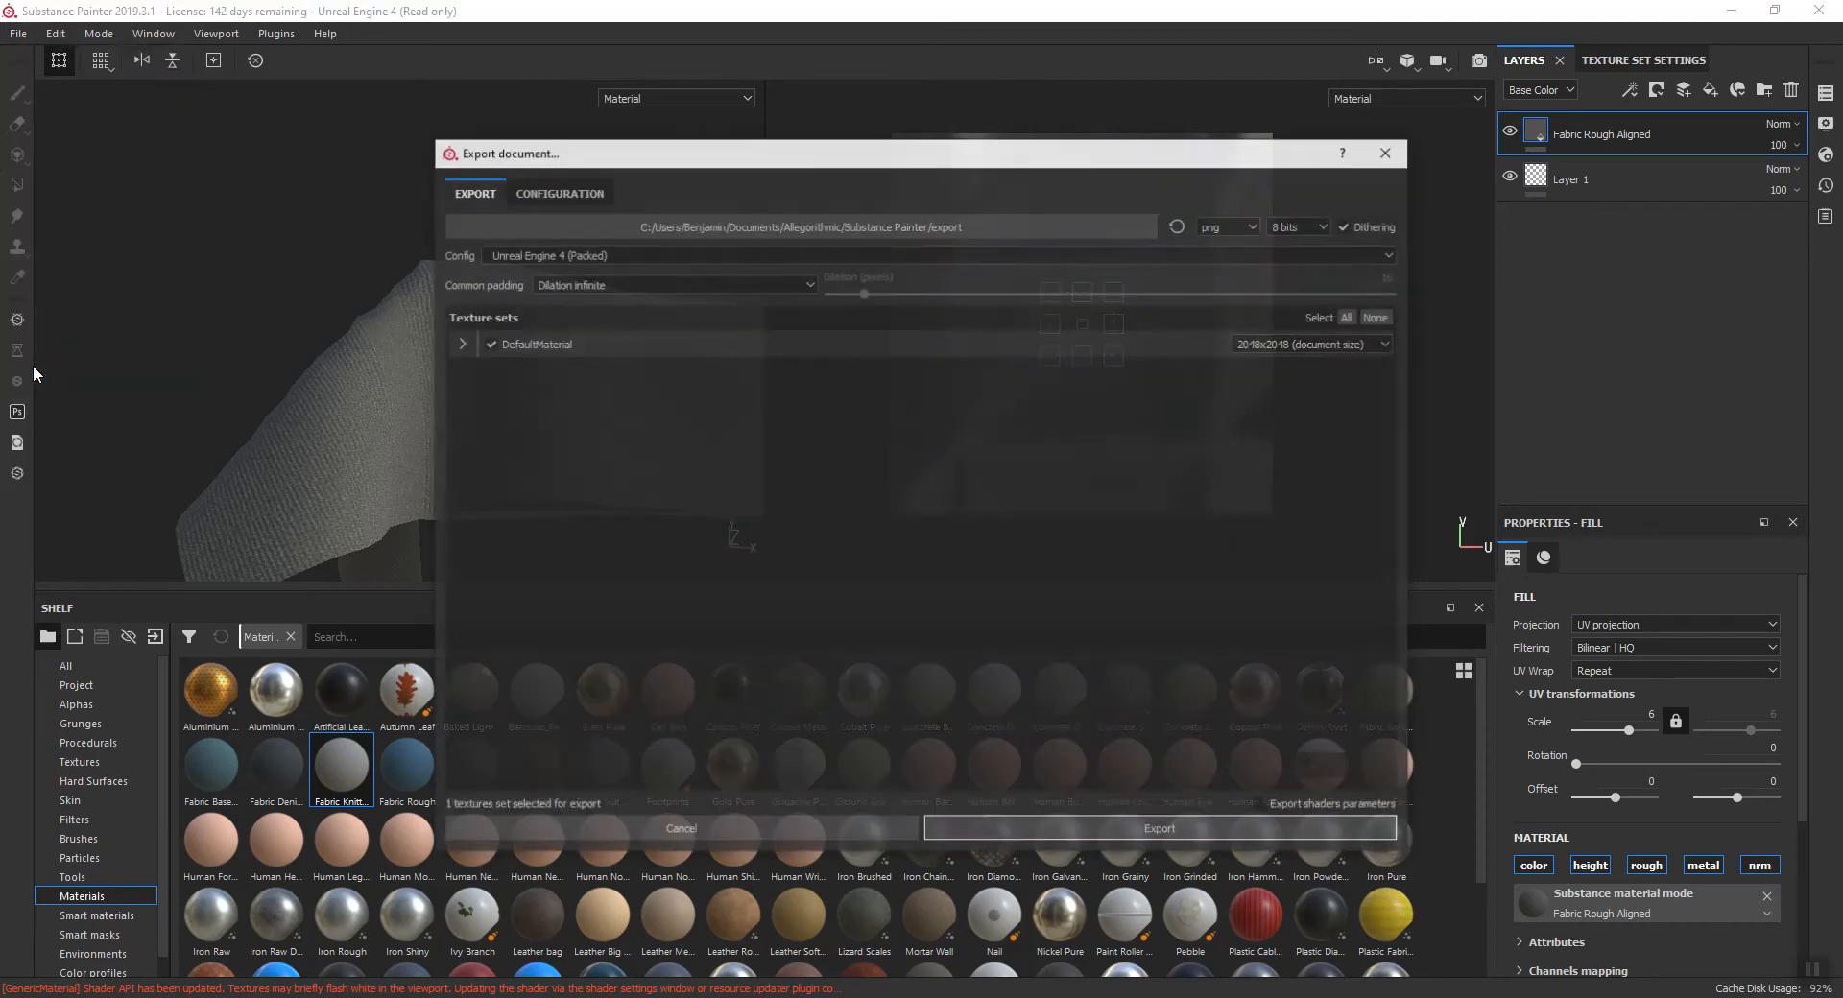
click(964, 226)
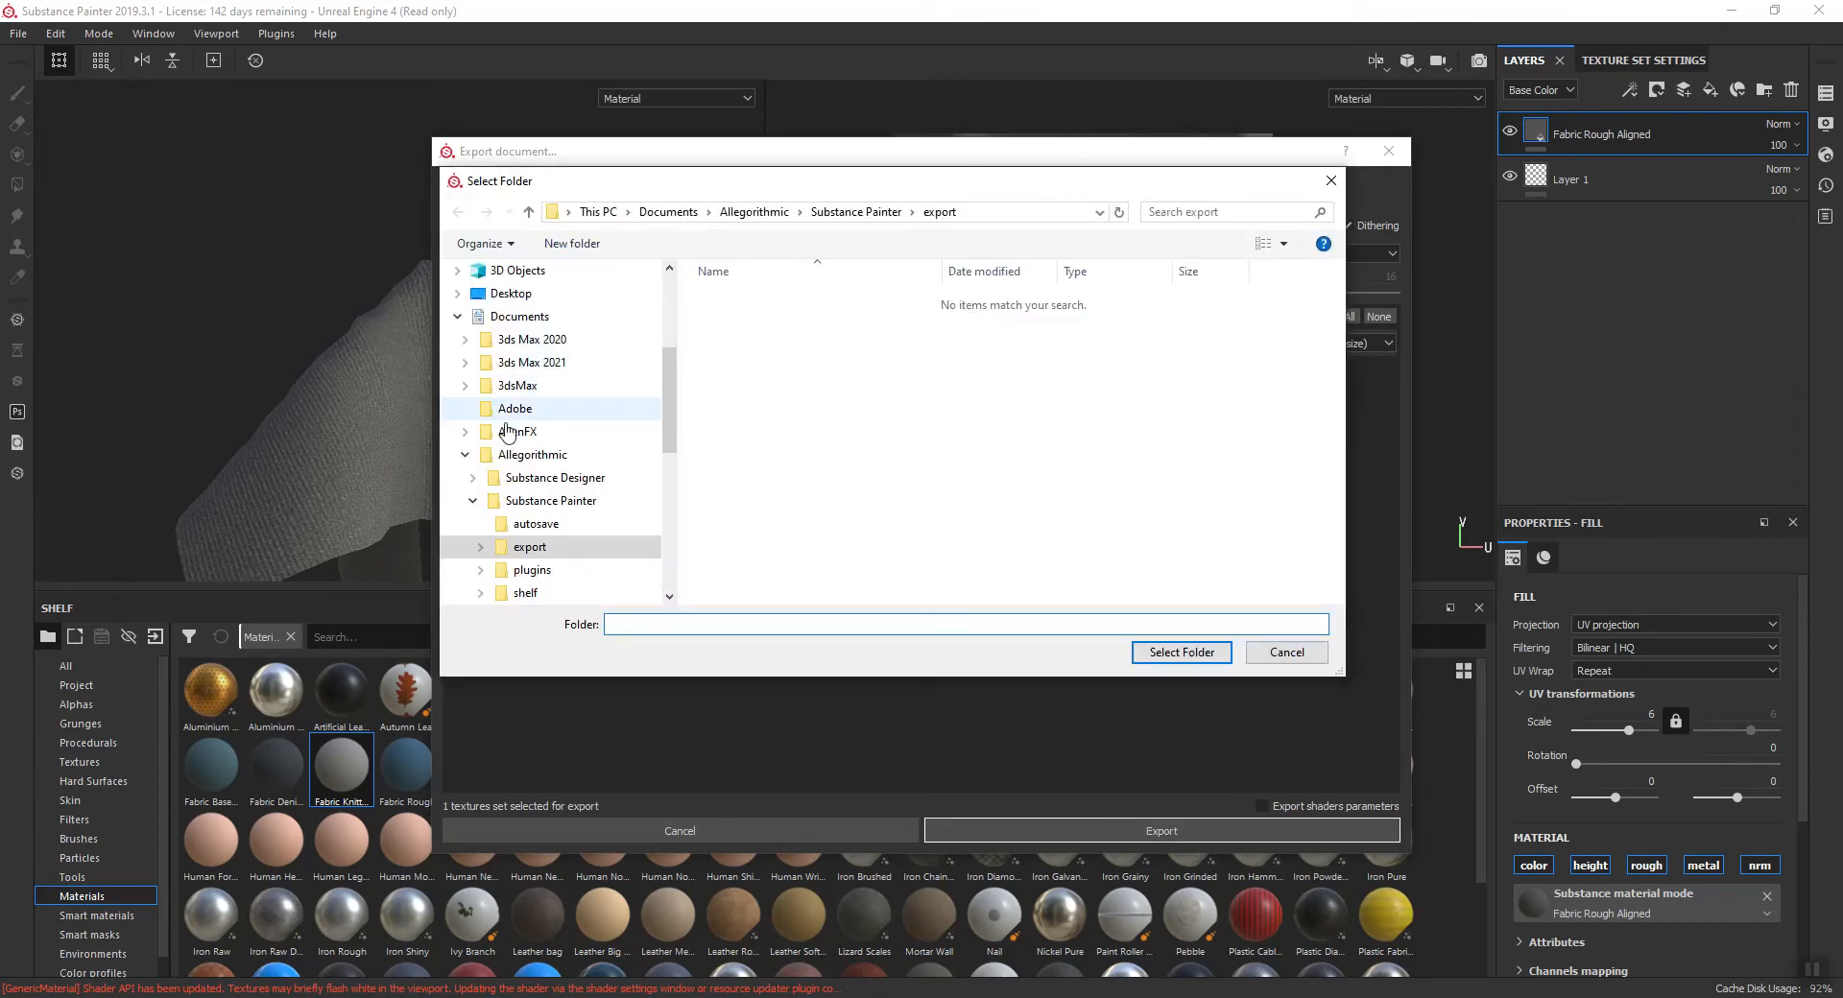
click(531, 362)
click(739, 541)
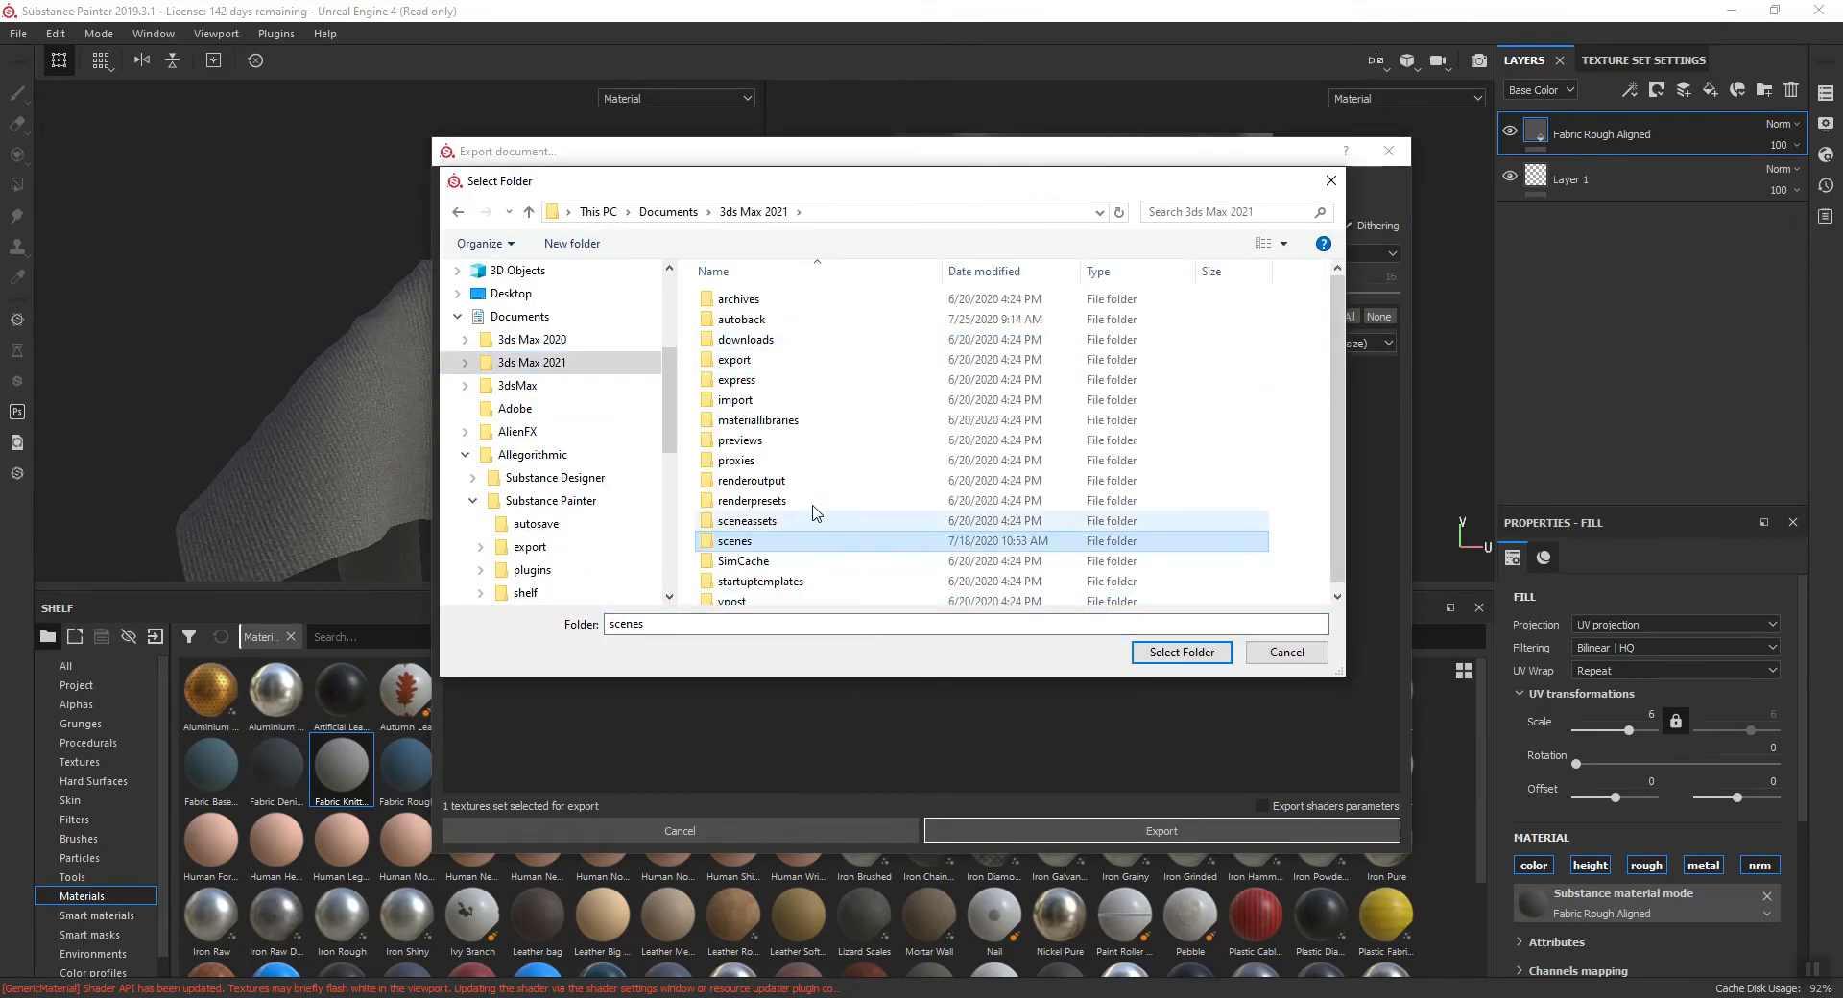
double_click(744, 543)
click(741, 300)
double_click(741, 301)
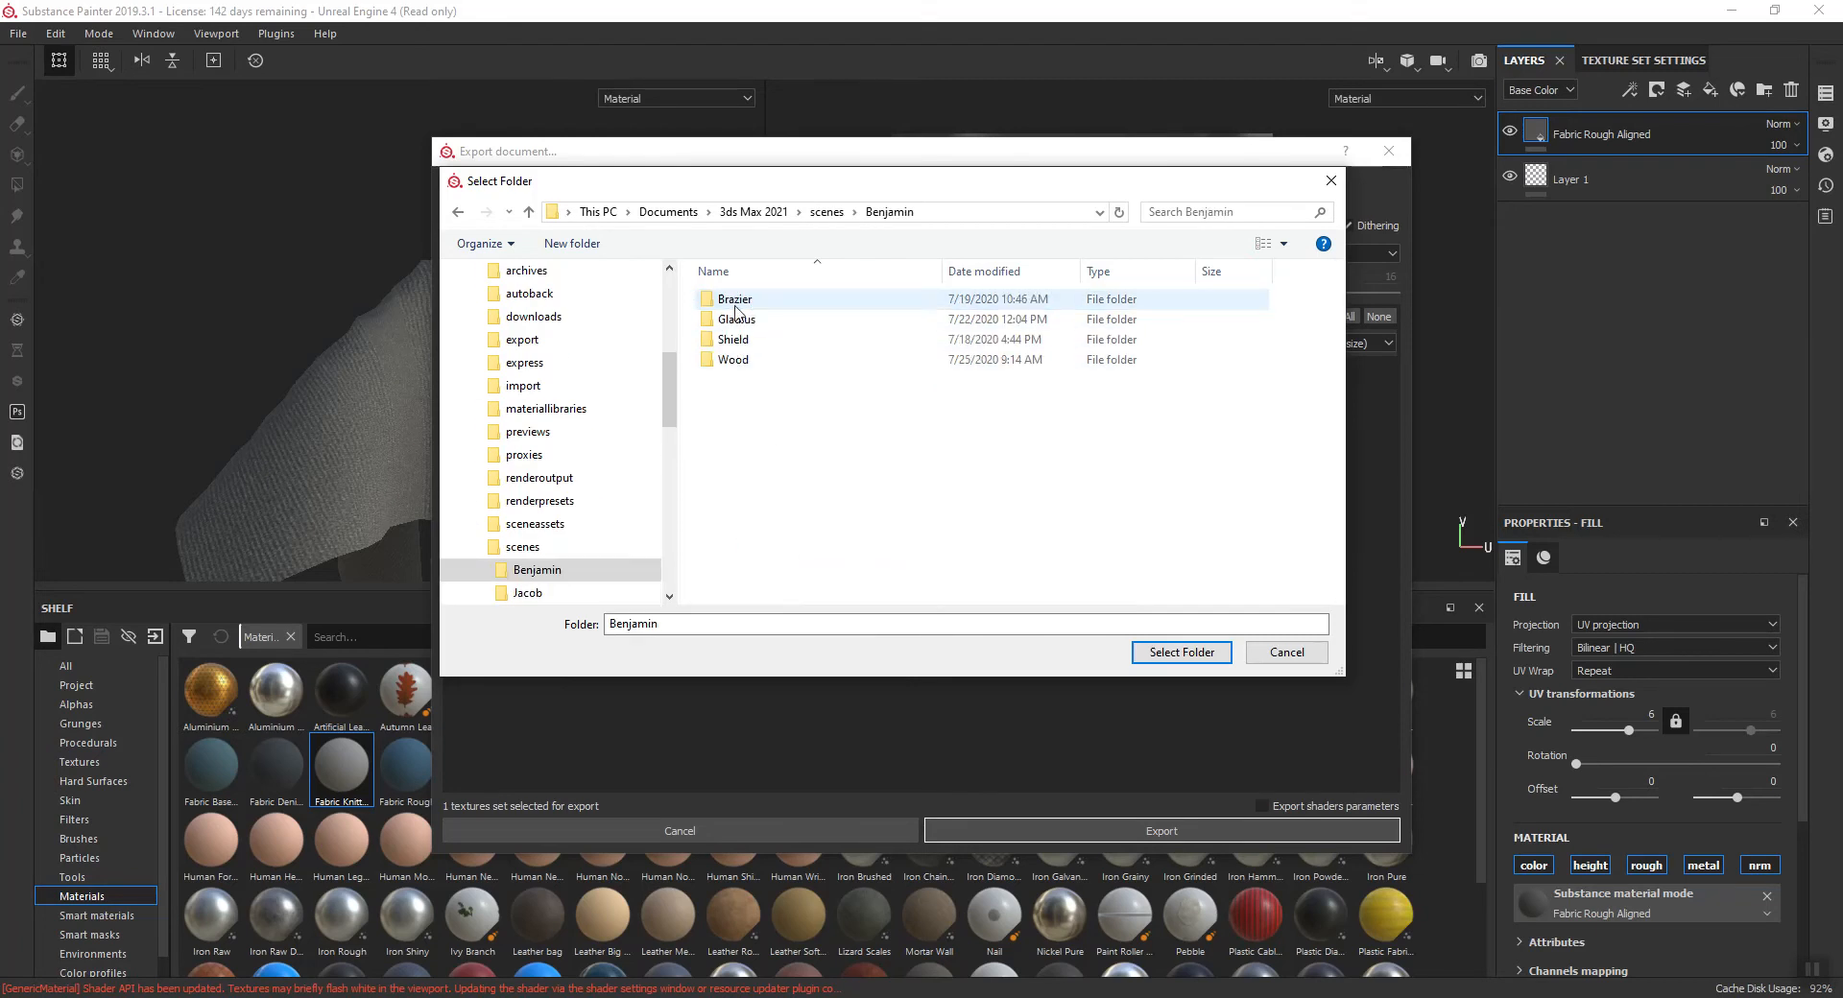
double_click(725, 360)
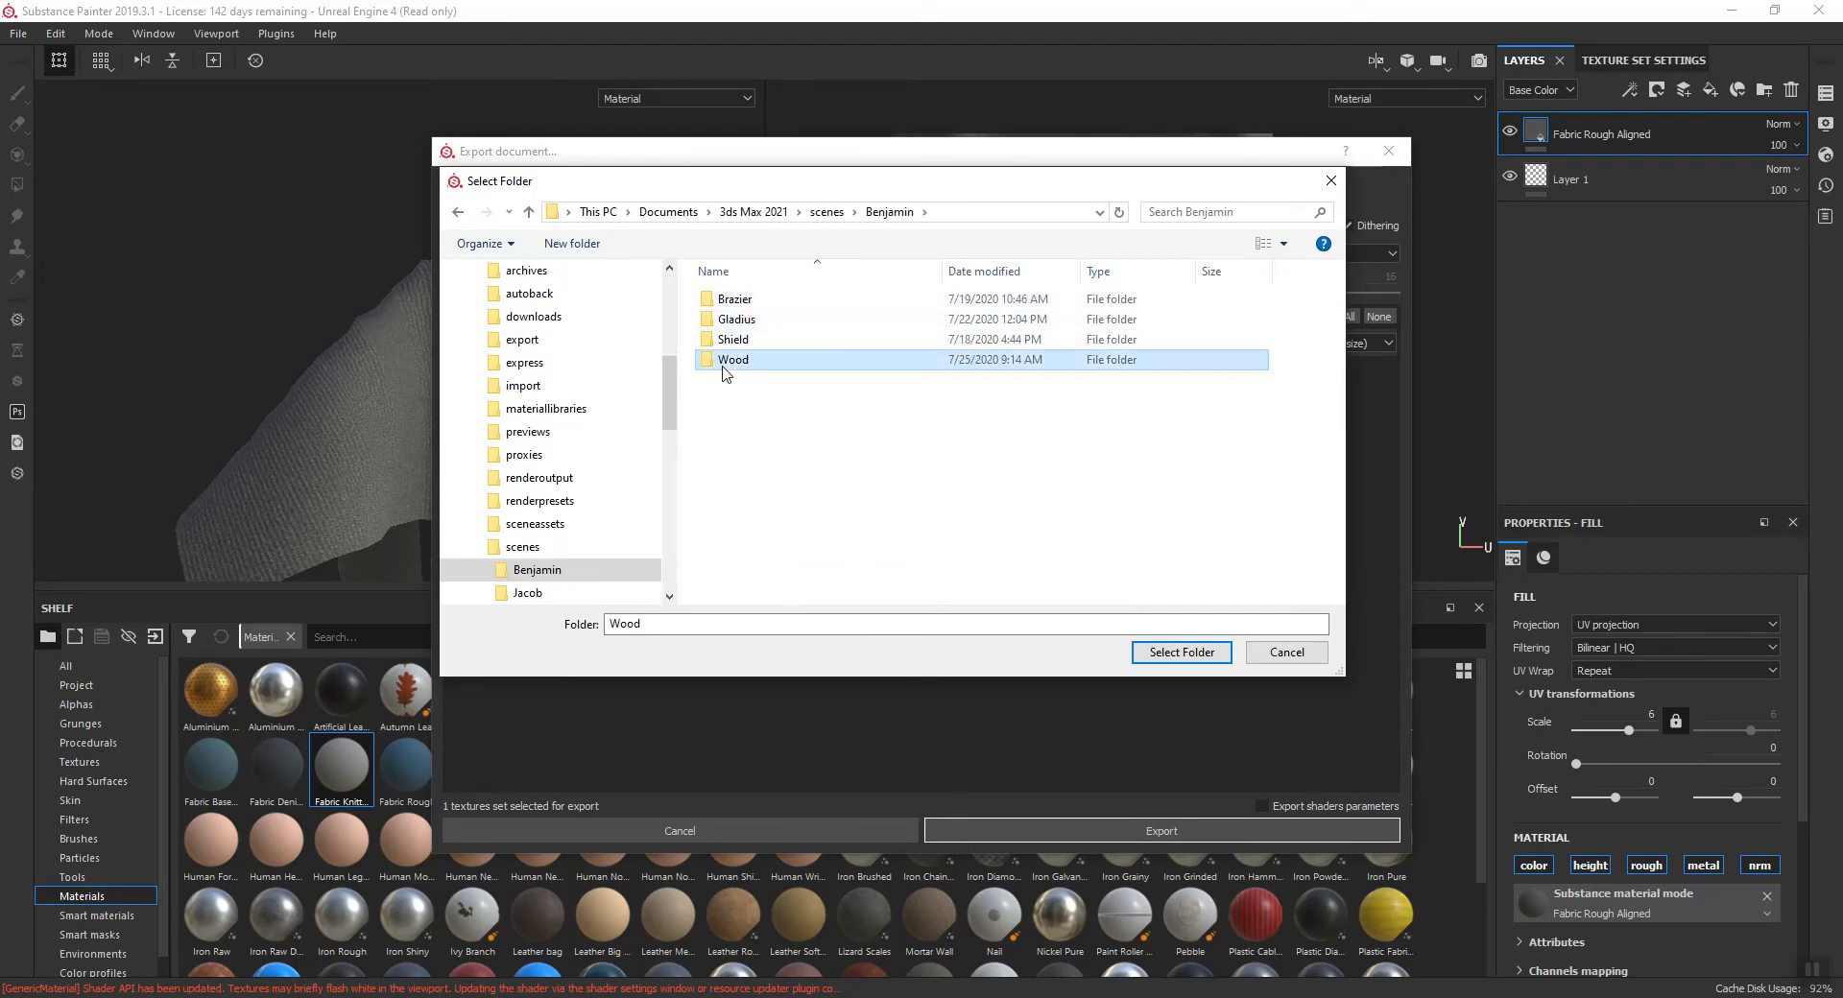
click(1191, 653)
- Export the tent's textures with the Unreal Engine 4 (Packed) configuration and close Substance Painter without saving the project
click(1104, 825)
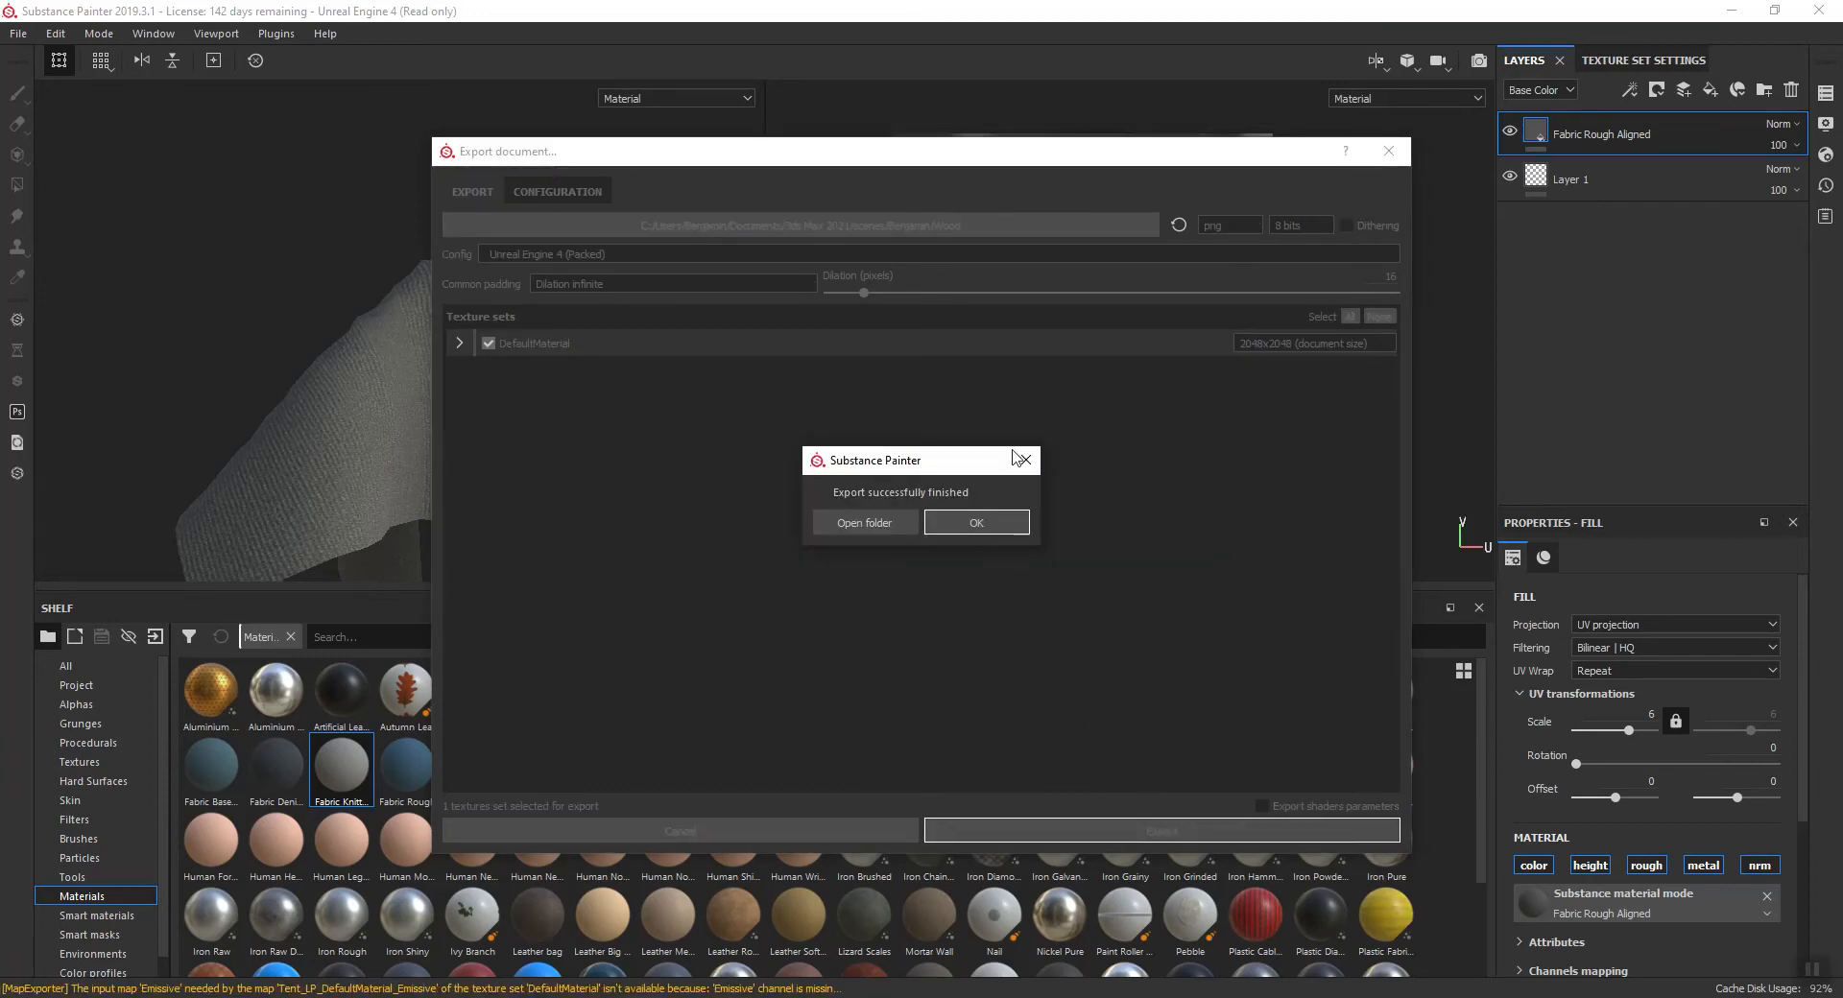
click(999, 522)
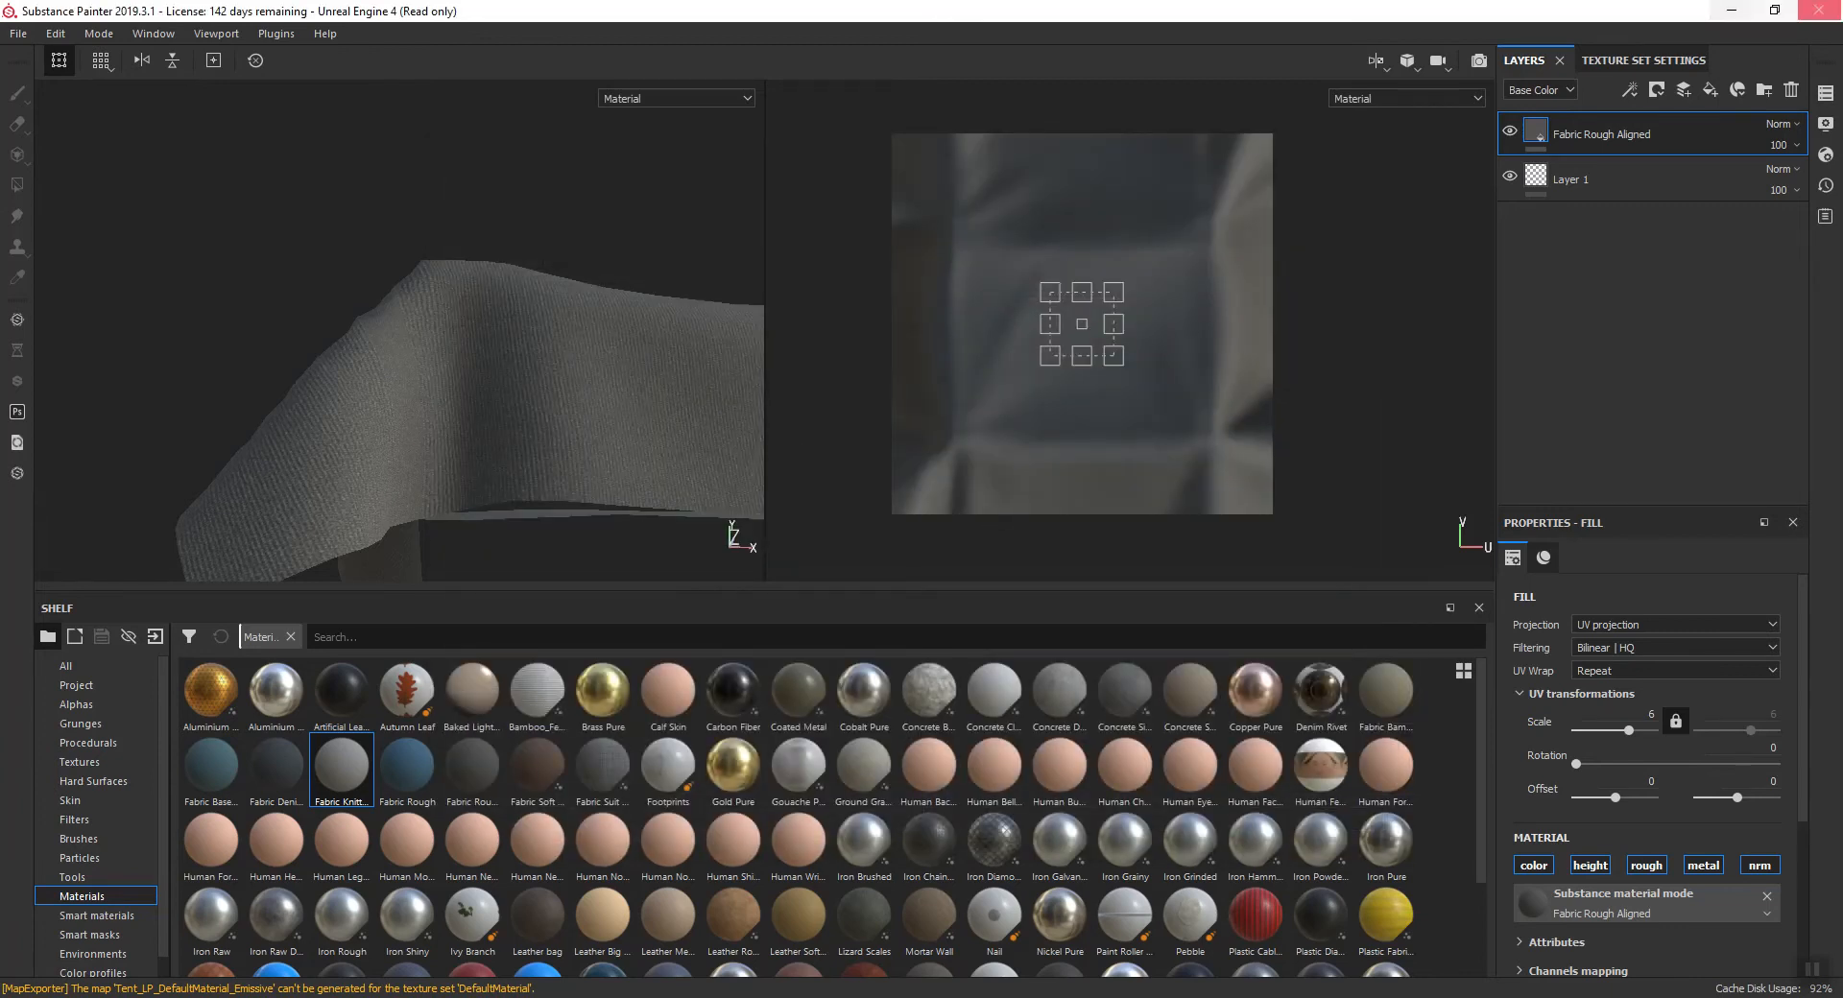
click(1817, 12)
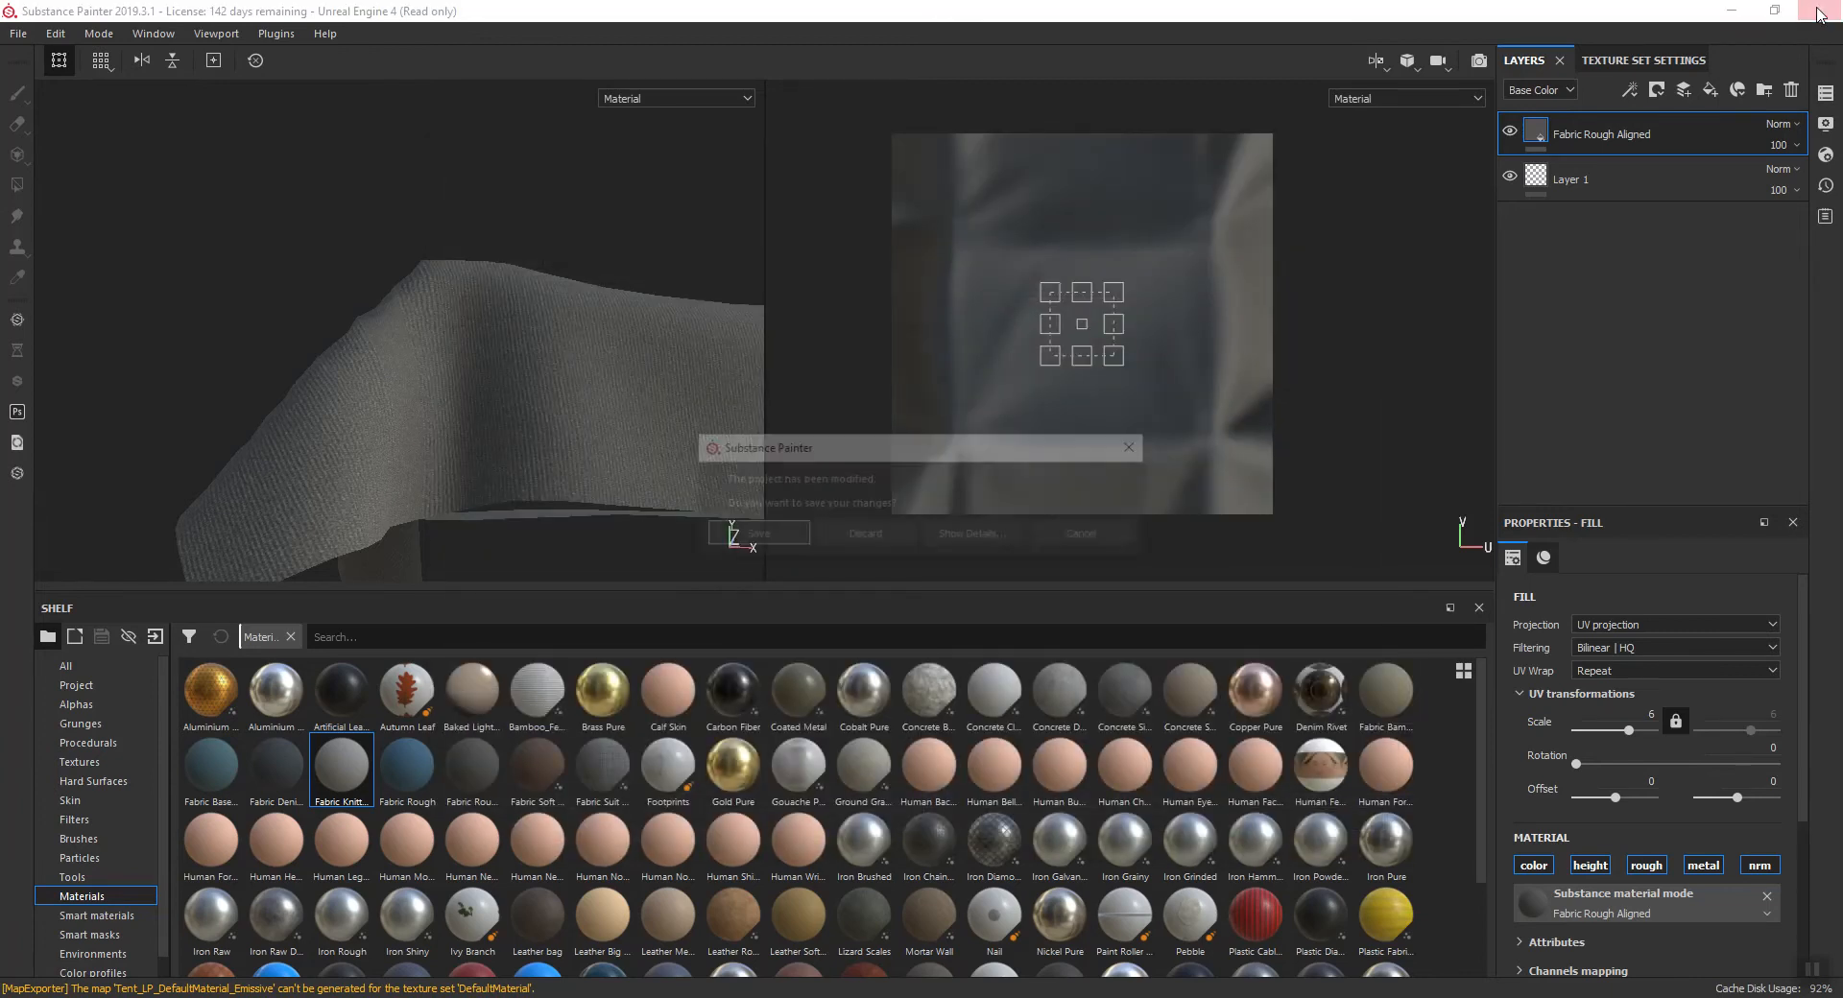
click(821, 539)
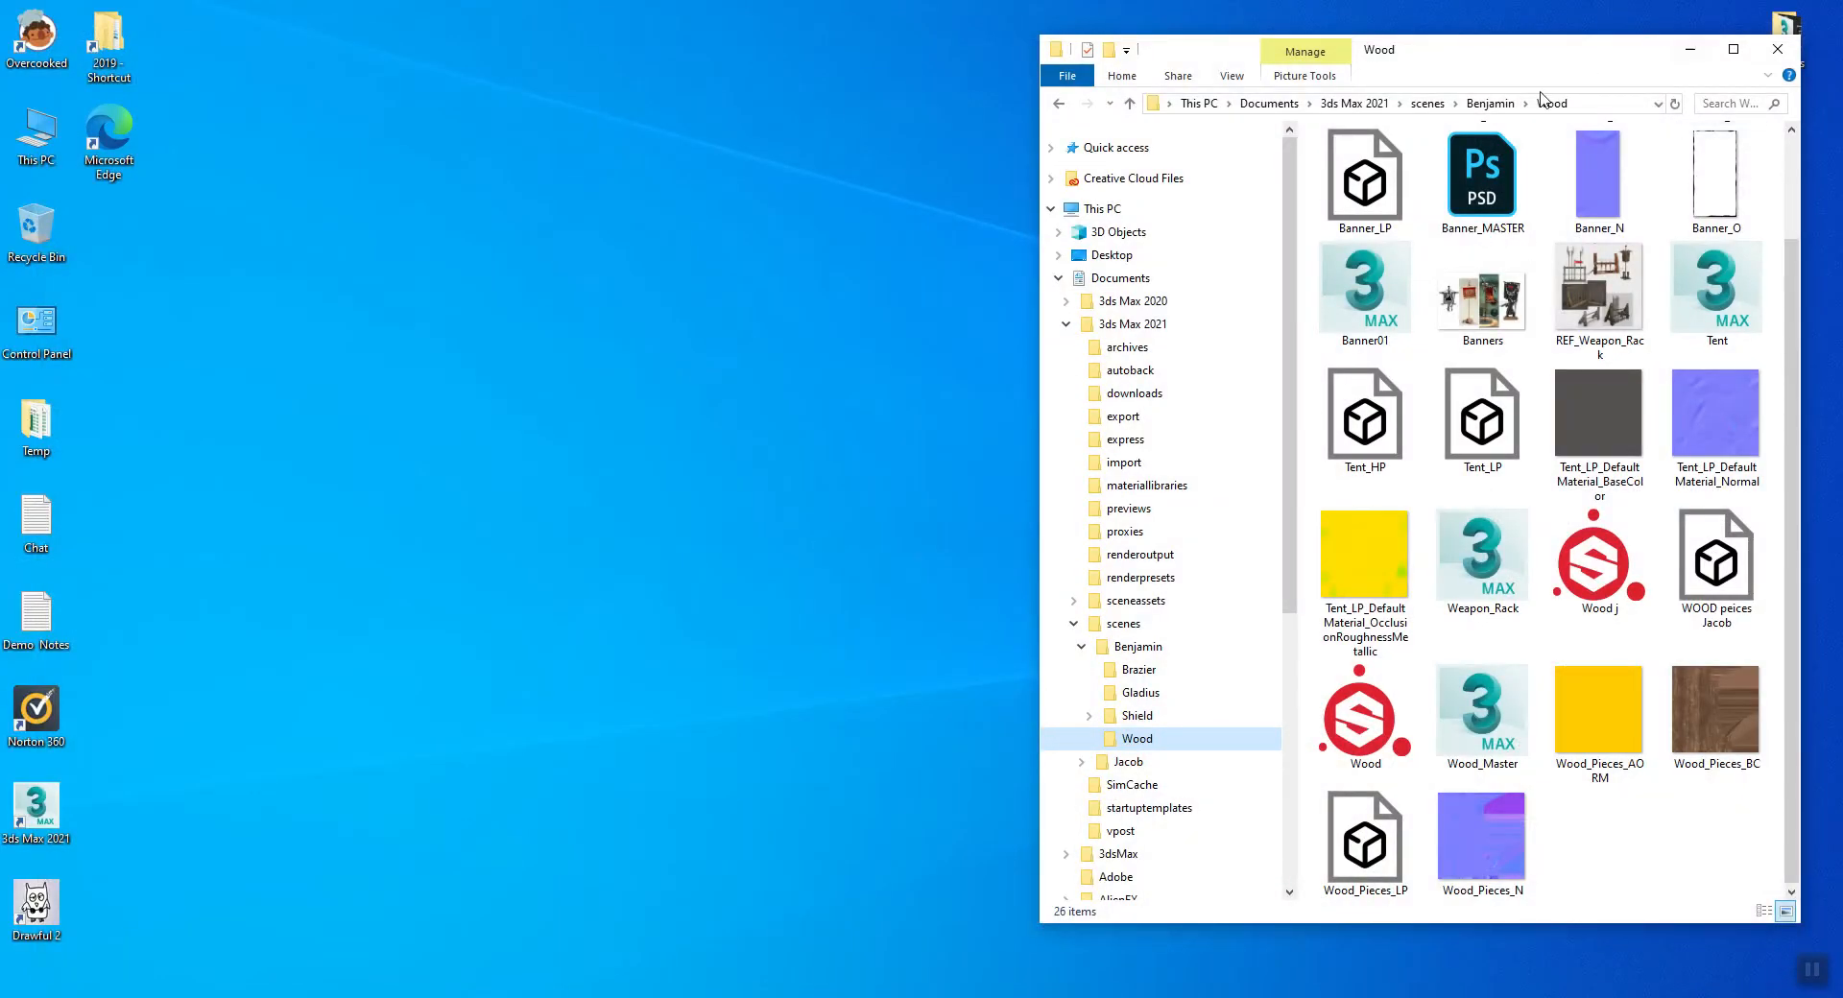
- Rename the exported tent base colour texture in the Wood folder as Tent_BC
click(1621, 407)
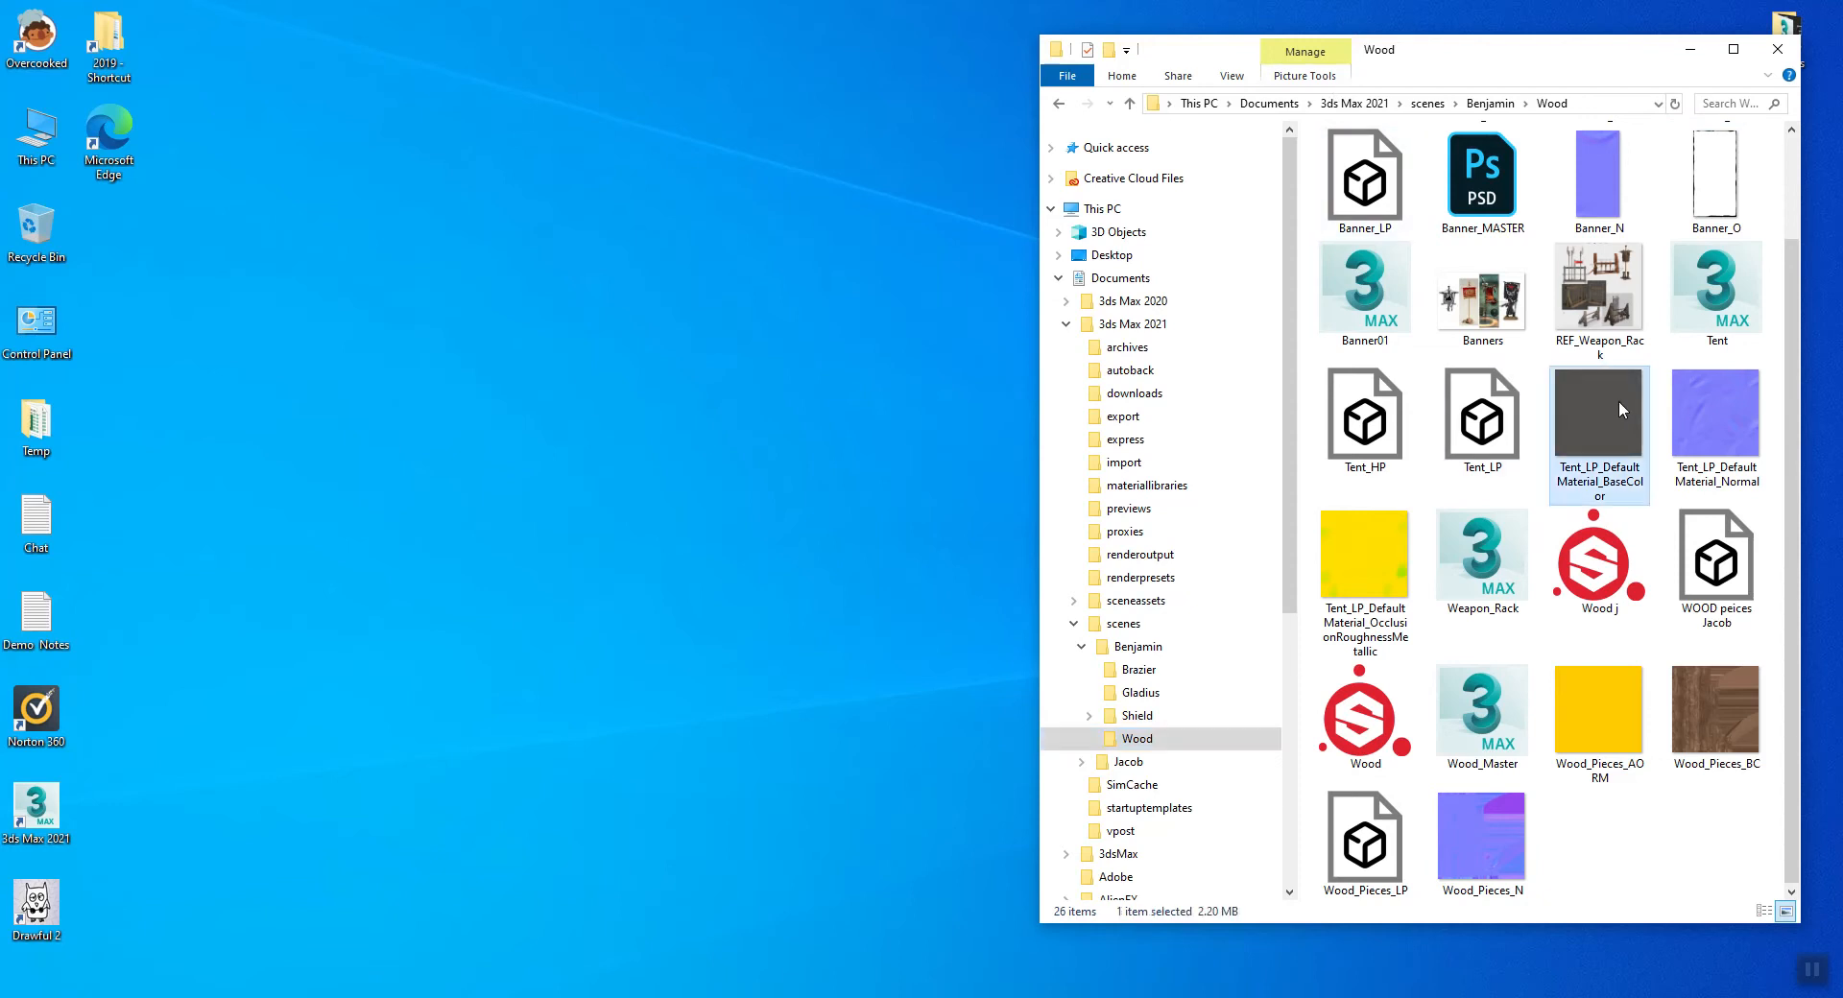
key(F2)
key(Right)
key(shift+Up)
key(shift+Left)
key(shift+Left)
key(shift+Left)
key(shift+Left)
key(shift+Left)
key(shift+Left)
key(shift+Left)
key(shift+Left)
key(shift+Left)
key(shift+Left)
key(shift+Left)
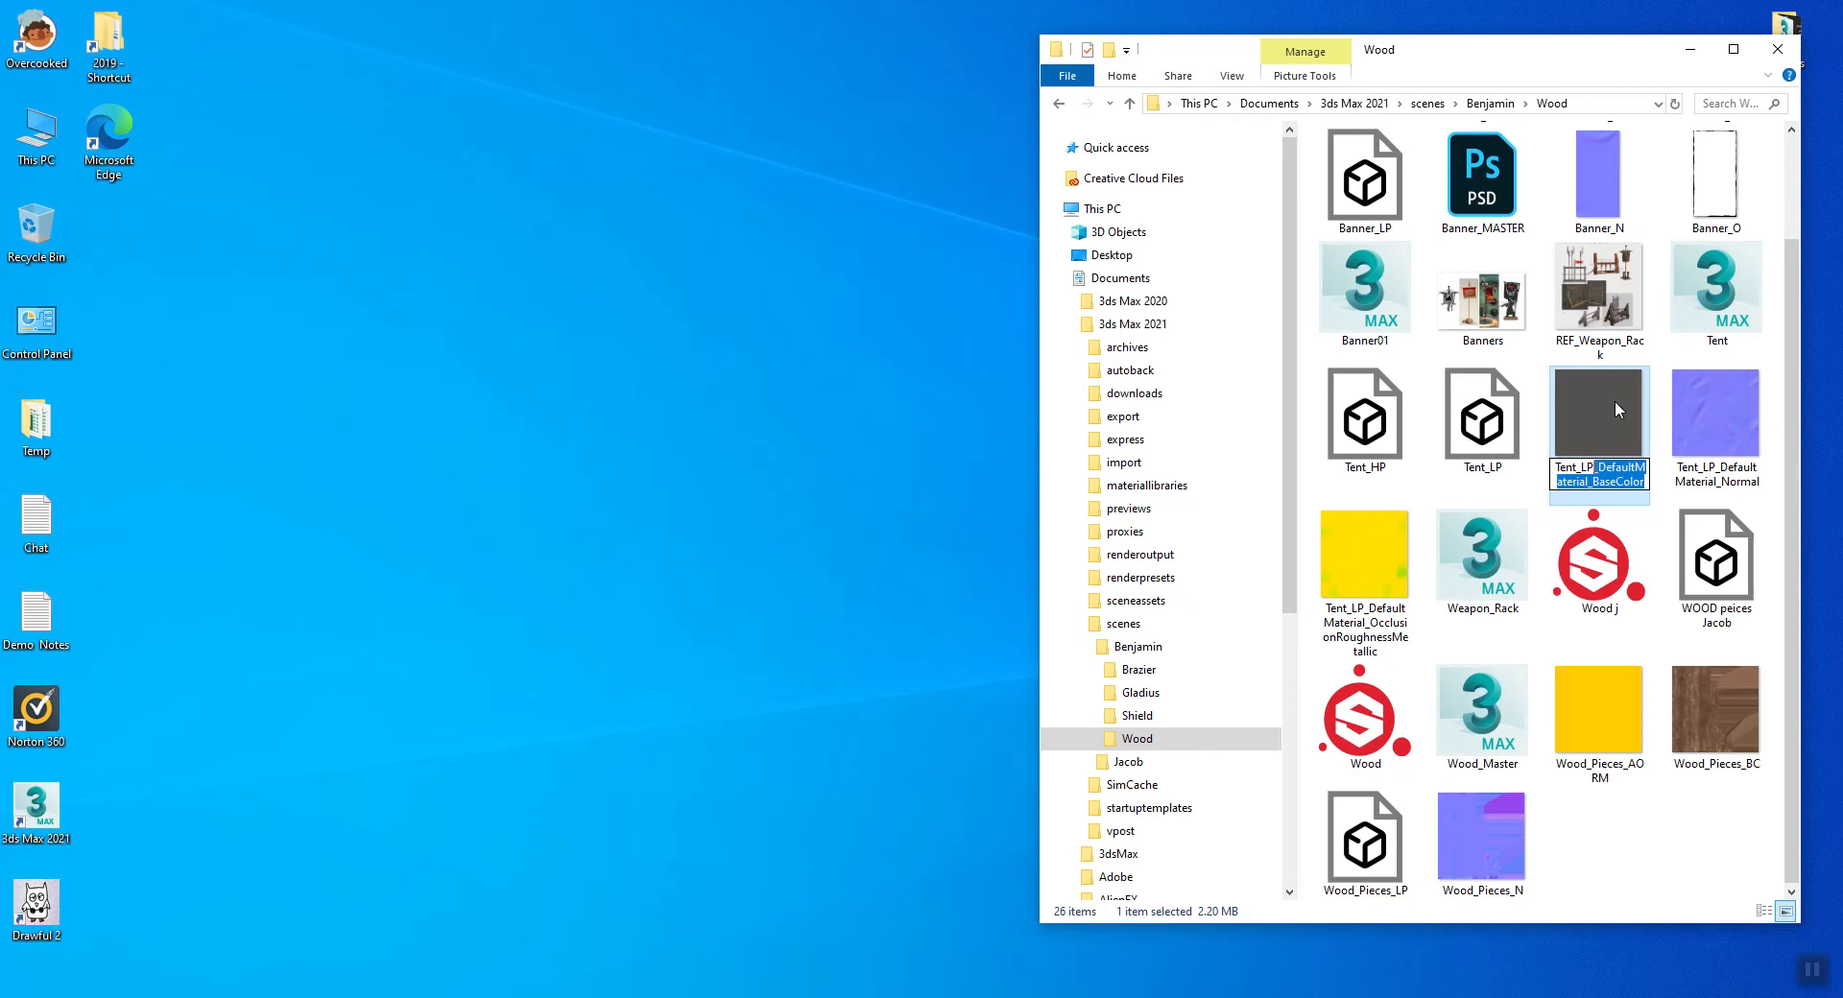
text(BC)
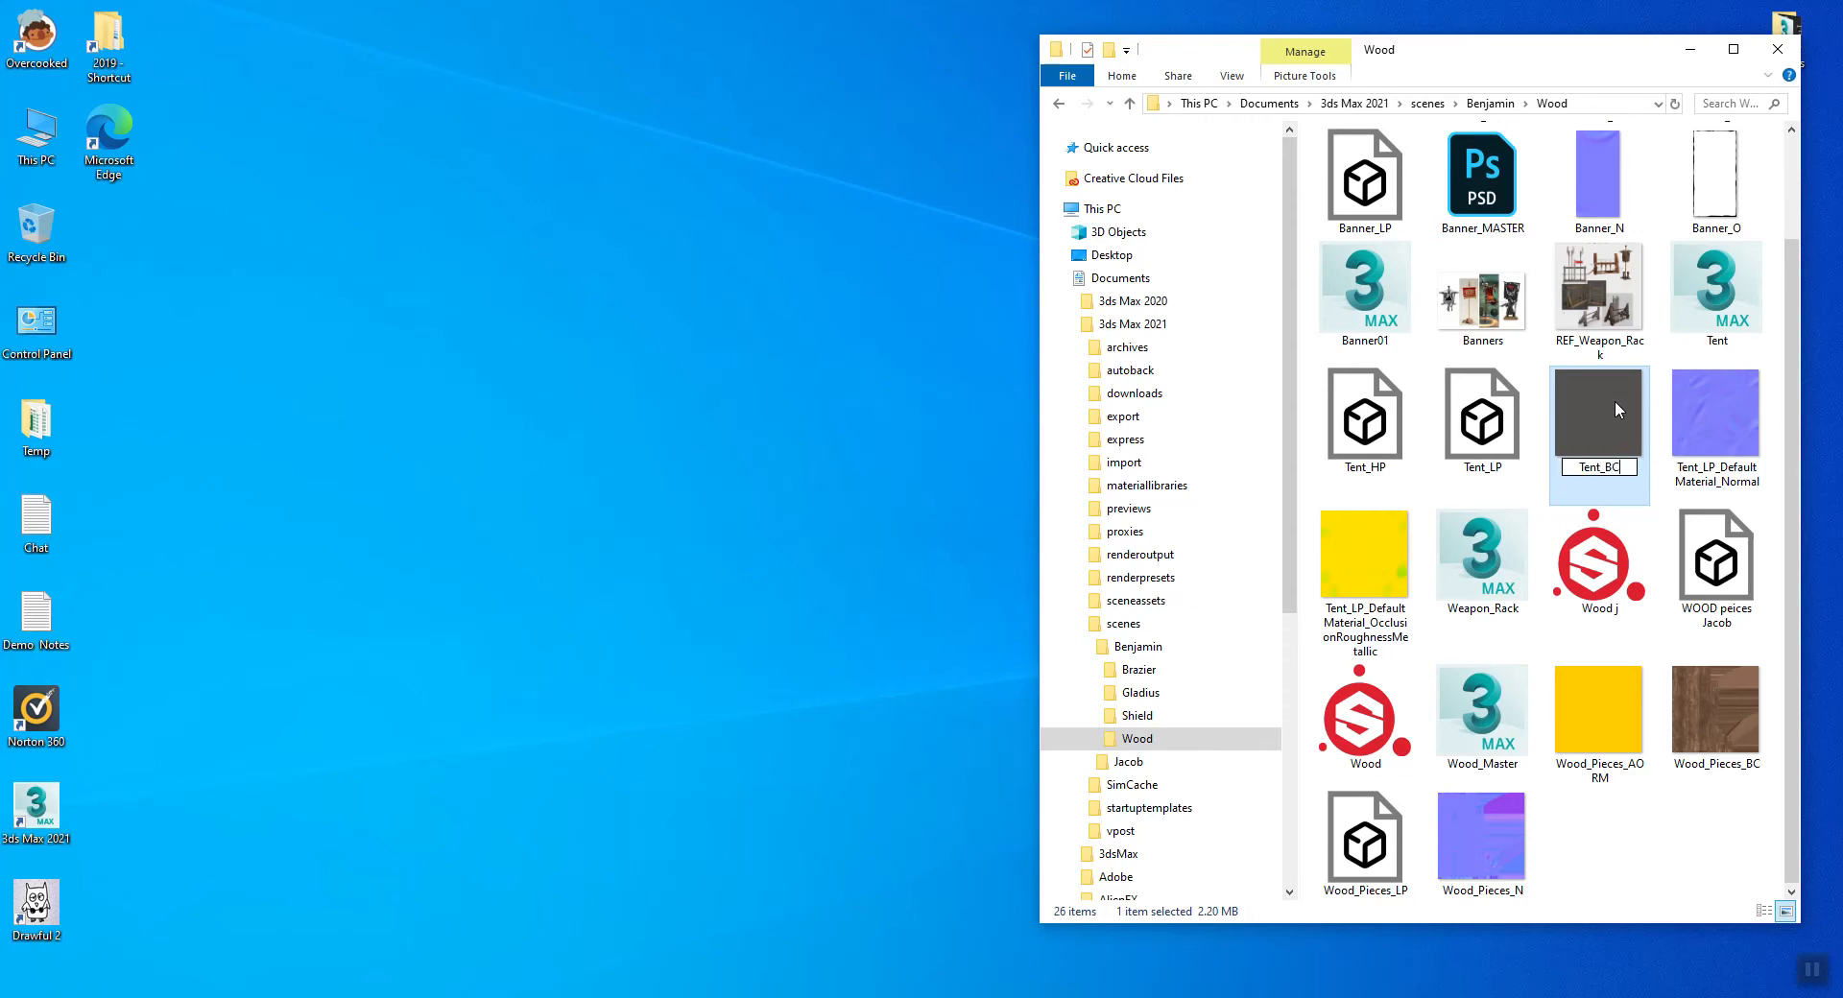
key(Return)
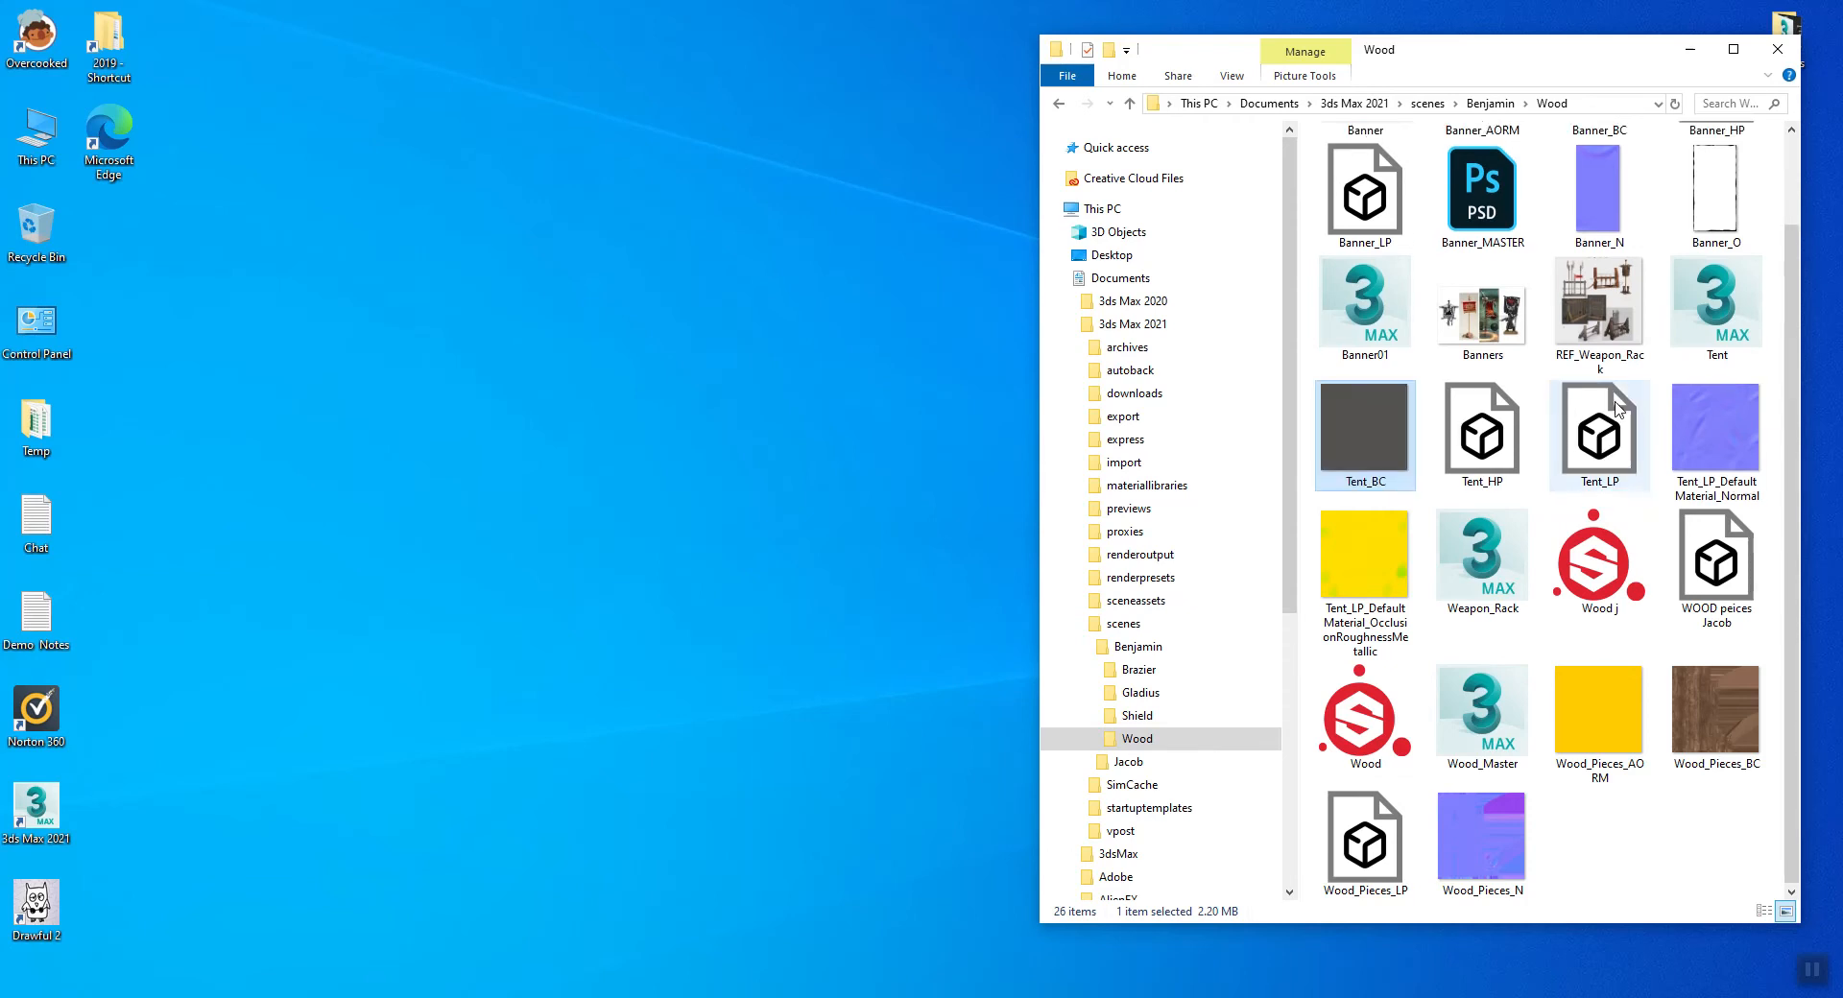
- Rename the exported tent normal map as Tent_N
click(1728, 432)
key(F2)
key(End)
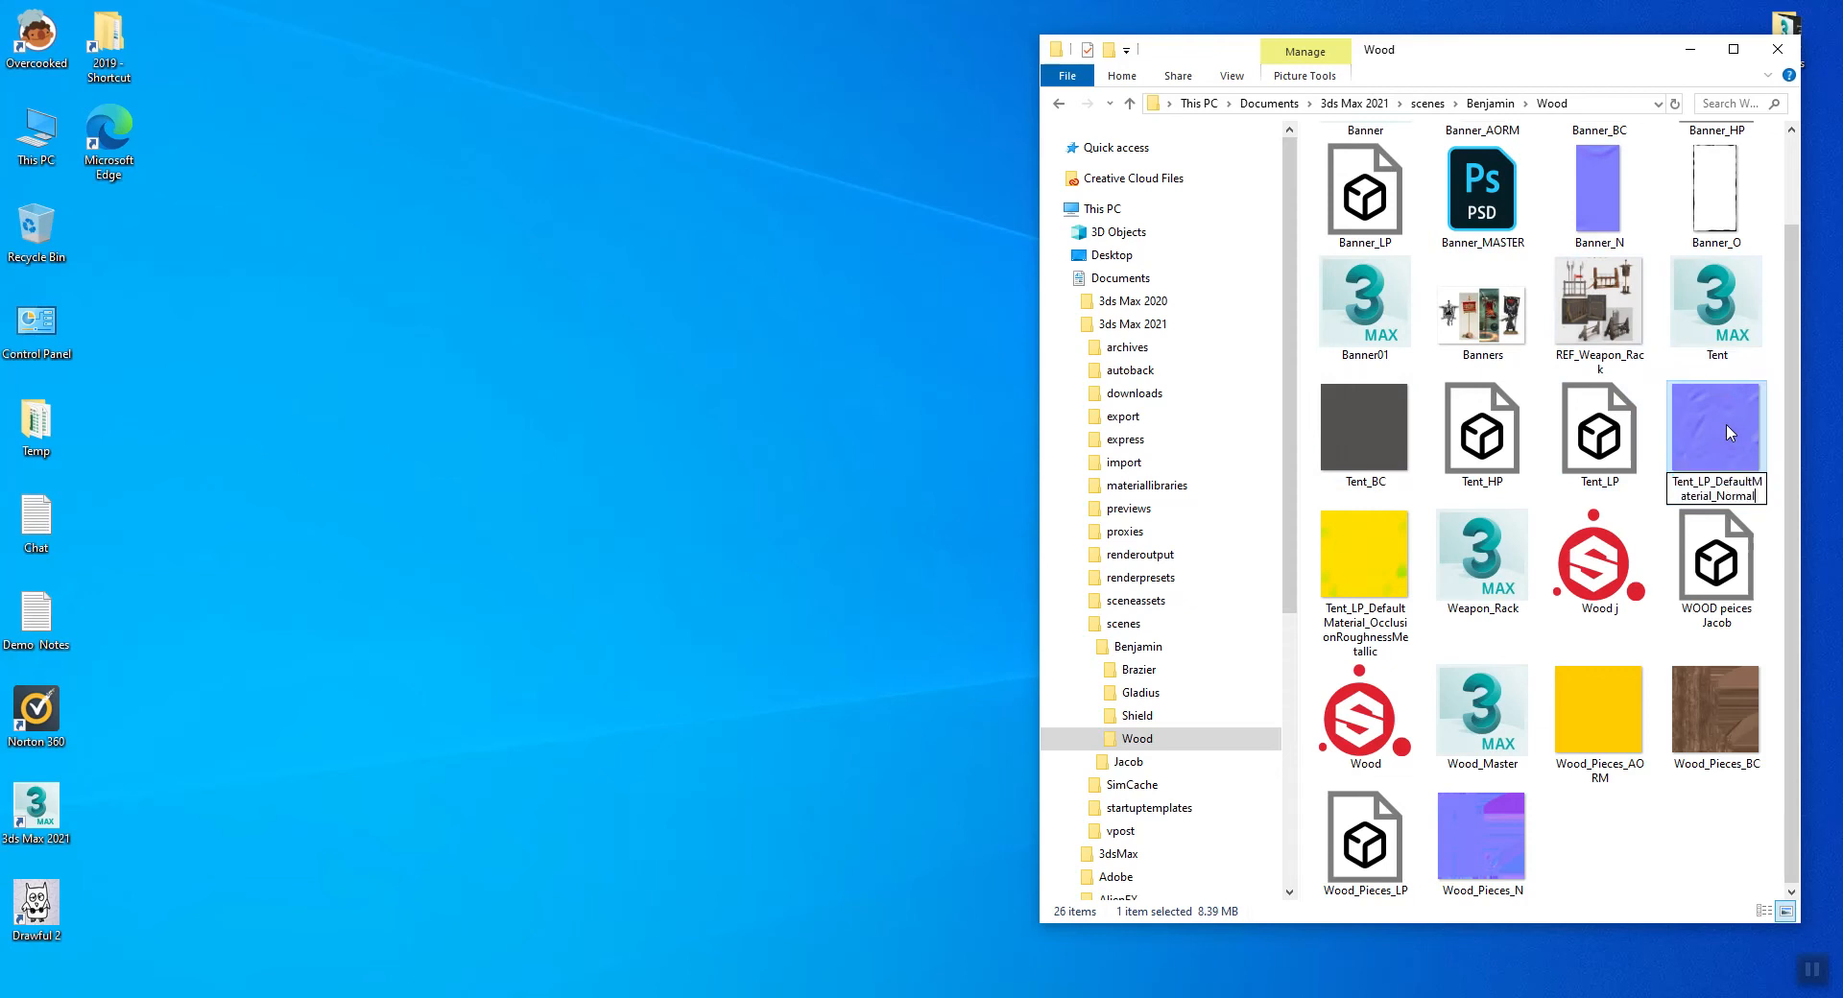
shift+click(1700, 483)
text(N)
key(Return)
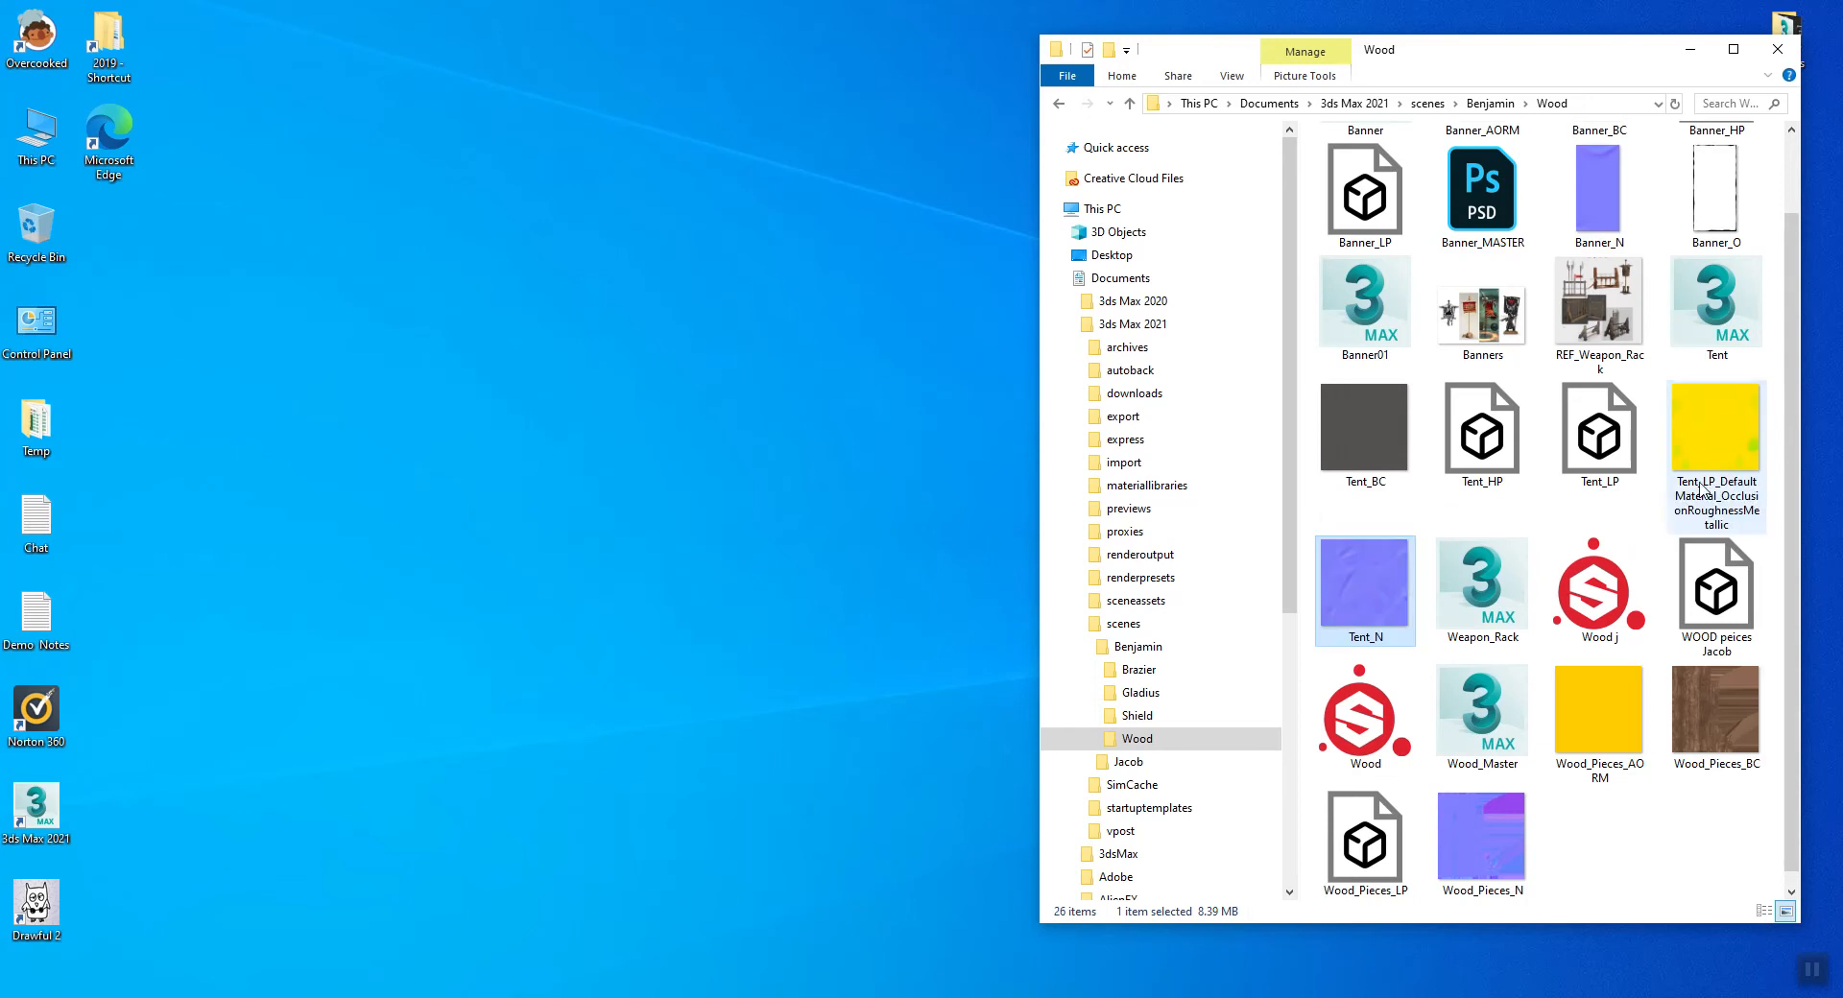
- Rename the exported tent occlusion, roughness and metallic texture as Tent_AORM
click(1740, 440)
key(F2)
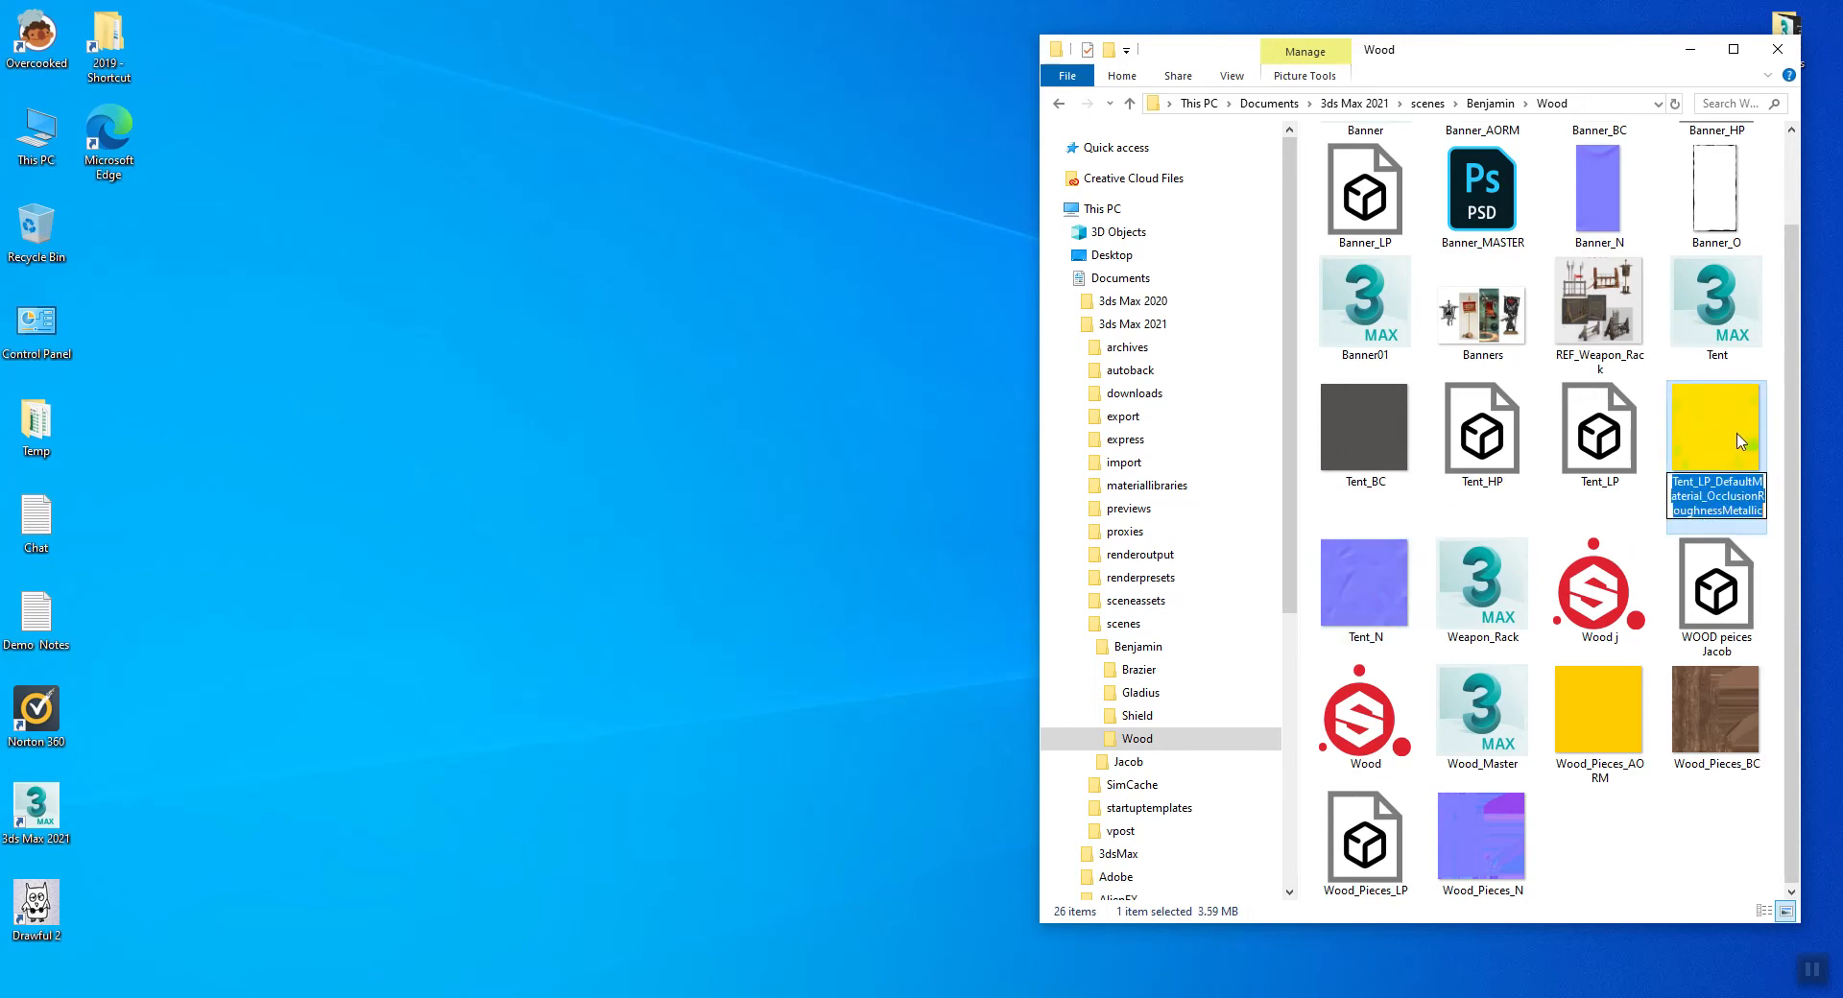
key(End)
key(shift+Left)
key(shift+Left)
key(shift+Left)
key(shift+Left)
key(shift+Left)
key(shift+Left)
key(shift+Left)
key(shift+Left)
key(shift+Left)
key(shift+Left)
key(shift+Left)
key(shift+Left)
key(shift+Left)
key(shift+Left)
key(shift+Left)
key(shift+Left)
key(shift+Left)
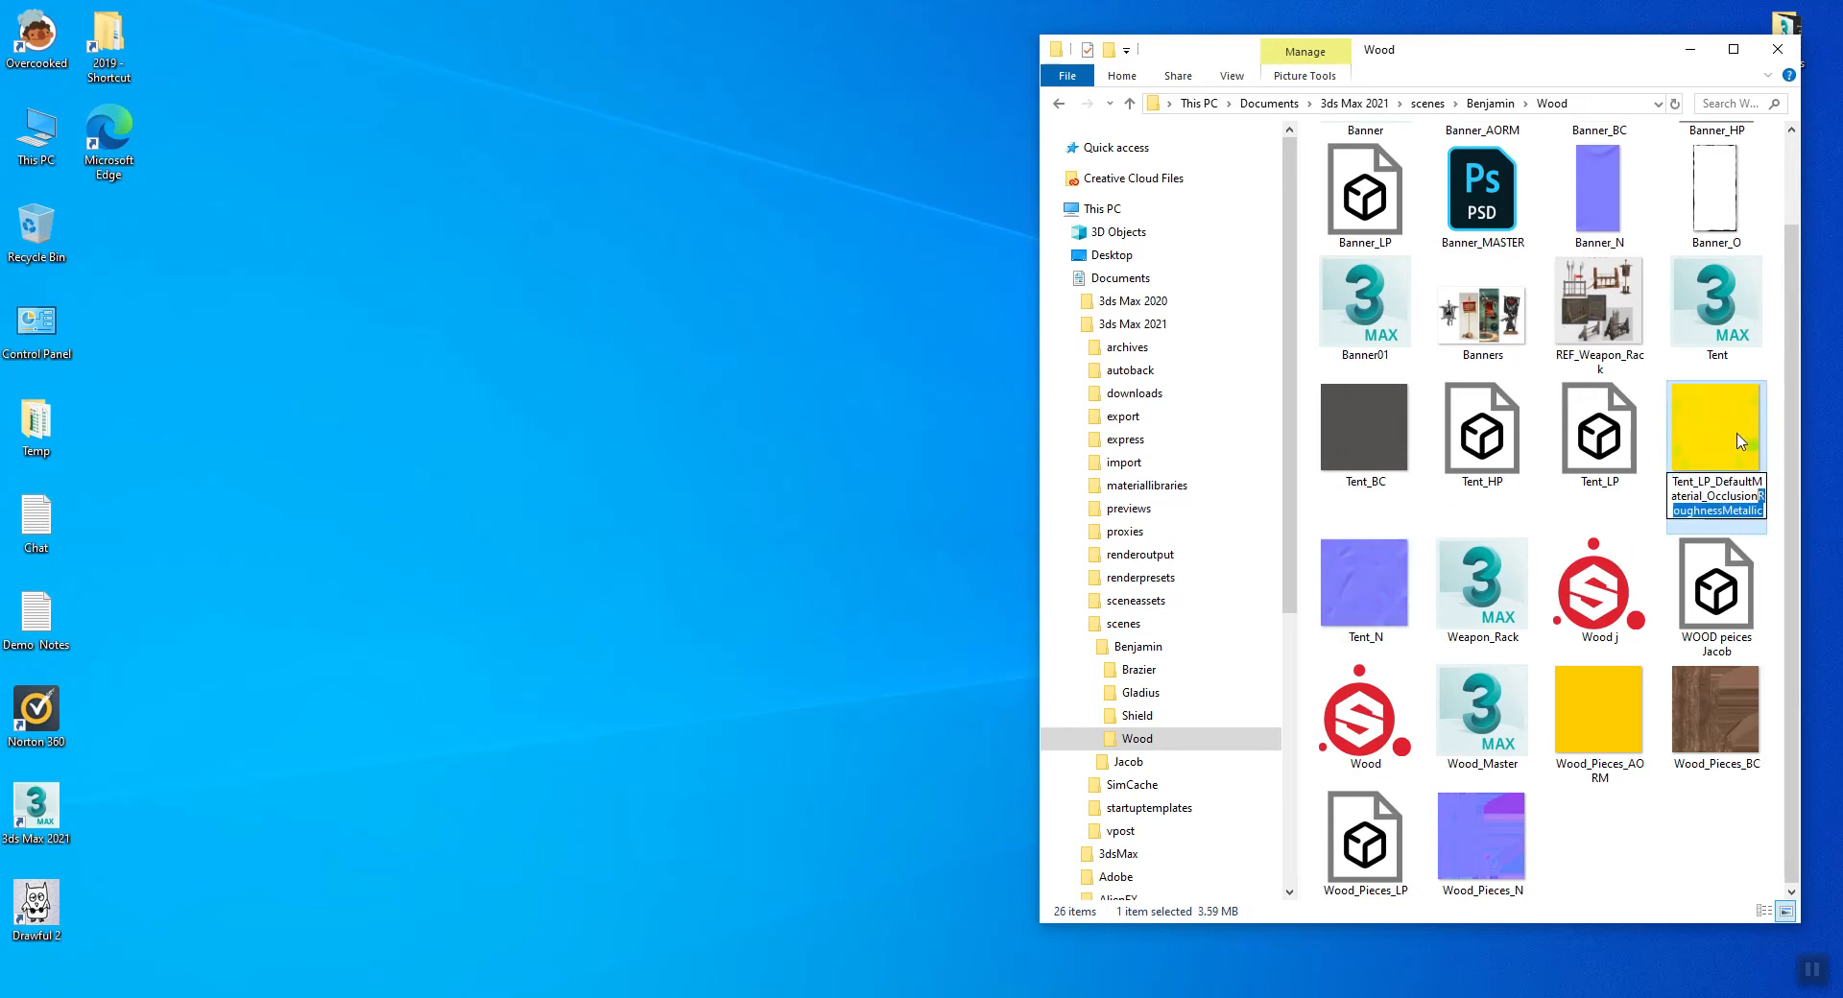
key(shift+Left)
key(shift+Left)
key(shift+Left)
key(shift+Left)
key(shift+Left)
key(shift+Left)
key(shift+Left)
key(shift+Left)
key(shift+Left)
key(shift+Left)
key(shift+Left)
key(shift+Left)
key(shift+Left)
key(shift+Left)
key(shift+Left)
key(shift+Left)
key(shift+Left)
key(shift+Left)
key(shift+Left)
key(shift+Left)
key(shift+Left)
key(shift+Left)
key(shift+Left)
key(shift+Left)
key(shift+Left)
text(AORM)
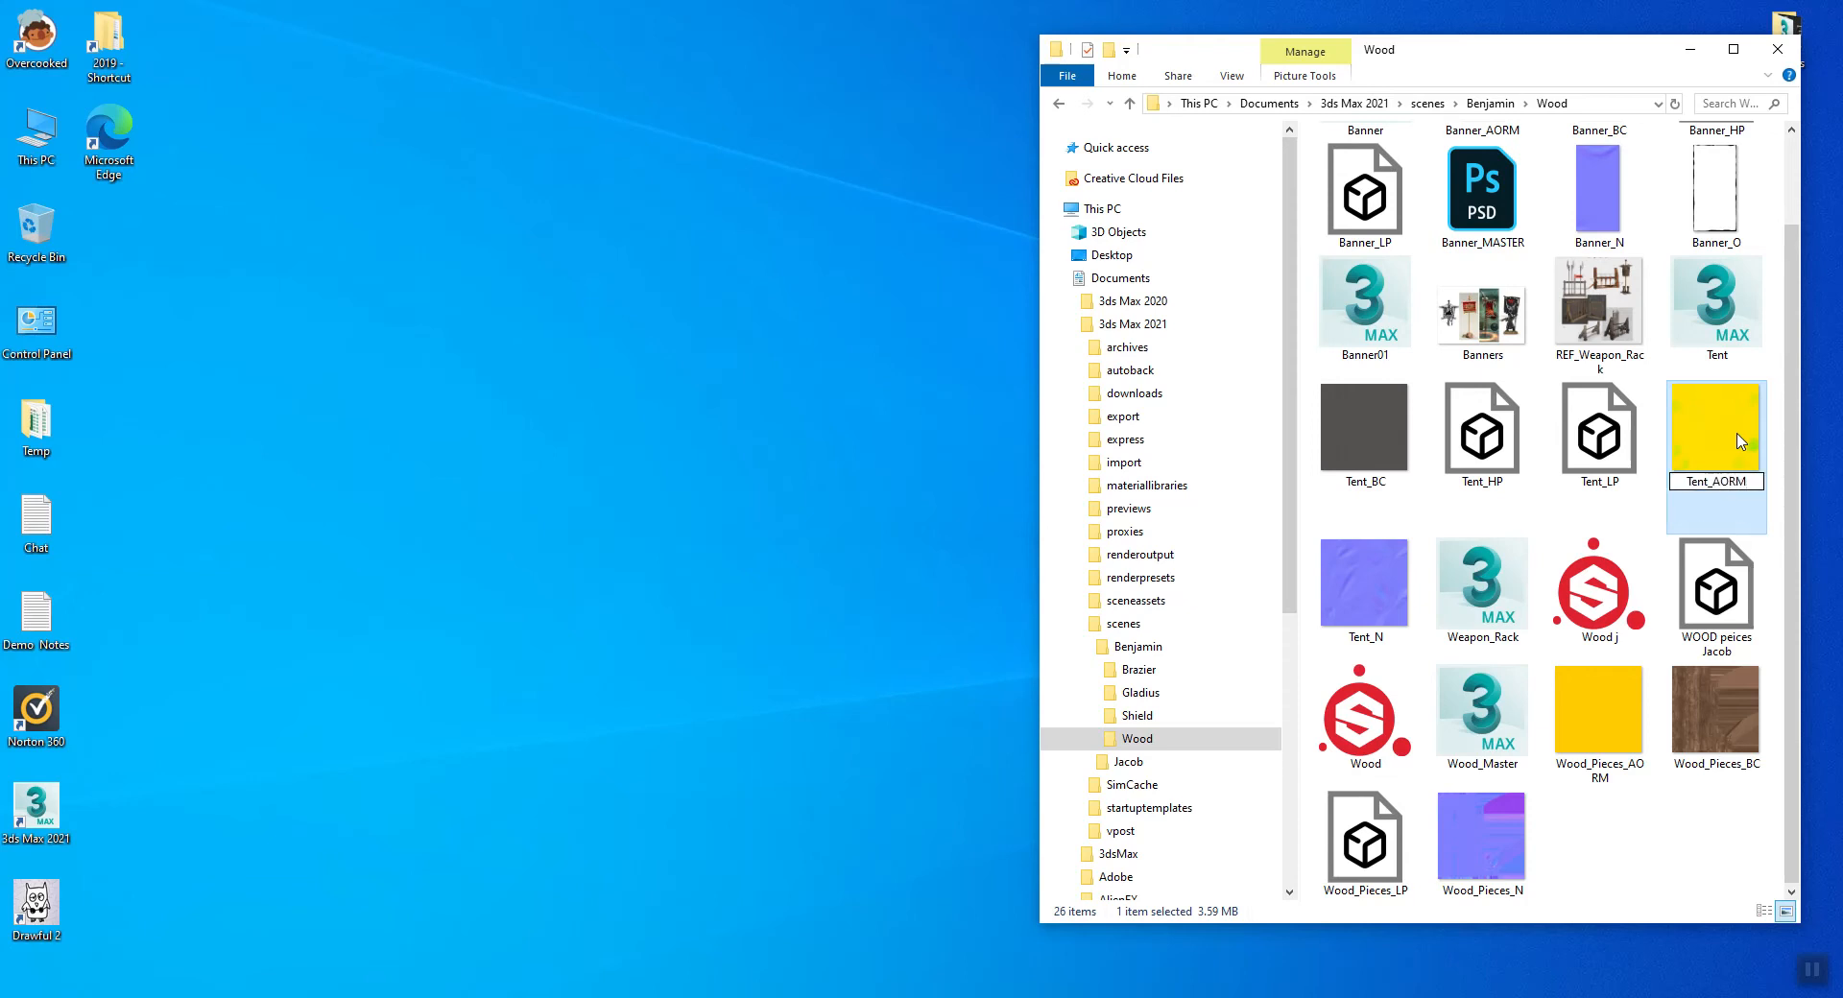
key(Return)
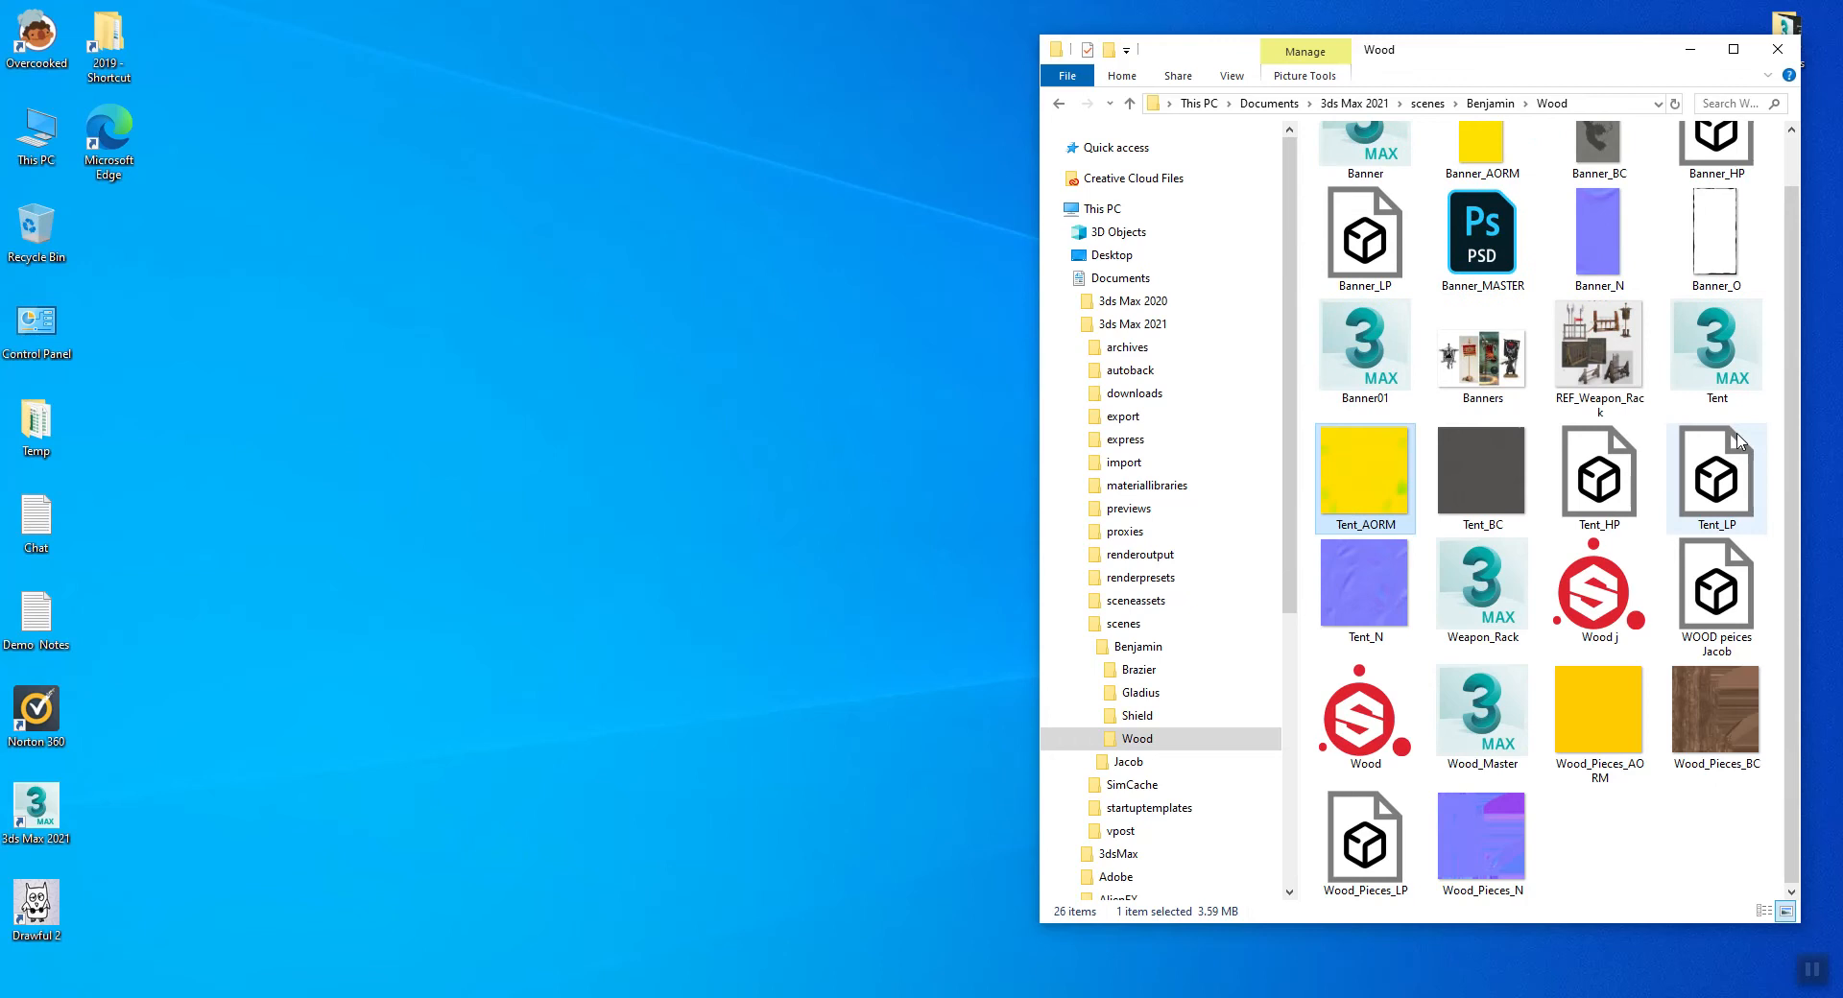
- Open the Tent_BC texture in Photoshop and add a new empty layer above the Background
click(1486, 466)
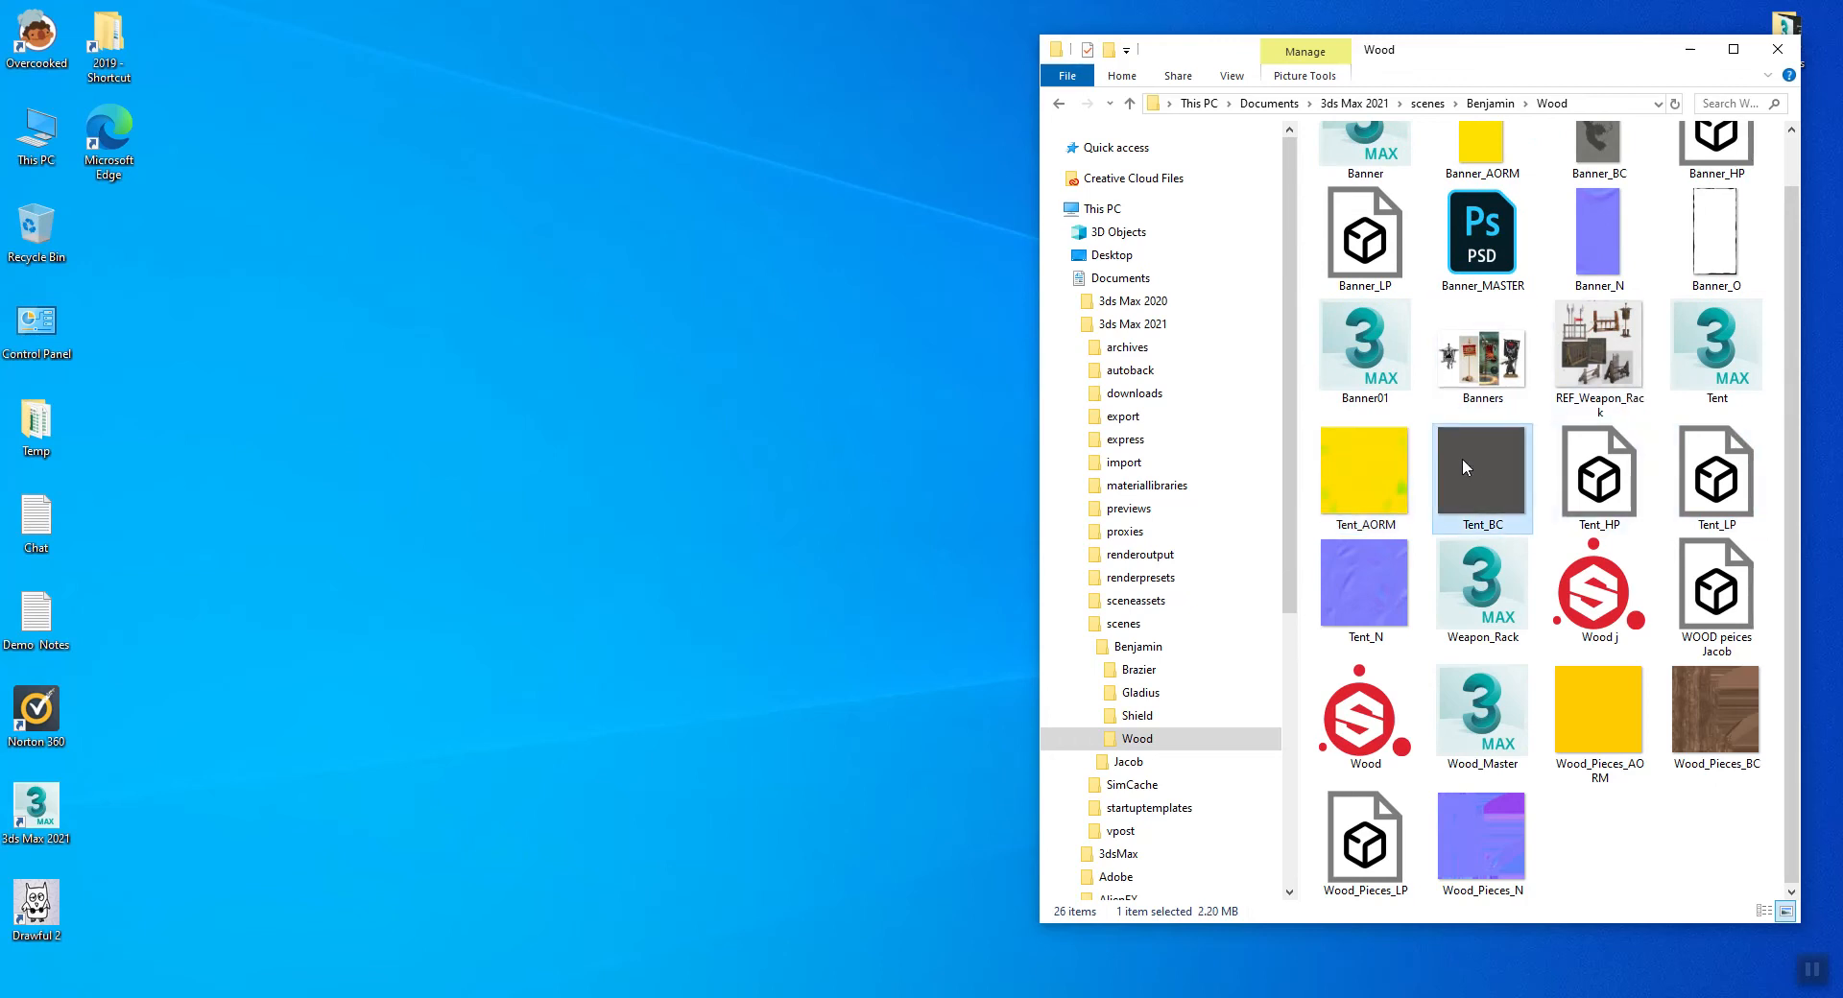
right_click(1464, 467)
mouse_move(1269, 727)
click(1522, 740)
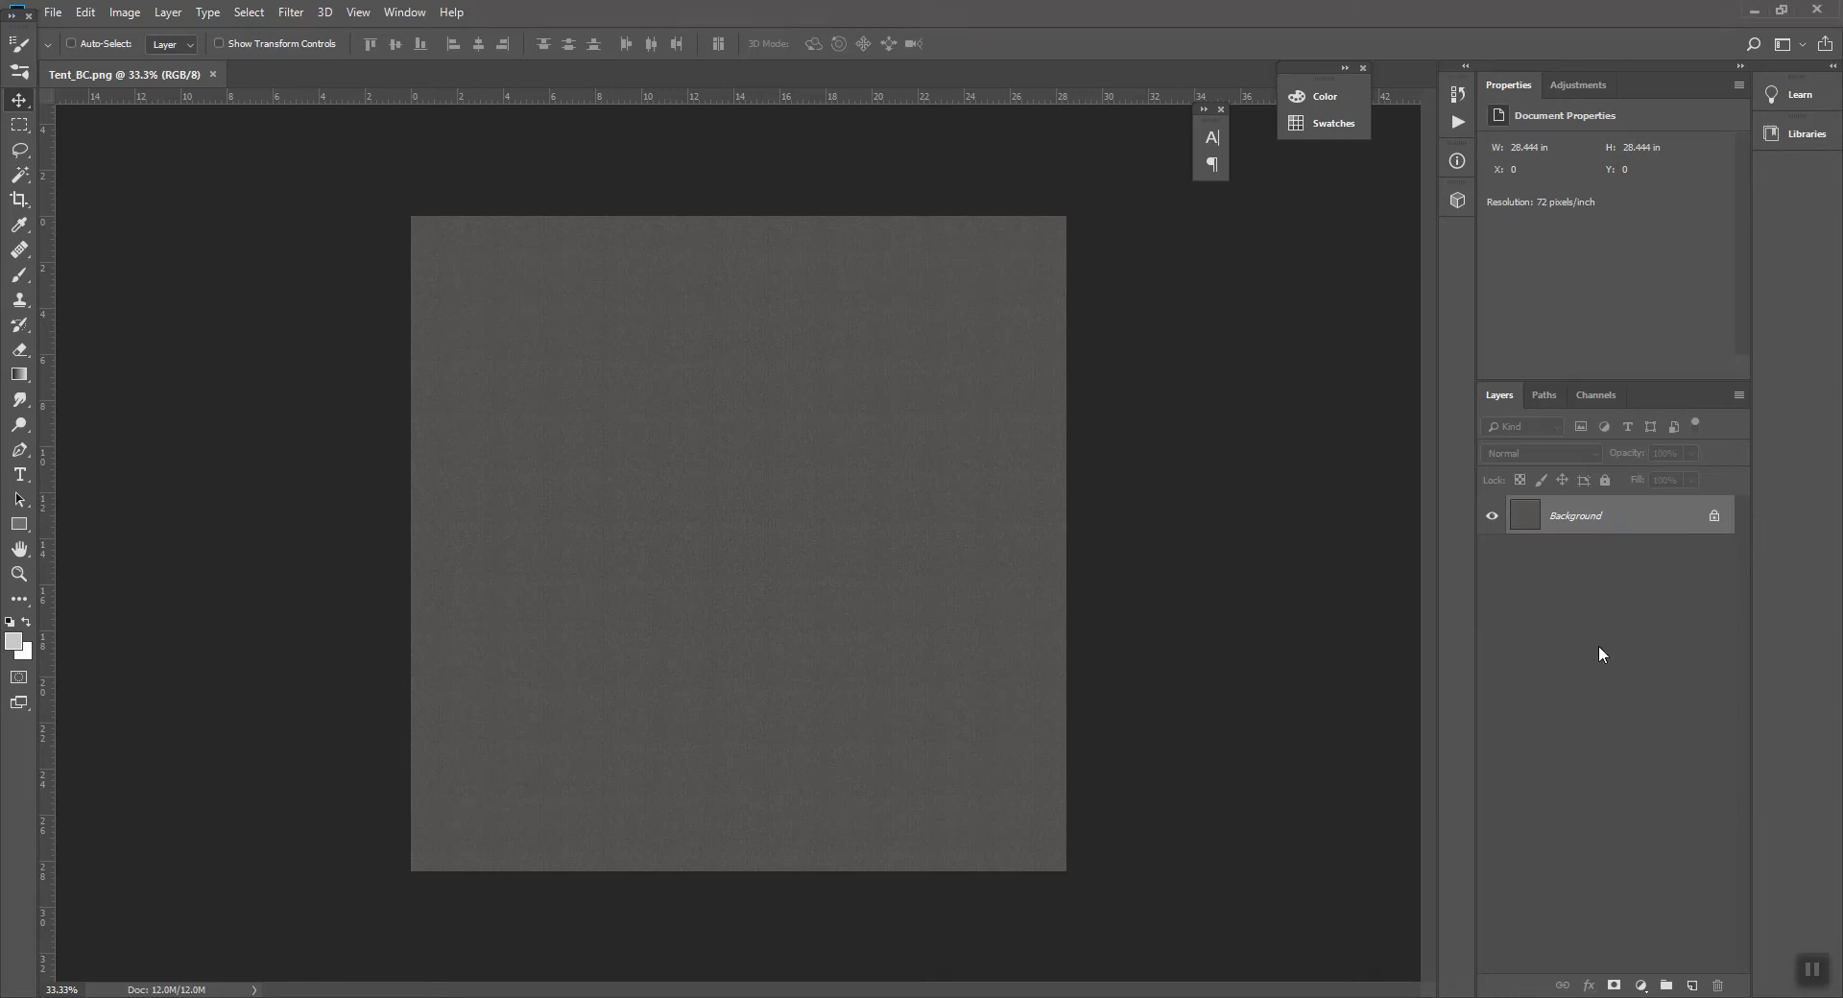
click(1692, 986)
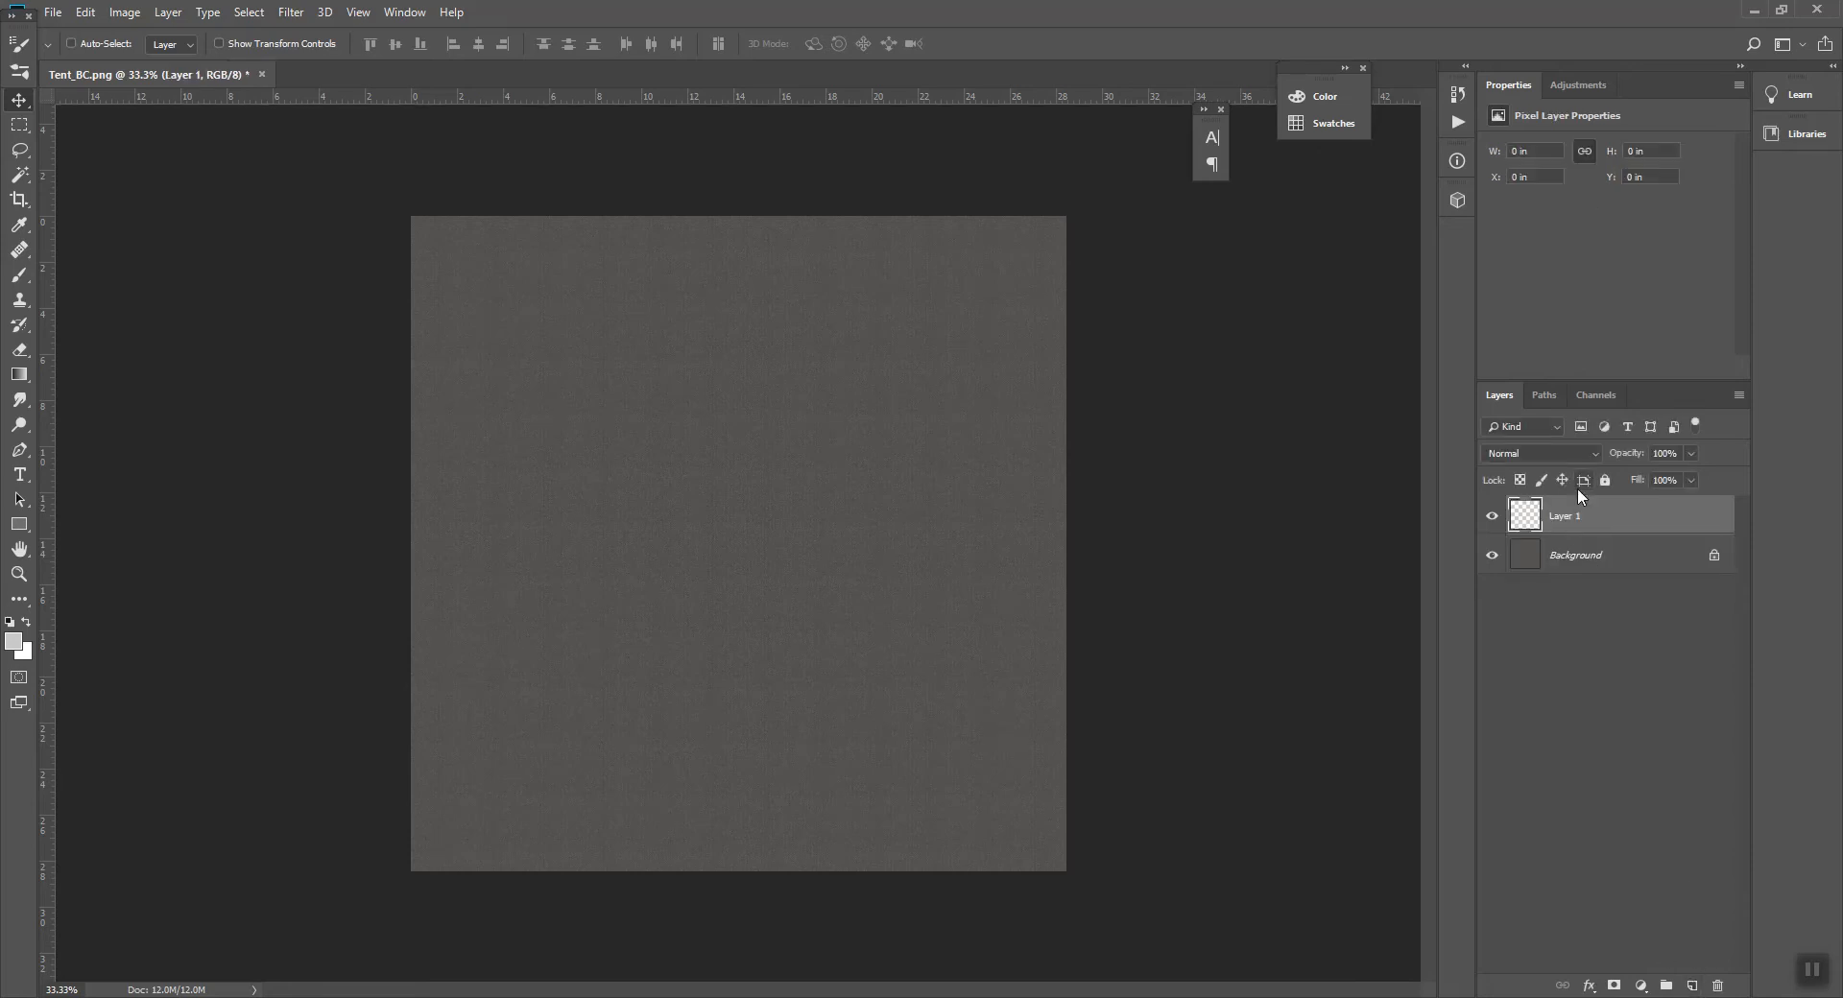
- Set the foreground colour to black (000000)
click(14, 640)
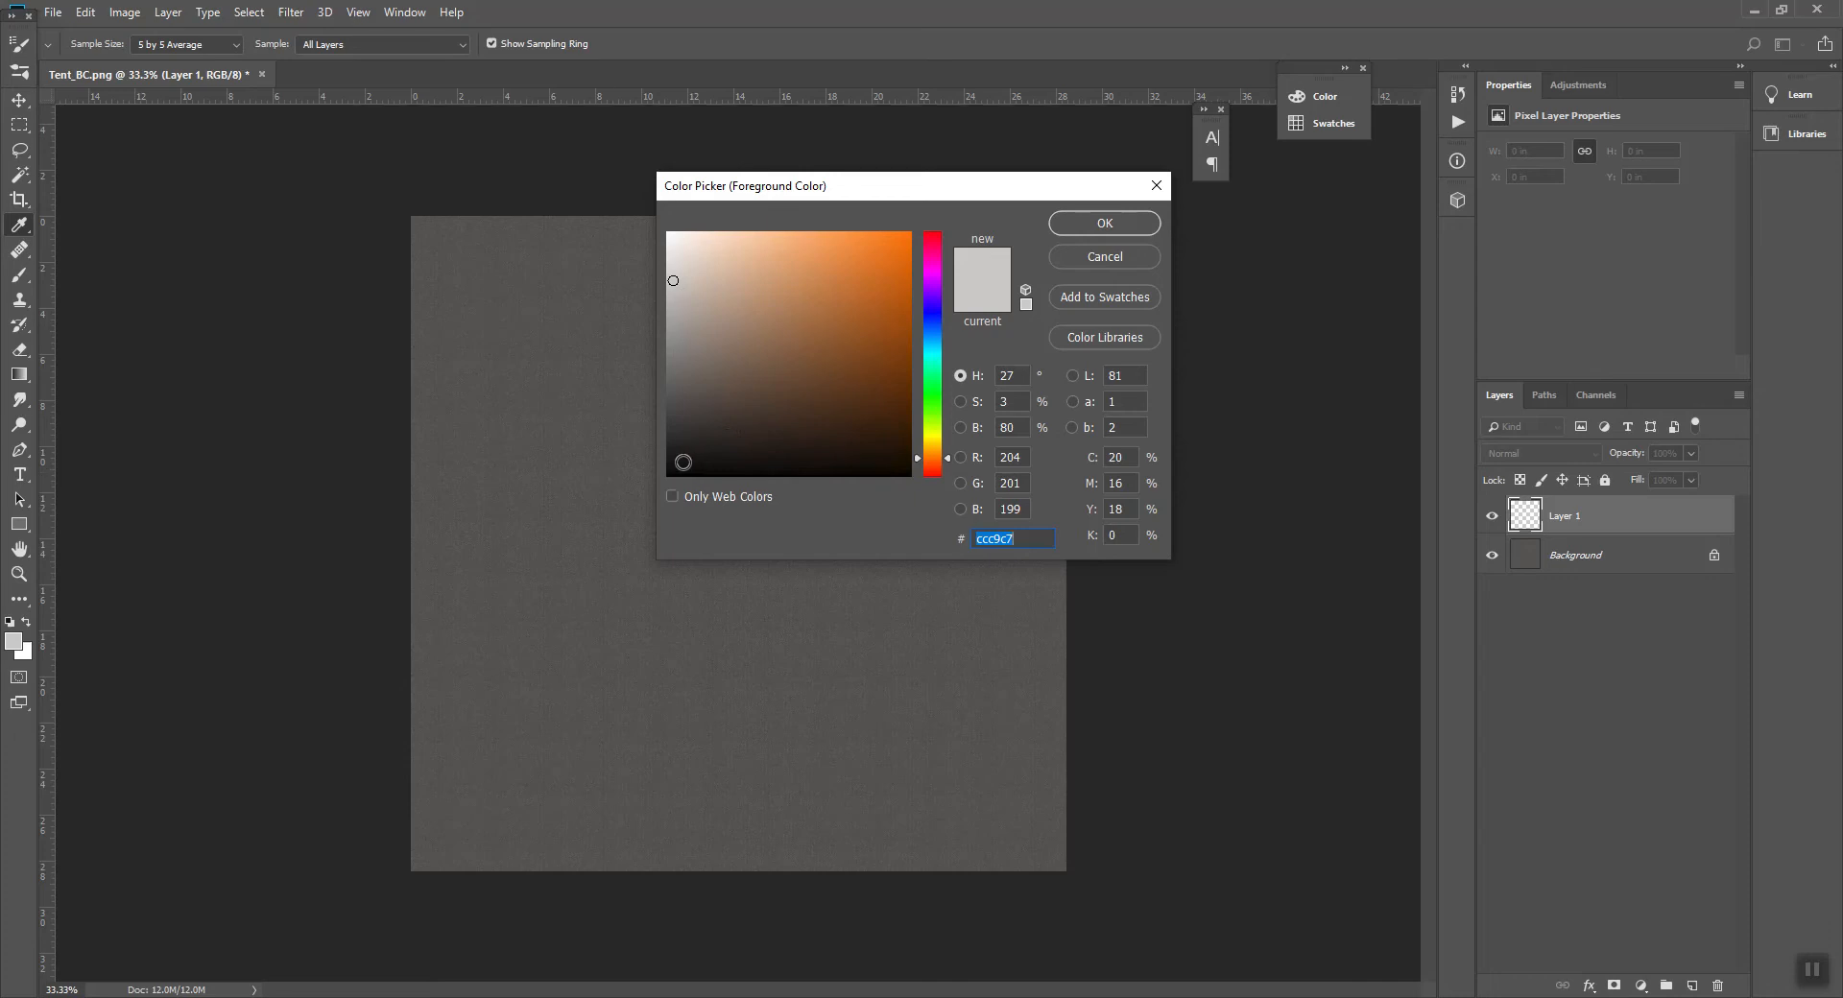
drag(683, 461, 650, 510)
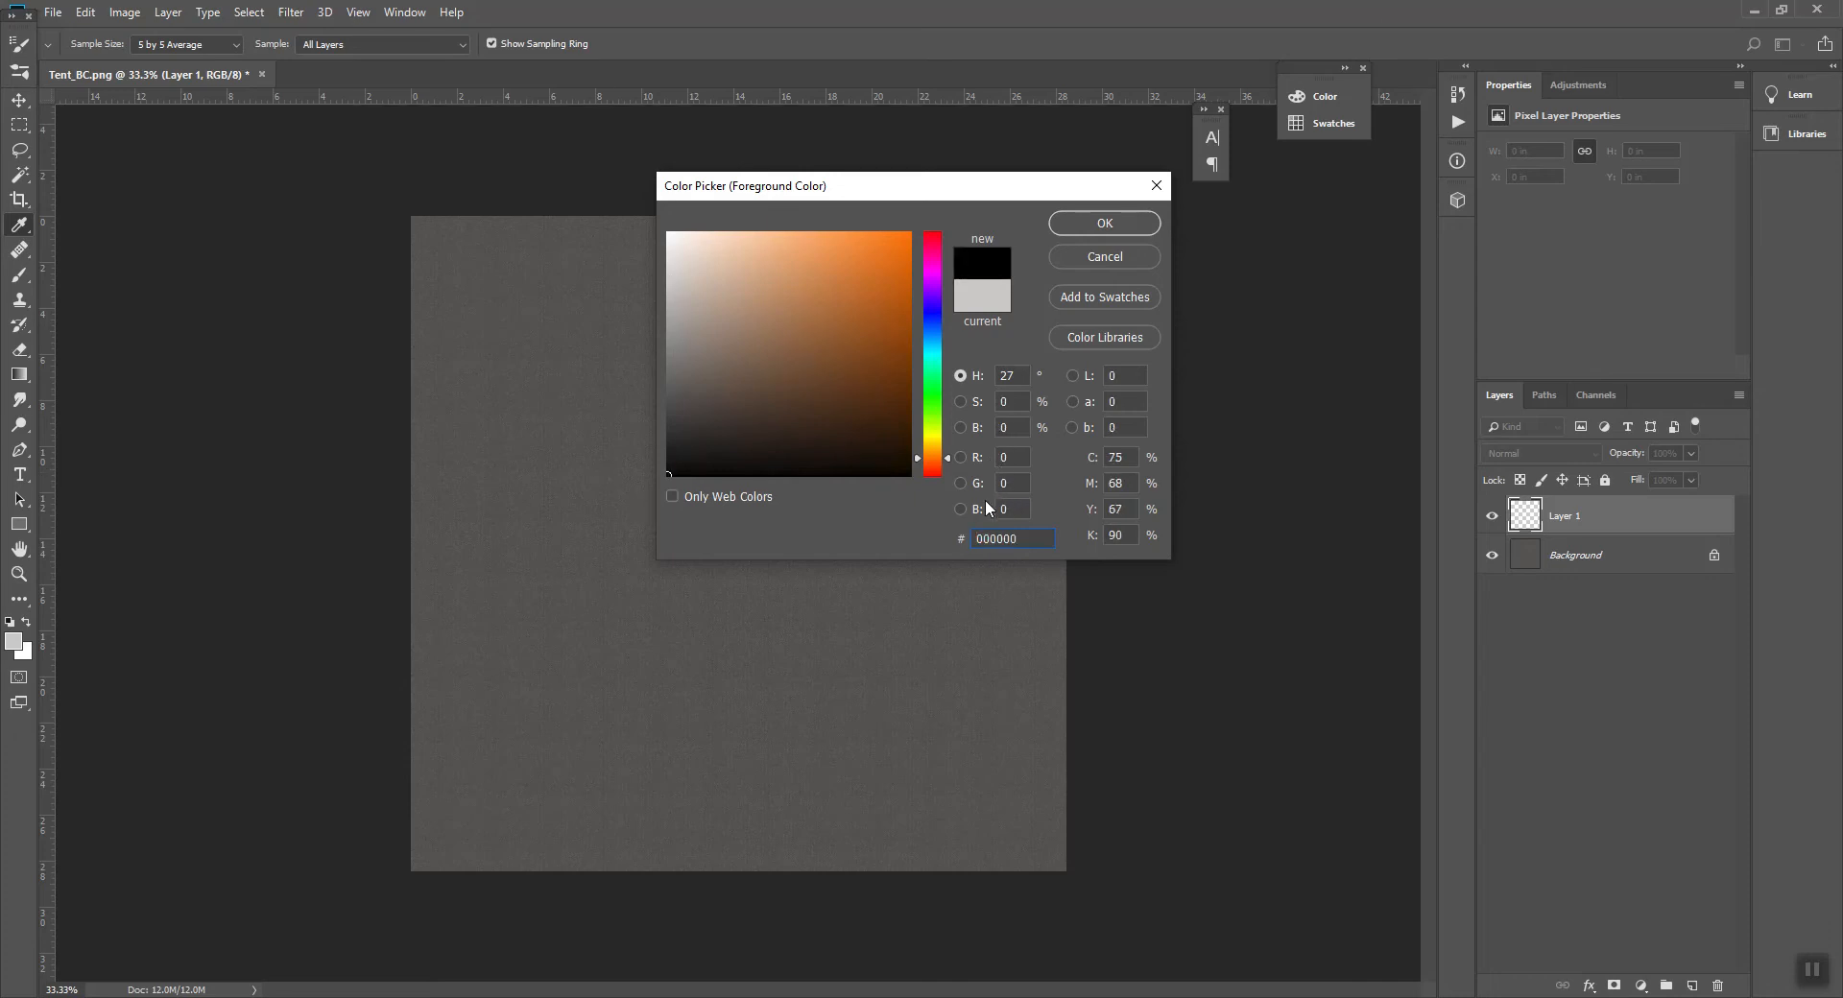
click(1104, 224)
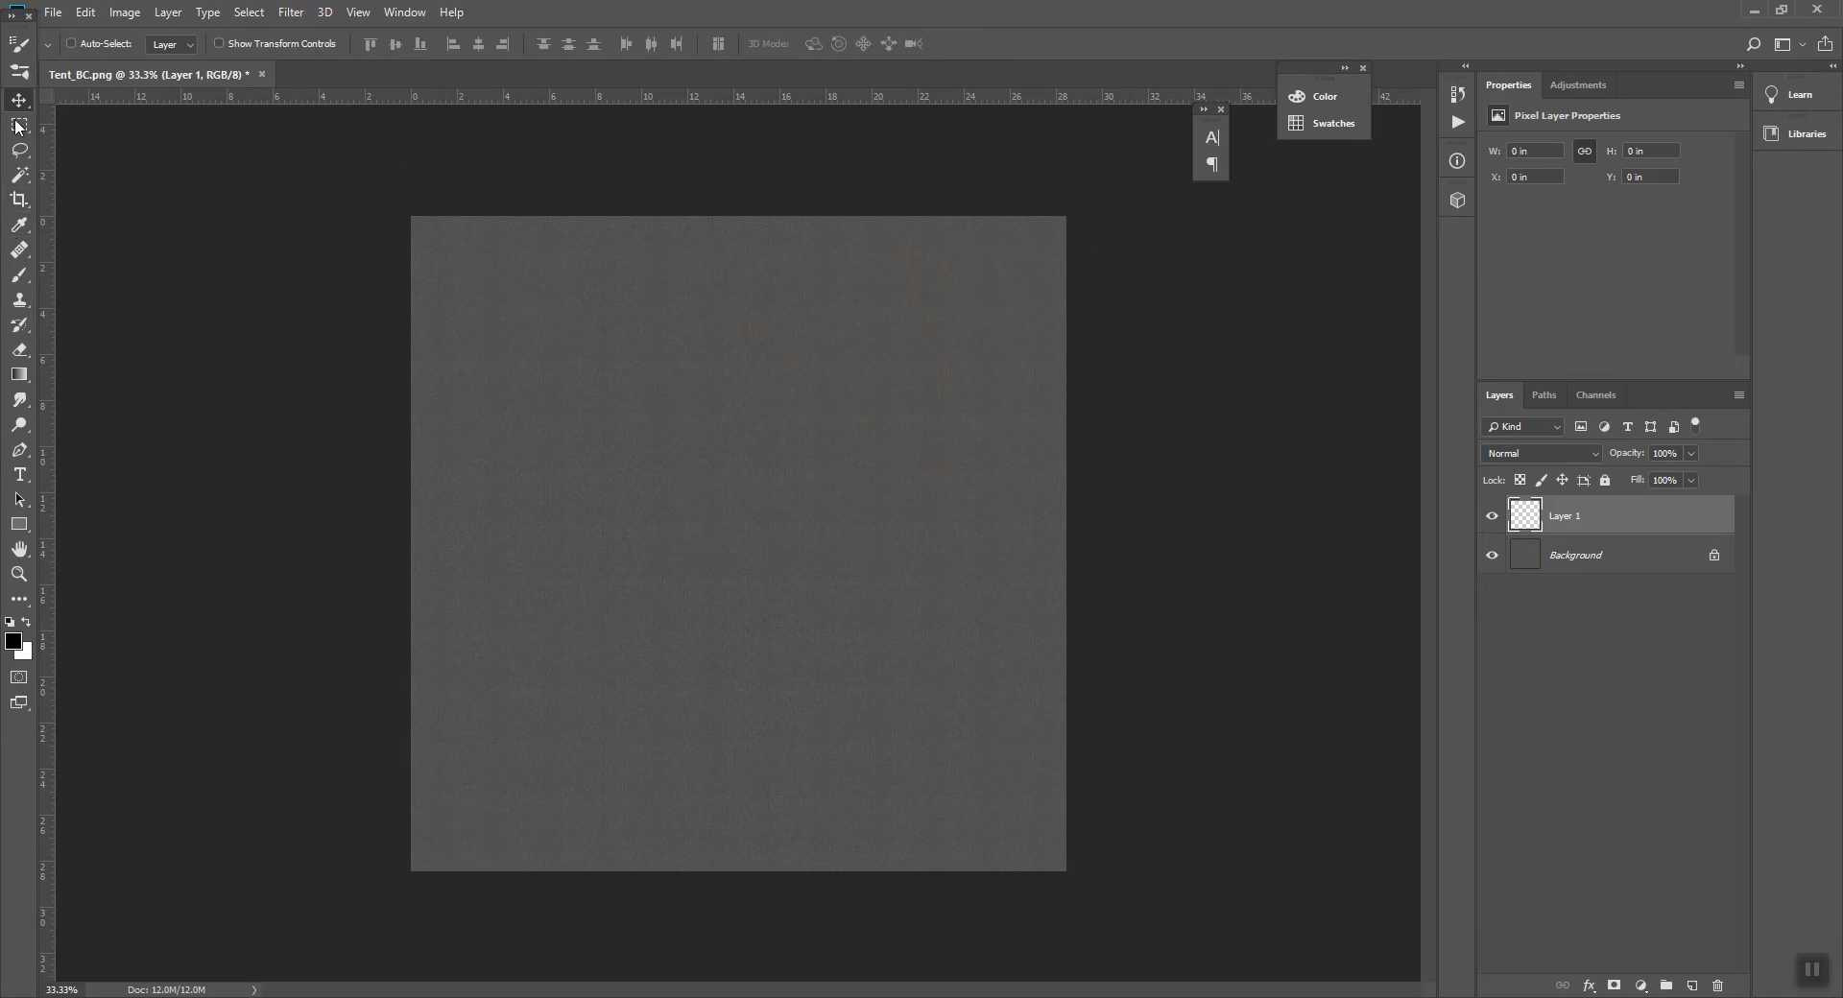
- Paint an irregular, ragged black border along all four edges of the tent texture on Layer 1 with the Brush tool
click(19, 277)
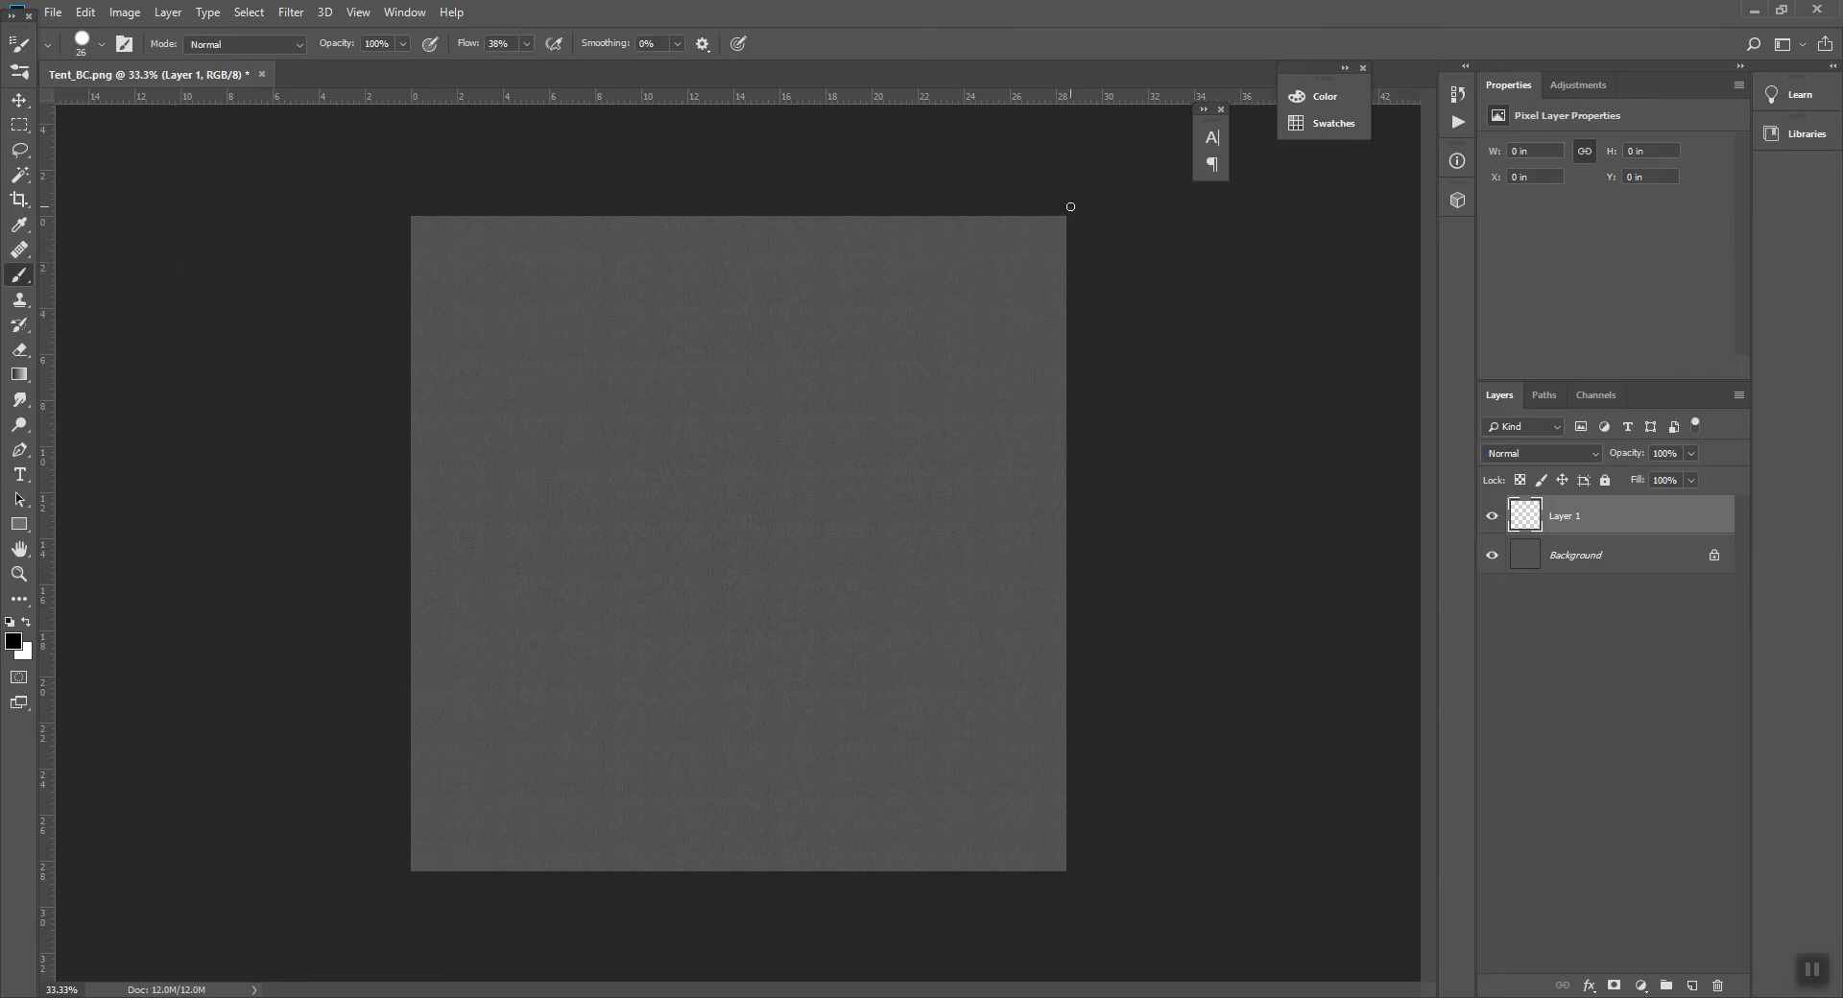
drag(1067, 263, 1064, 888)
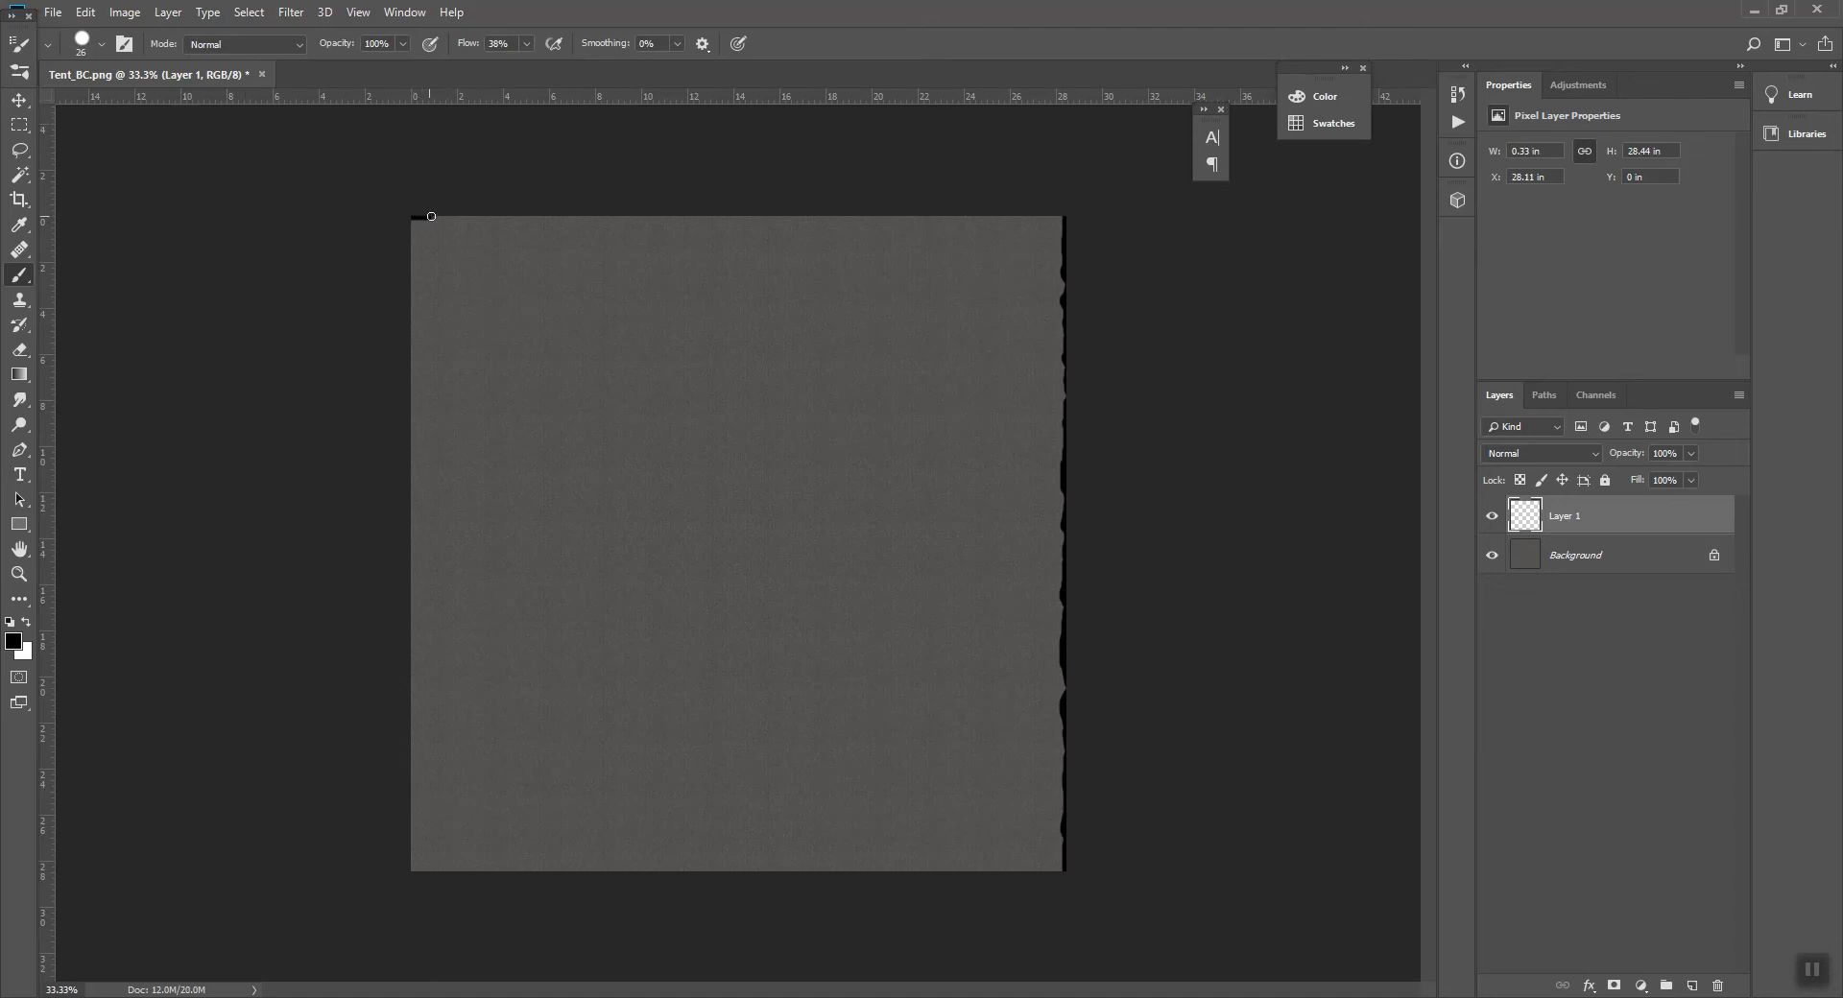
drag(454, 215, 1062, 215)
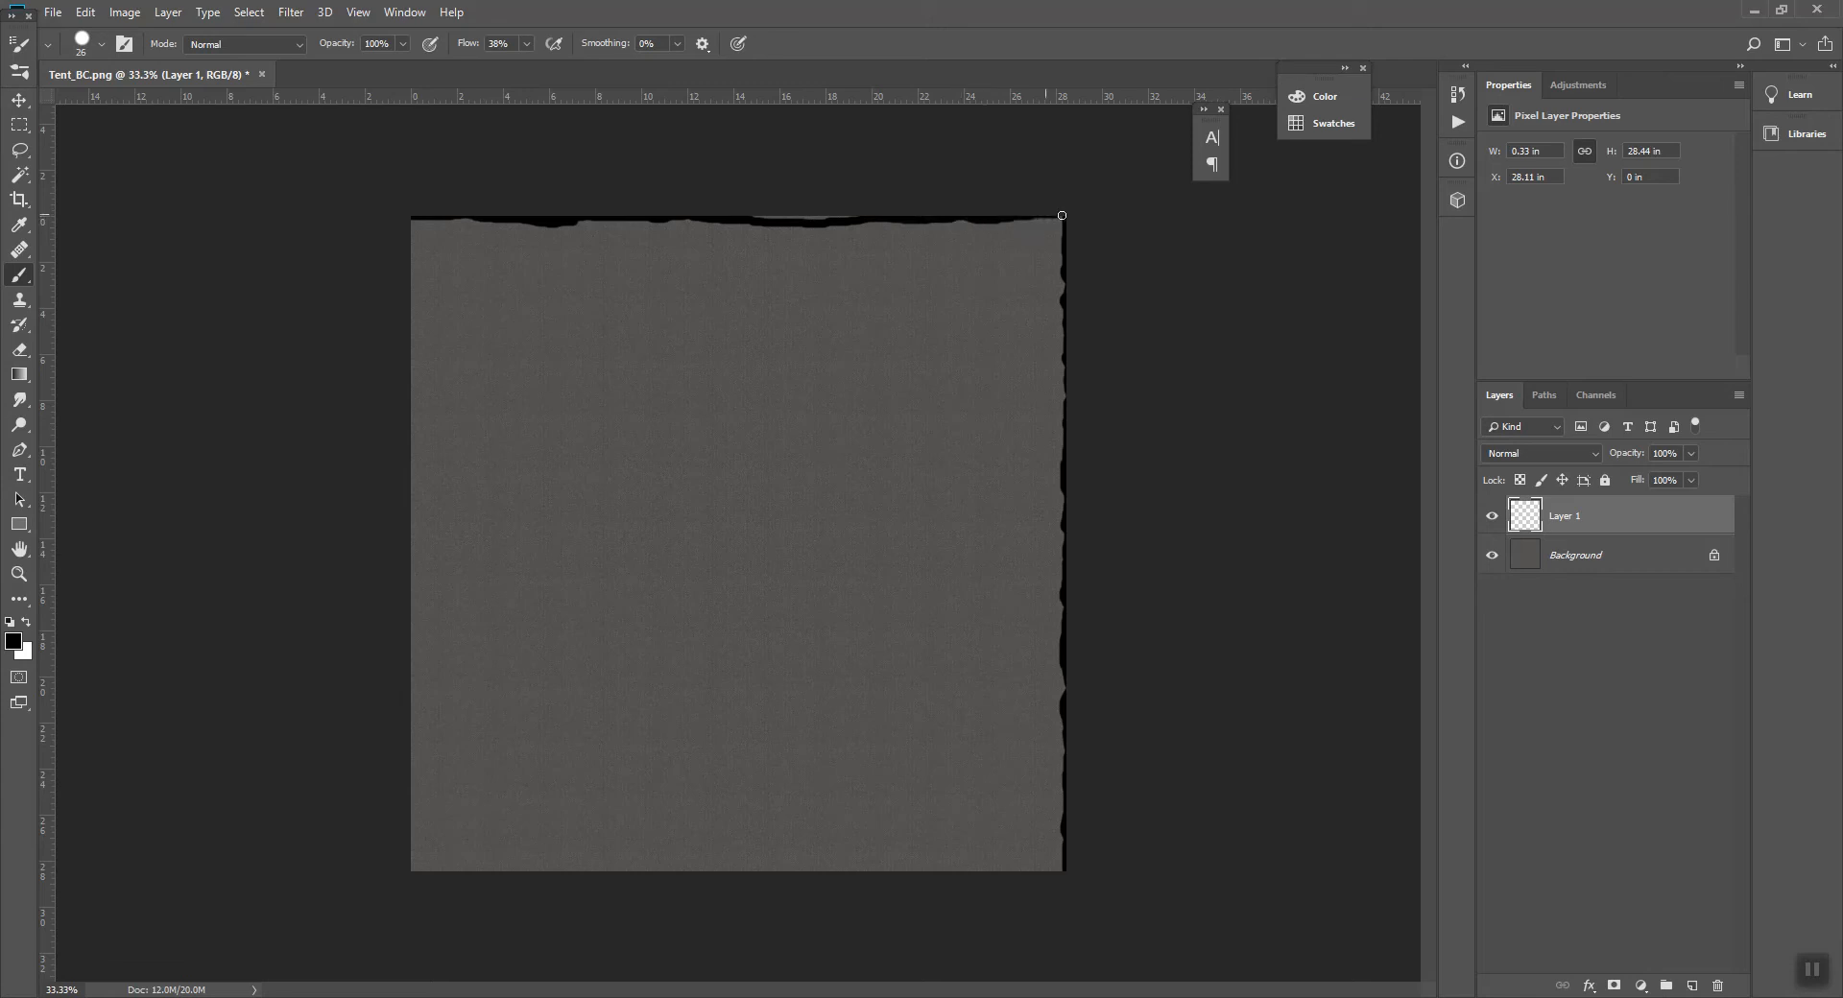
drag(747, 212, 833, 217)
mouse_move(413, 232)
mouse_down()
mouse_move(415, 370)
mouse_move(414, 313)
mouse_up()
mouse_move(410, 389)
mouse_down()
mouse_move(412, 437)
mouse_move(416, 382)
mouse_up()
mouse_move(411, 447)
mouse_down()
mouse_move(413, 559)
mouse_move(408, 525)
mouse_up()
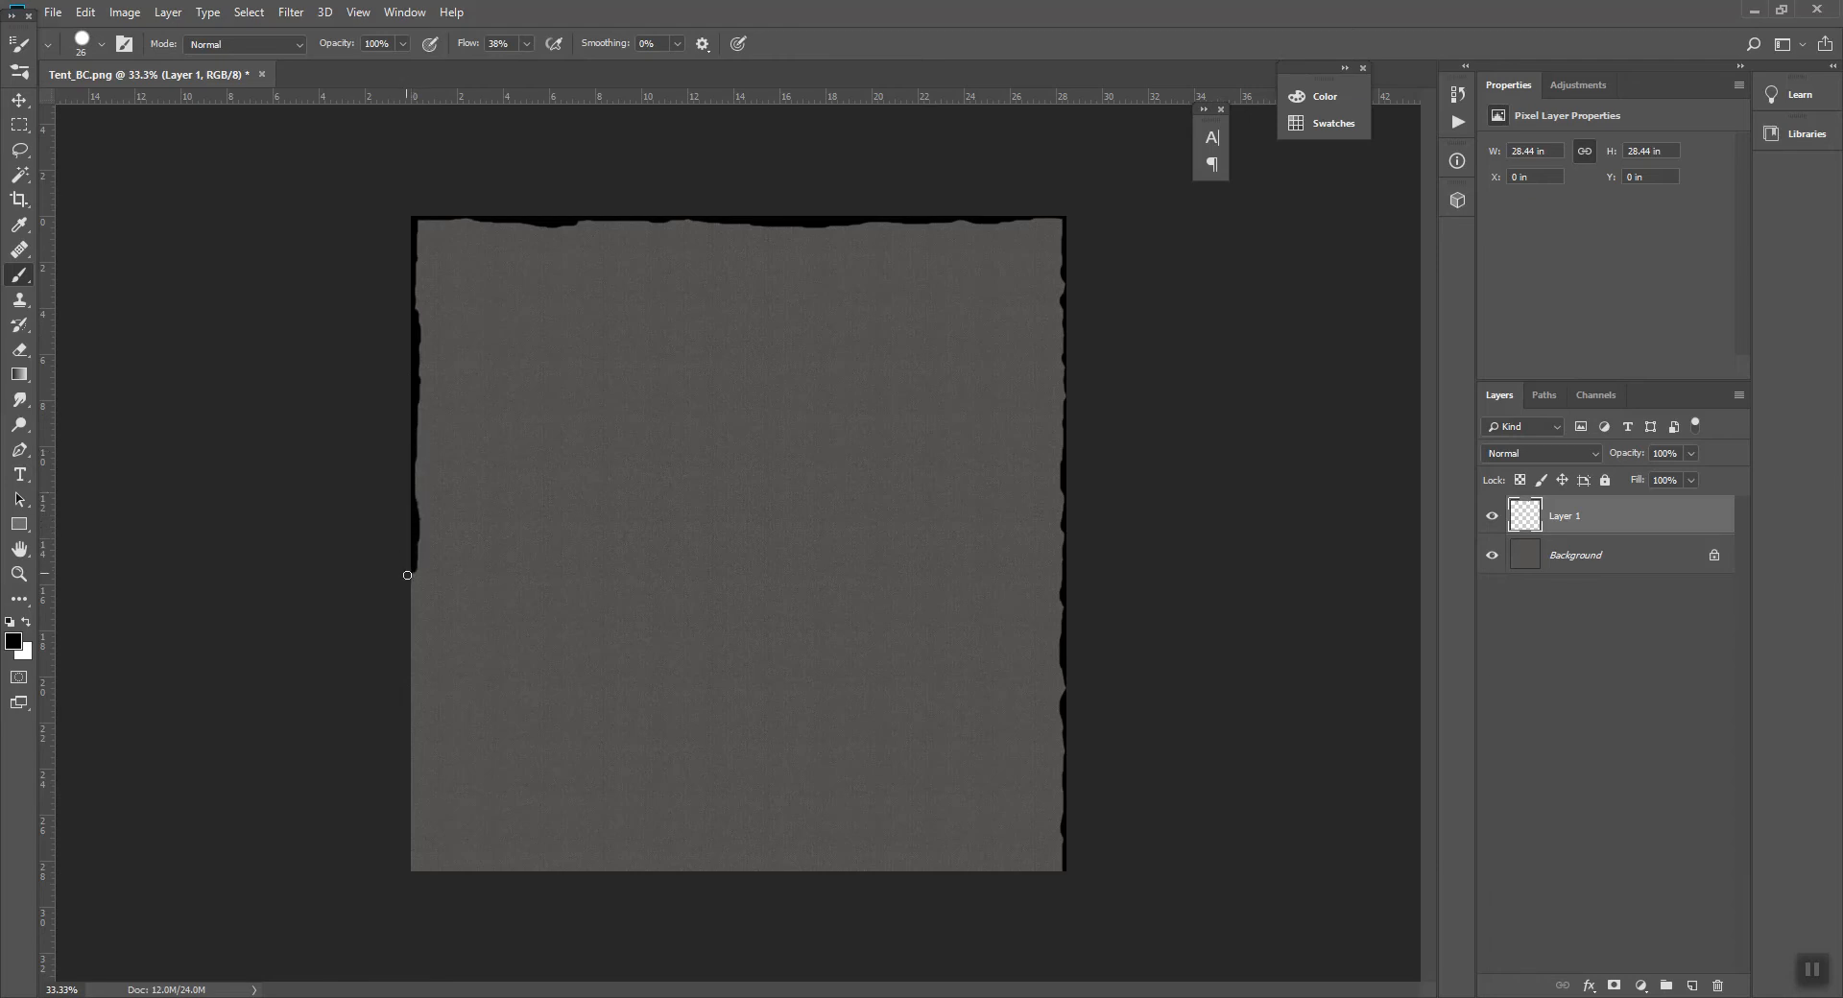
drag(409, 567, 413, 867)
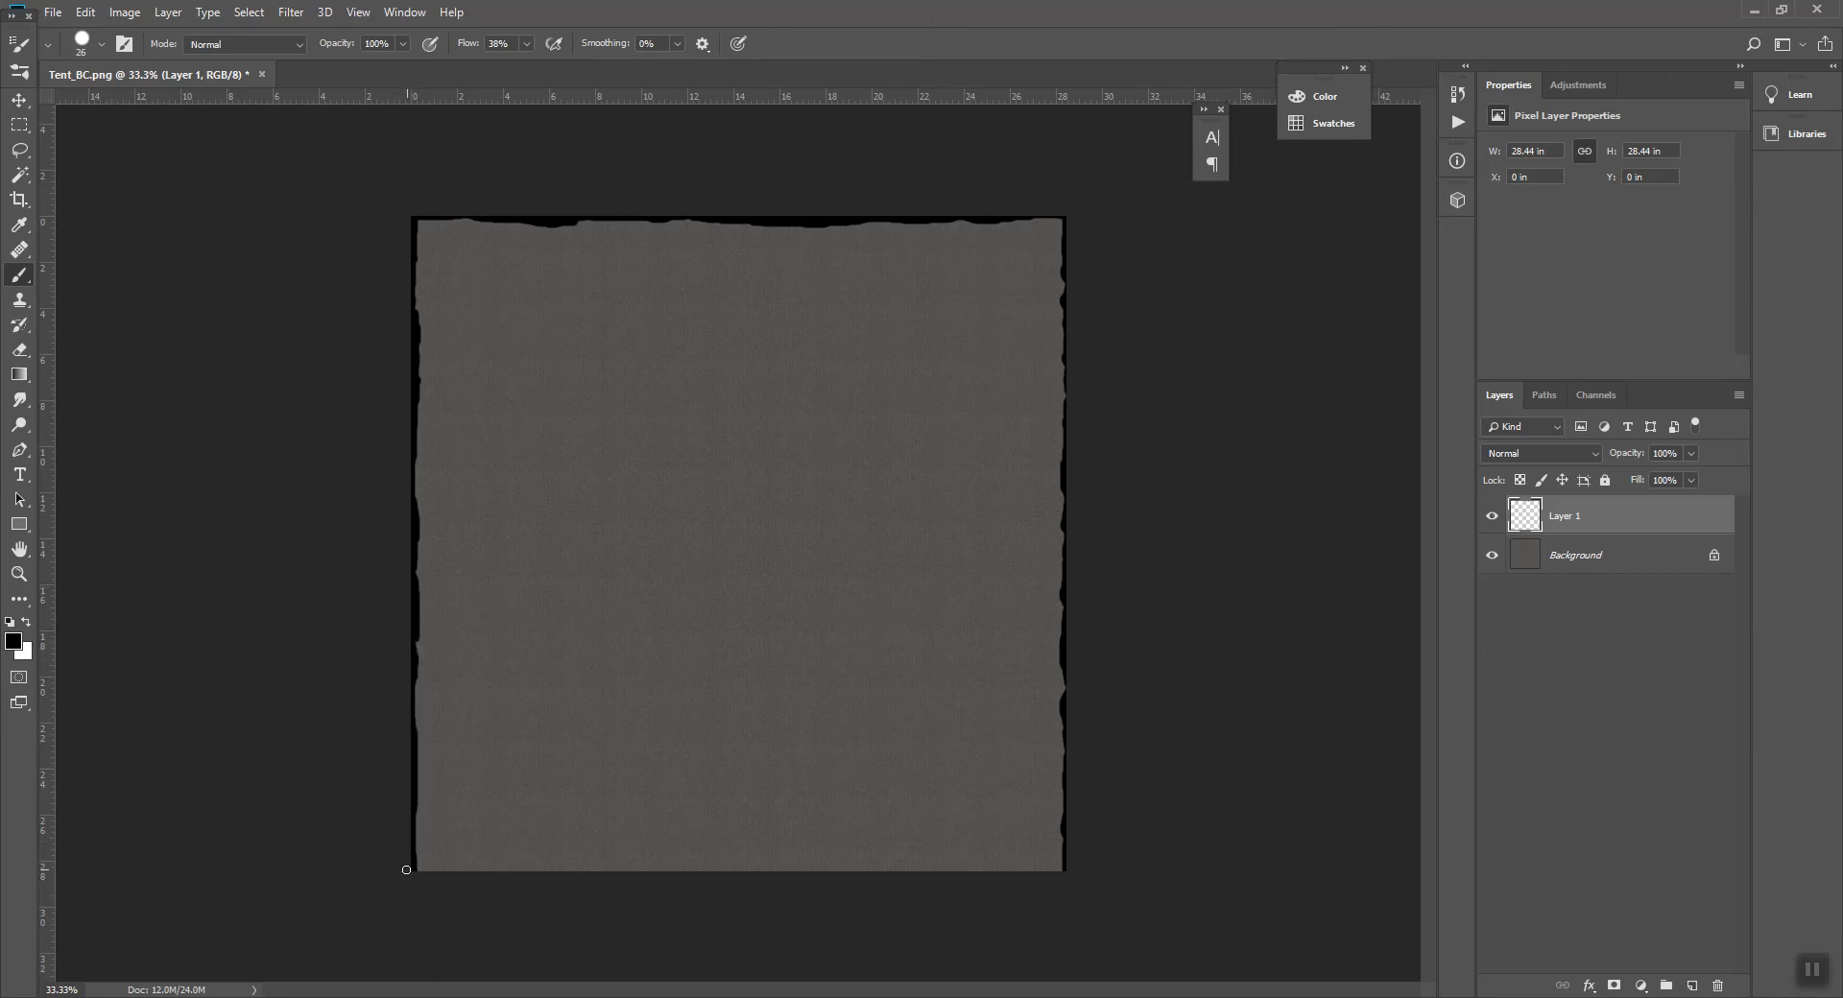
mouse_move(425, 869)
mouse_down()
mouse_move(455, 866)
mouse_move(439, 869)
mouse_up()
mouse_move(461, 872)
mouse_down()
mouse_move(1064, 868)
mouse_move(1028, 876)
mouse_move(1031, 853)
mouse_up()
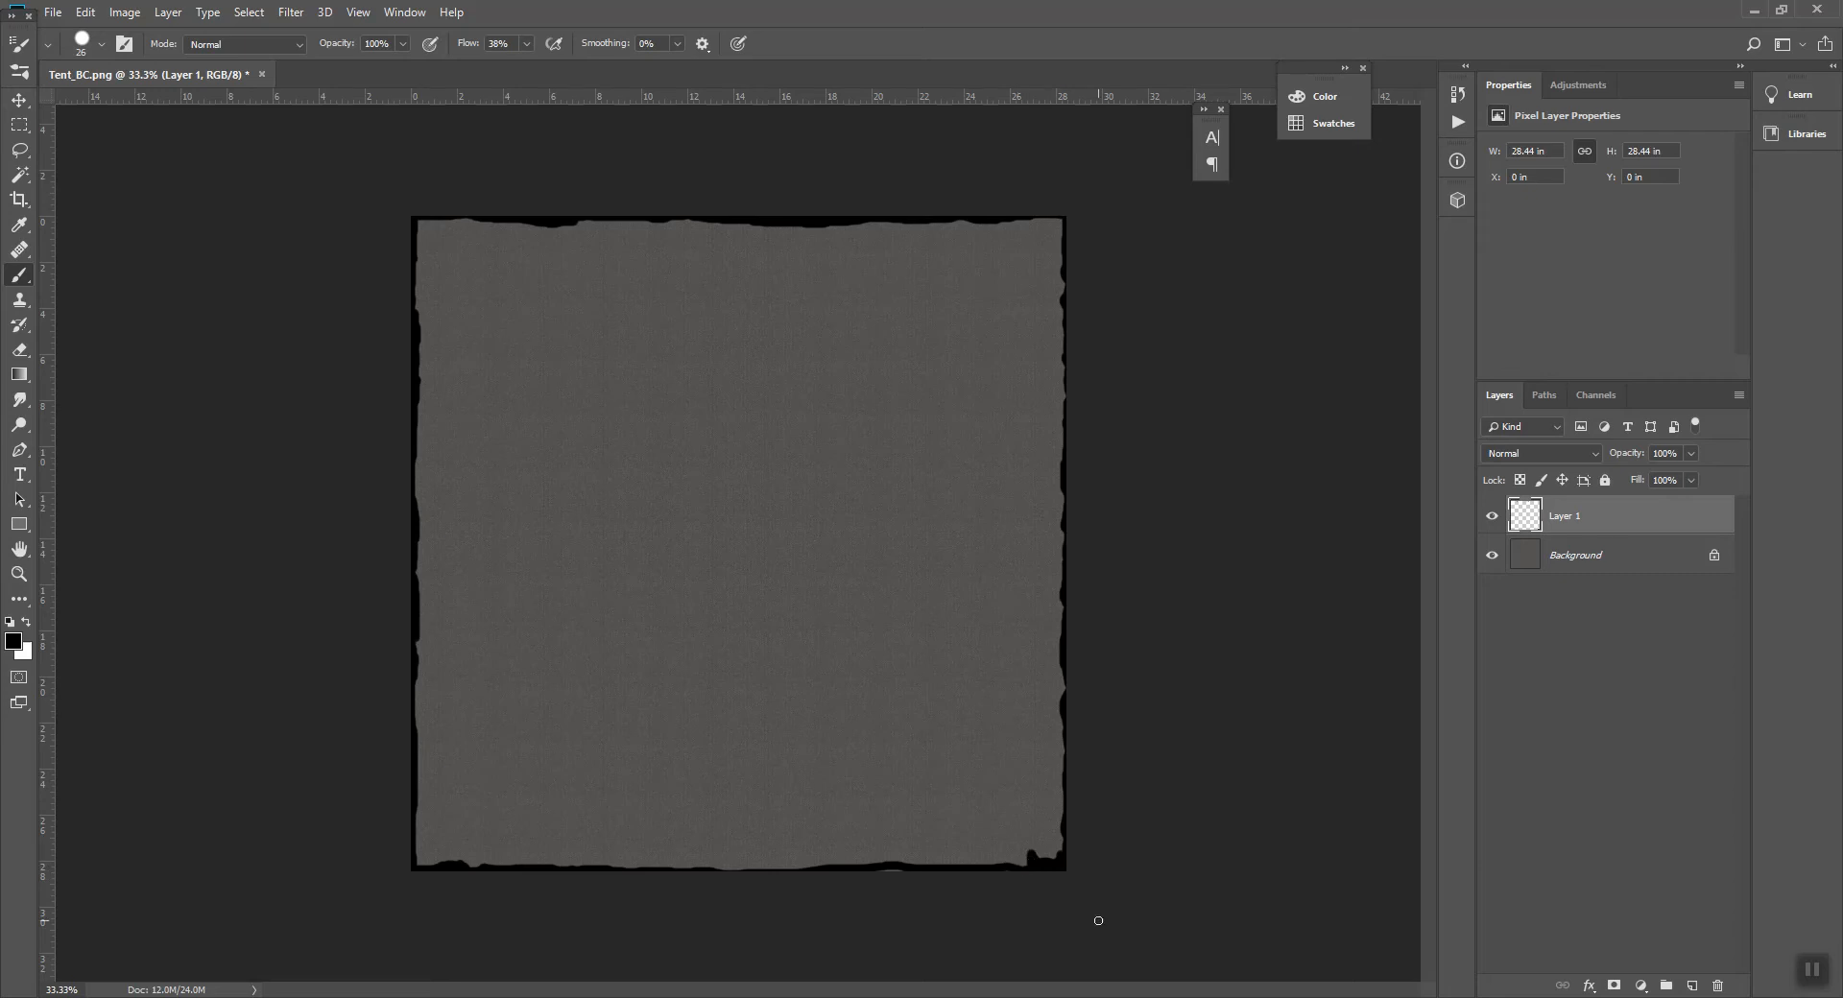
- Undo the bottom border stroke and repaint a ragged black edge along the tent texture's lower side on Layer 1
key(ctrl+z)
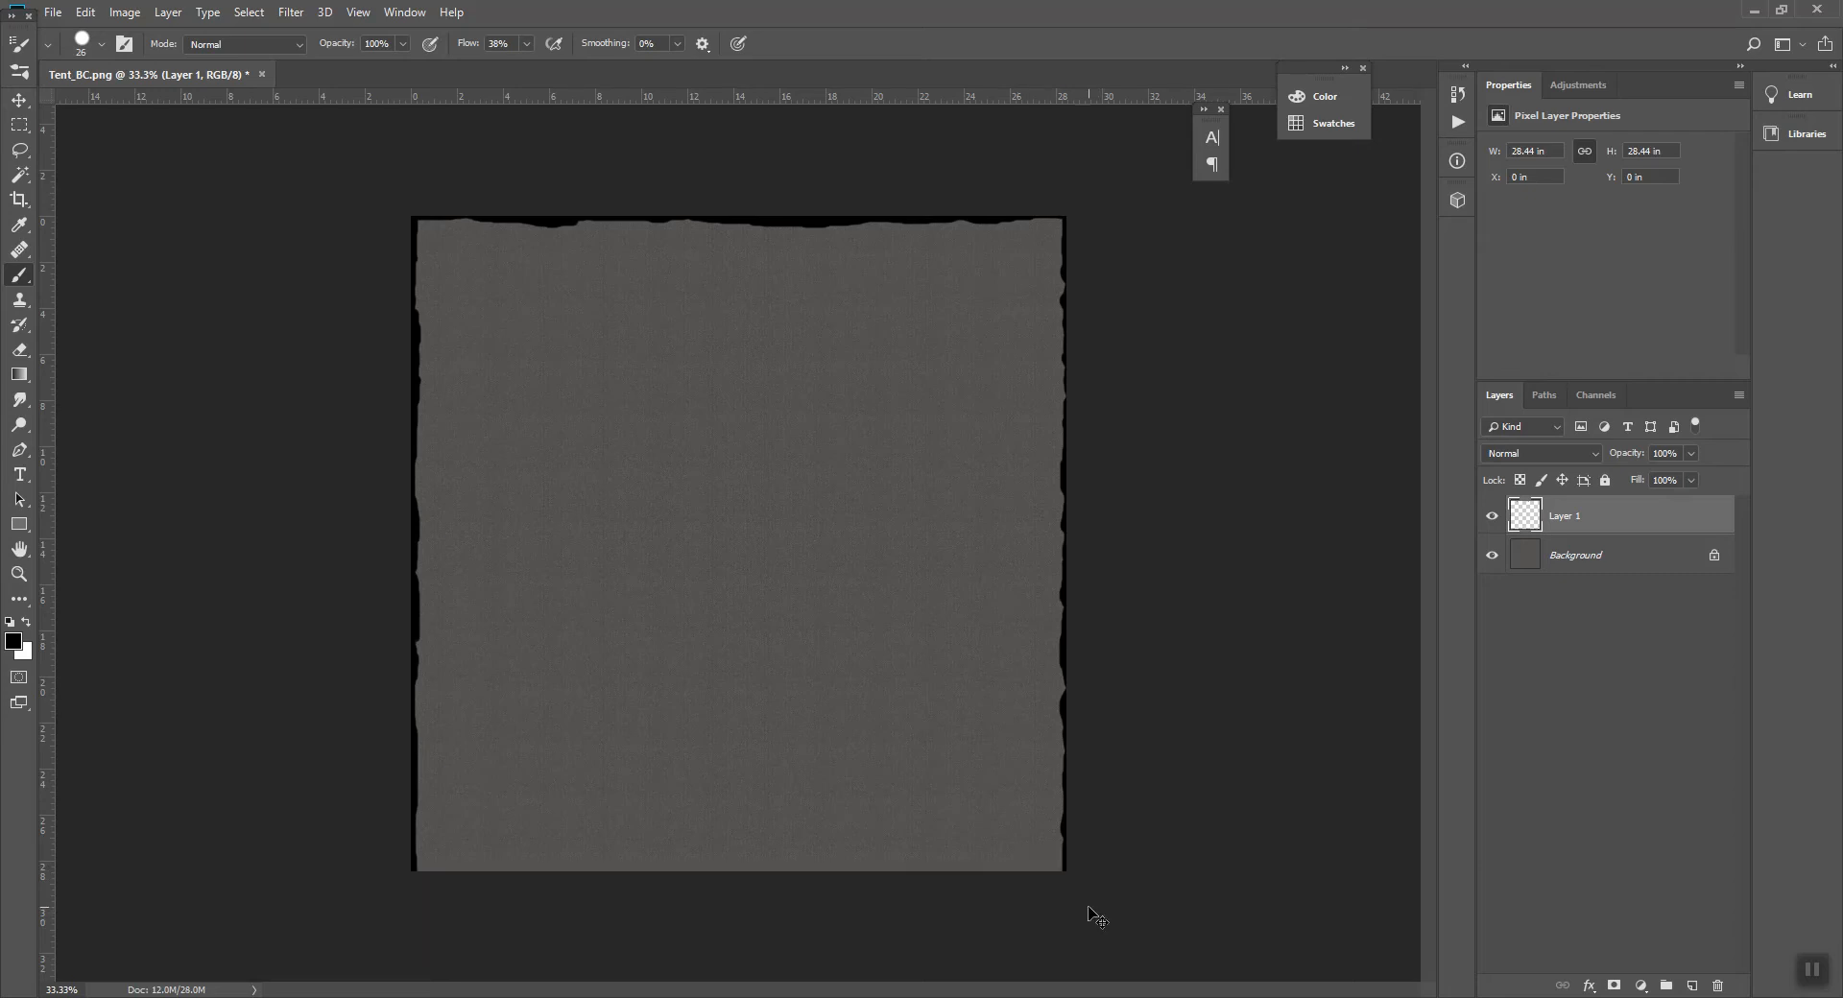
mouse_move(428, 872)
mouse_down()
mouse_move(496, 873)
mouse_move(457, 875)
mouse_up()
key(ctrl+z)
drag(428, 867, 1082, 867)
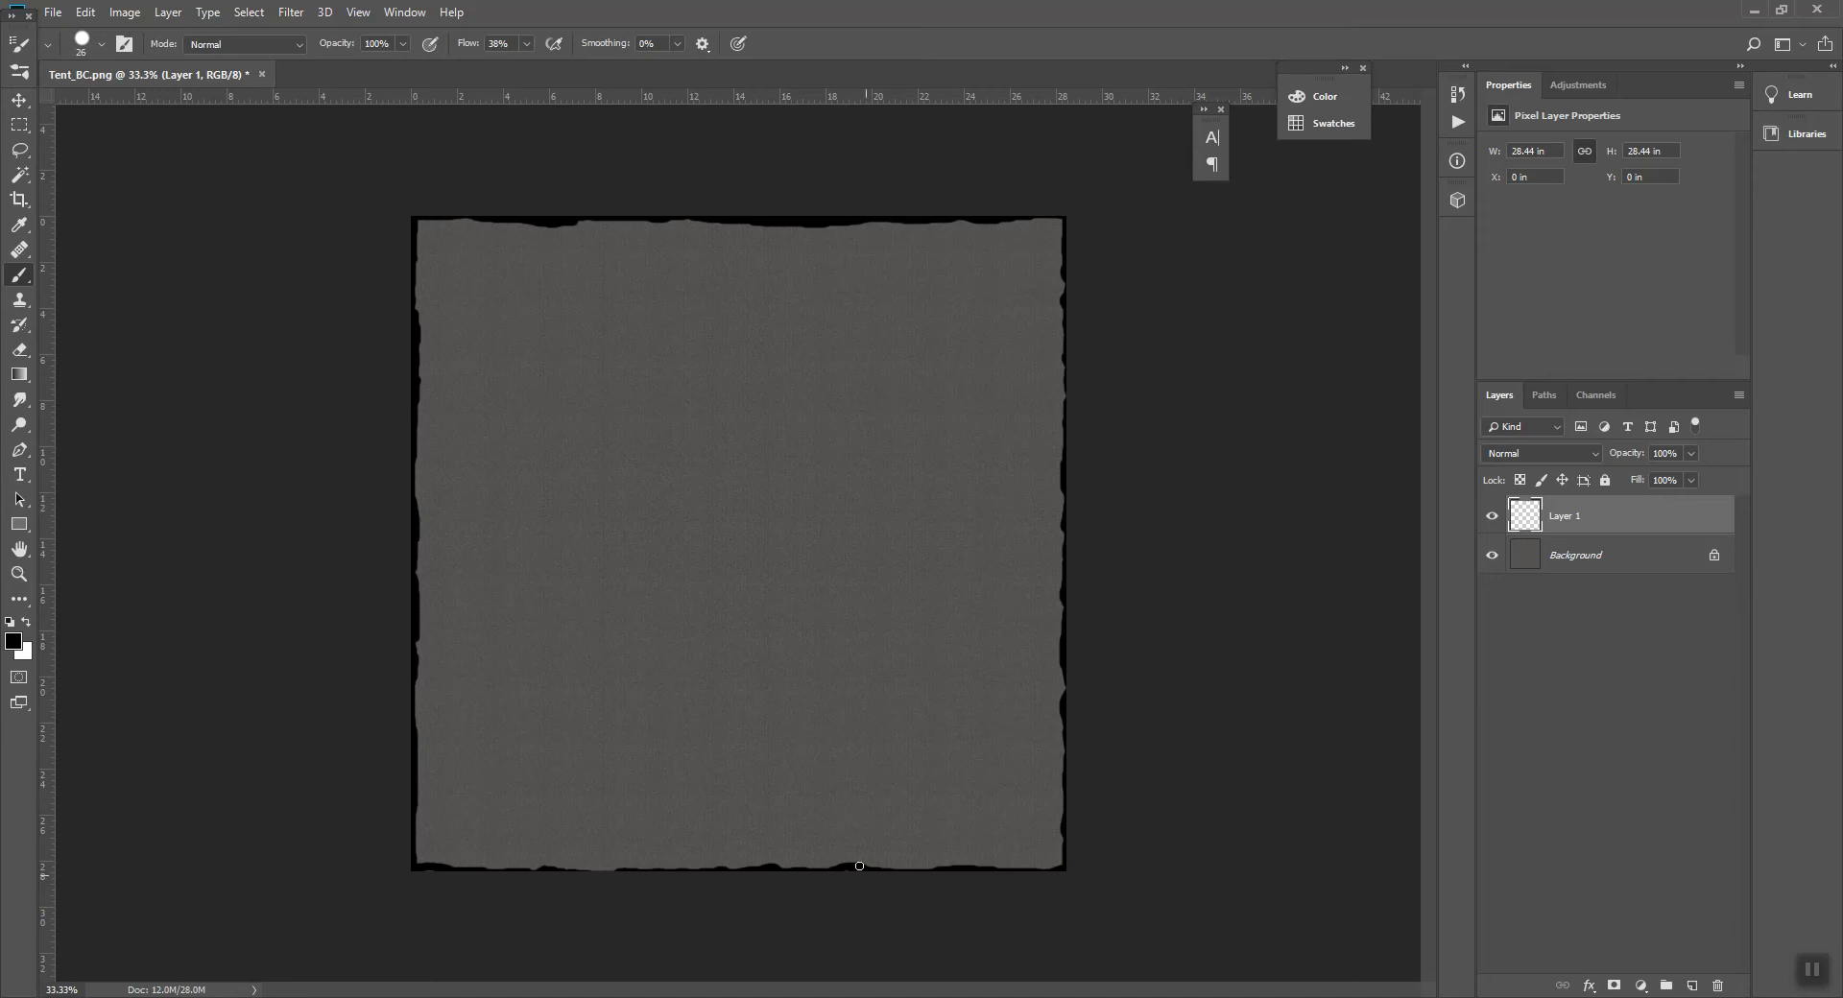
- Fill the remaining thin gaps in the black border along the texture's lower edge with short brush strokes
key(ctrl+plus)
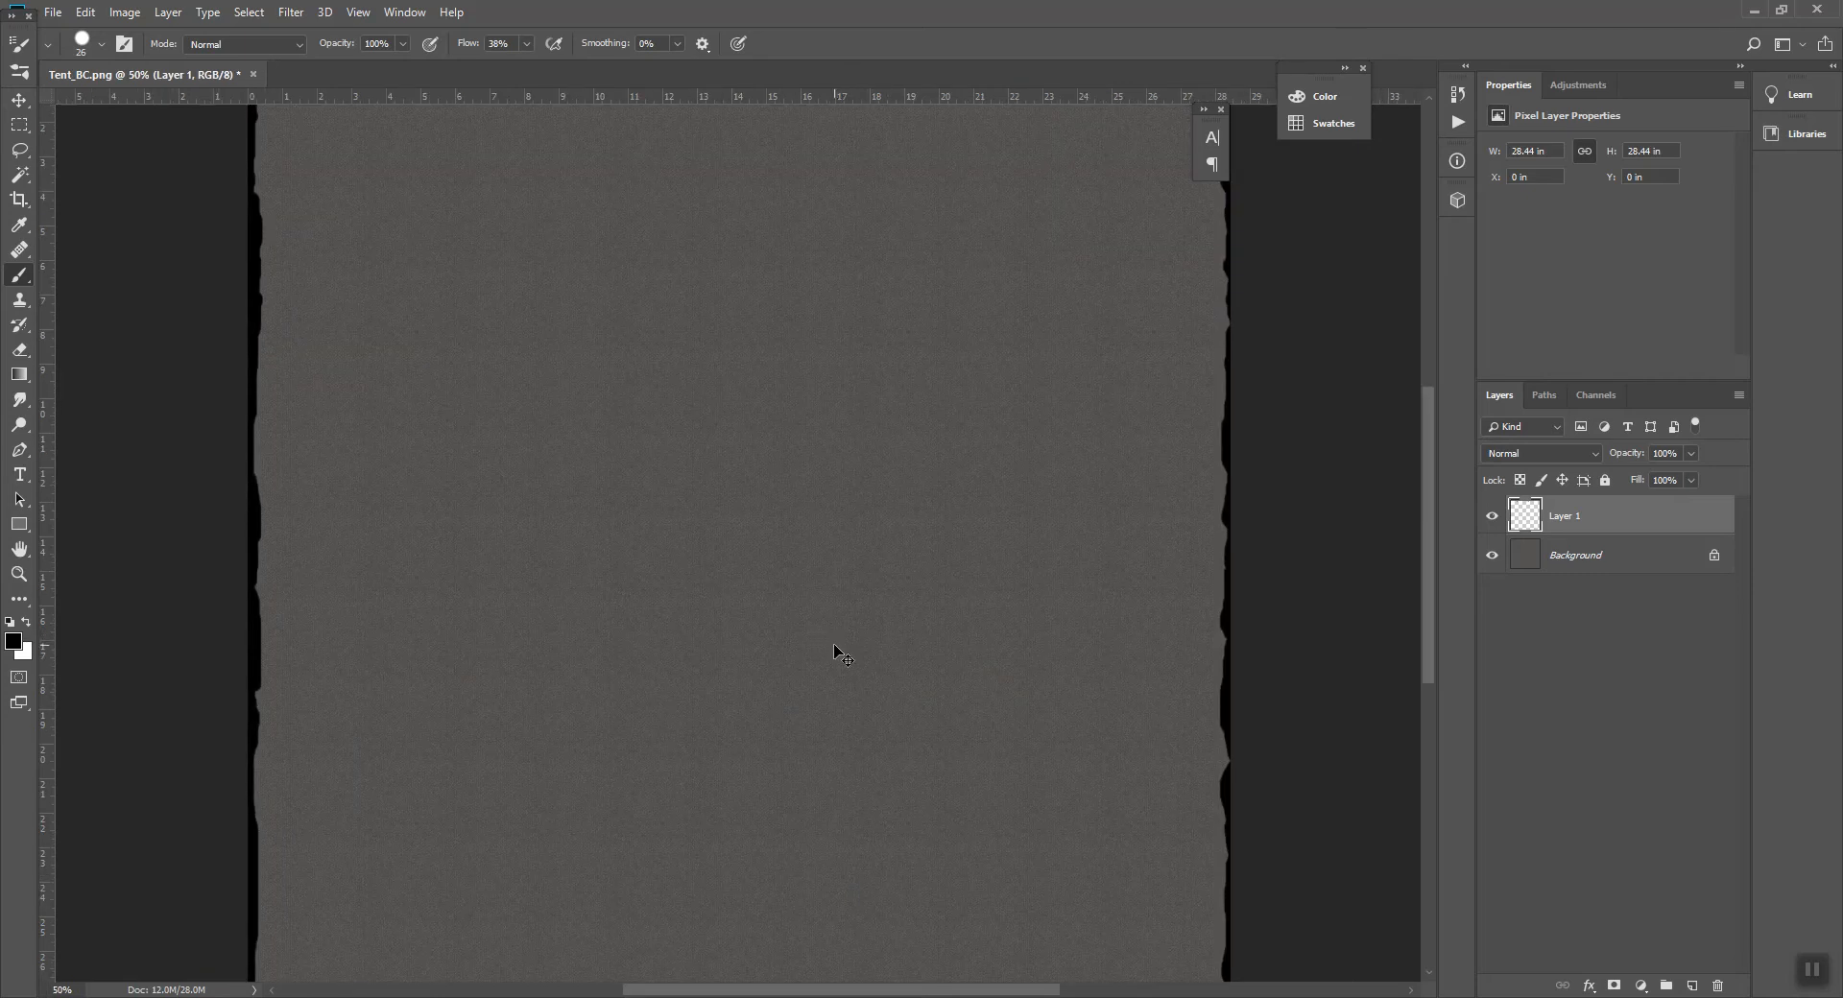
key(ctrl+plus)
drag(822, 847, 835, 288)
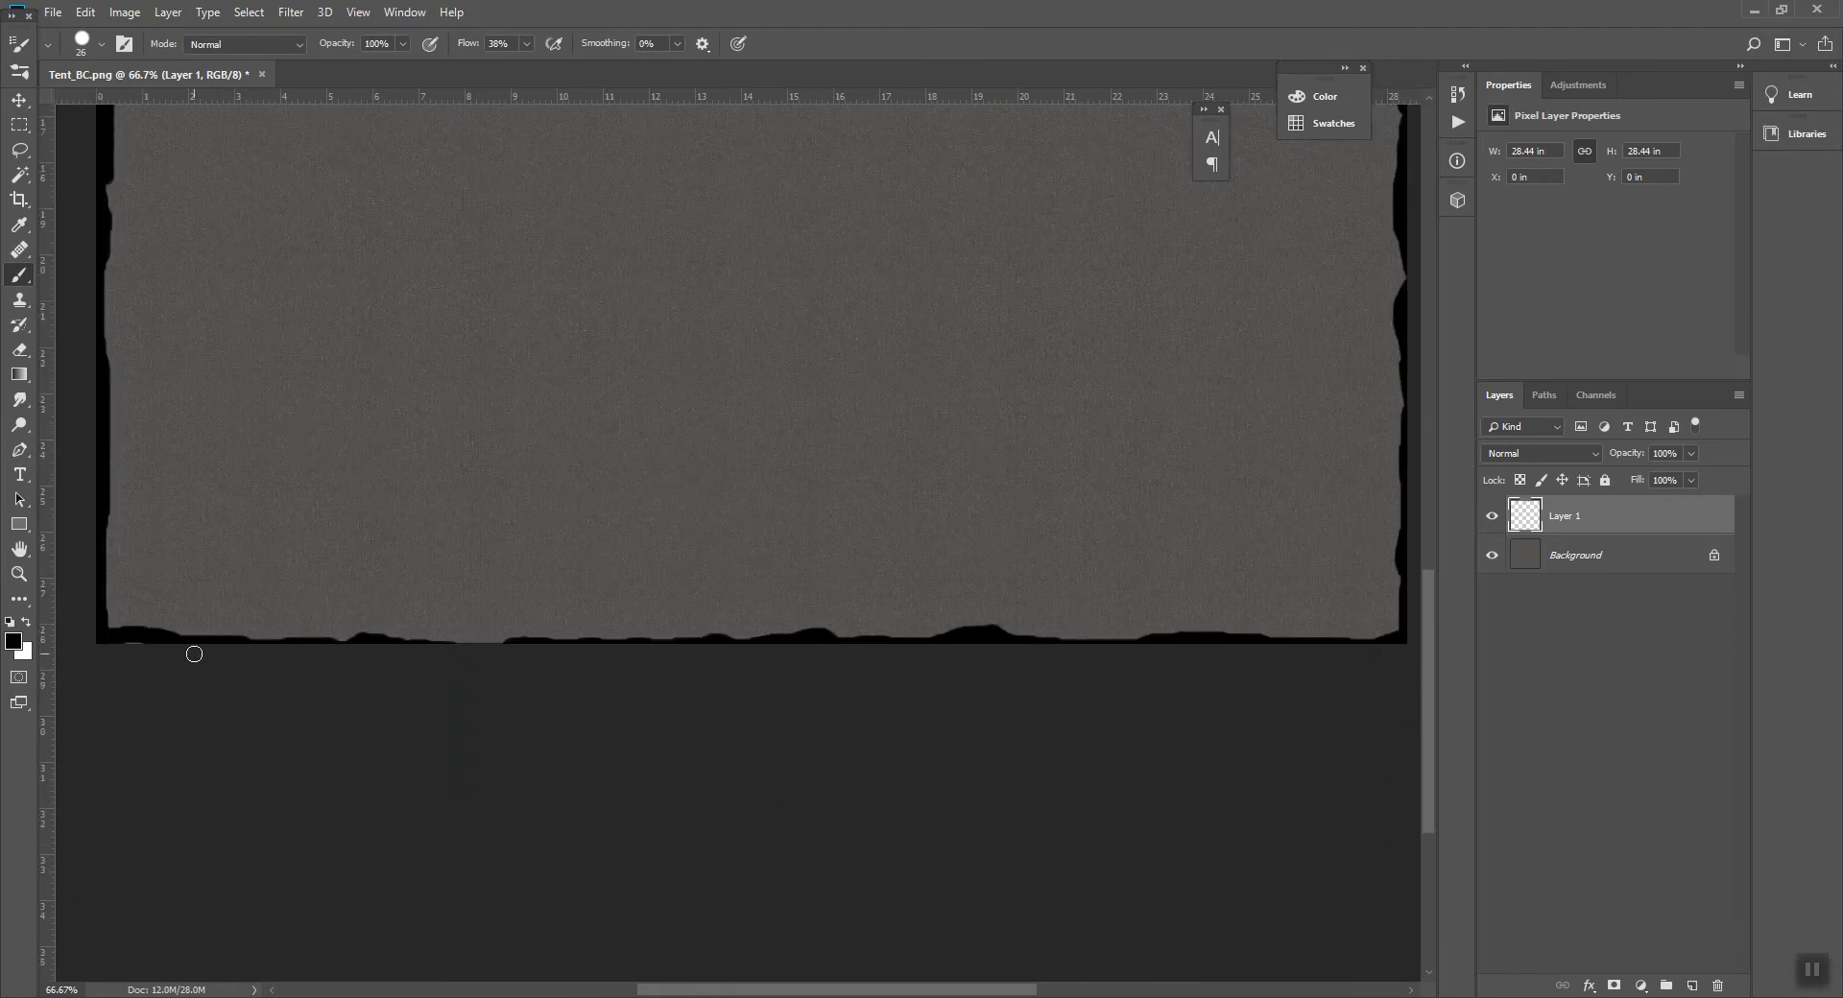
drag(119, 641, 155, 643)
drag(441, 646, 502, 645)
key(ctrl+minus)
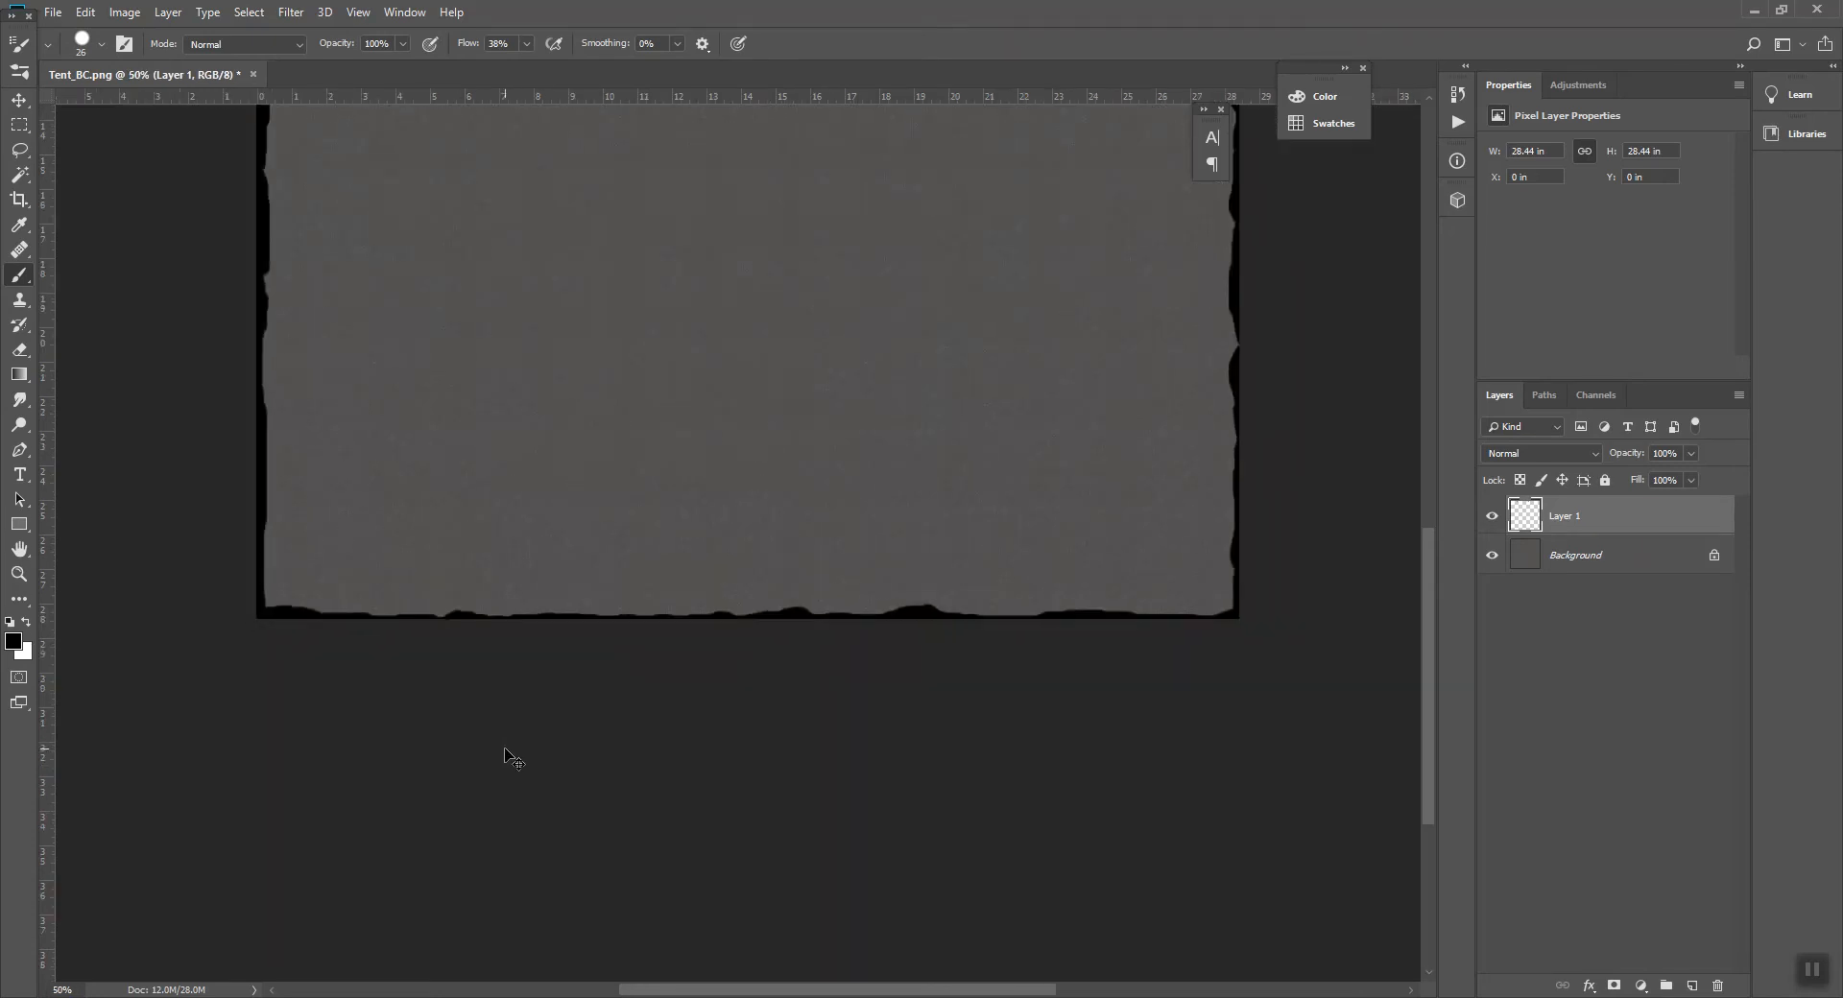
key(ctrl+minus)
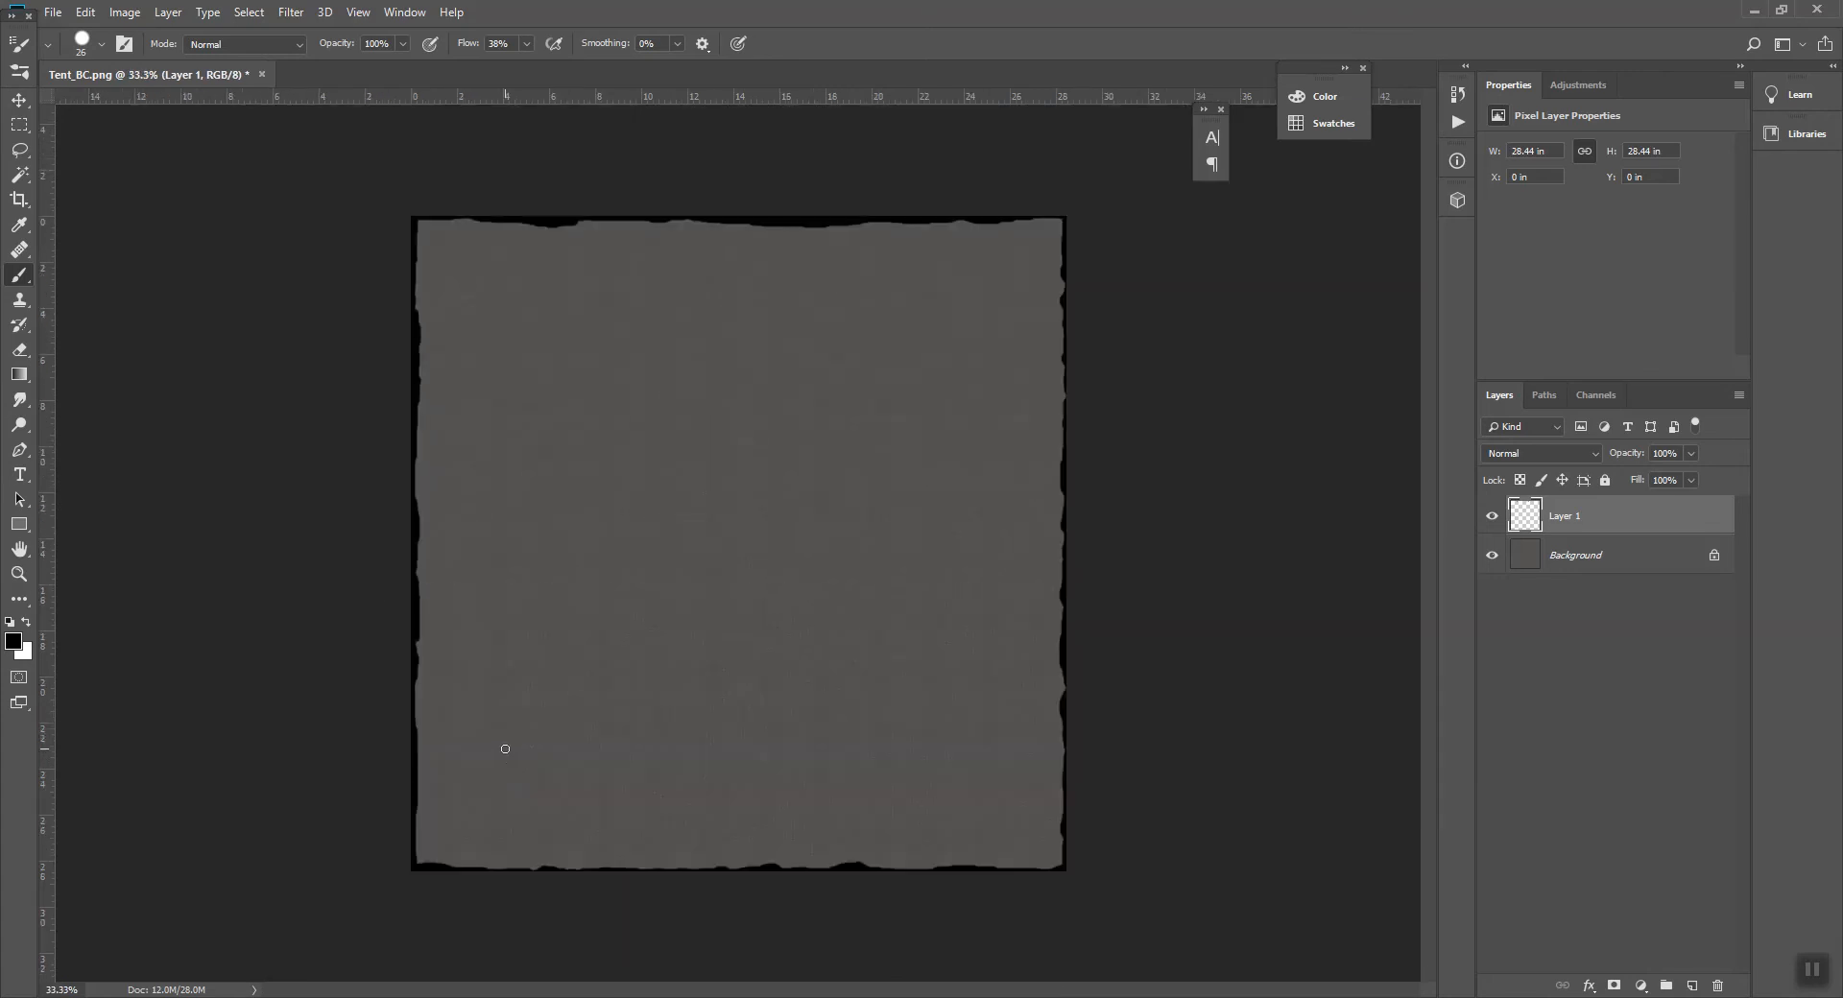
- Make the Background layer active and set the foreground colour to white (ffffff)
click(1601, 562)
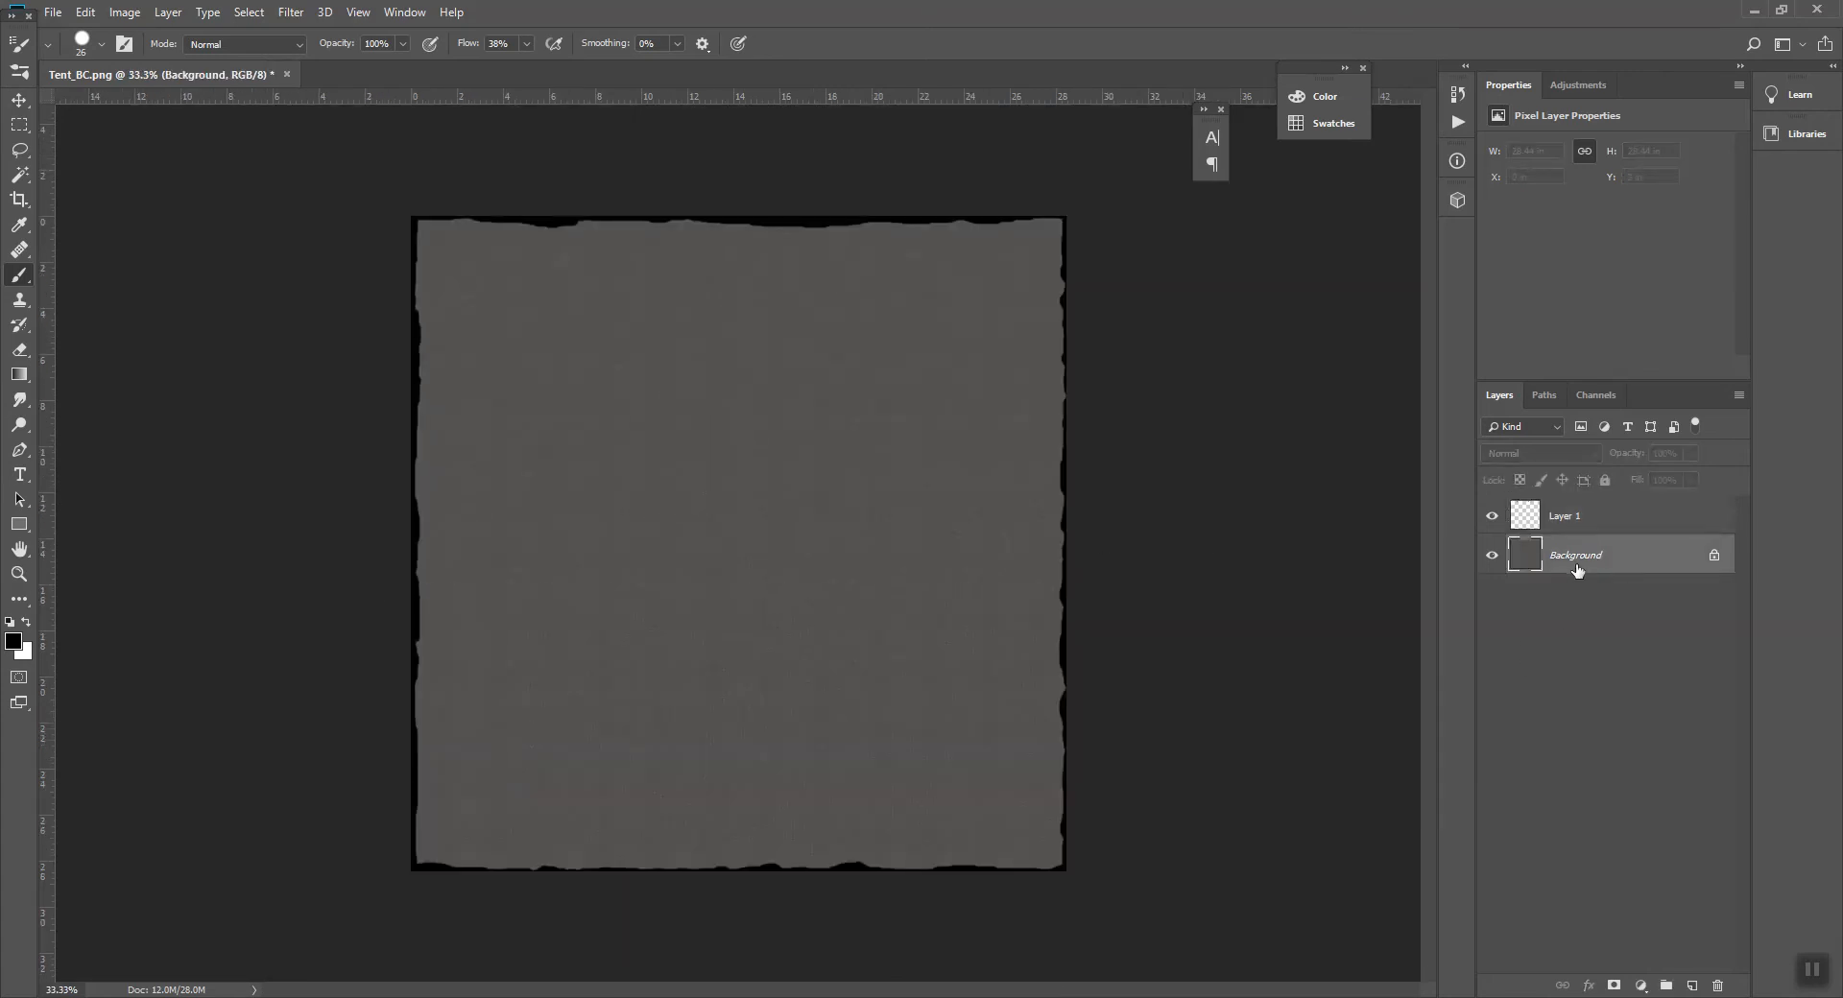
click(17, 645)
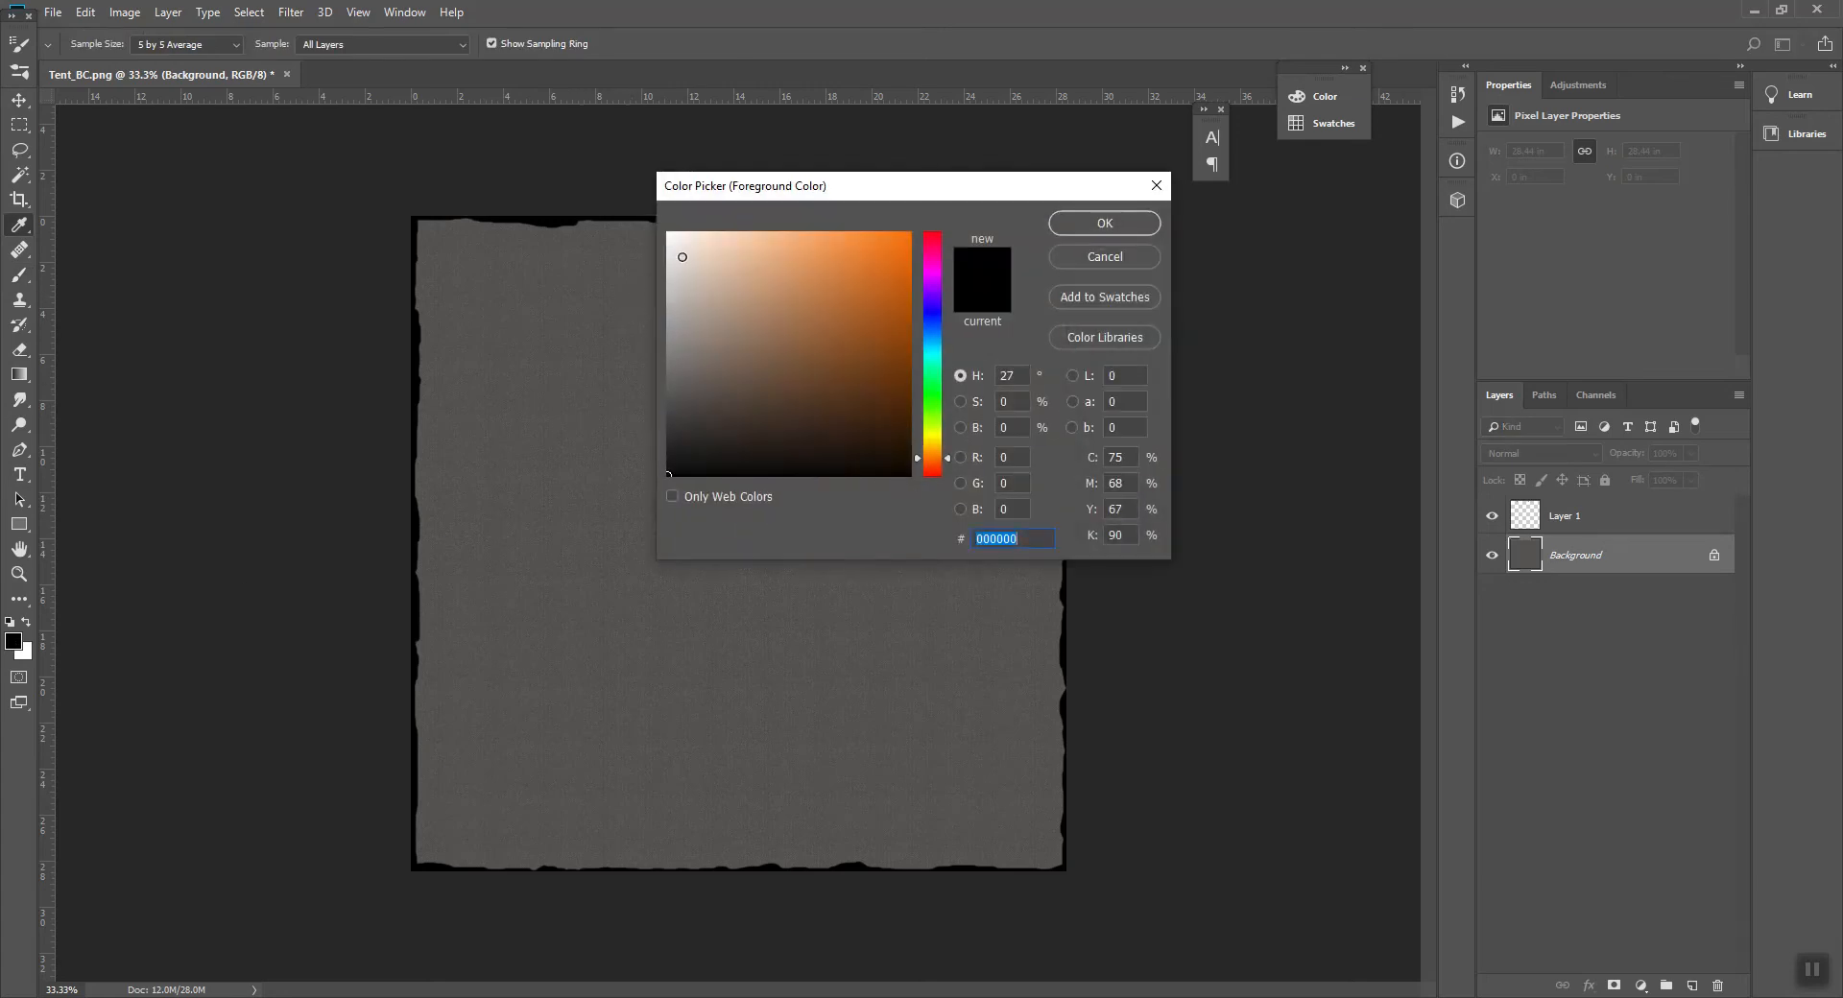
drag(682, 256, 671, 235)
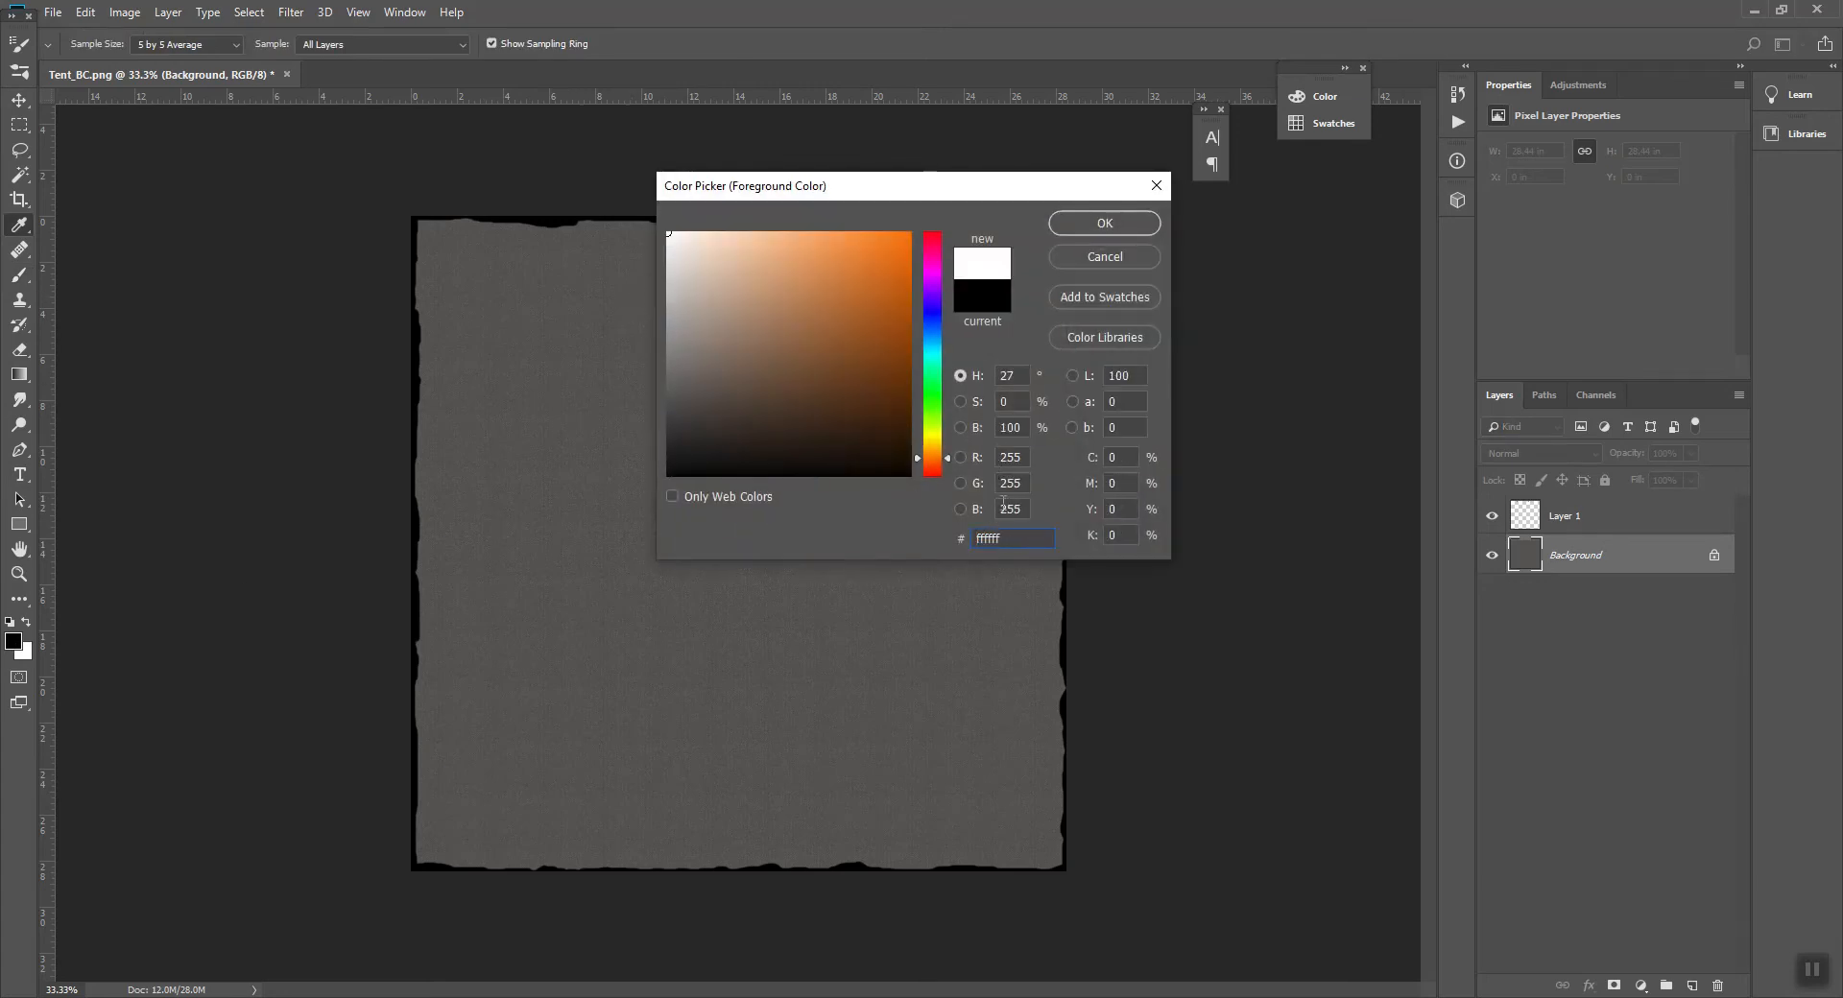
click(1101, 224)
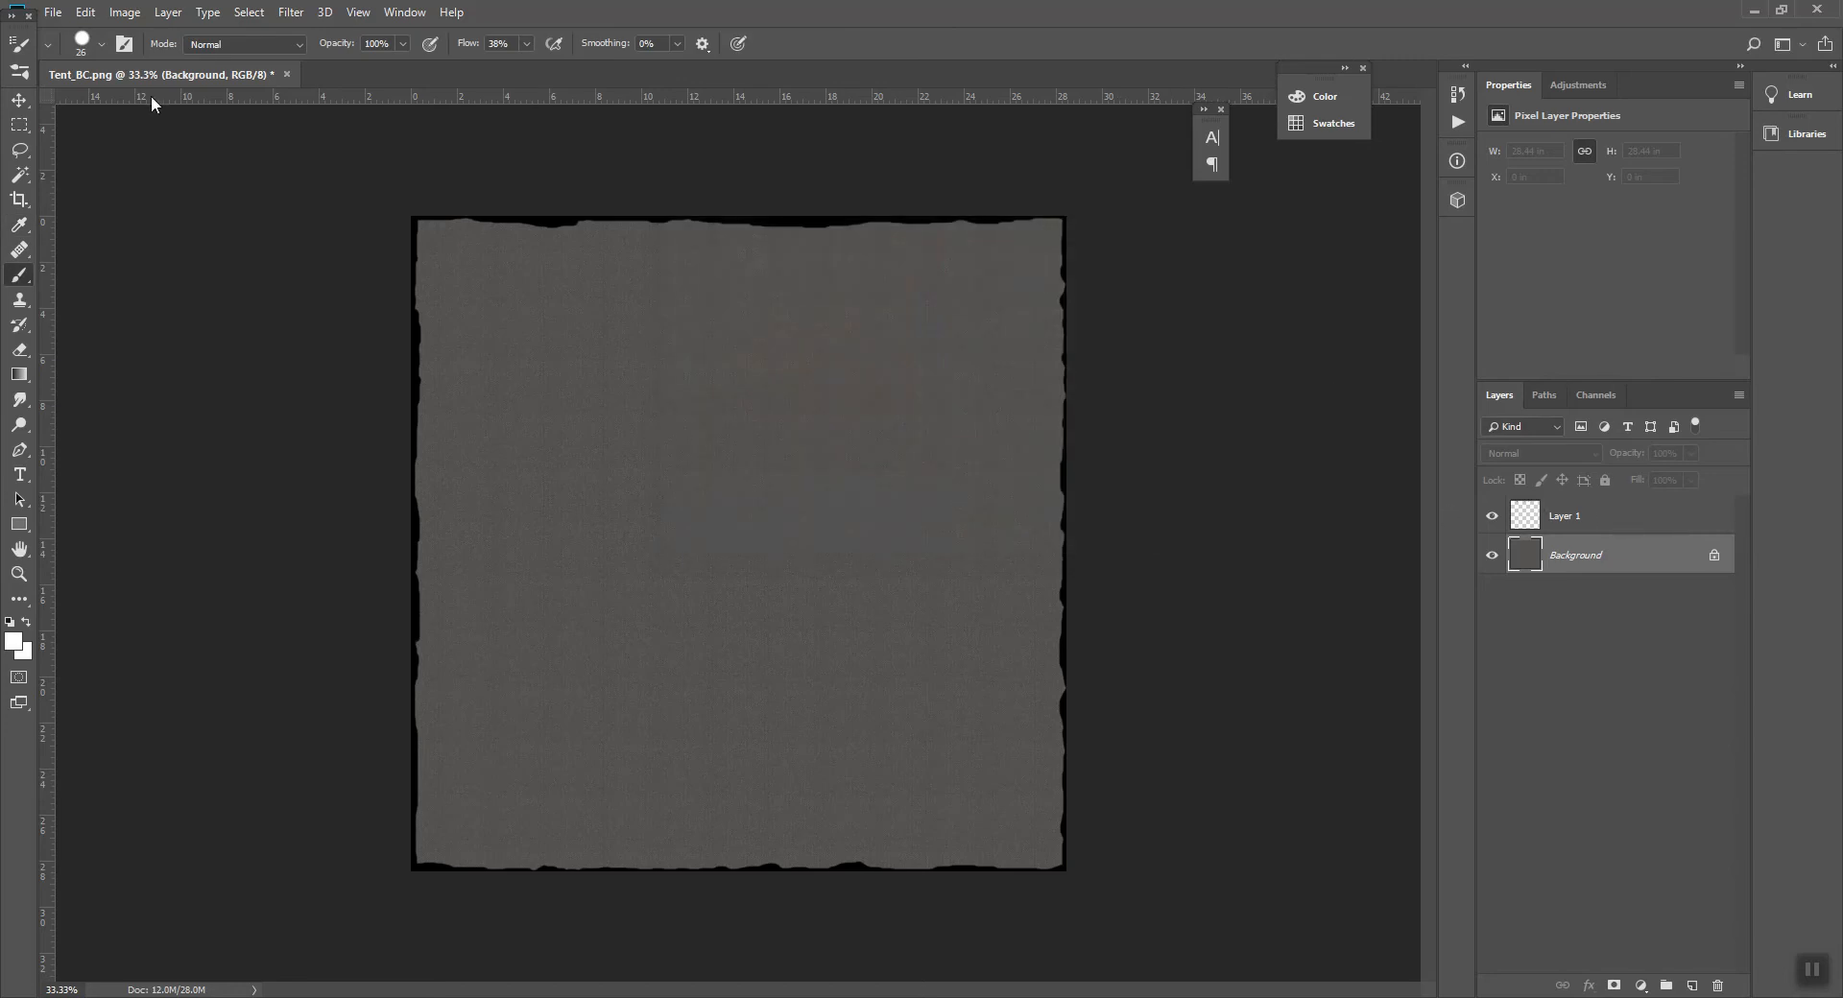
- Fill the Background layer with the foreground colour in Normal mode at 100% opacity
click(85, 12)
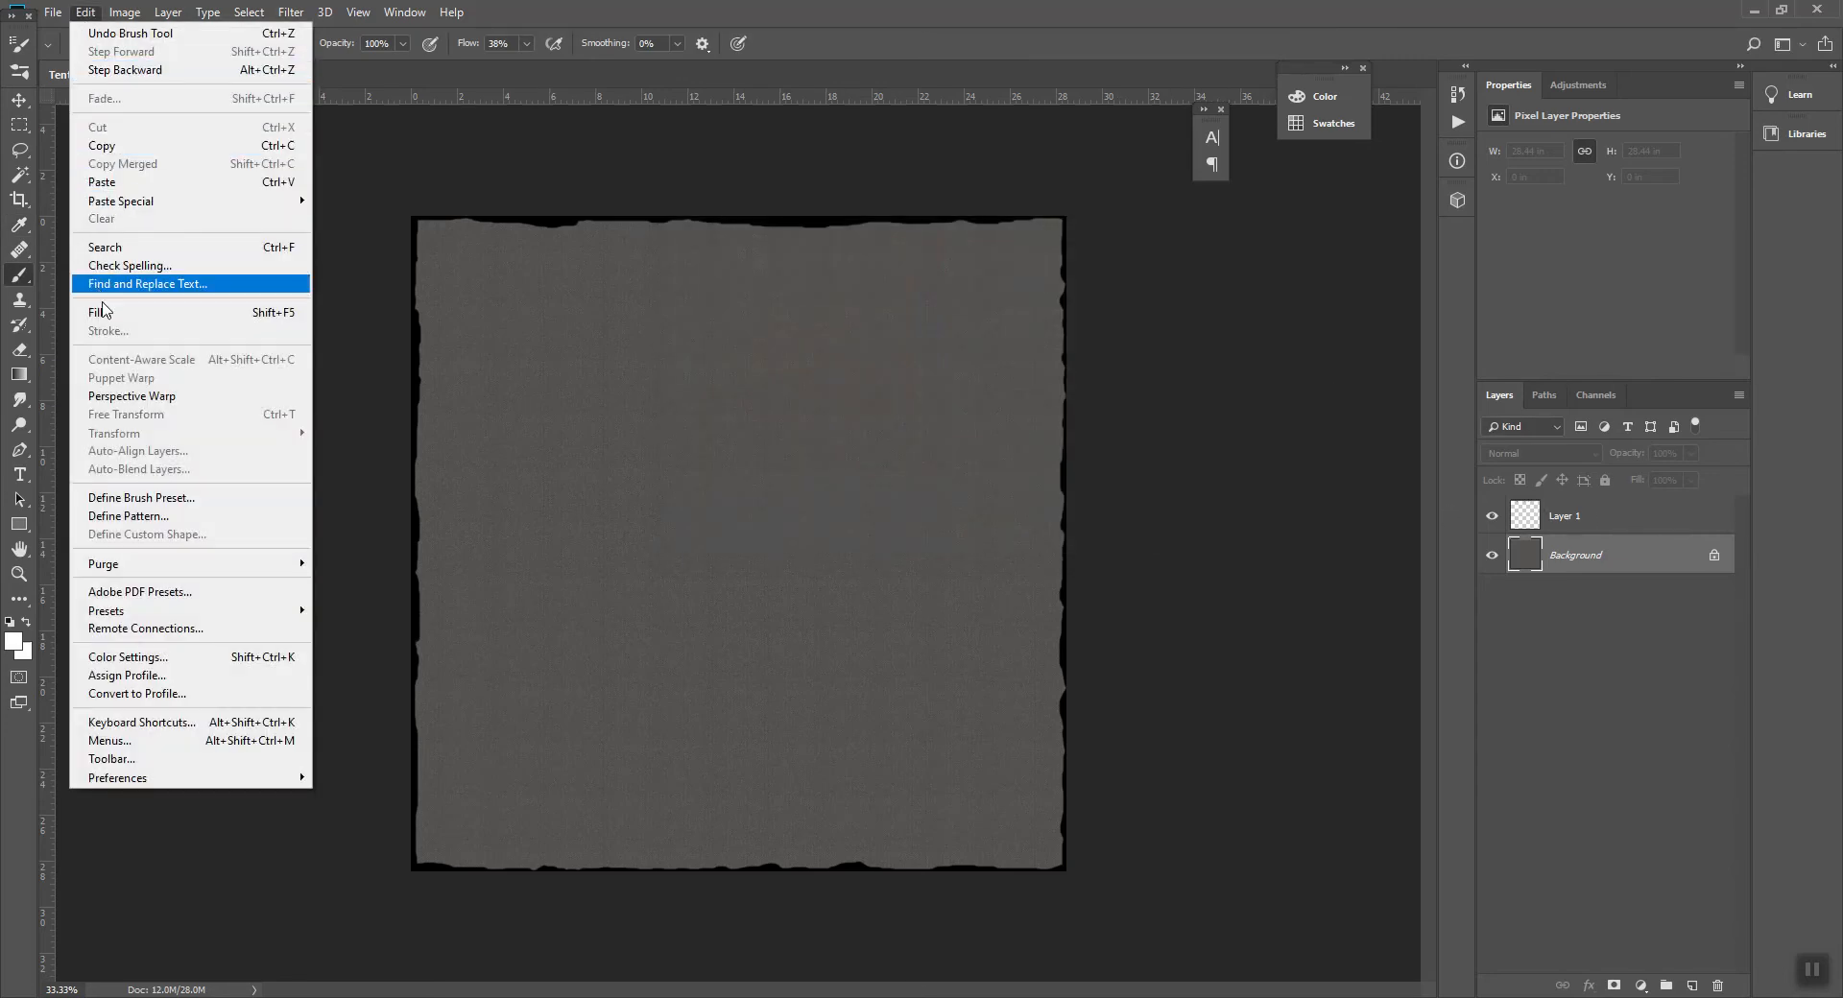
click(124, 315)
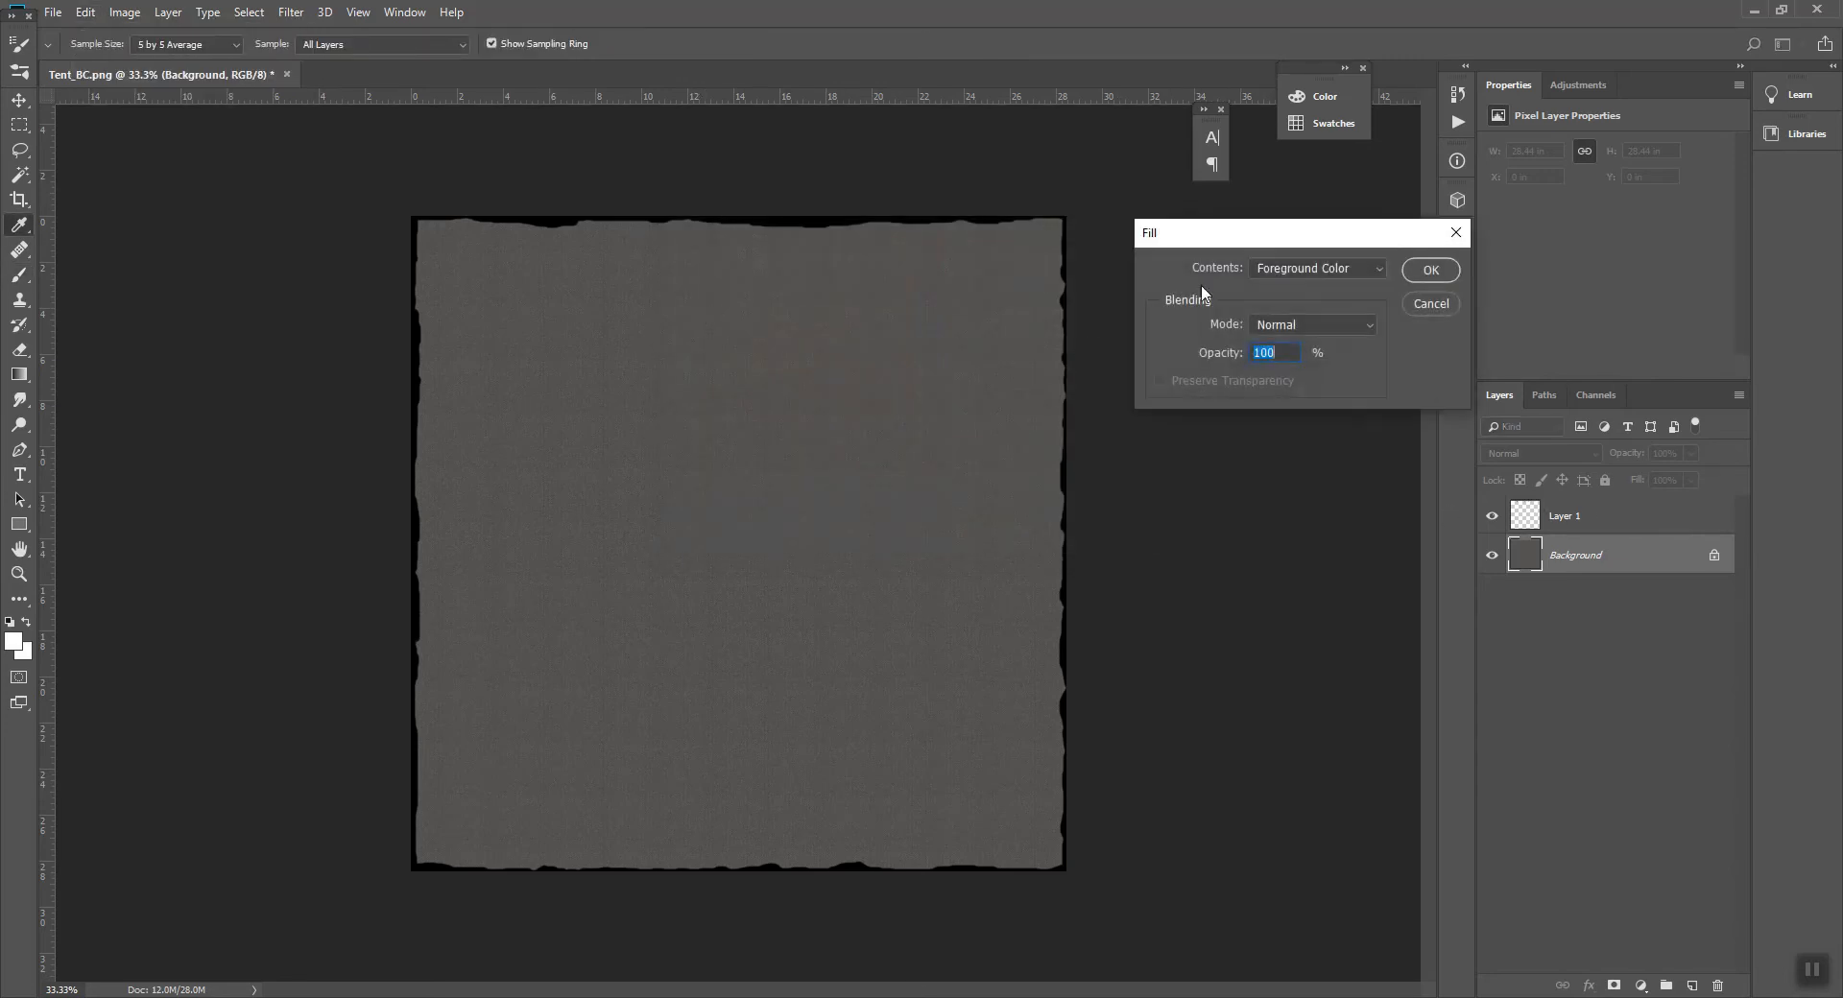
click(1340, 271)
click(1338, 282)
click(1417, 276)
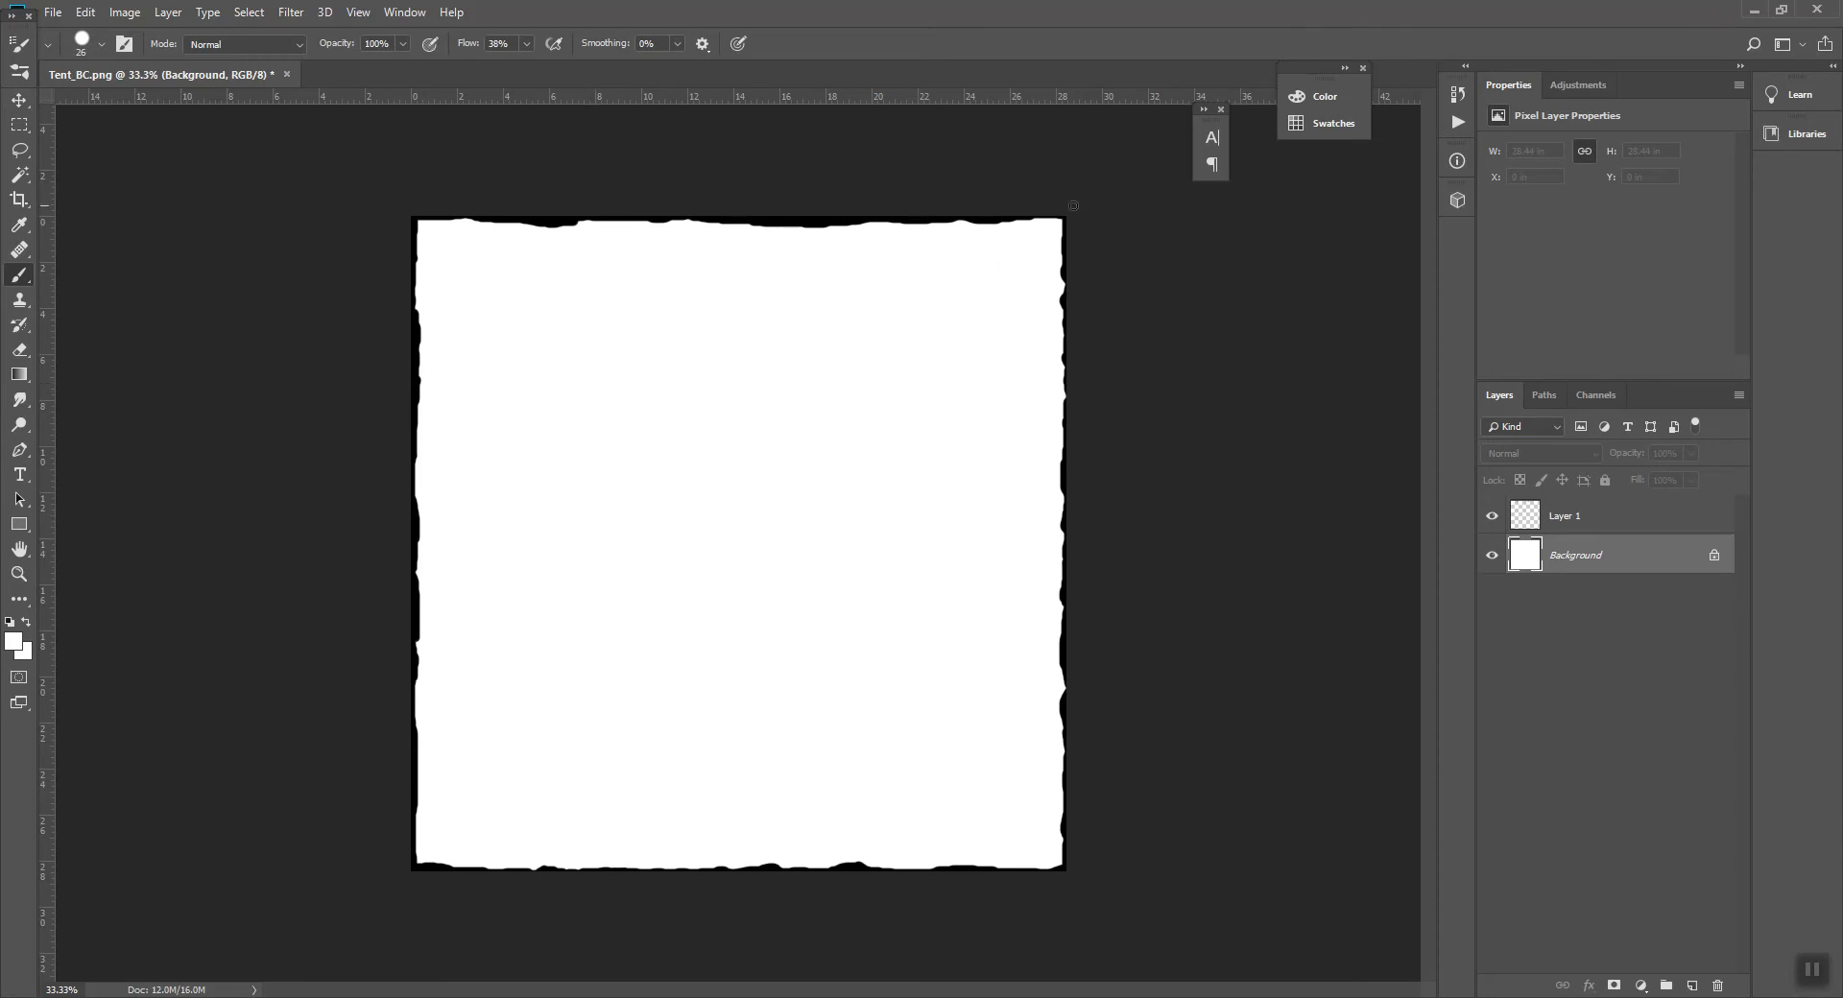
- Save the document as a layered Photoshop file named Tent_O in the Wood folder, with Maximize Compatibility on
click(52, 13)
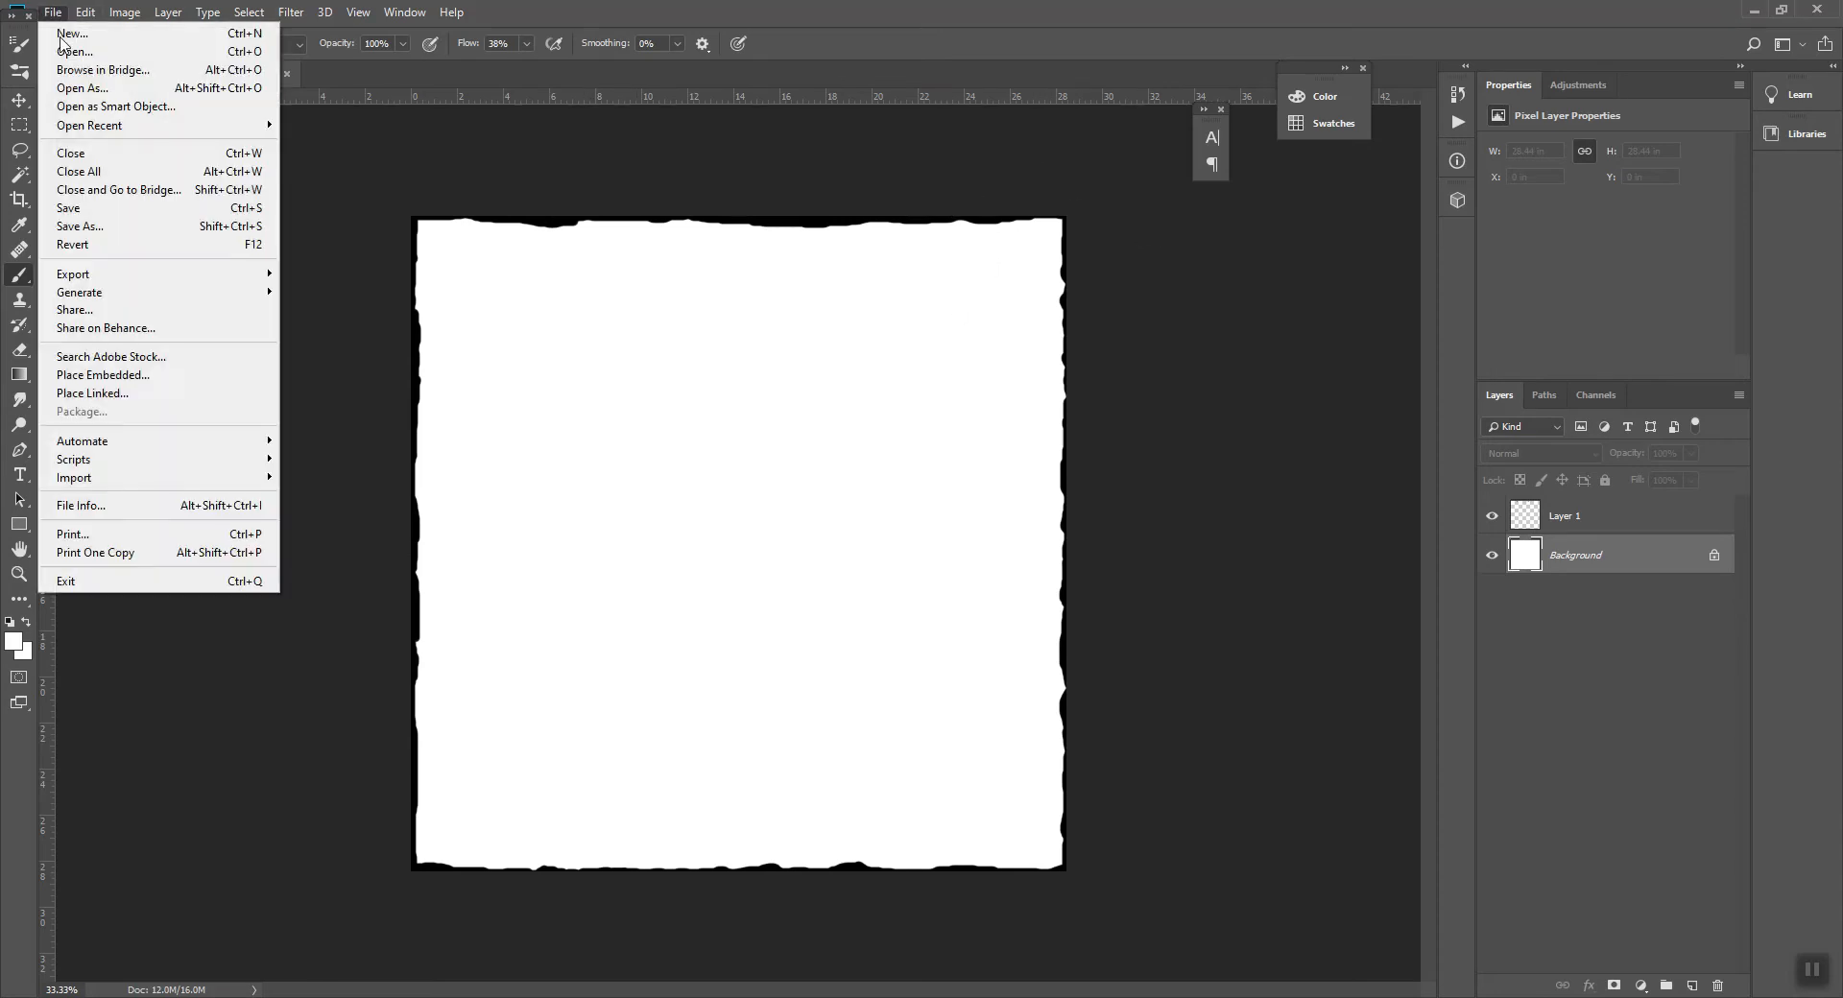
click(83, 226)
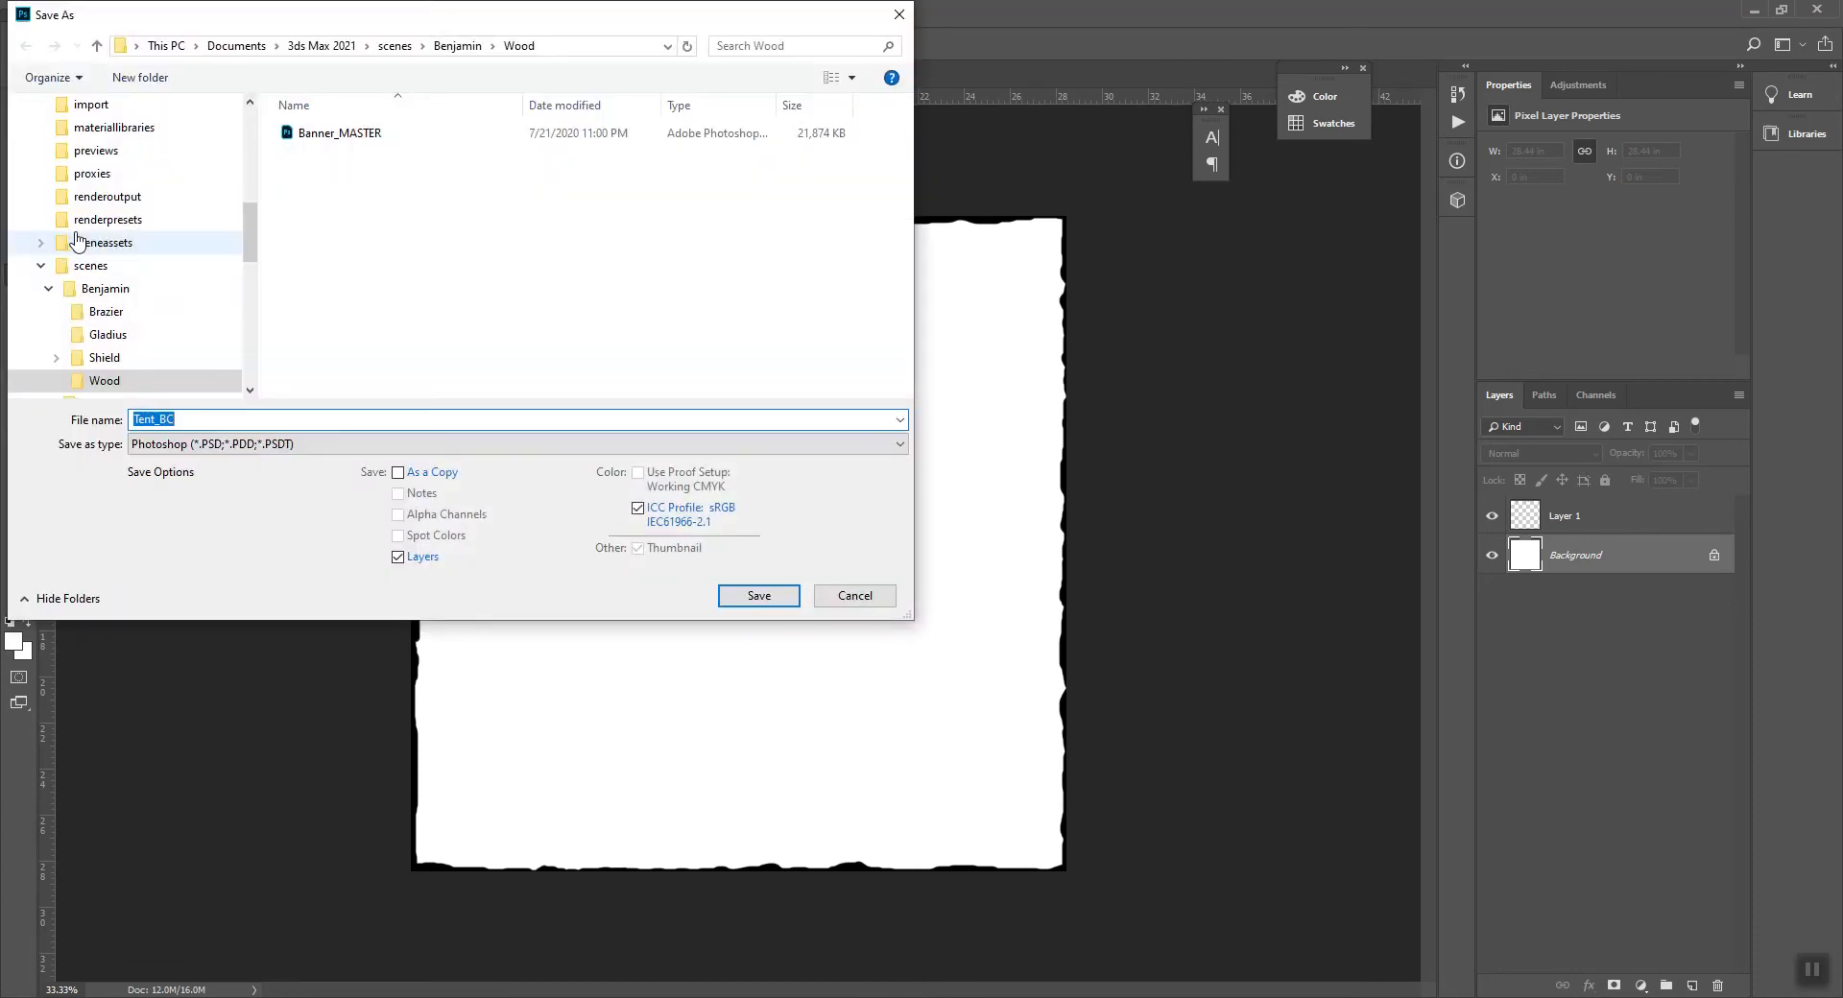
text(Tent_)
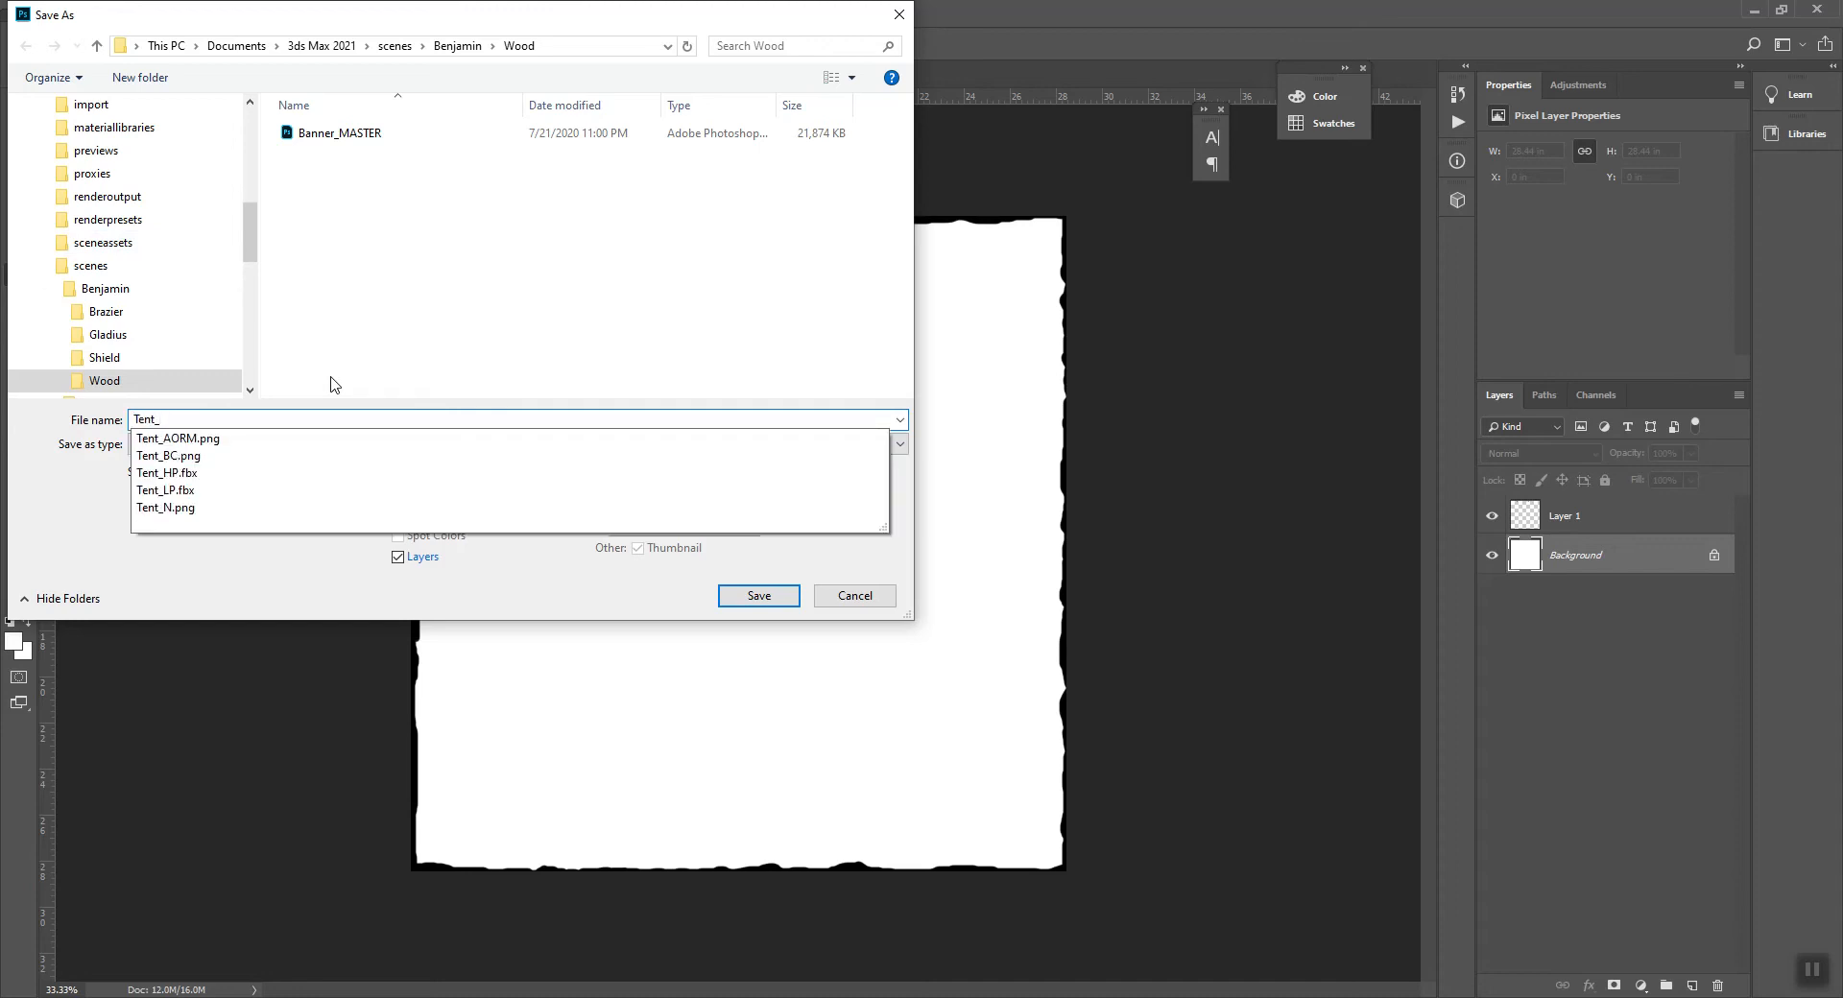
text(O)
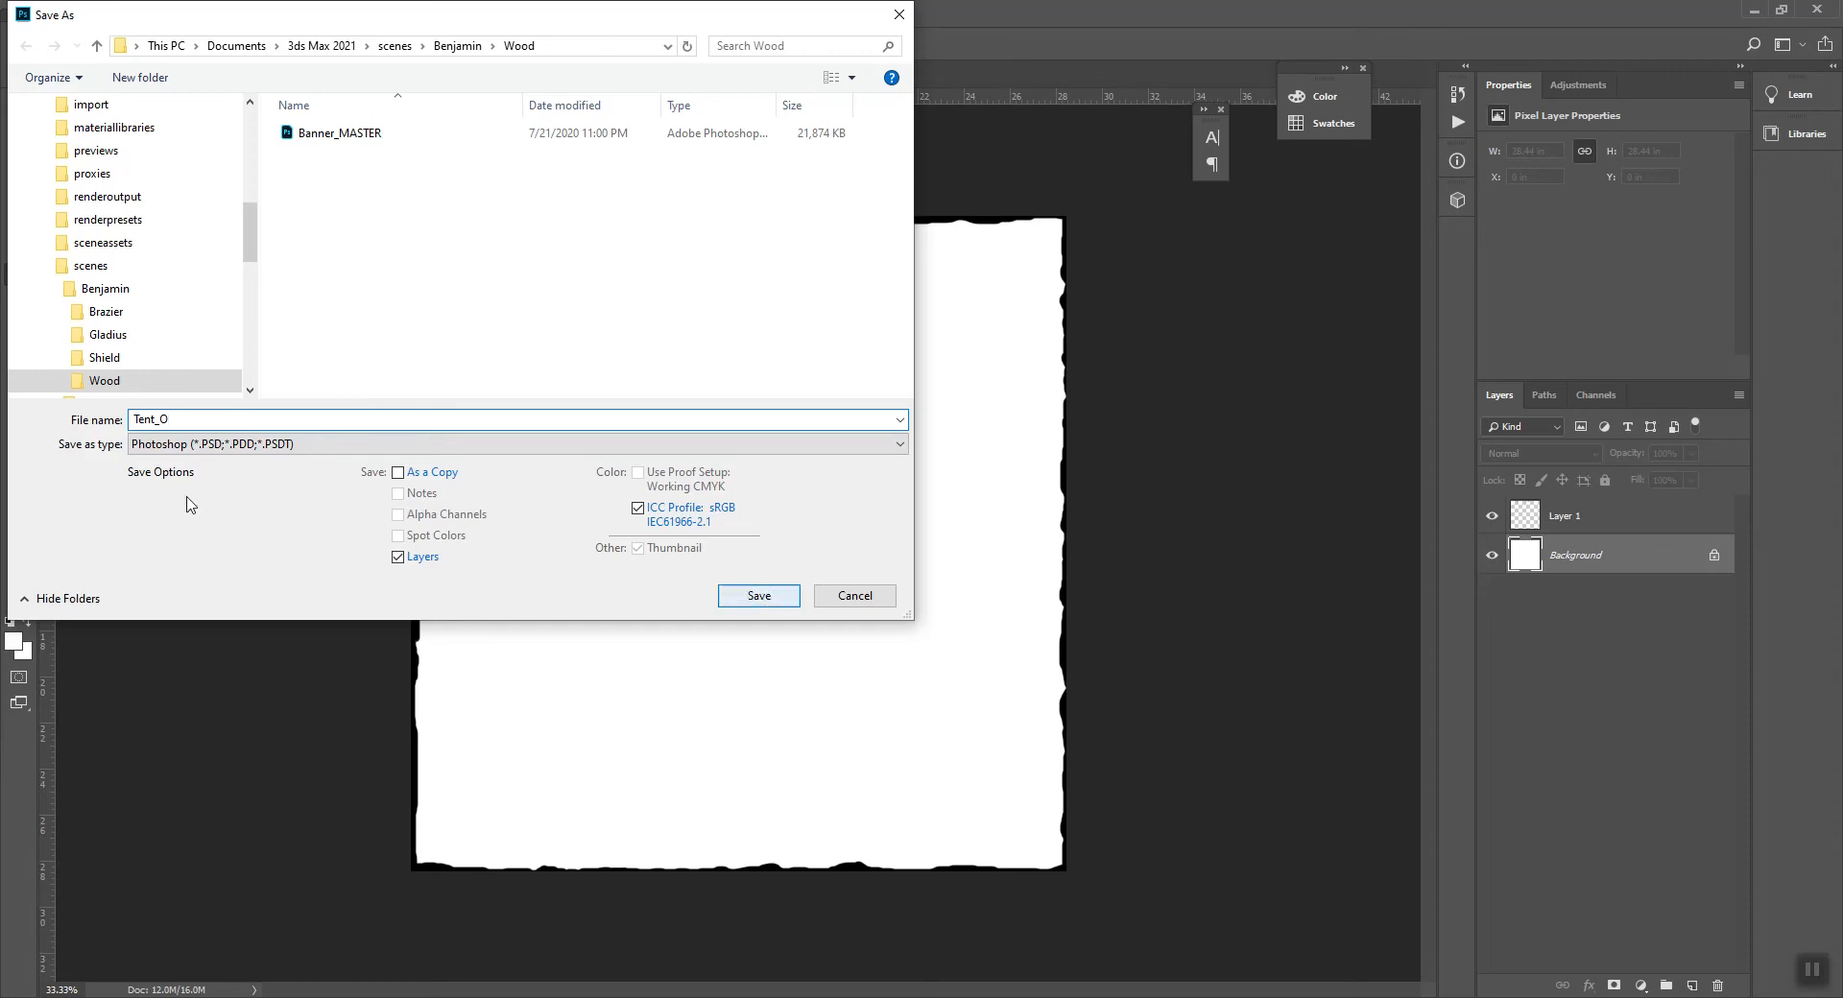
click(783, 596)
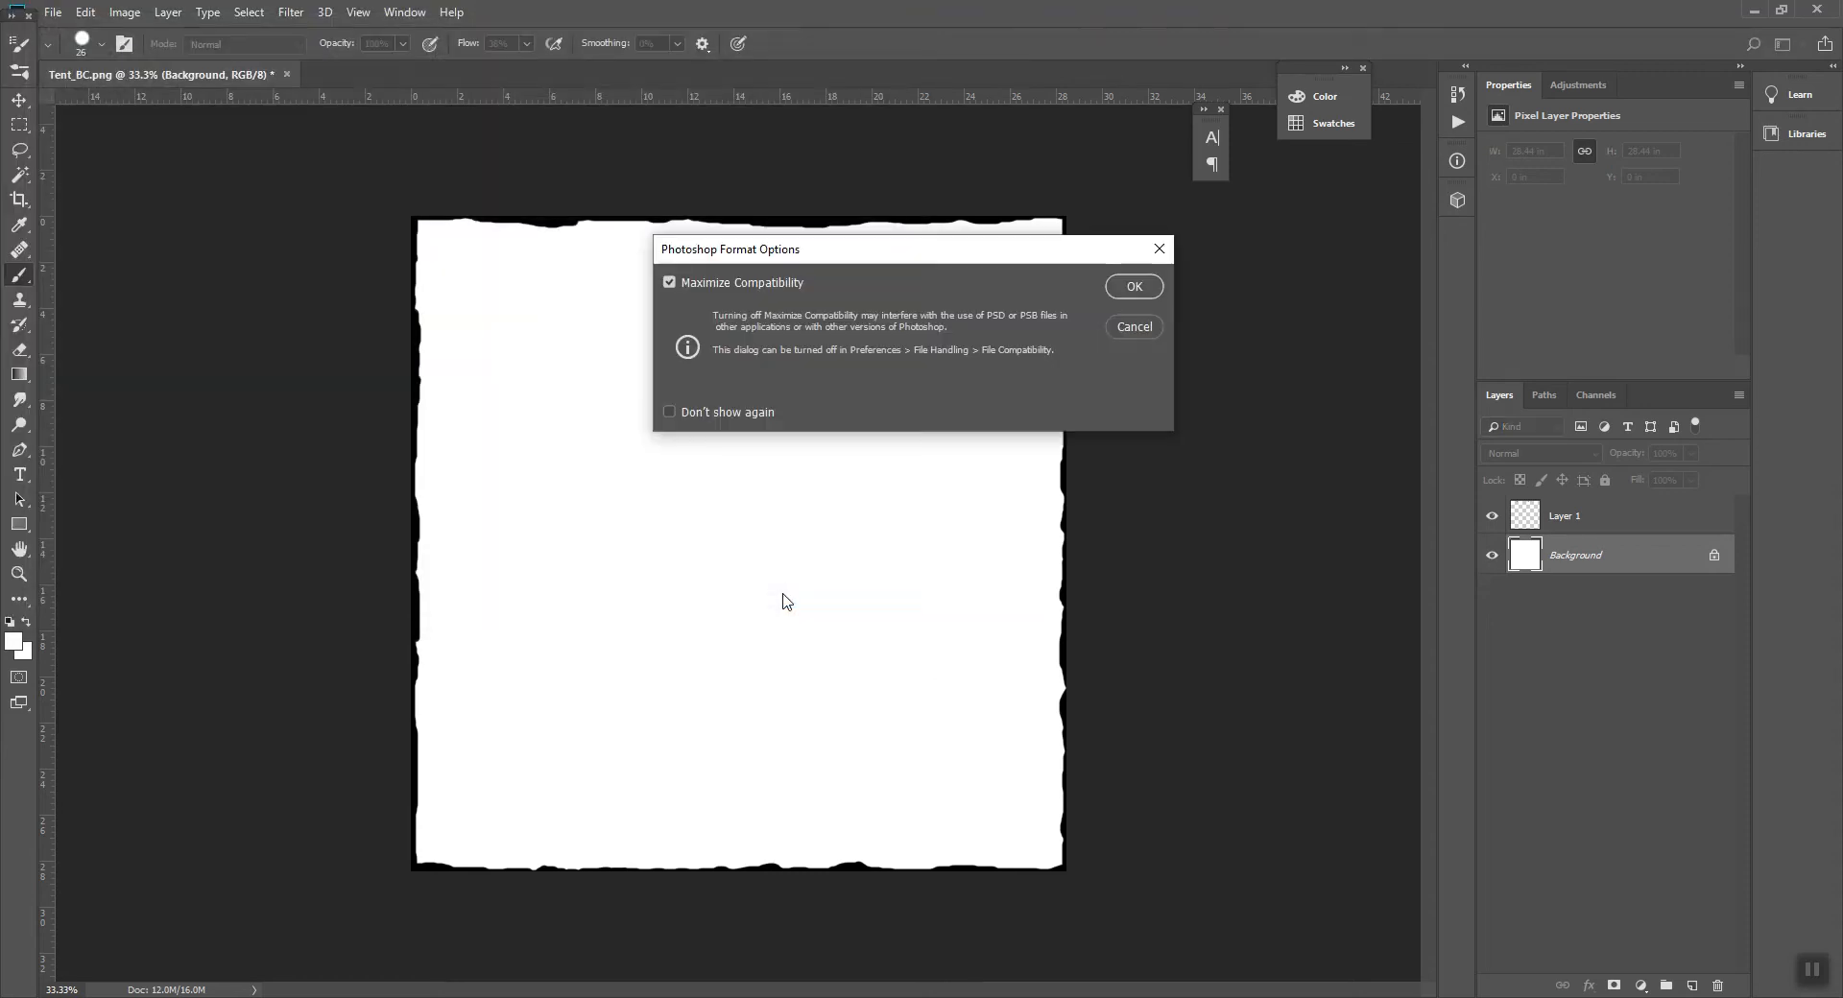
click(1138, 287)
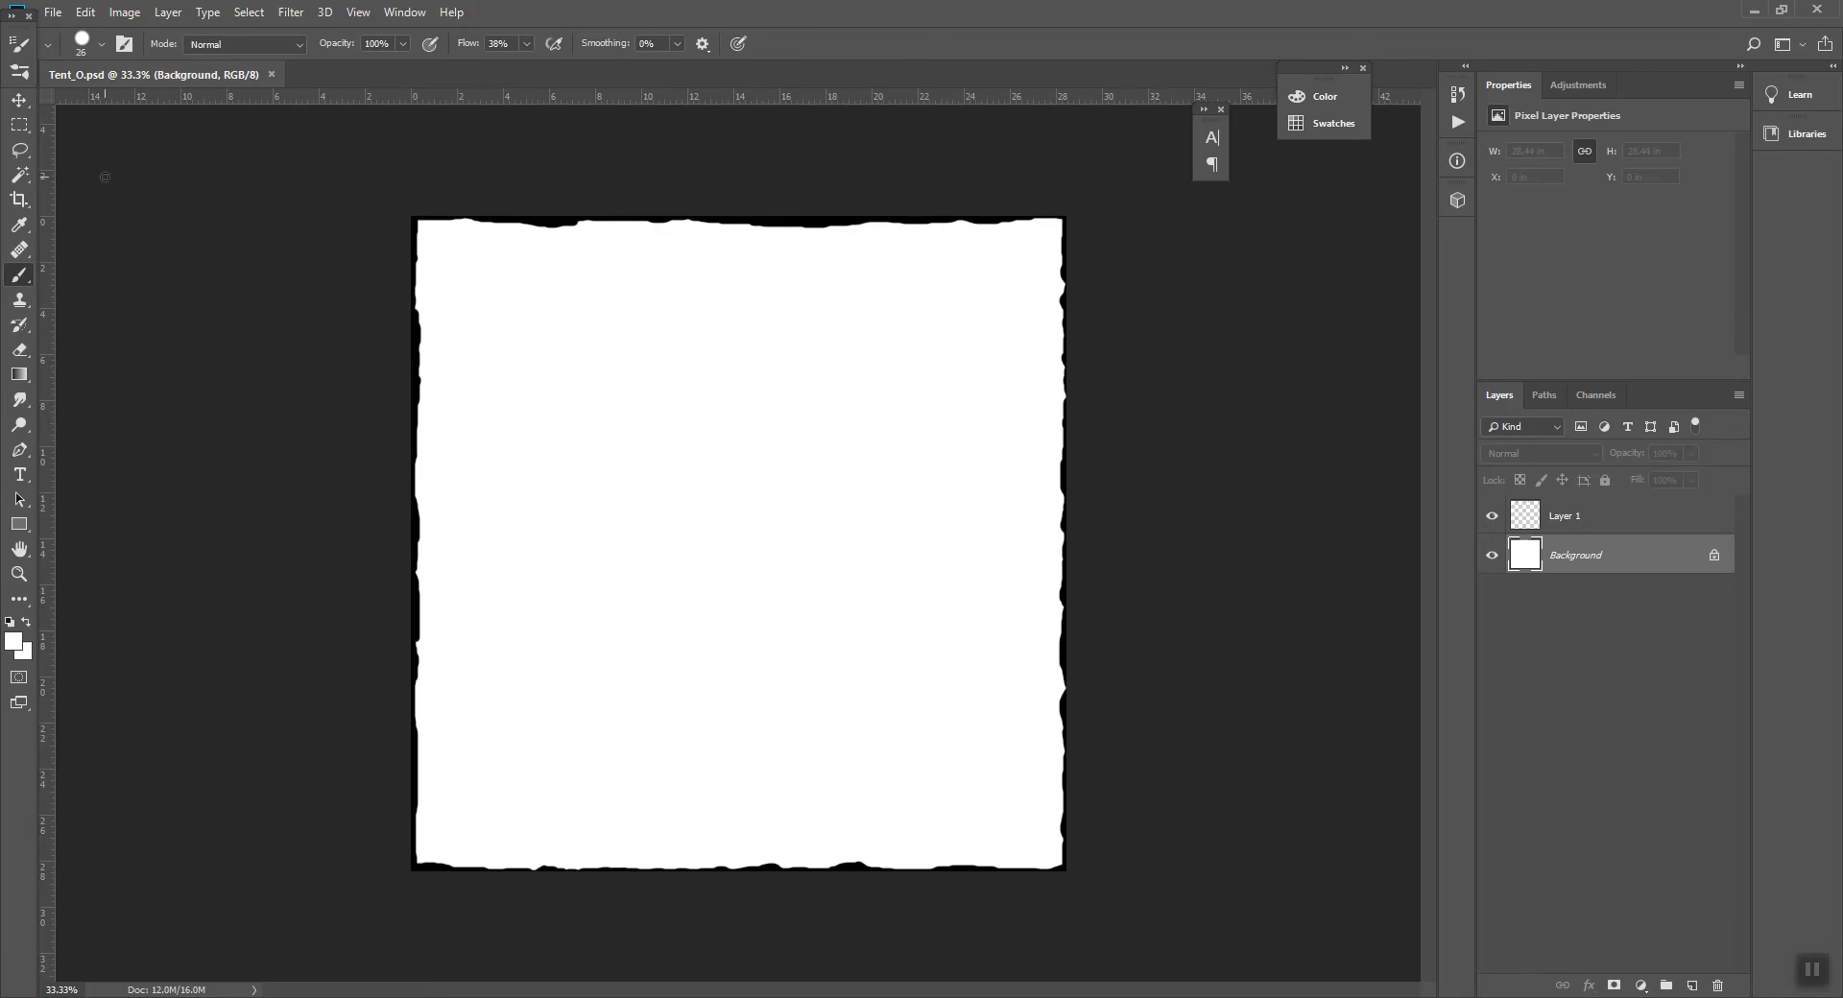
- Save a PNG copy of the opacity mask as Tent_O in the Wood folder, using the large file size option
click(53, 13)
click(77, 227)
click(197, 443)
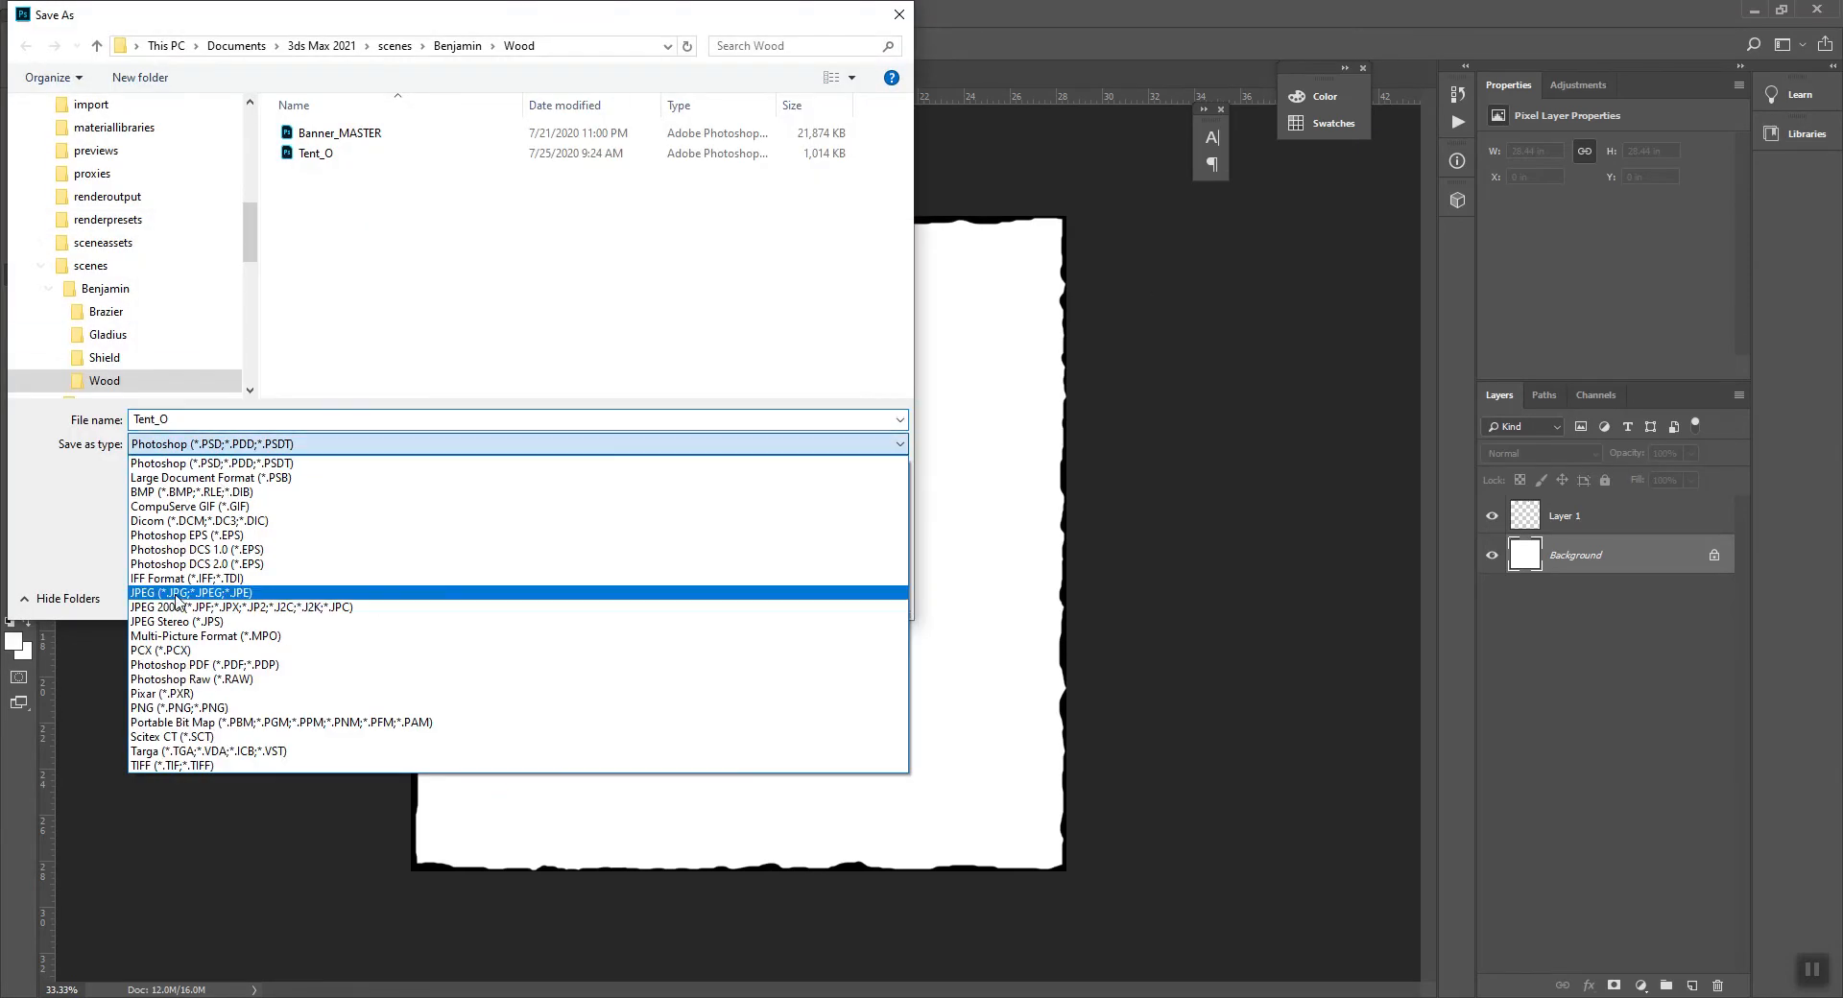
click(181, 707)
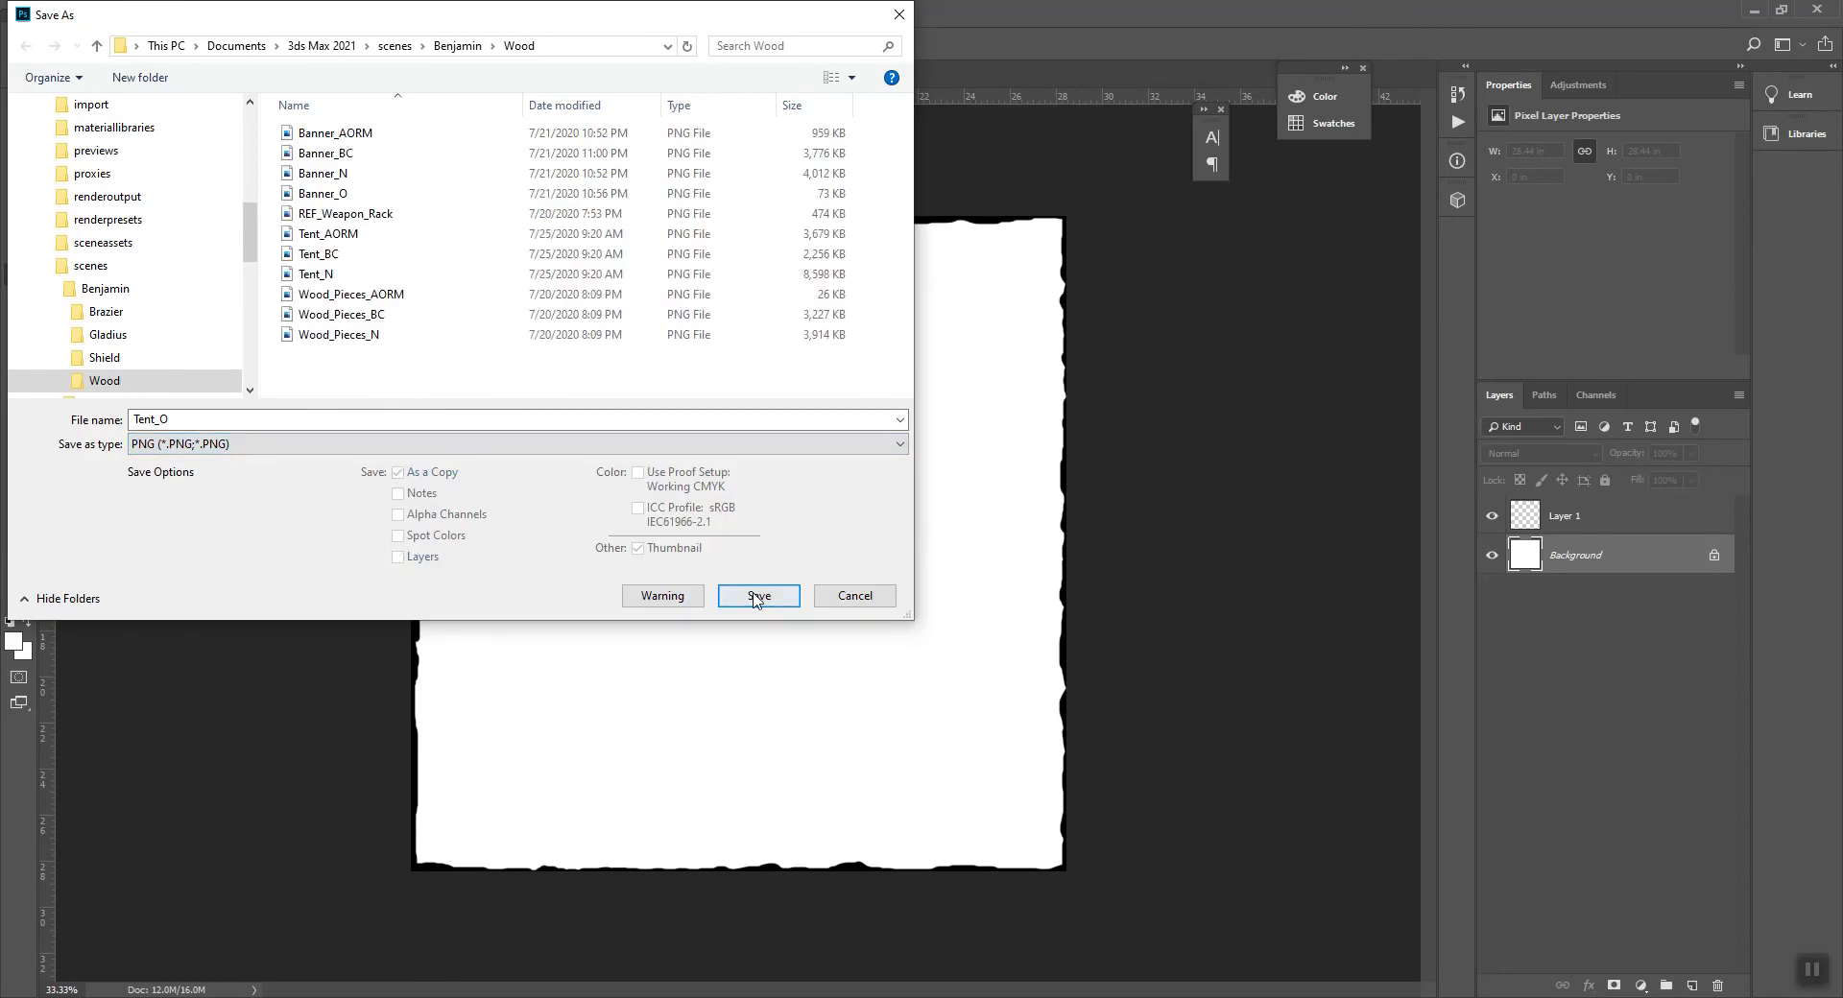
click(155, 419)
double_click(167, 419)
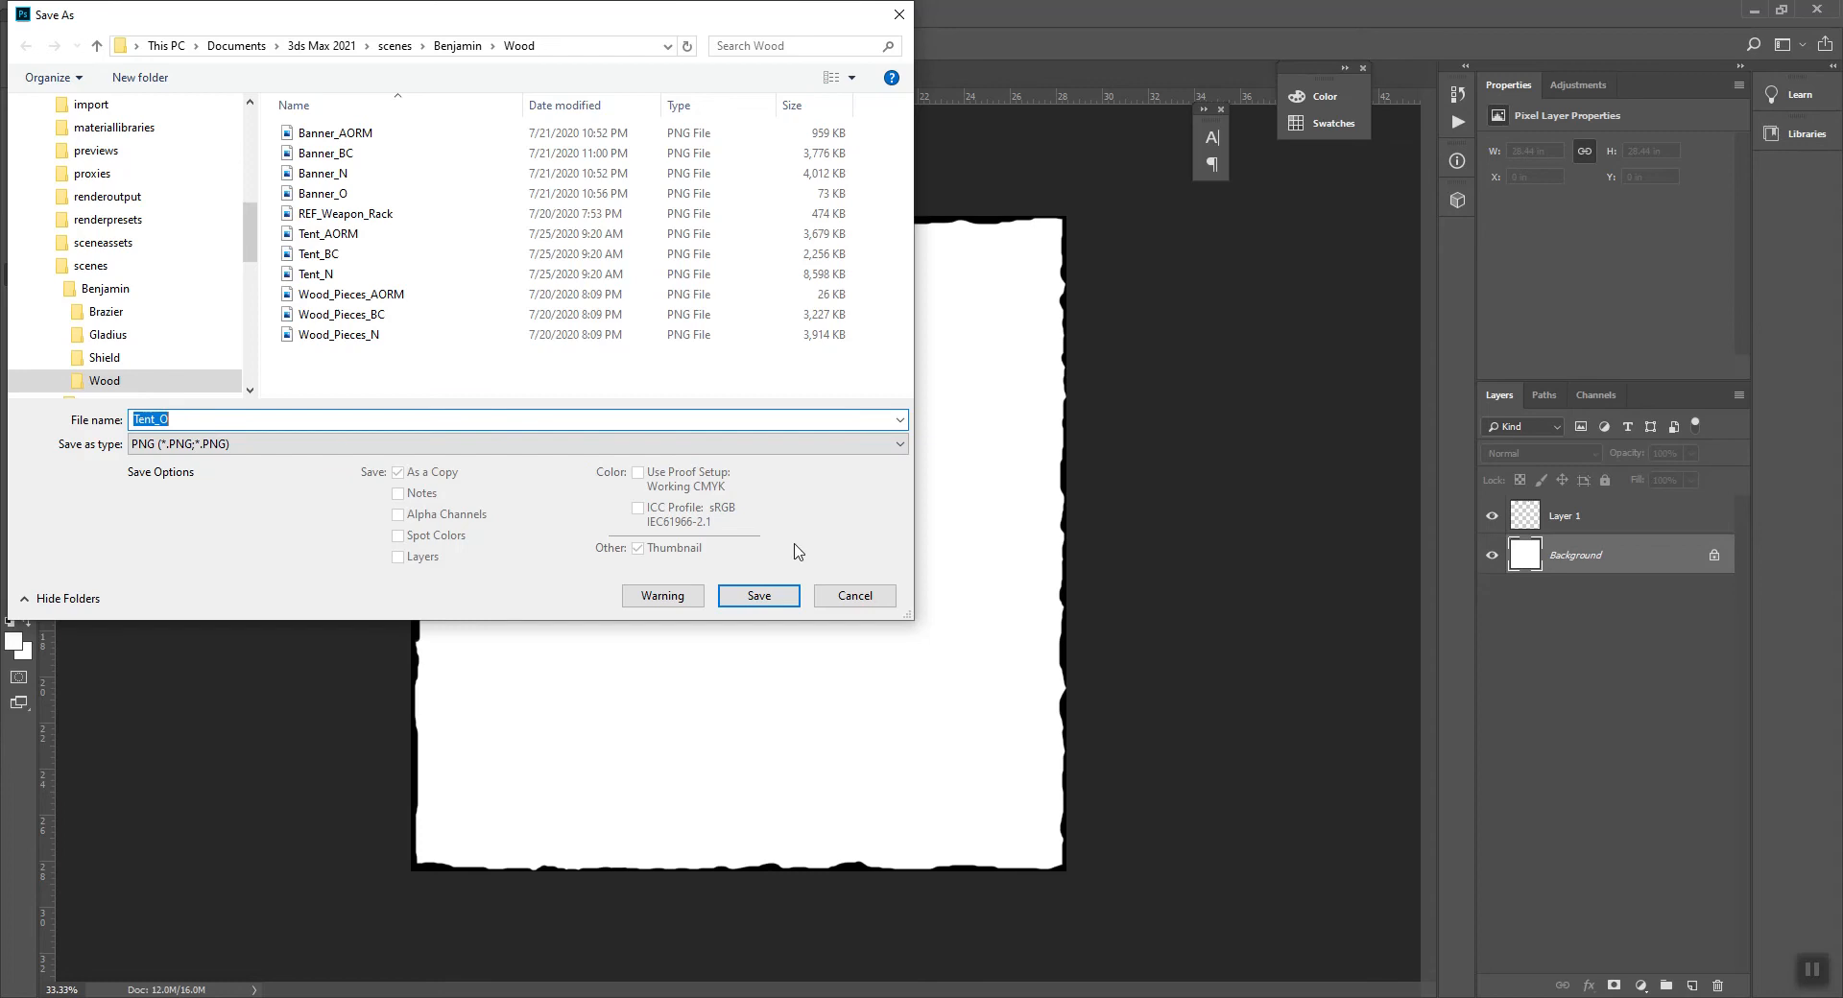
click(773, 594)
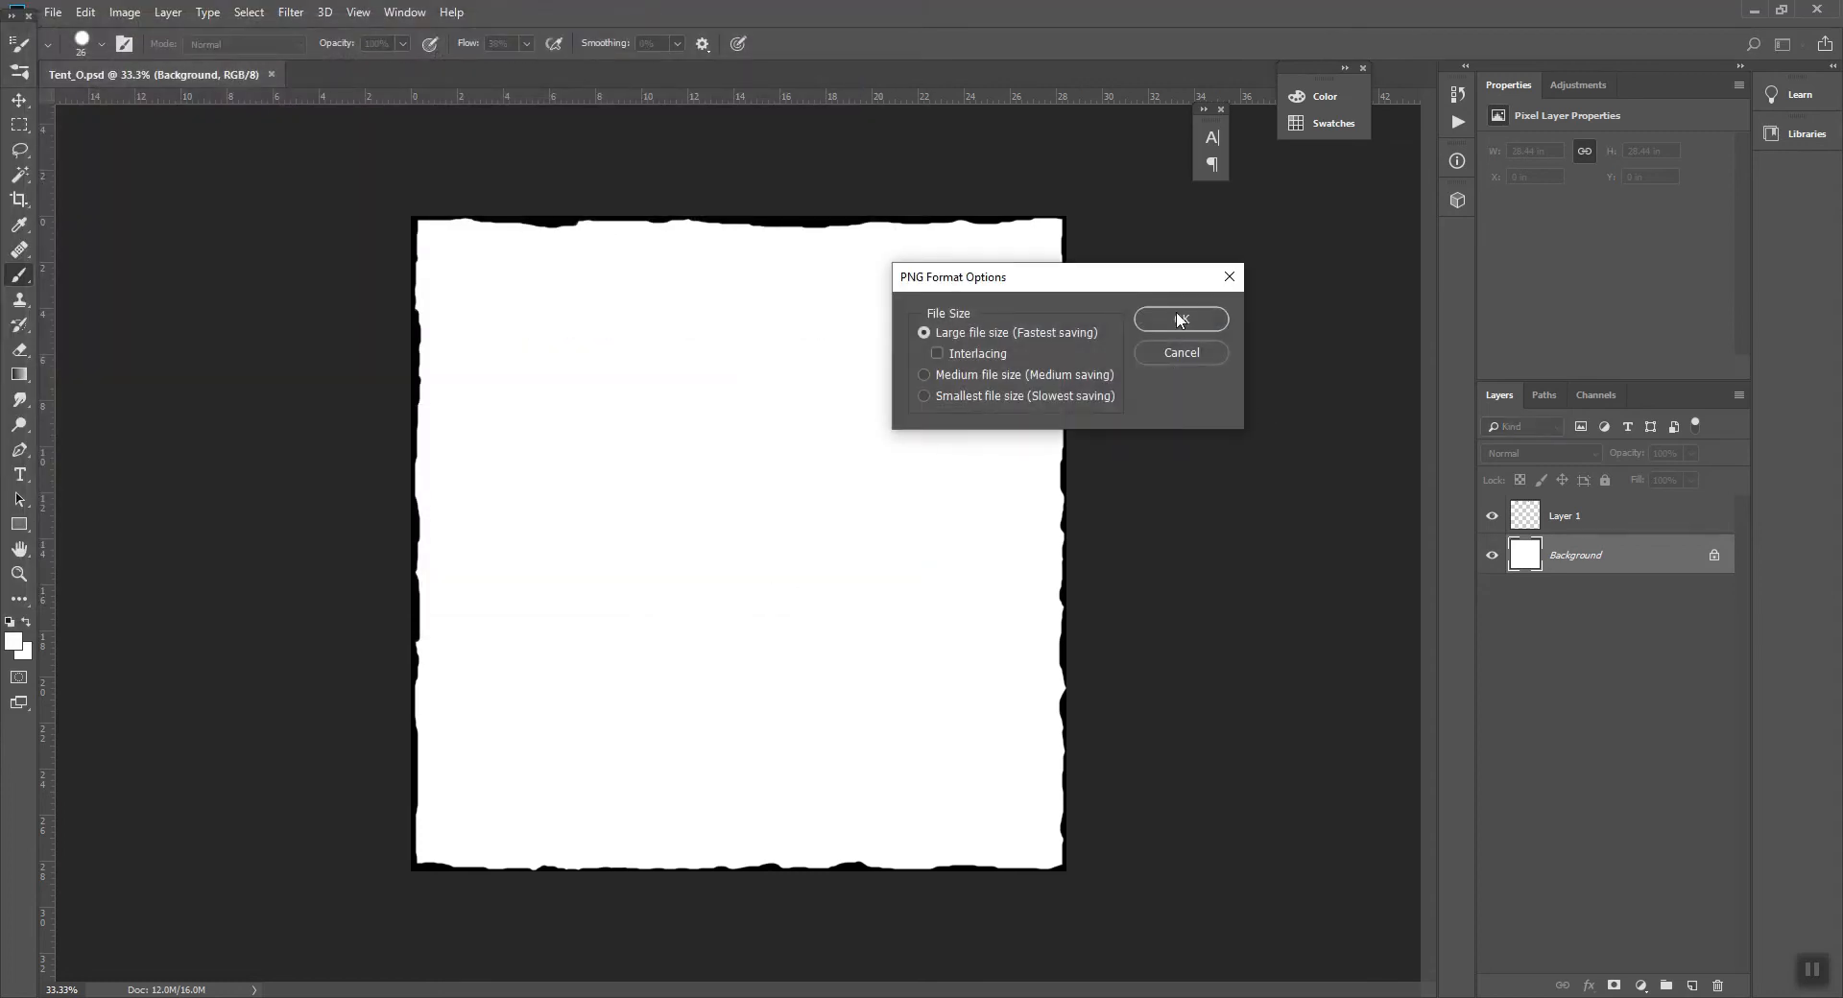
click(1181, 319)
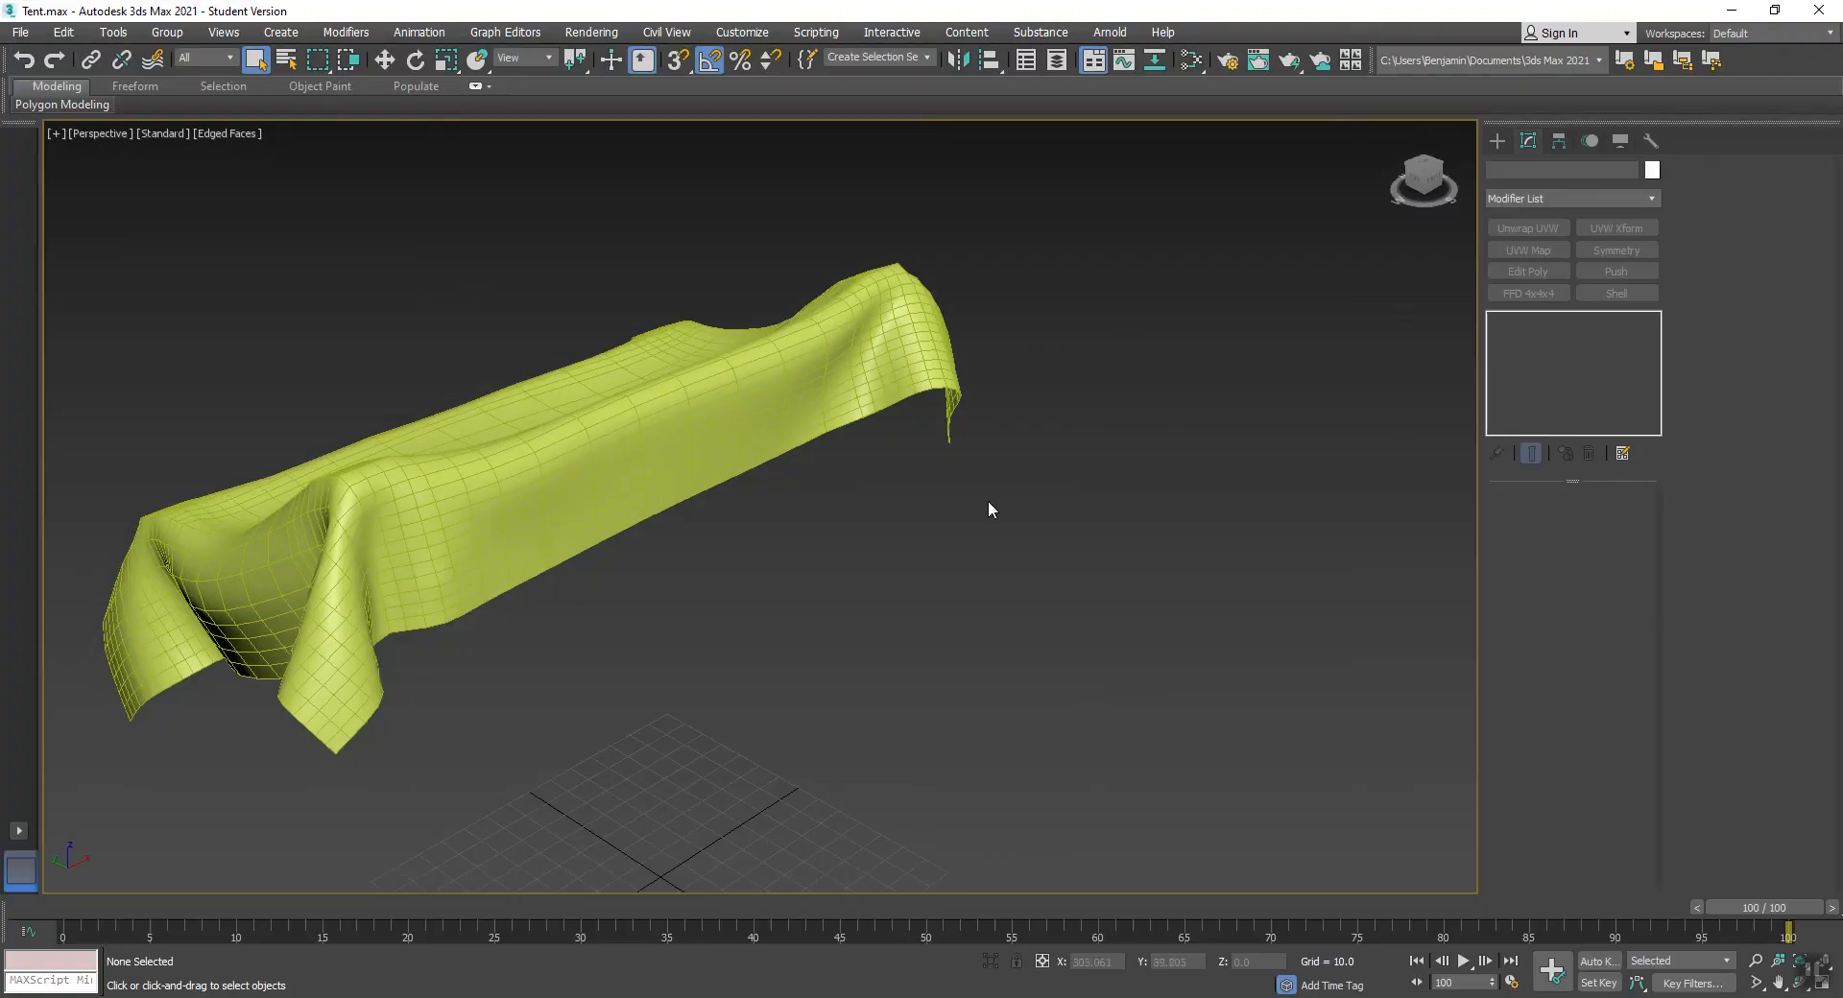
- Switch to 3ds Max, select the CLOTH_LP tent mesh and add a new Physical Material in the Slate Material Editor
click(747, 338)
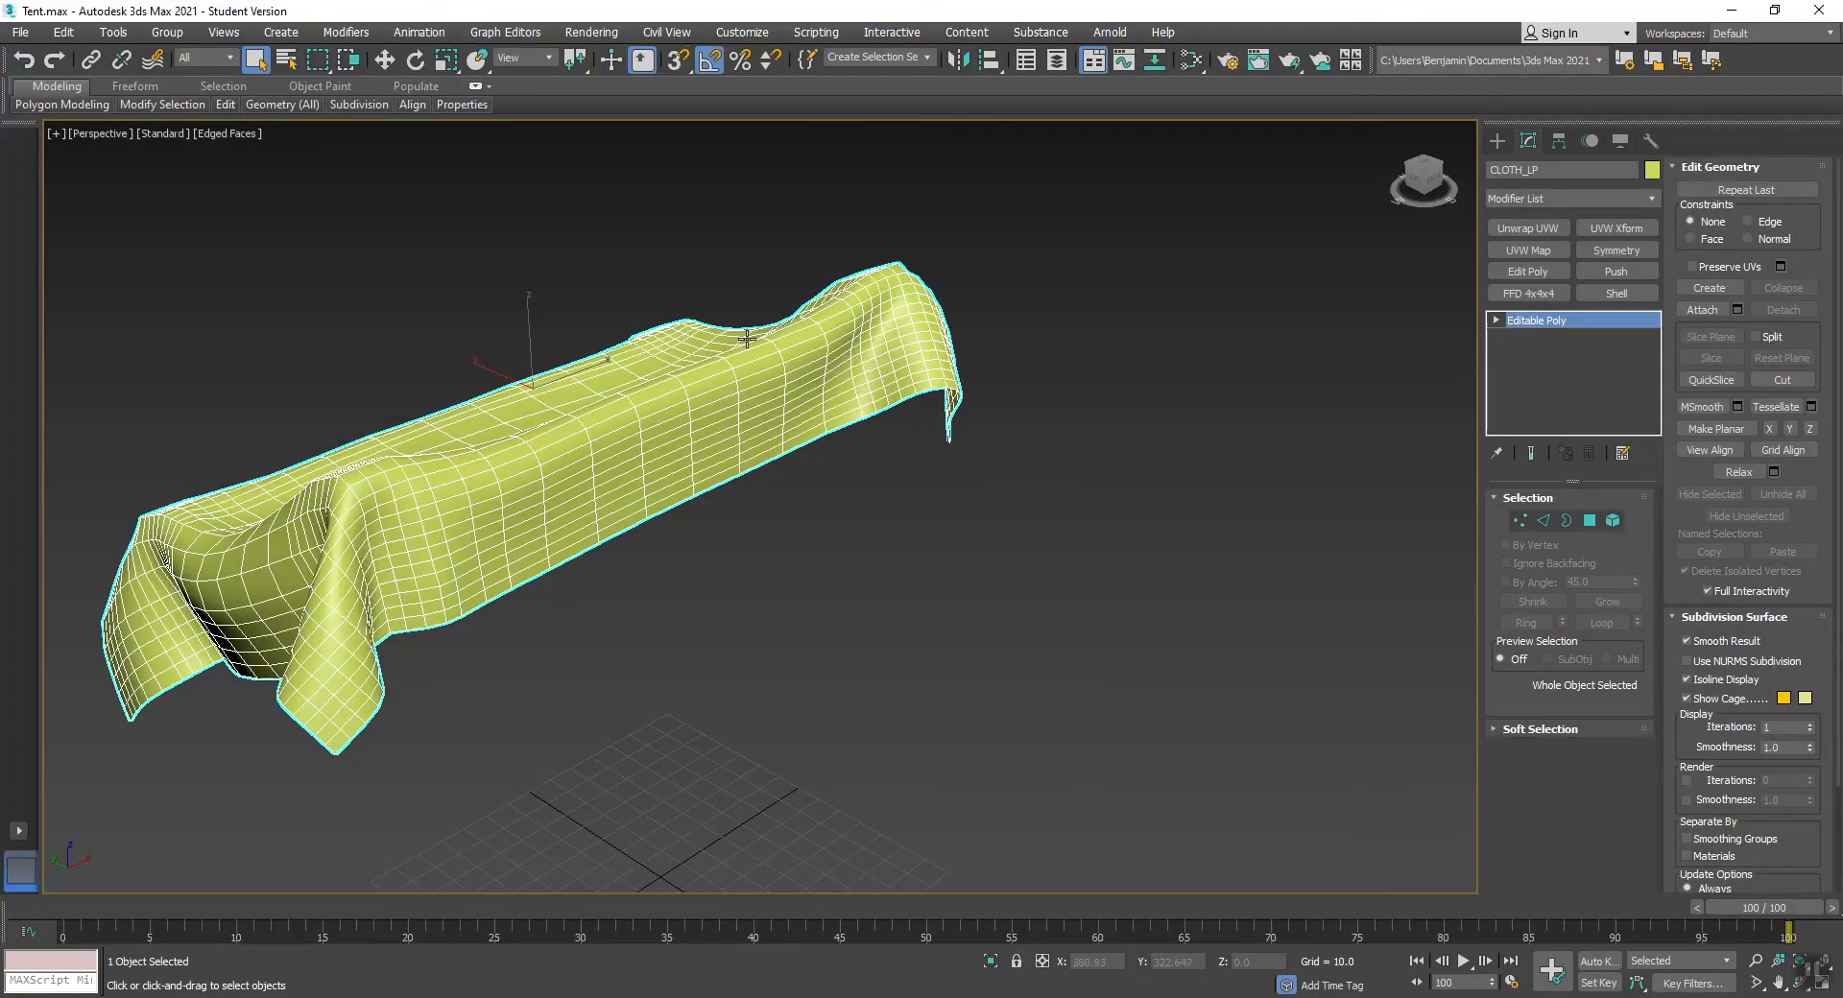
click(617, 36)
mouse_move(836, 395)
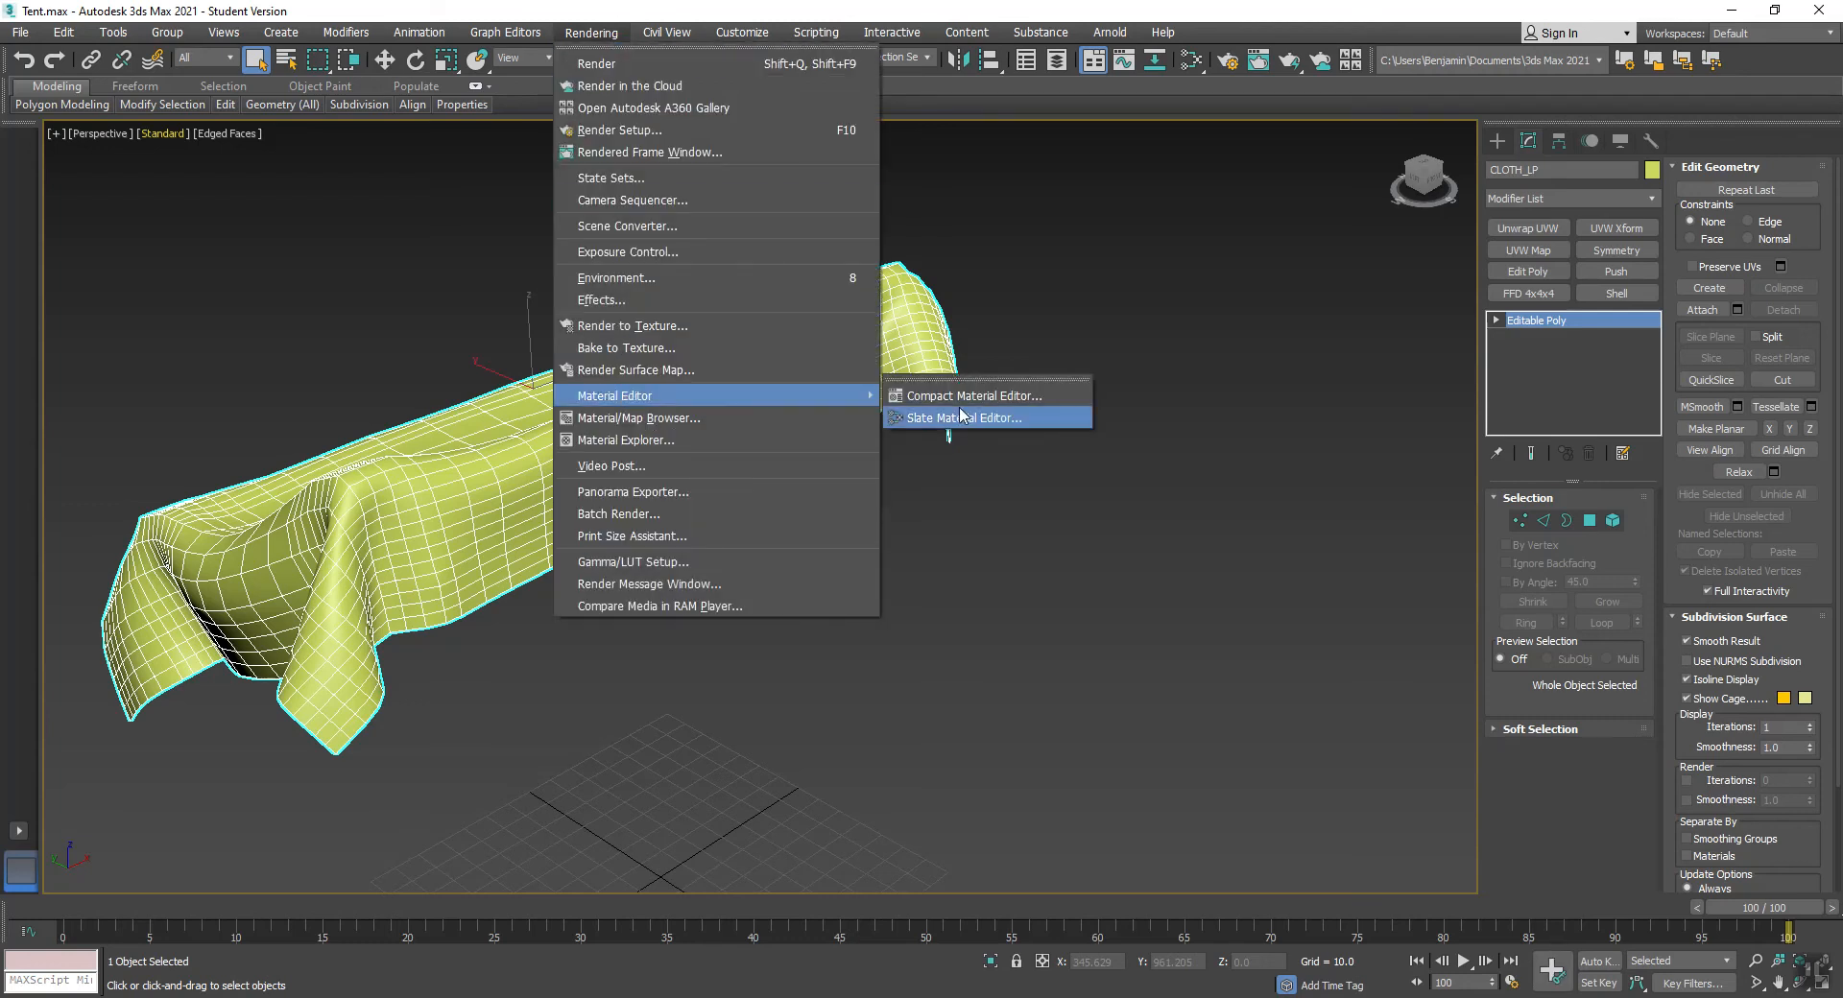
click(948, 412)
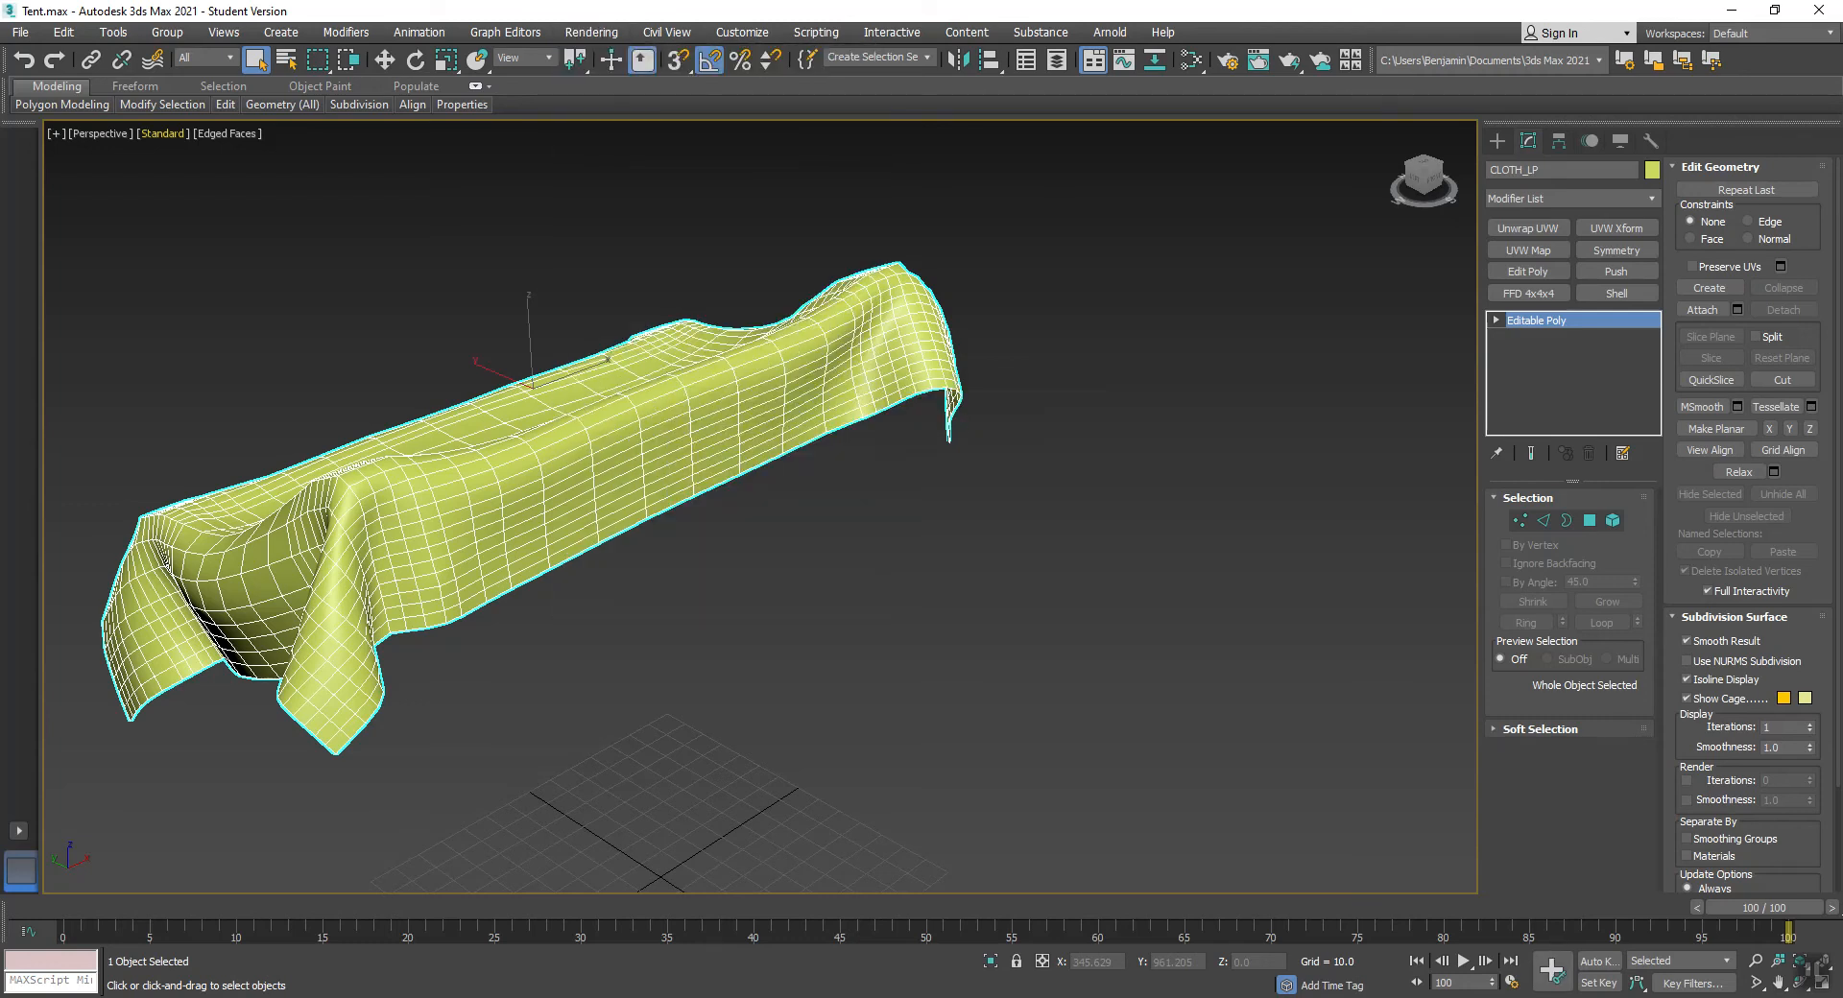
key(alt+Tab)
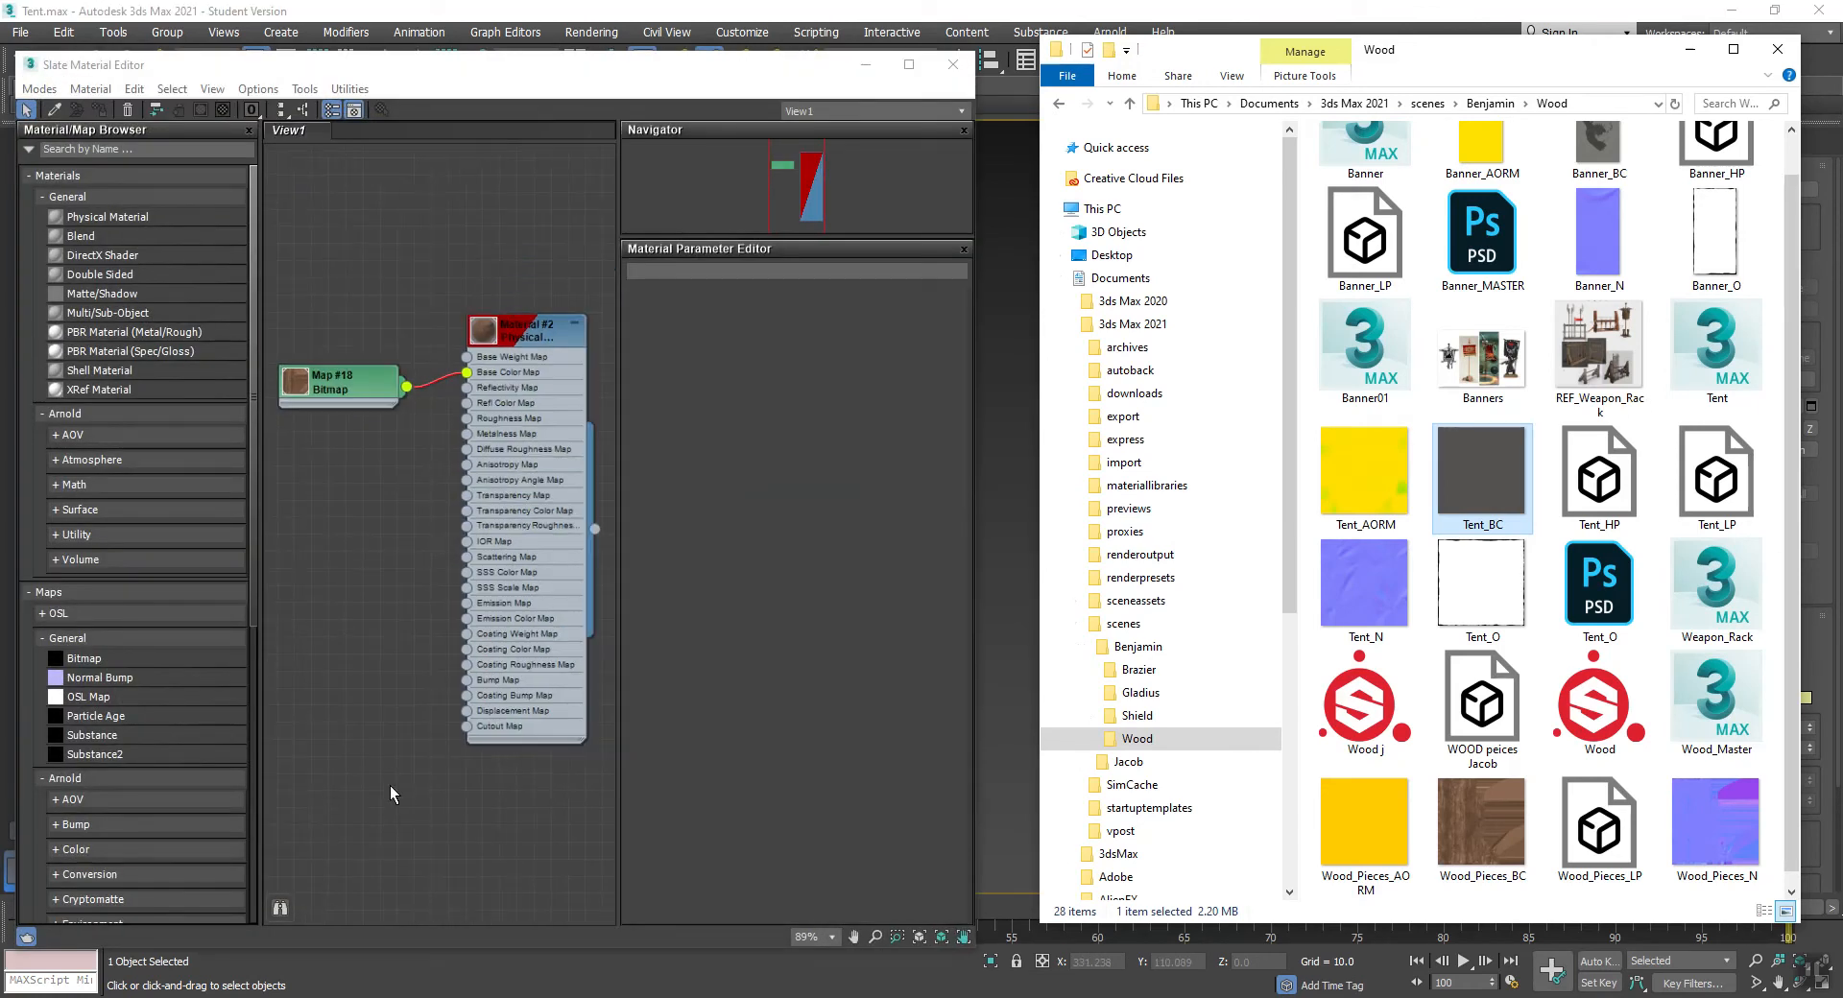
drag(86, 217, 351, 605)
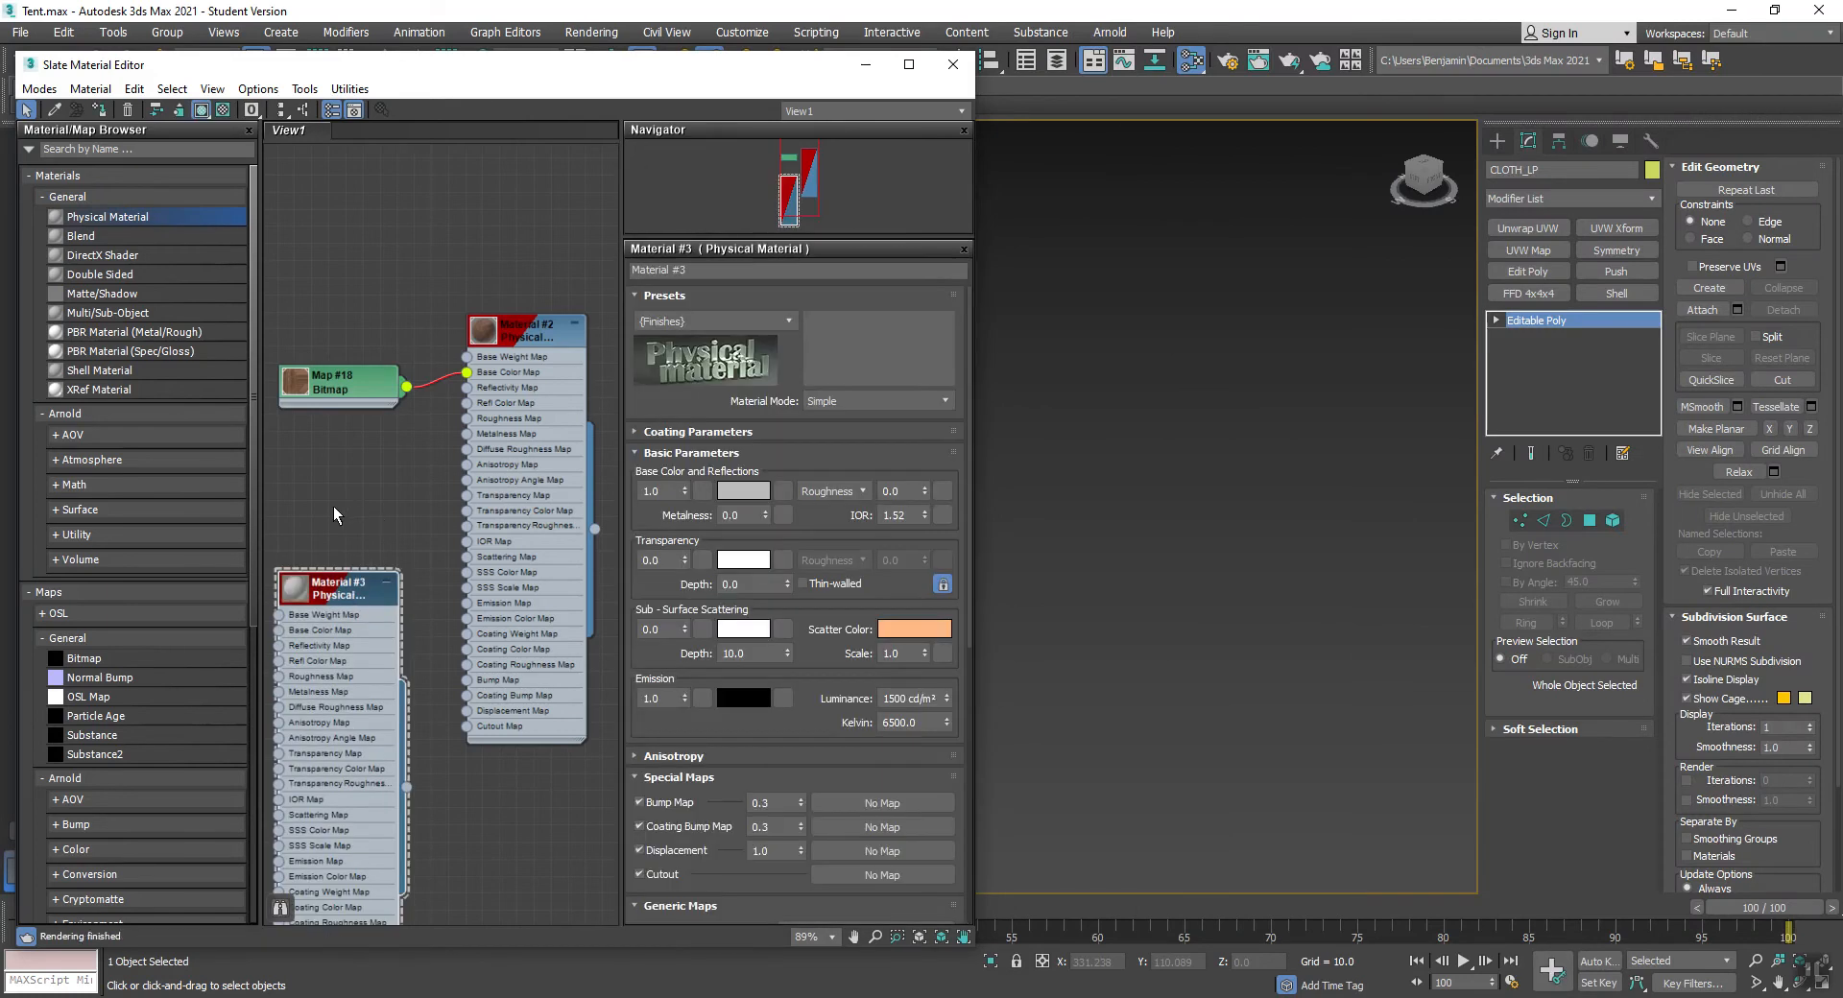
- Add a Bitmap map to the material graph and load the Tent_BC texture from the Wood folder
drag(93, 662, 298, 476)
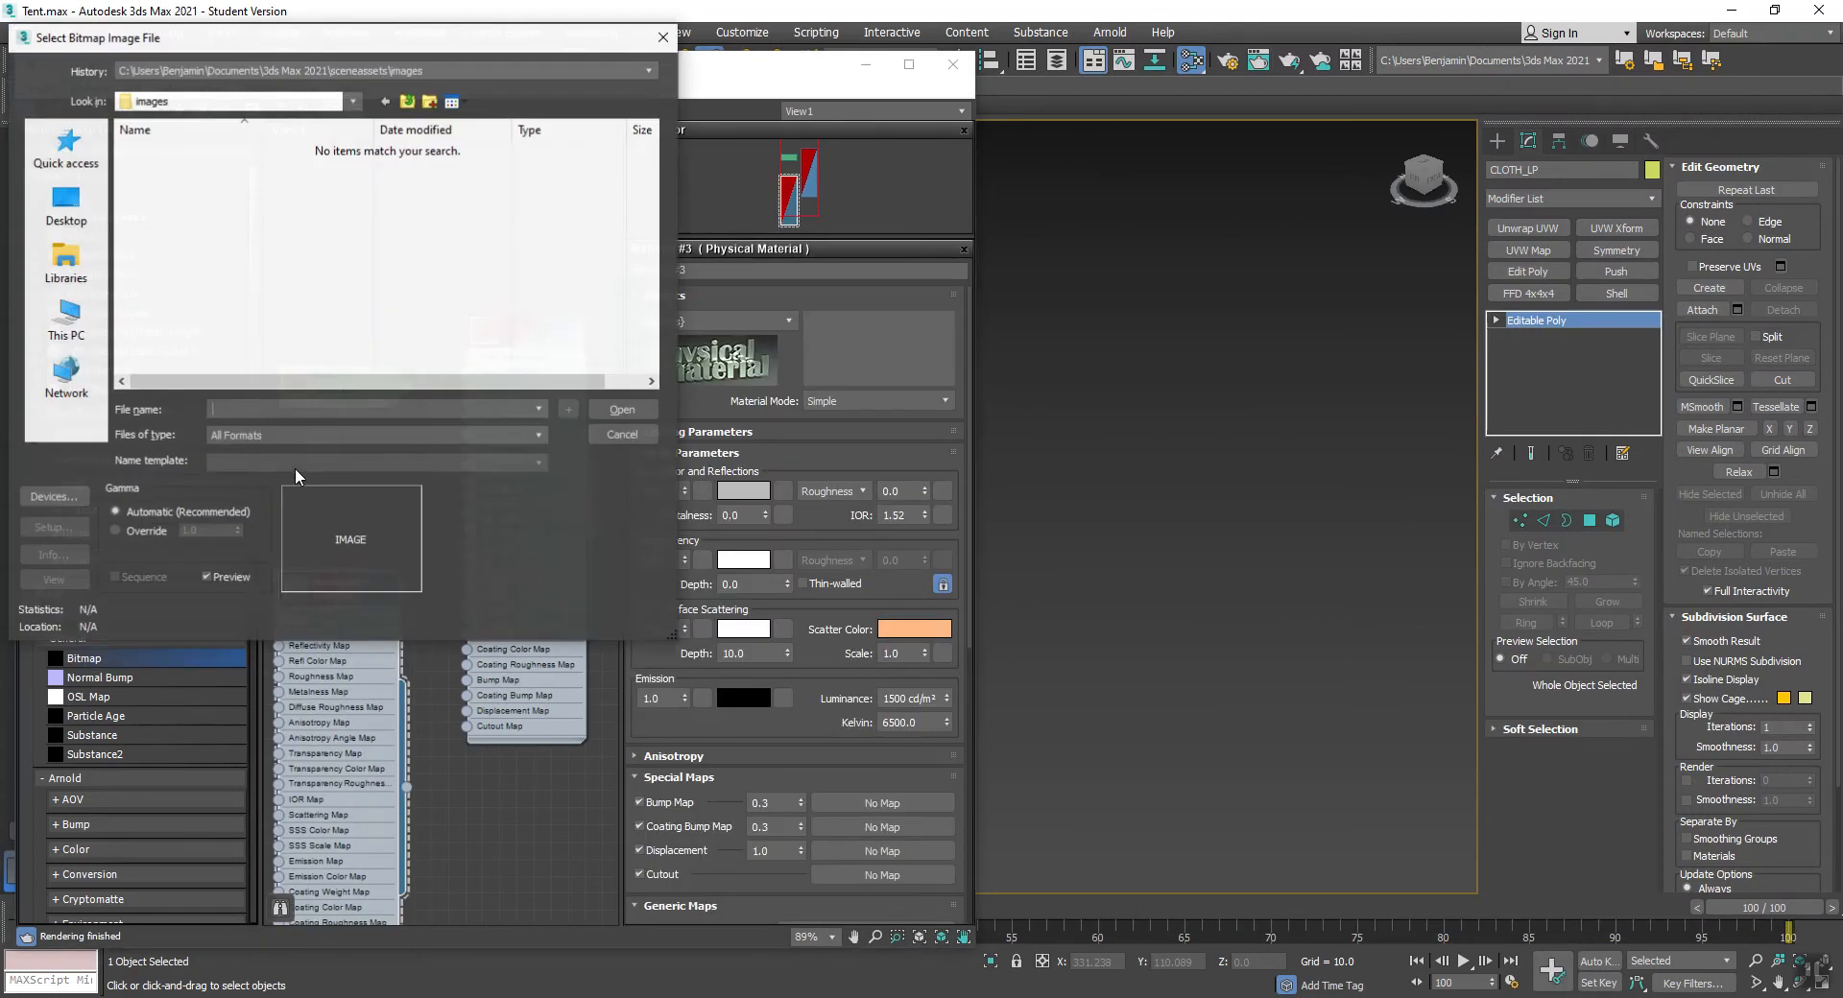
click(349, 71)
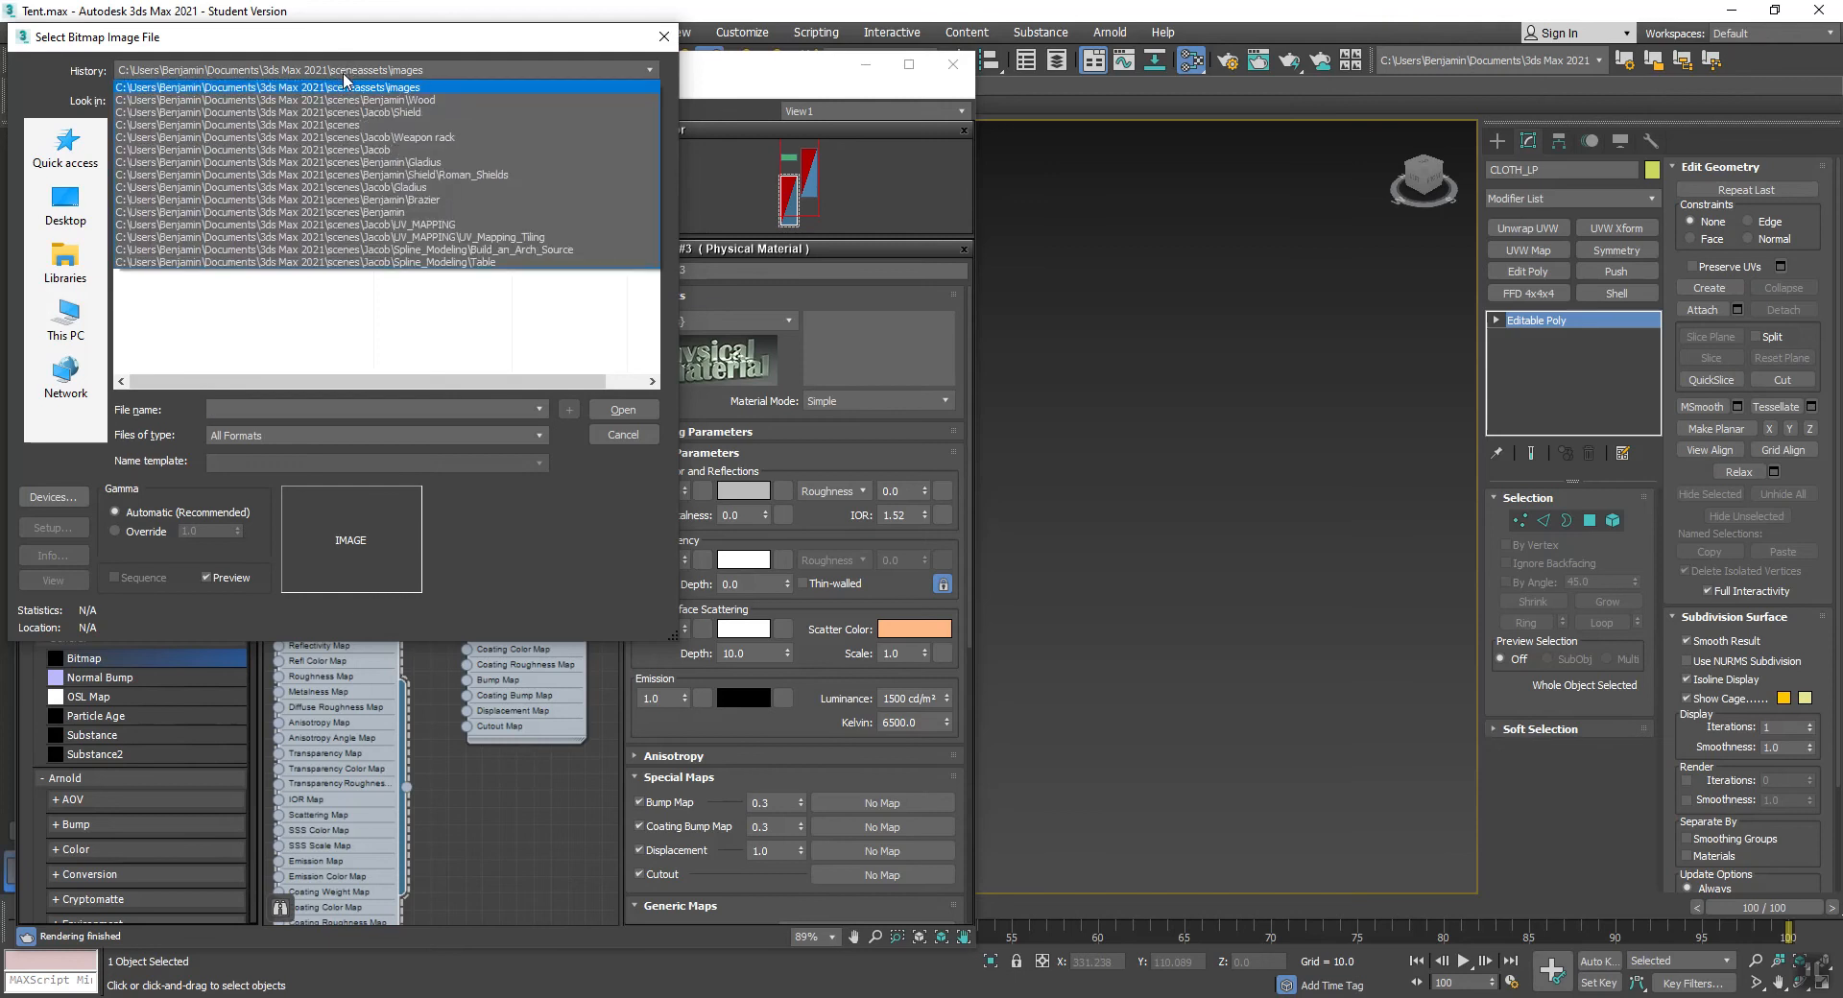
click(360, 55)
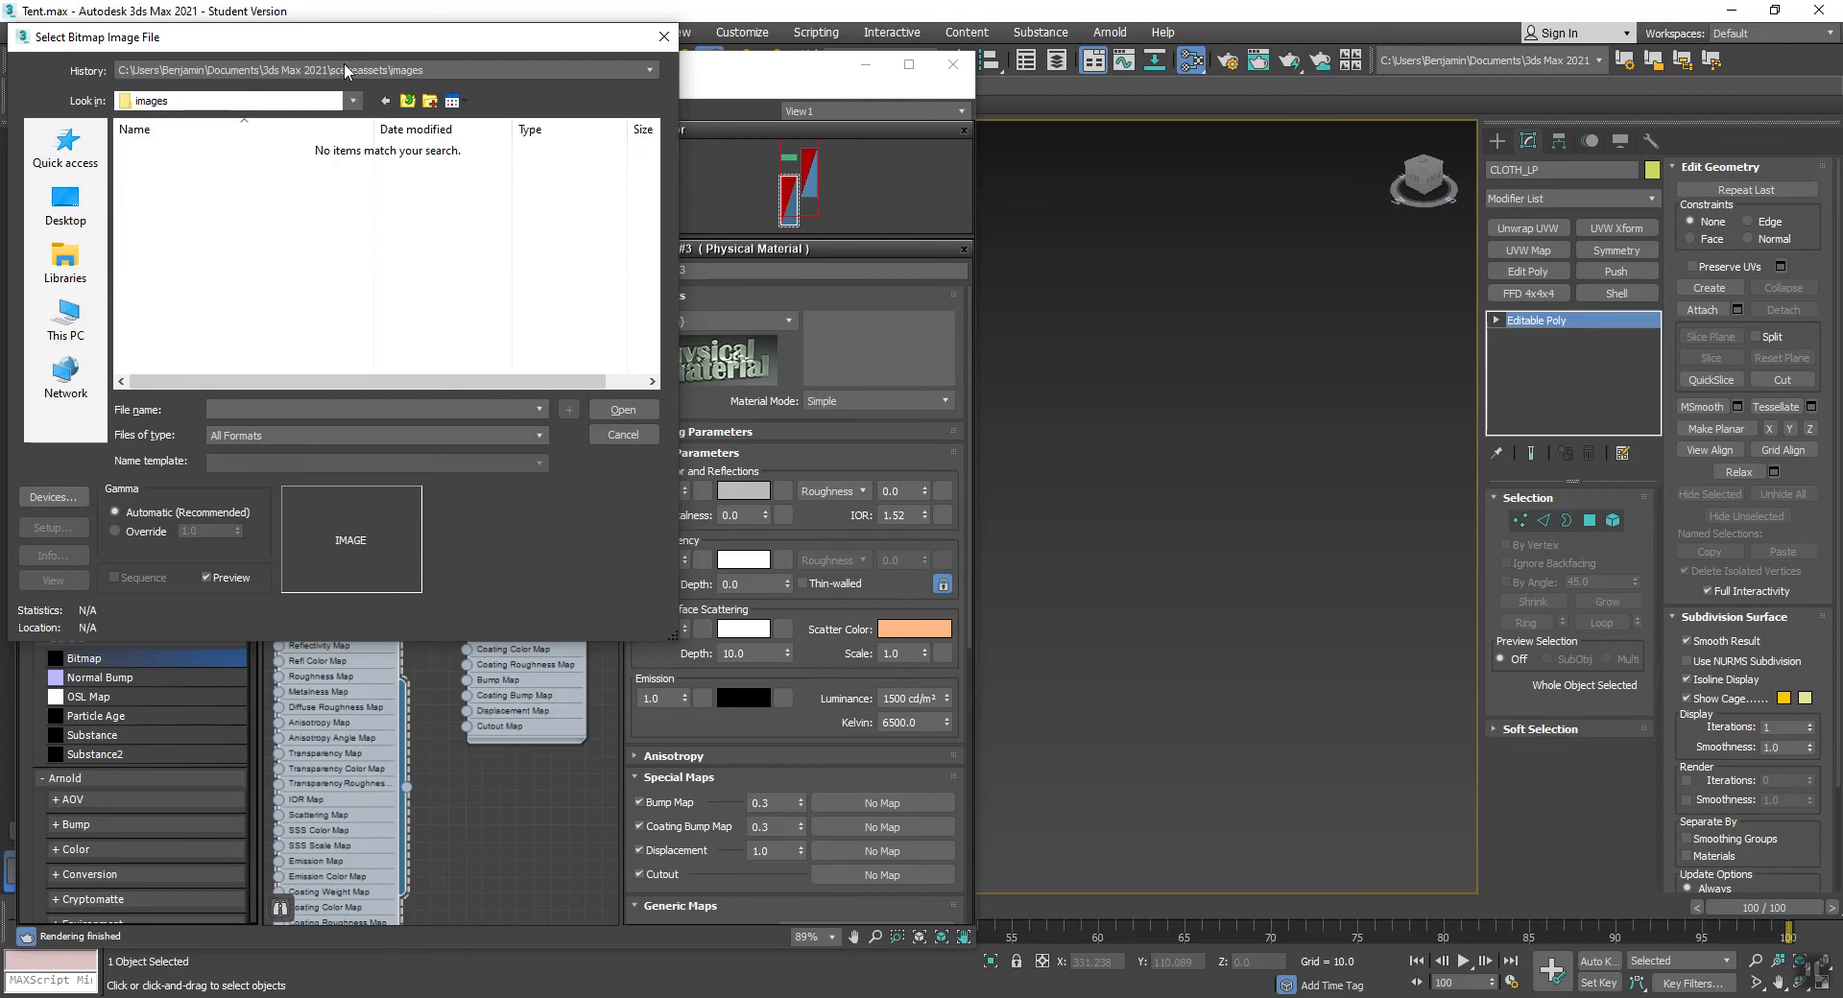
click(351, 71)
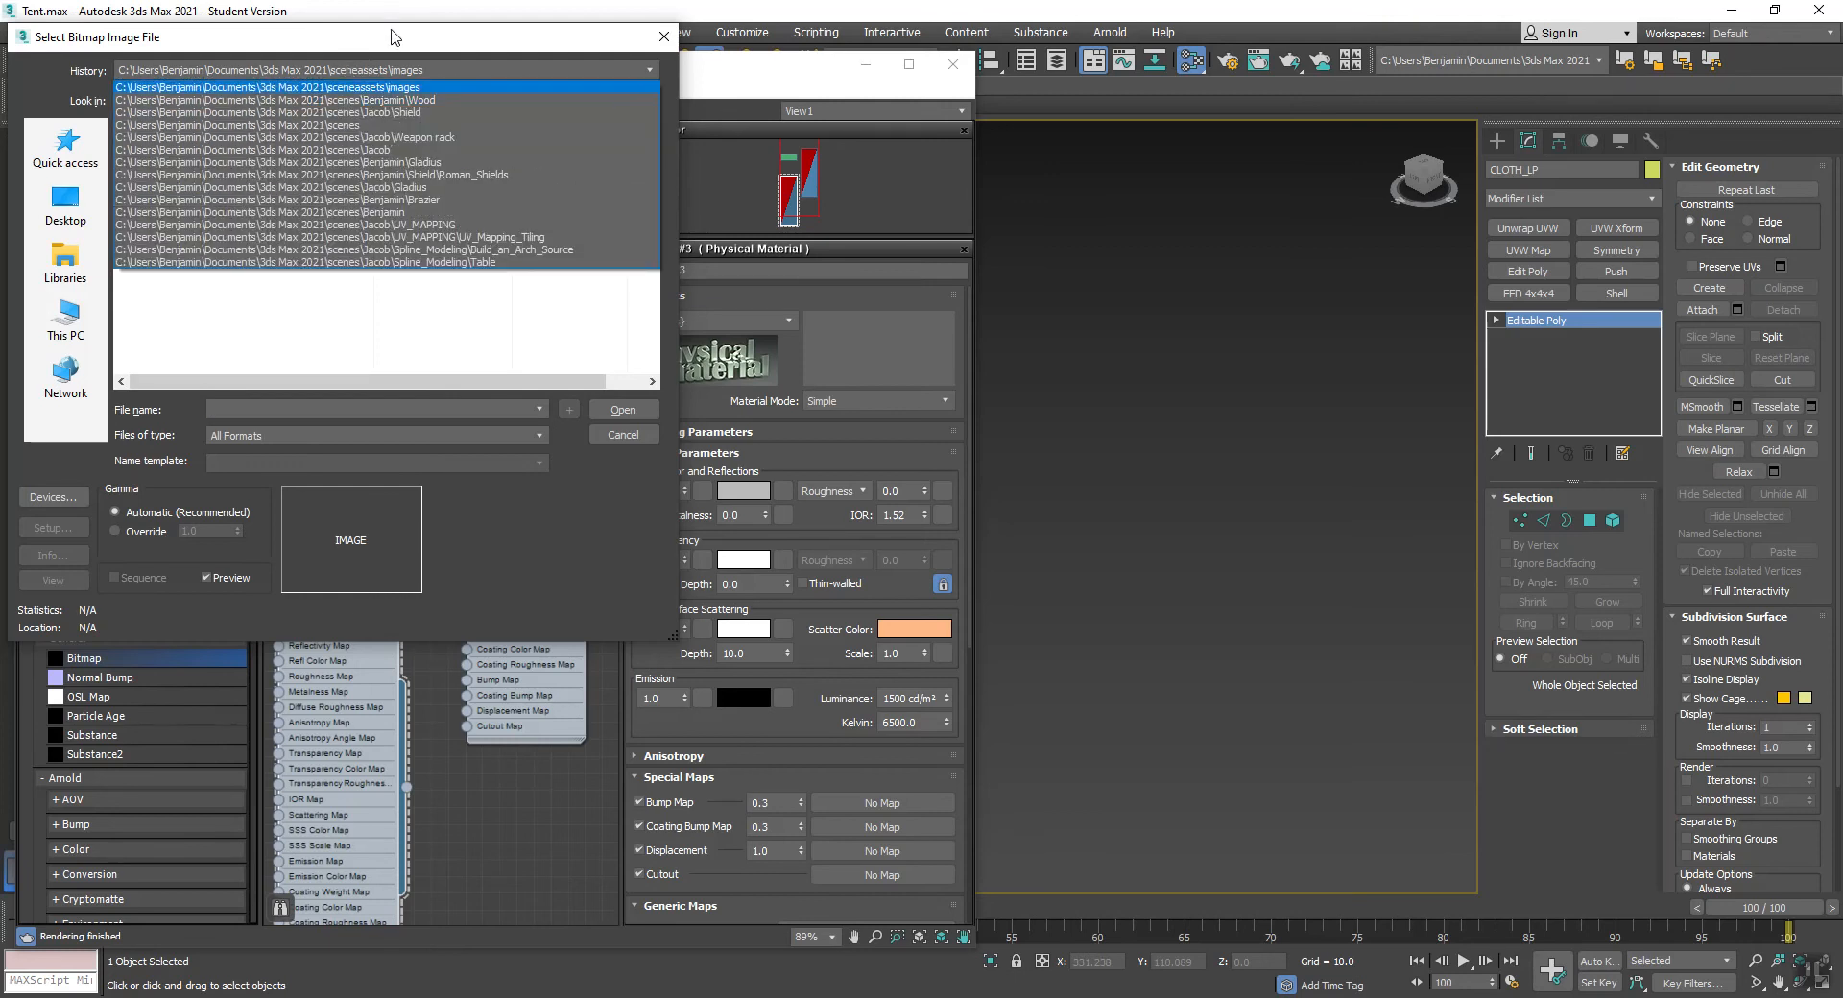
click(361, 100)
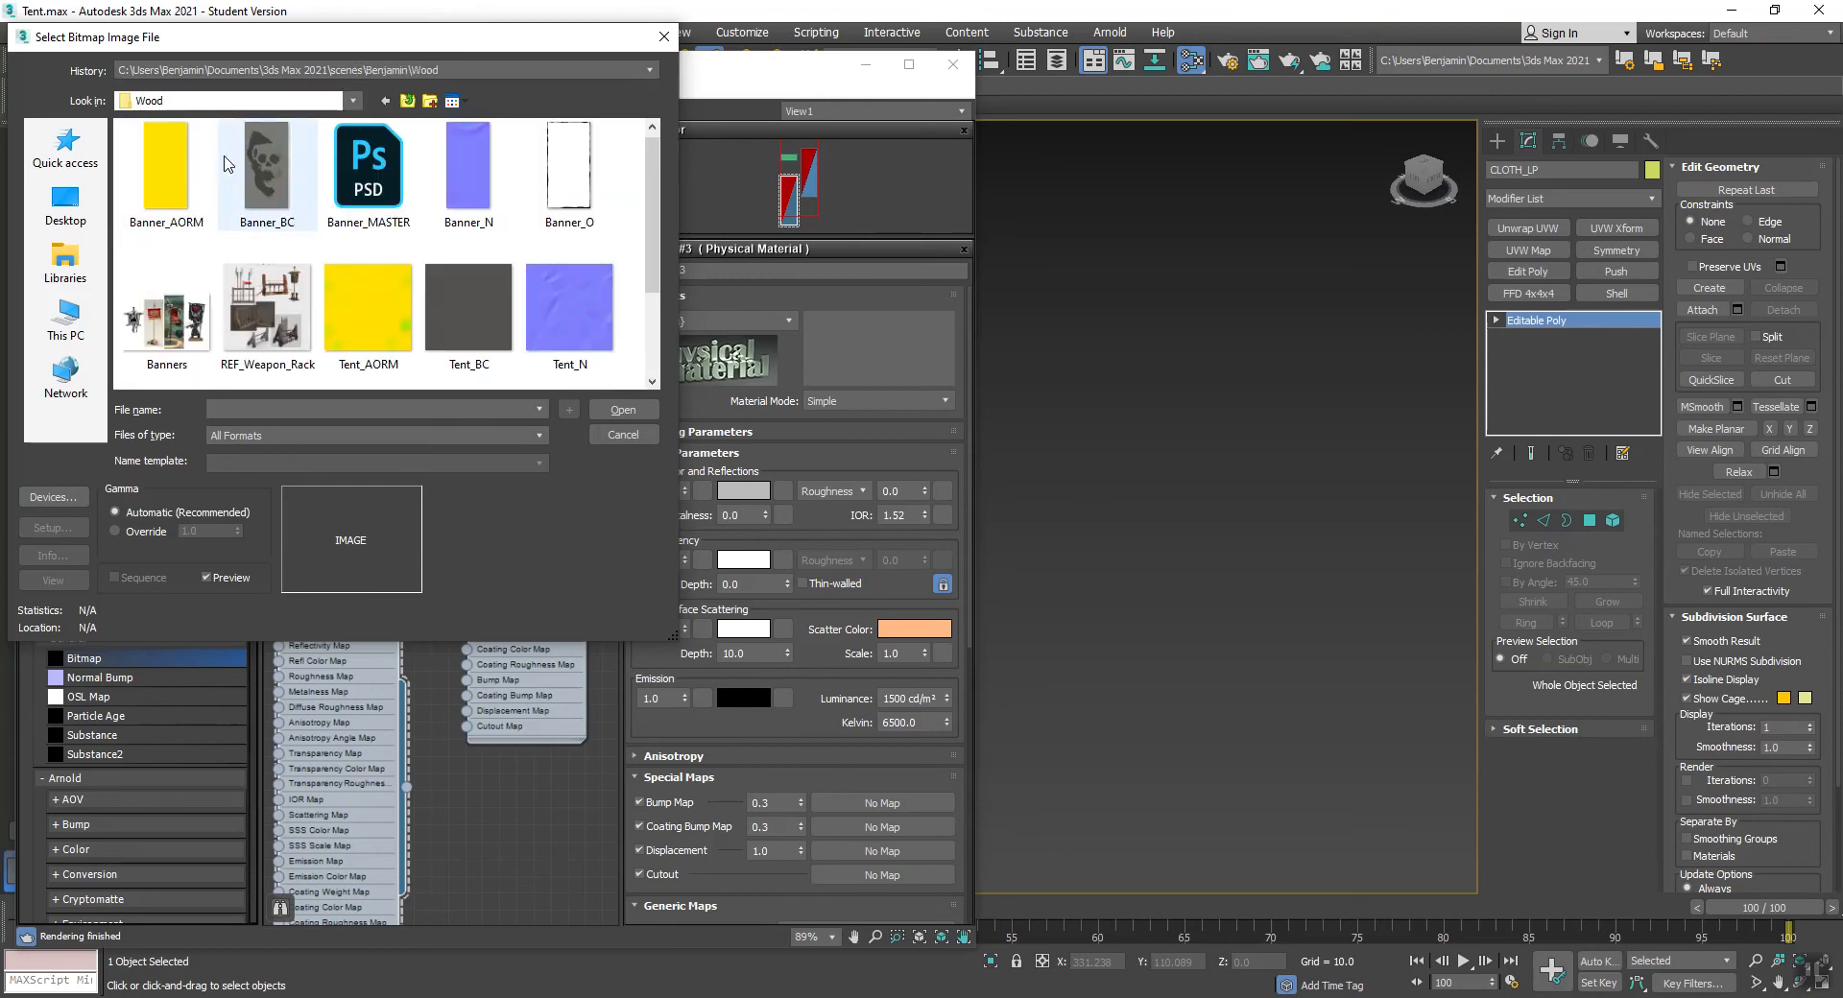
click(455, 315)
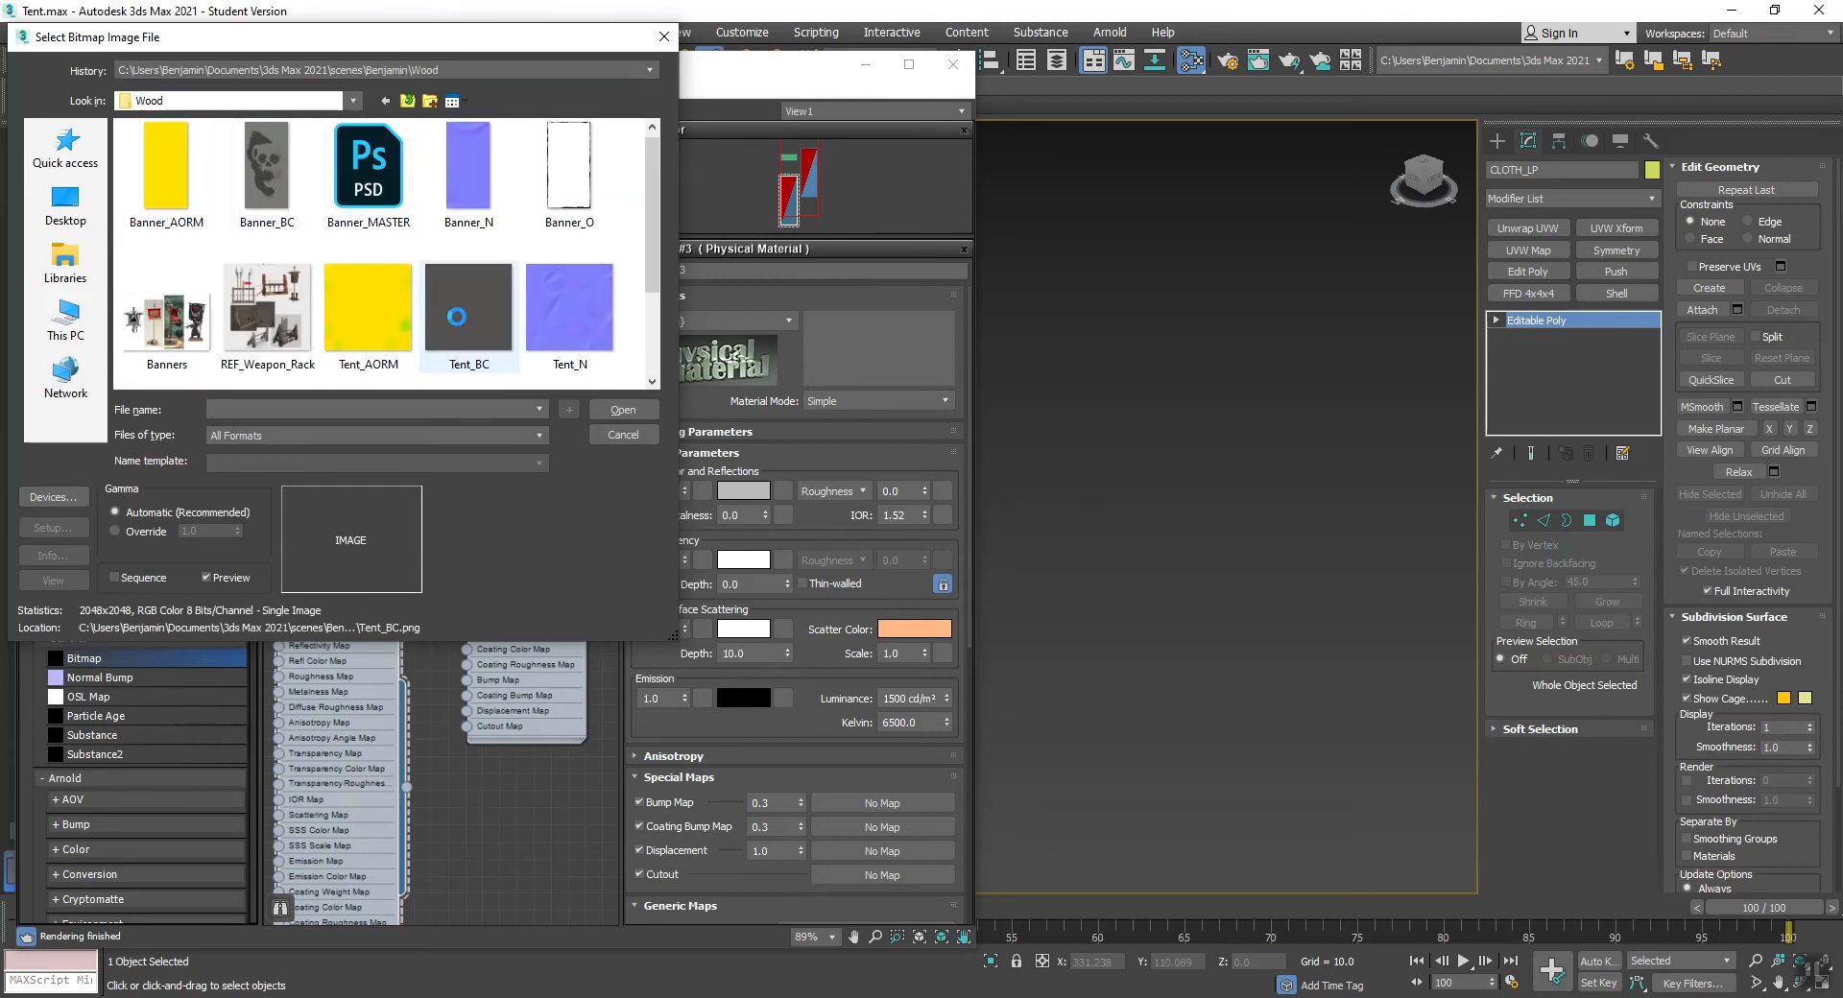
click(622, 410)
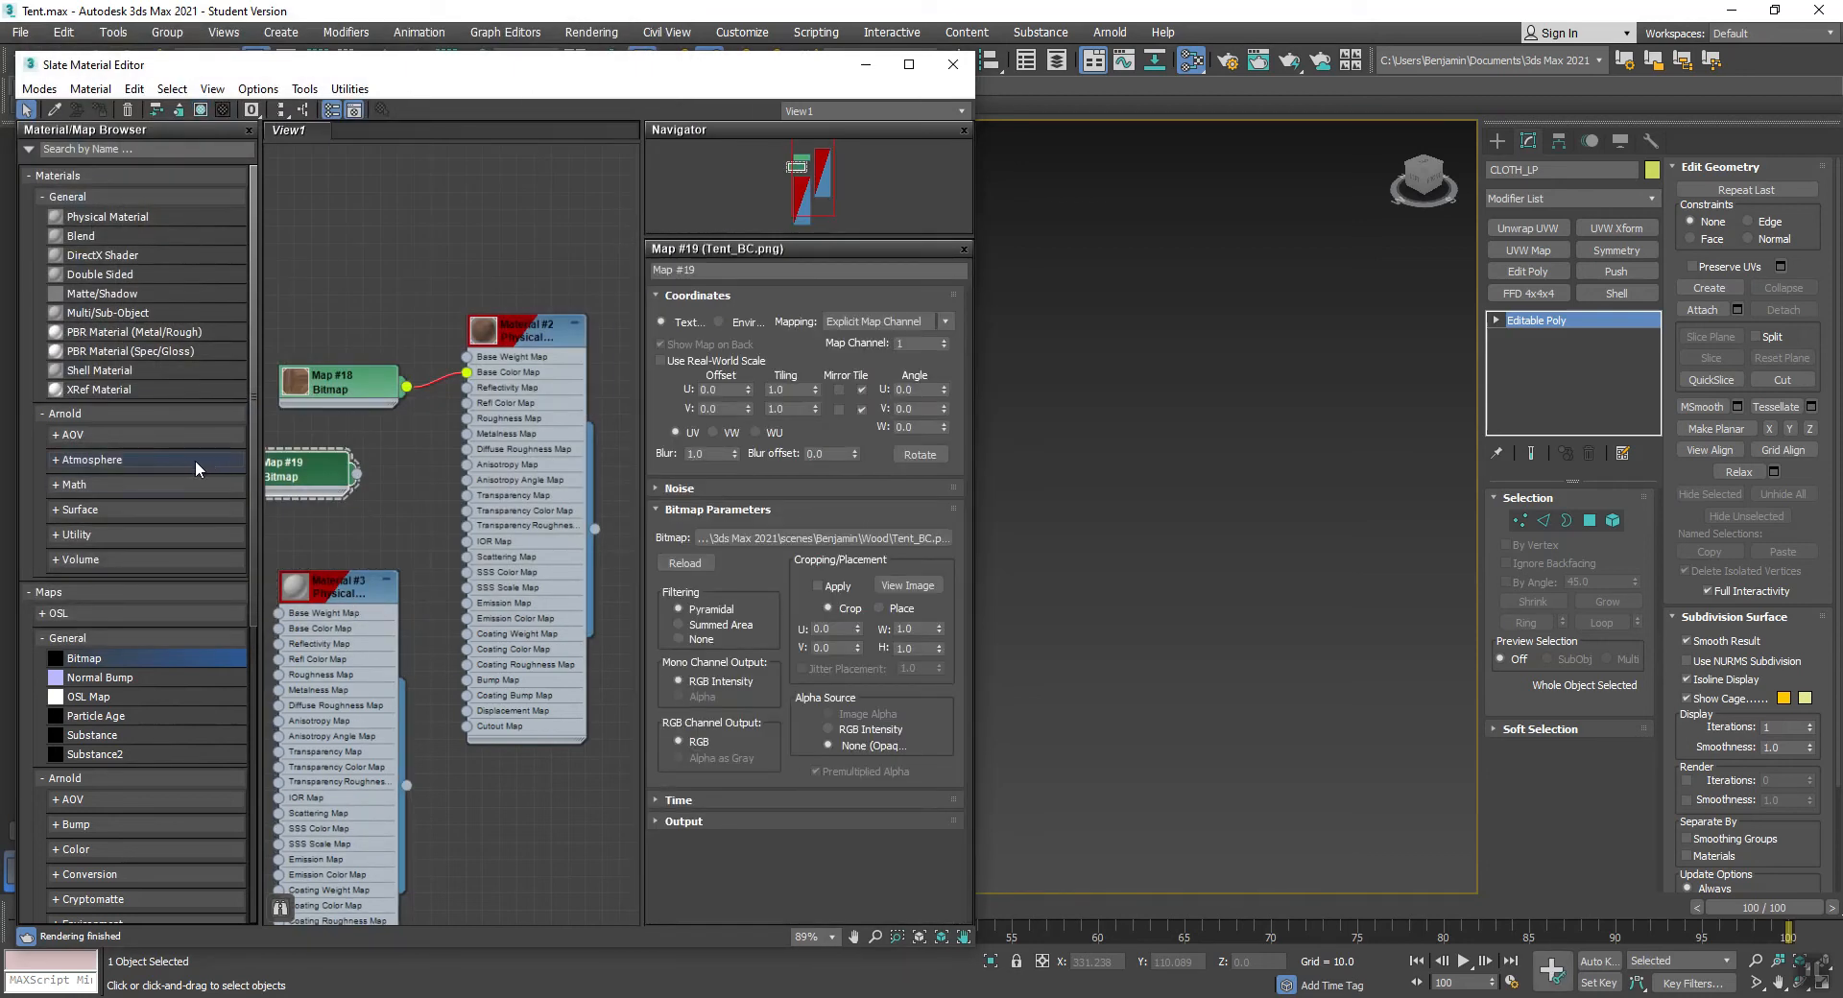
- Add a second Bitmap map to the graph and load the Tent_O opacity PNG from the Wood folder
drag(362, 521, 361, 522)
scroll(460, 276, down, 2)
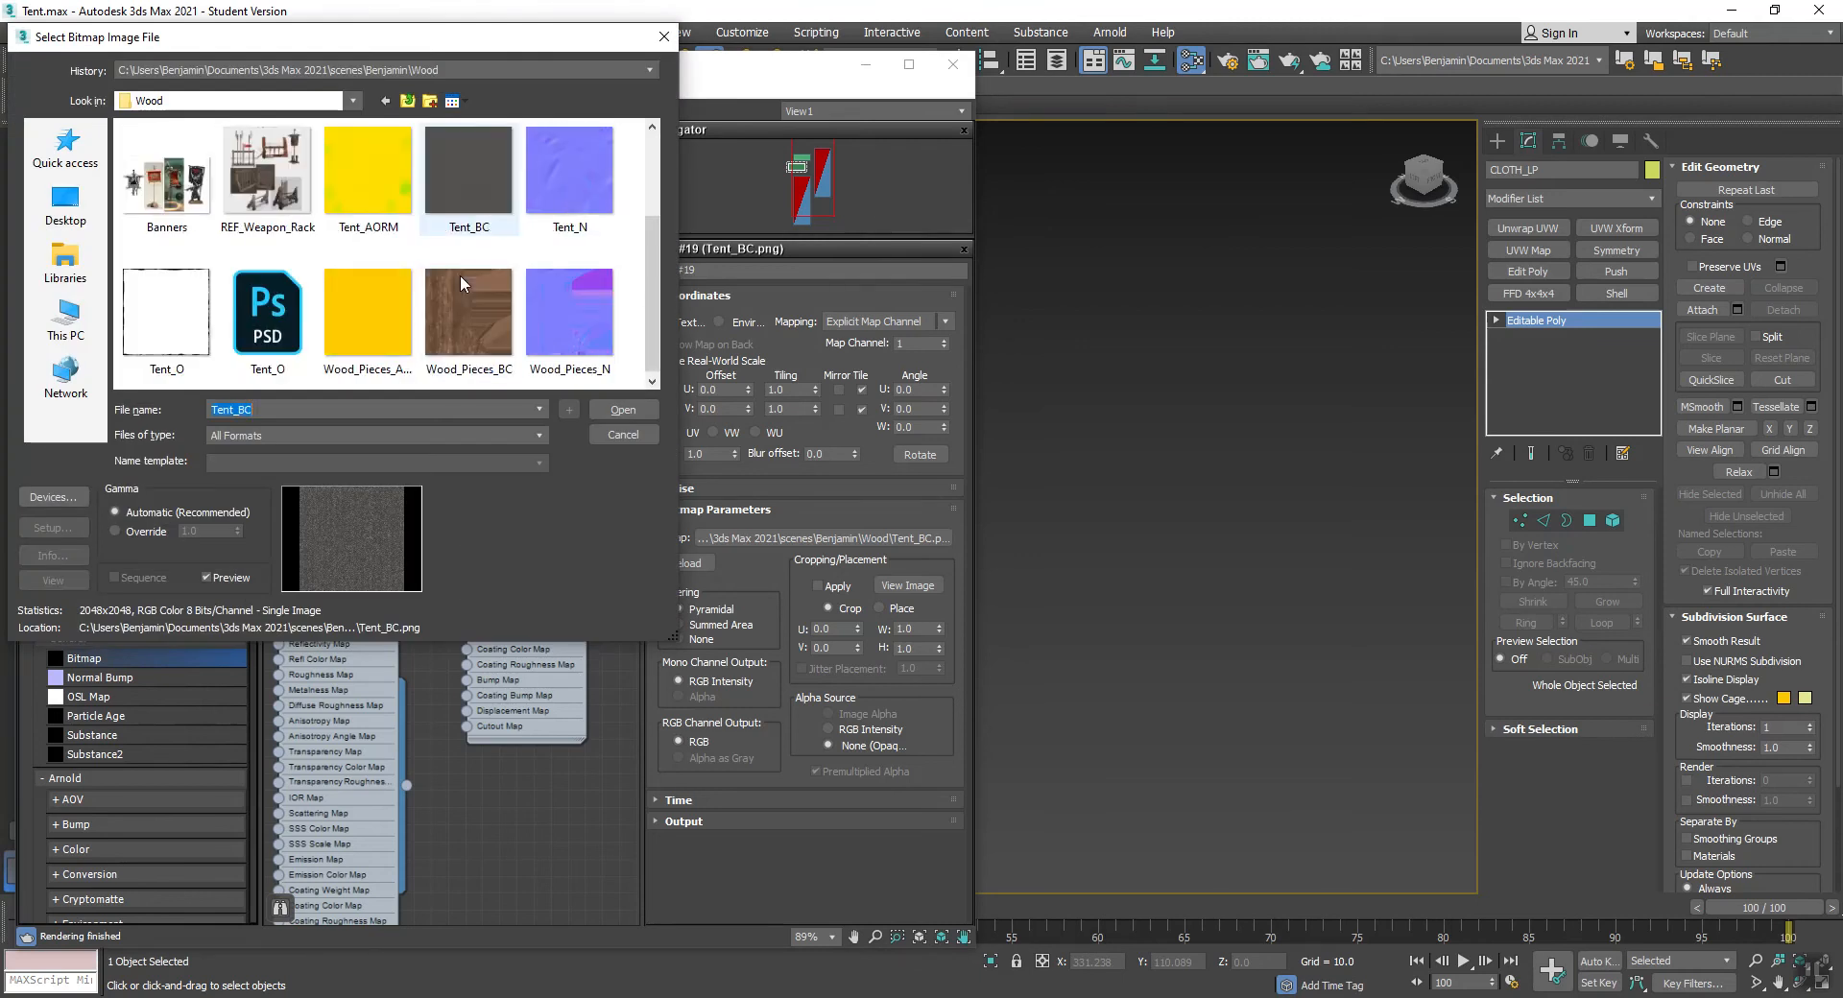
click(166, 317)
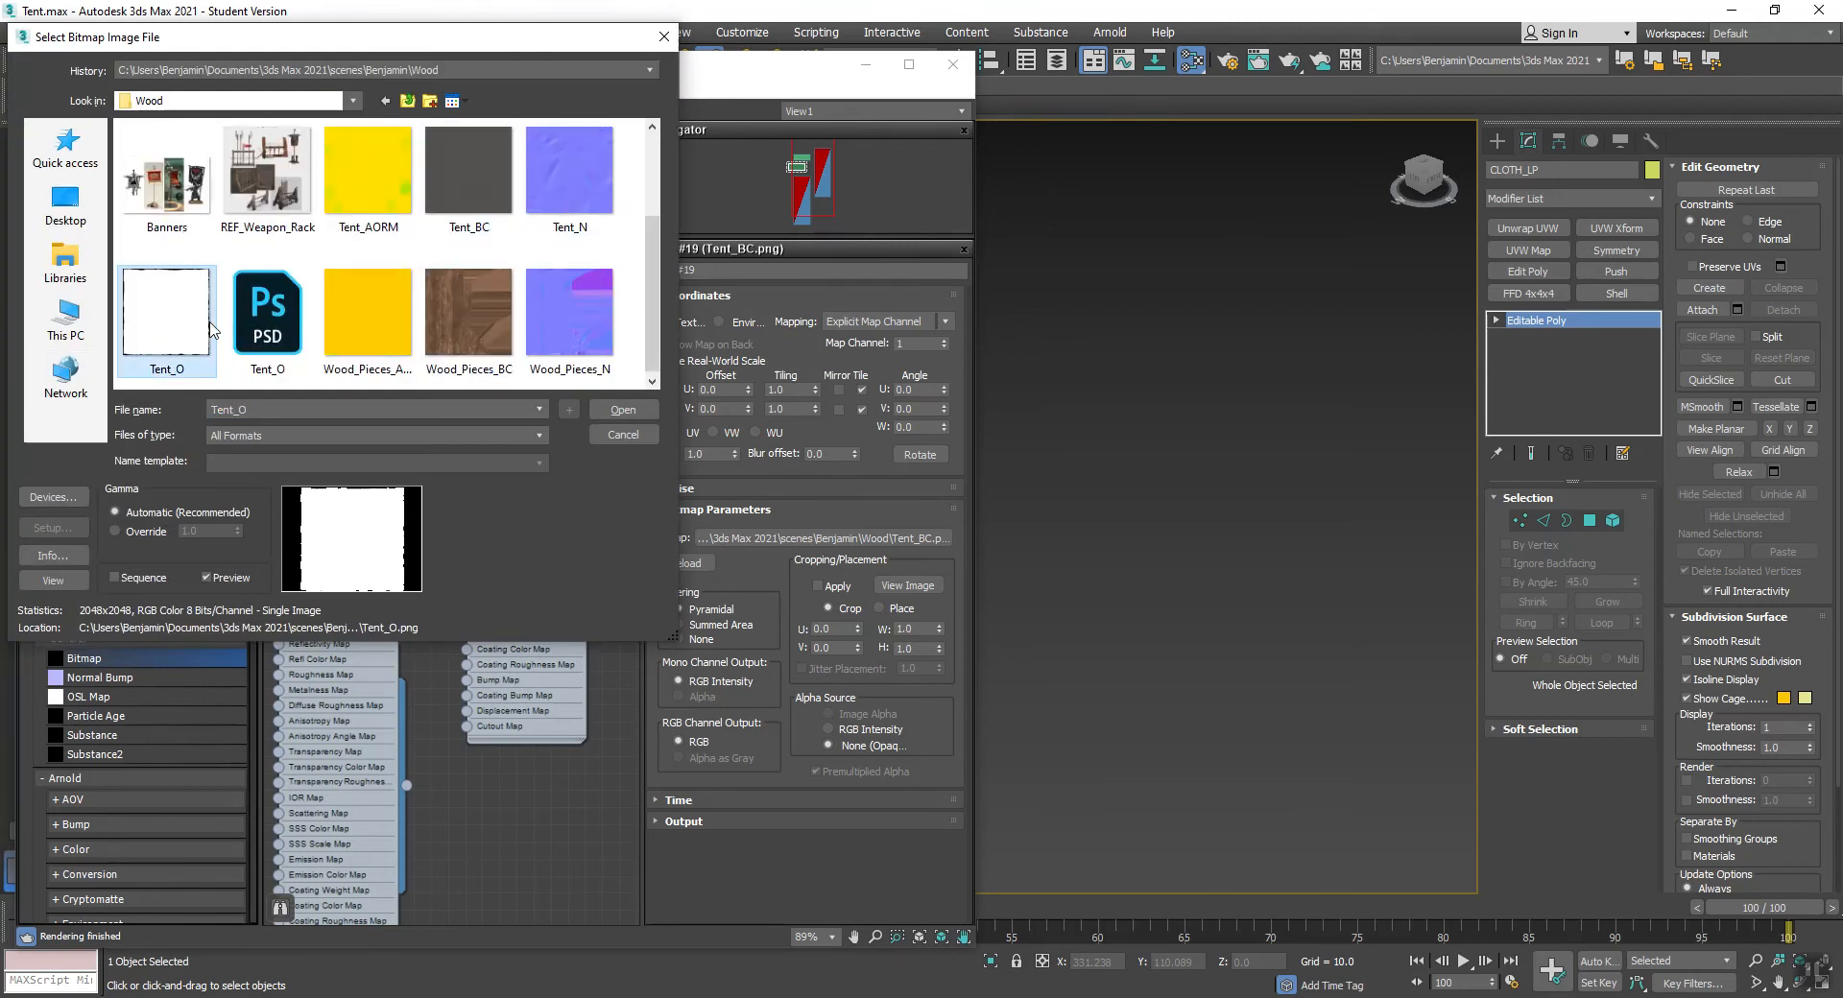
click(633, 410)
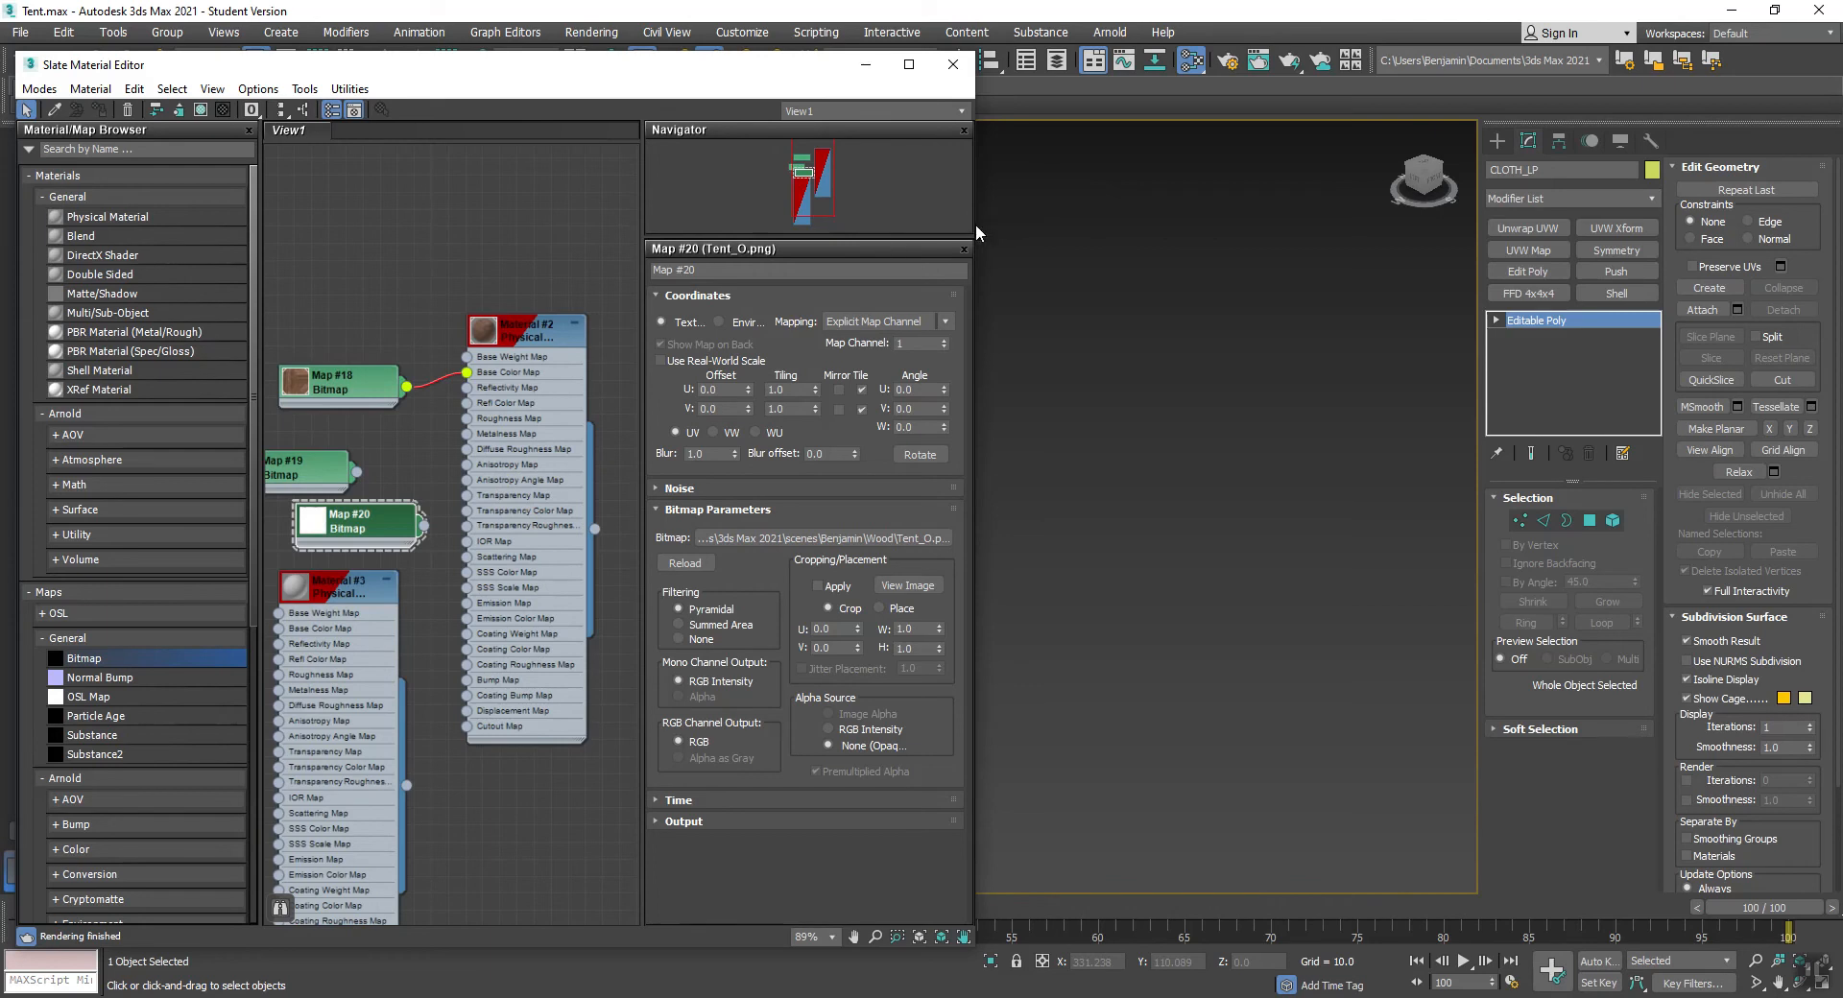
- Arrange the tent map nodes beside the new Physical Material and wire the Tent_BC bitmap into its Base Color Map
drag(1039, 201, 1104, 201)
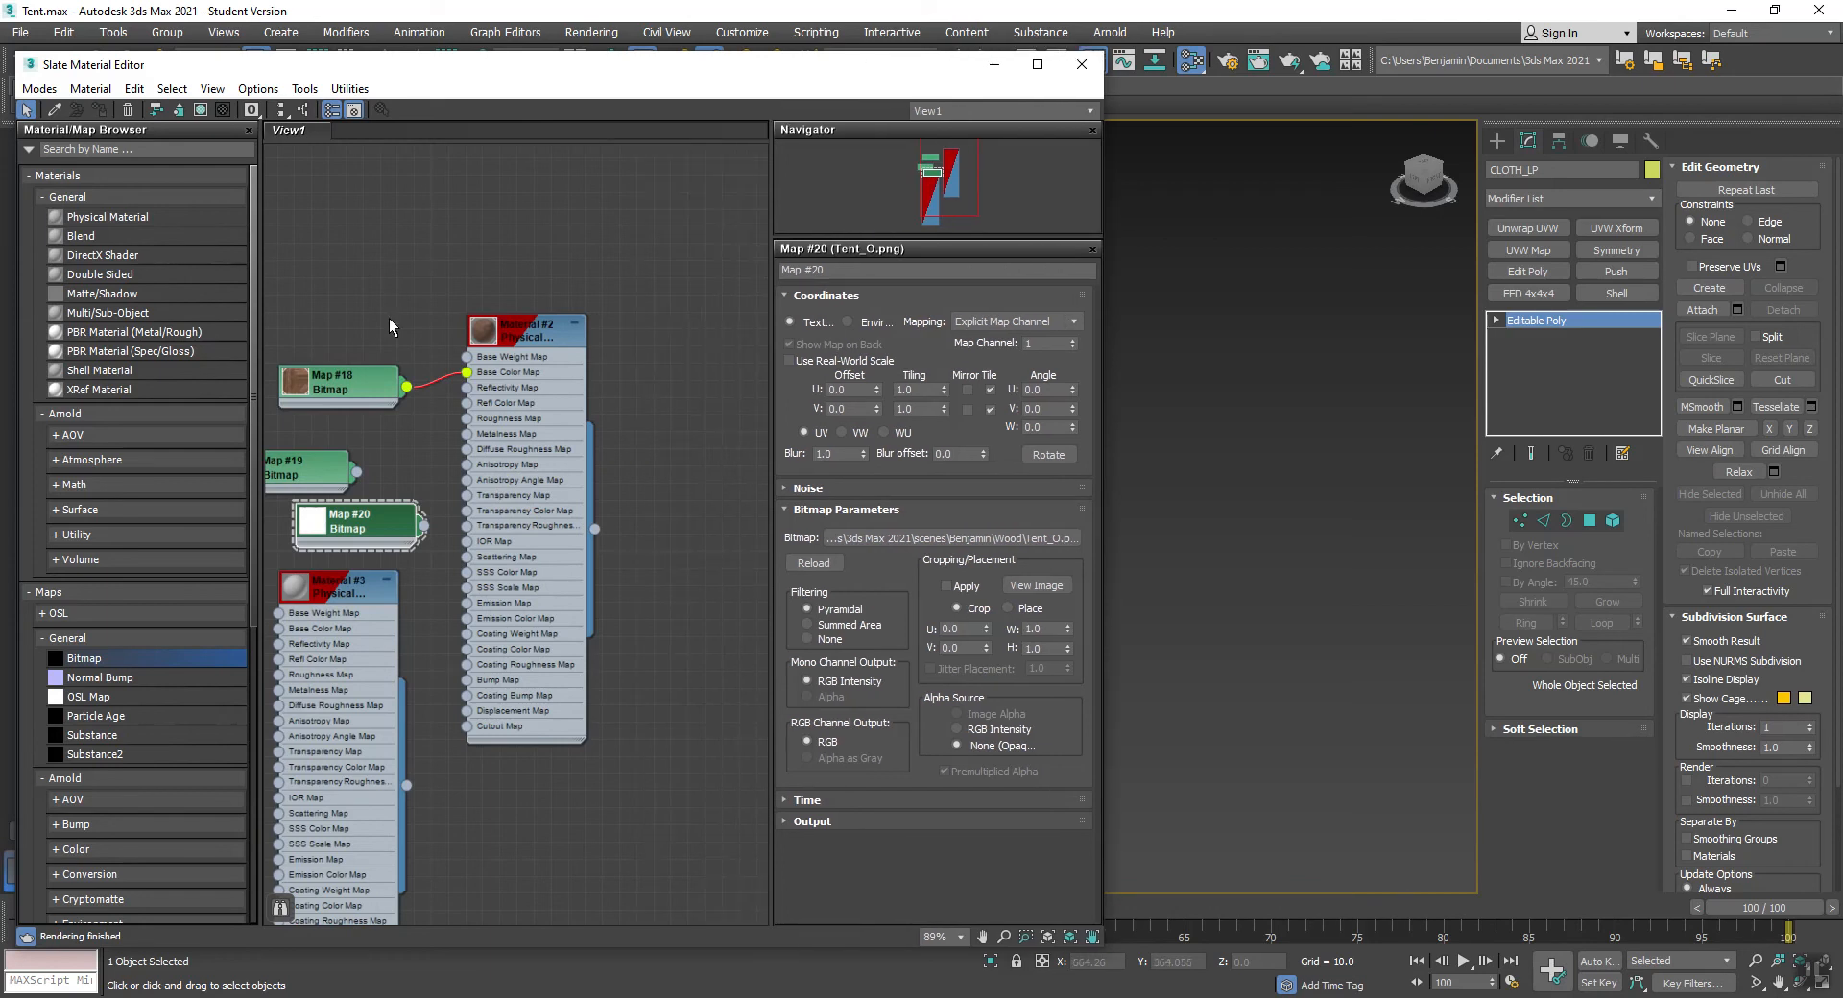
right_click(343, 280)
click(493, 234)
middle_drag(390, 286, 603, 179)
drag(585, 407, 361, 612)
drag(483, 359, 312, 462)
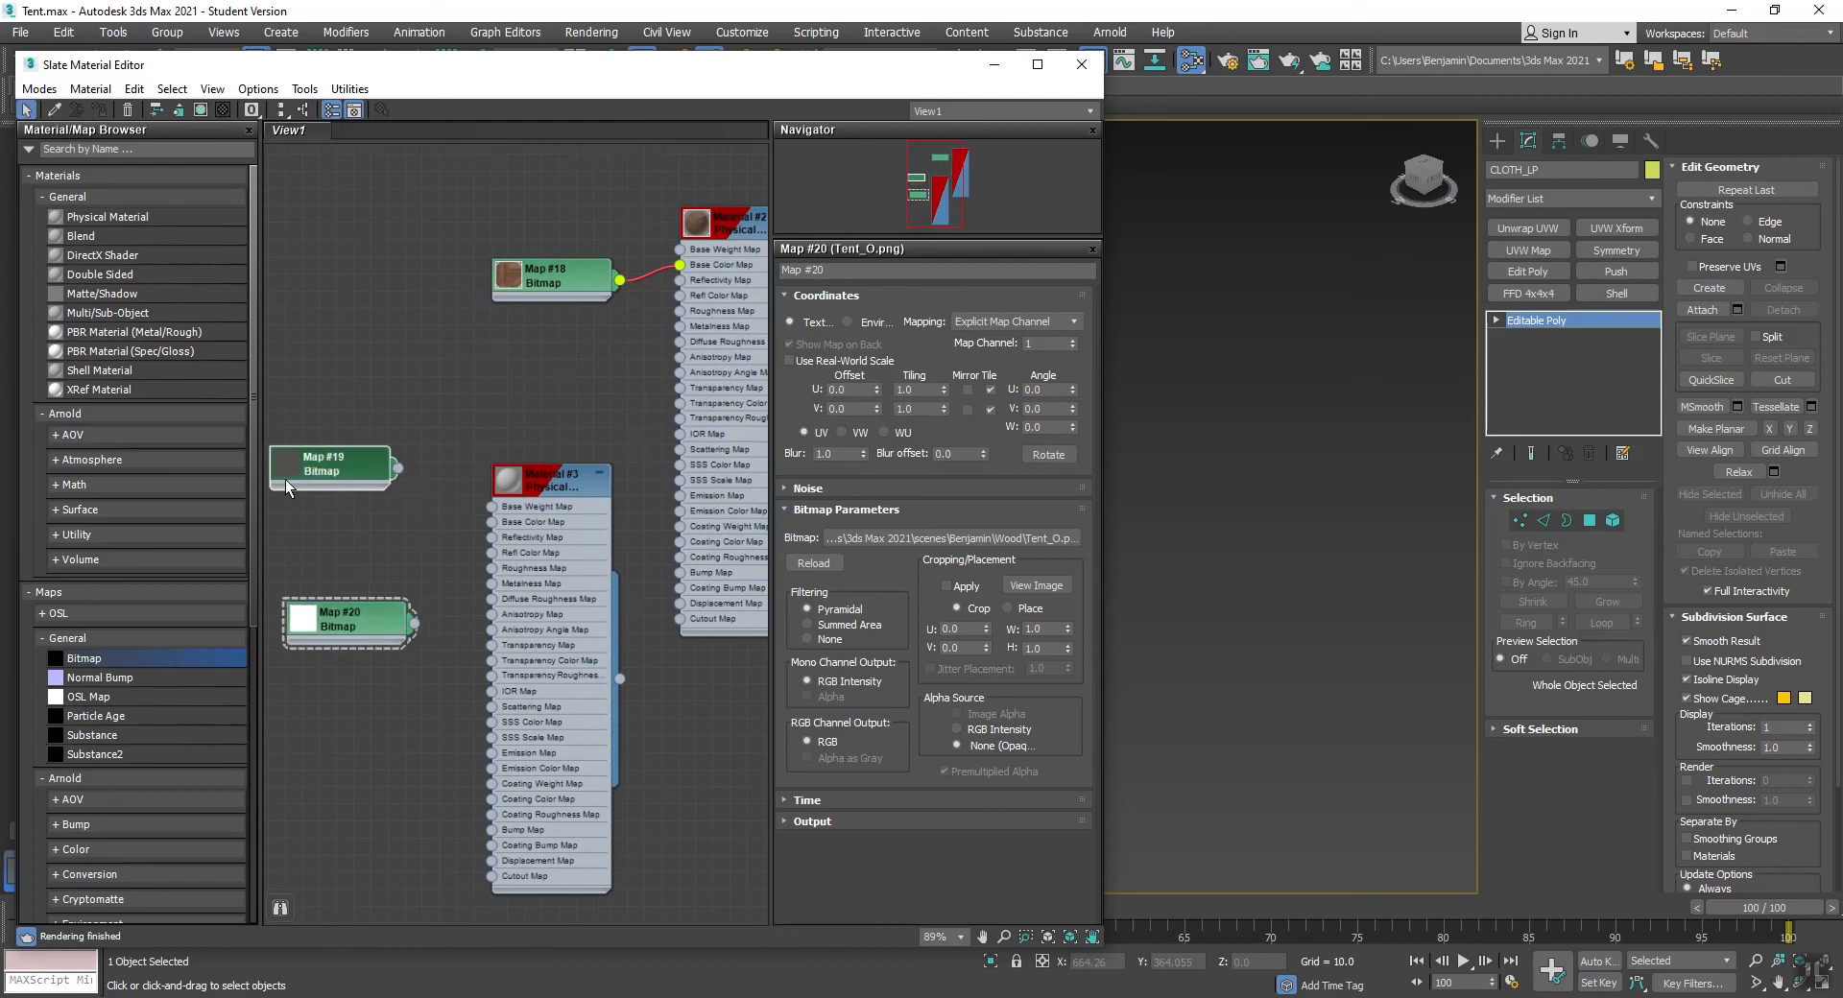
drag(396, 472, 492, 523)
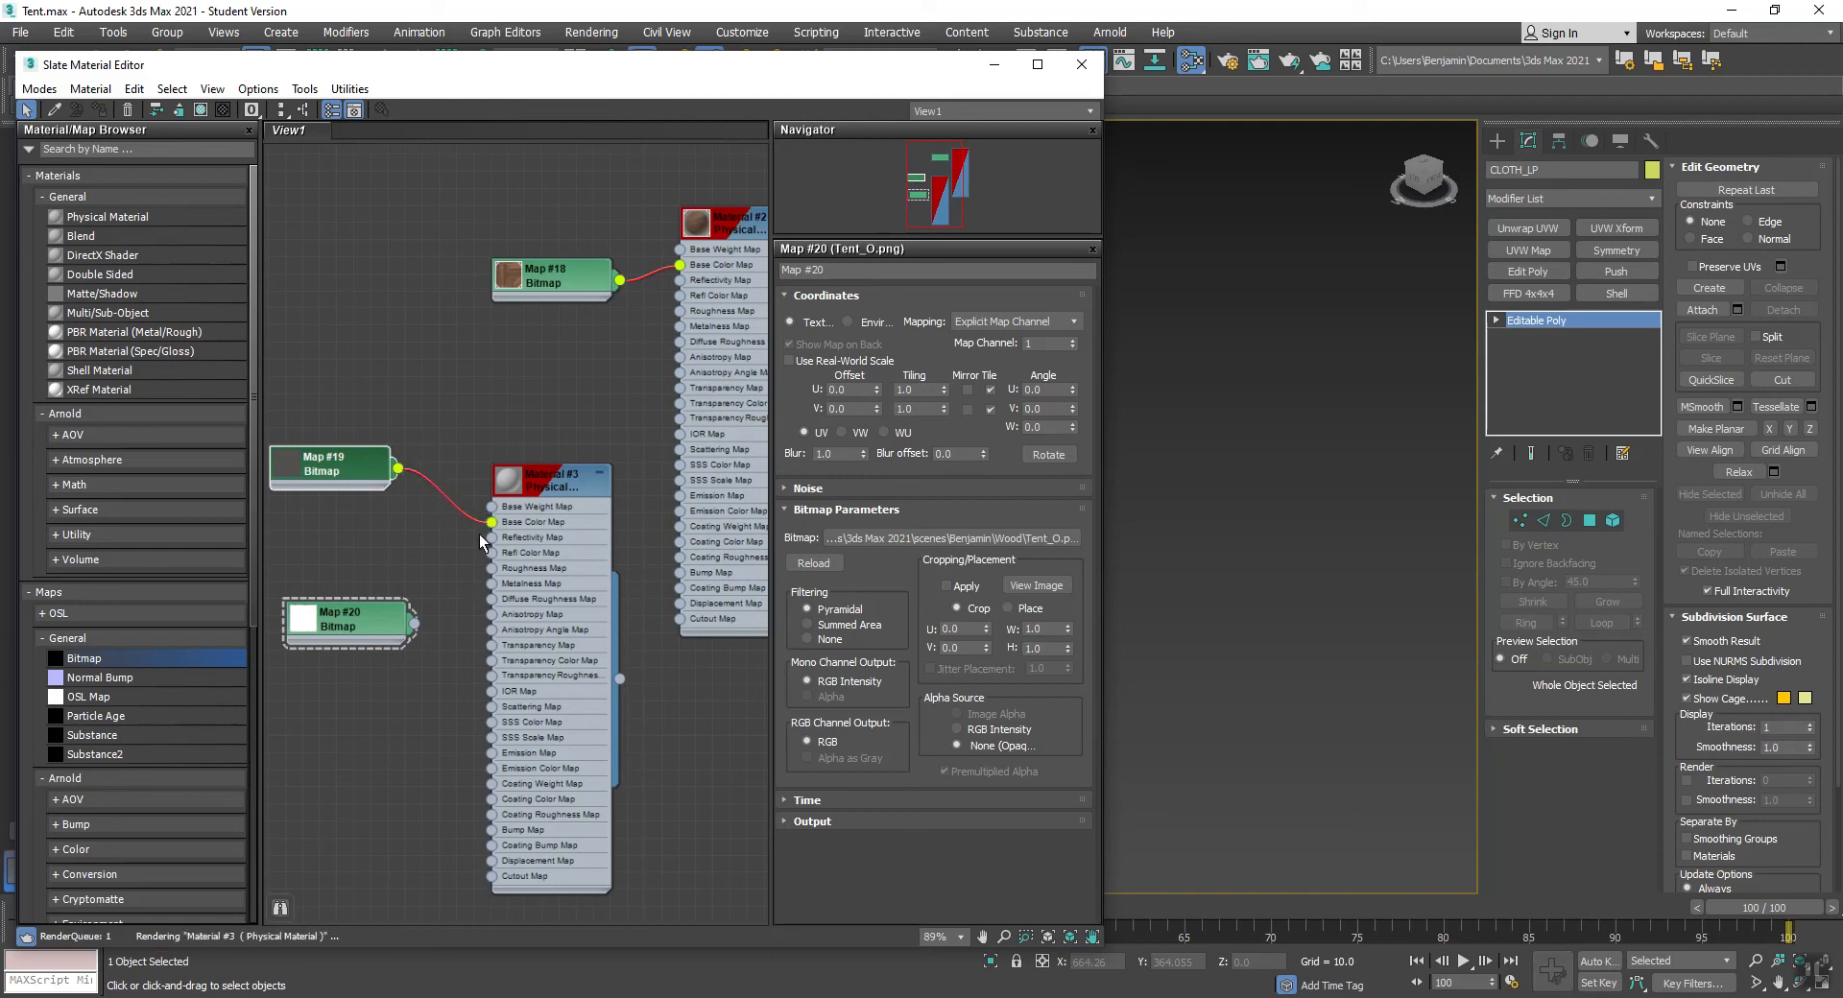
- Wire the Tent_O bitmap into the Cutout Map of the new Physical Material
click(373, 626)
drag(413, 624, 487, 883)
click(485, 873)
click(415, 863)
drag(415, 624, 490, 875)
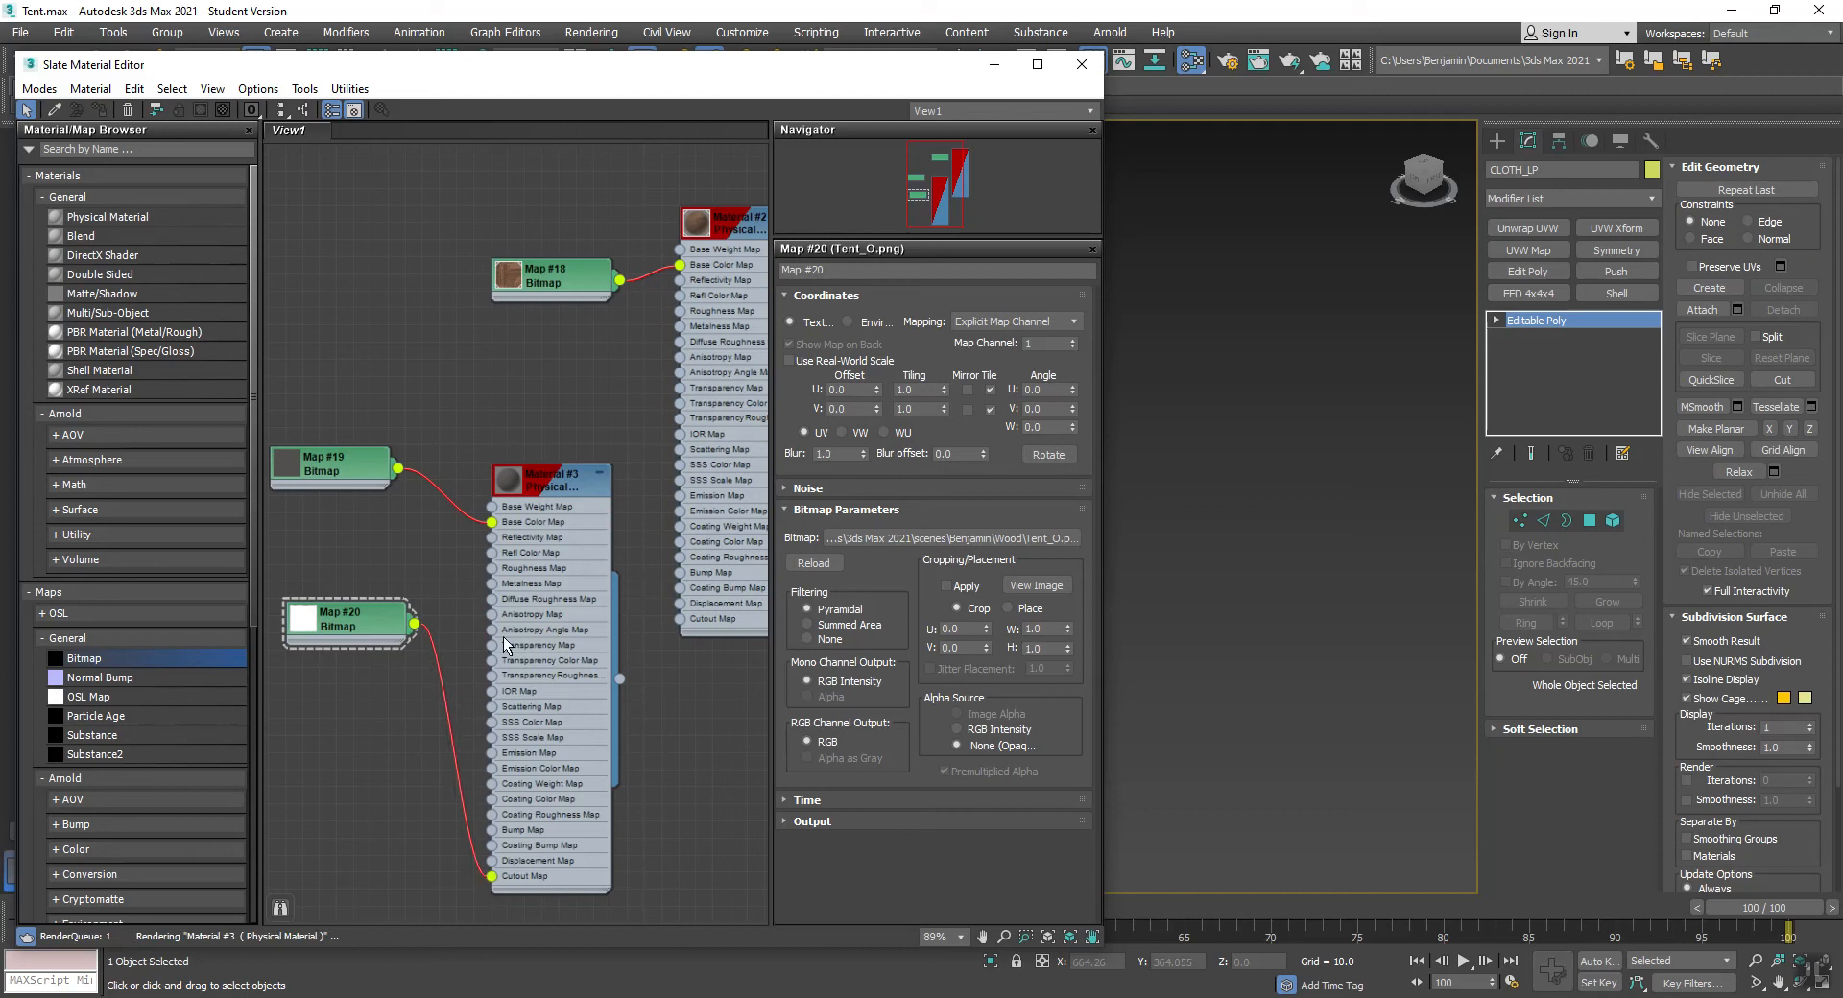
- Assign the tent Physical Material to the selected CLOTH_LP mesh and show it as a realistic material in the viewport
drag(557, 480, 539, 378)
drag(960, 69, 831, 87)
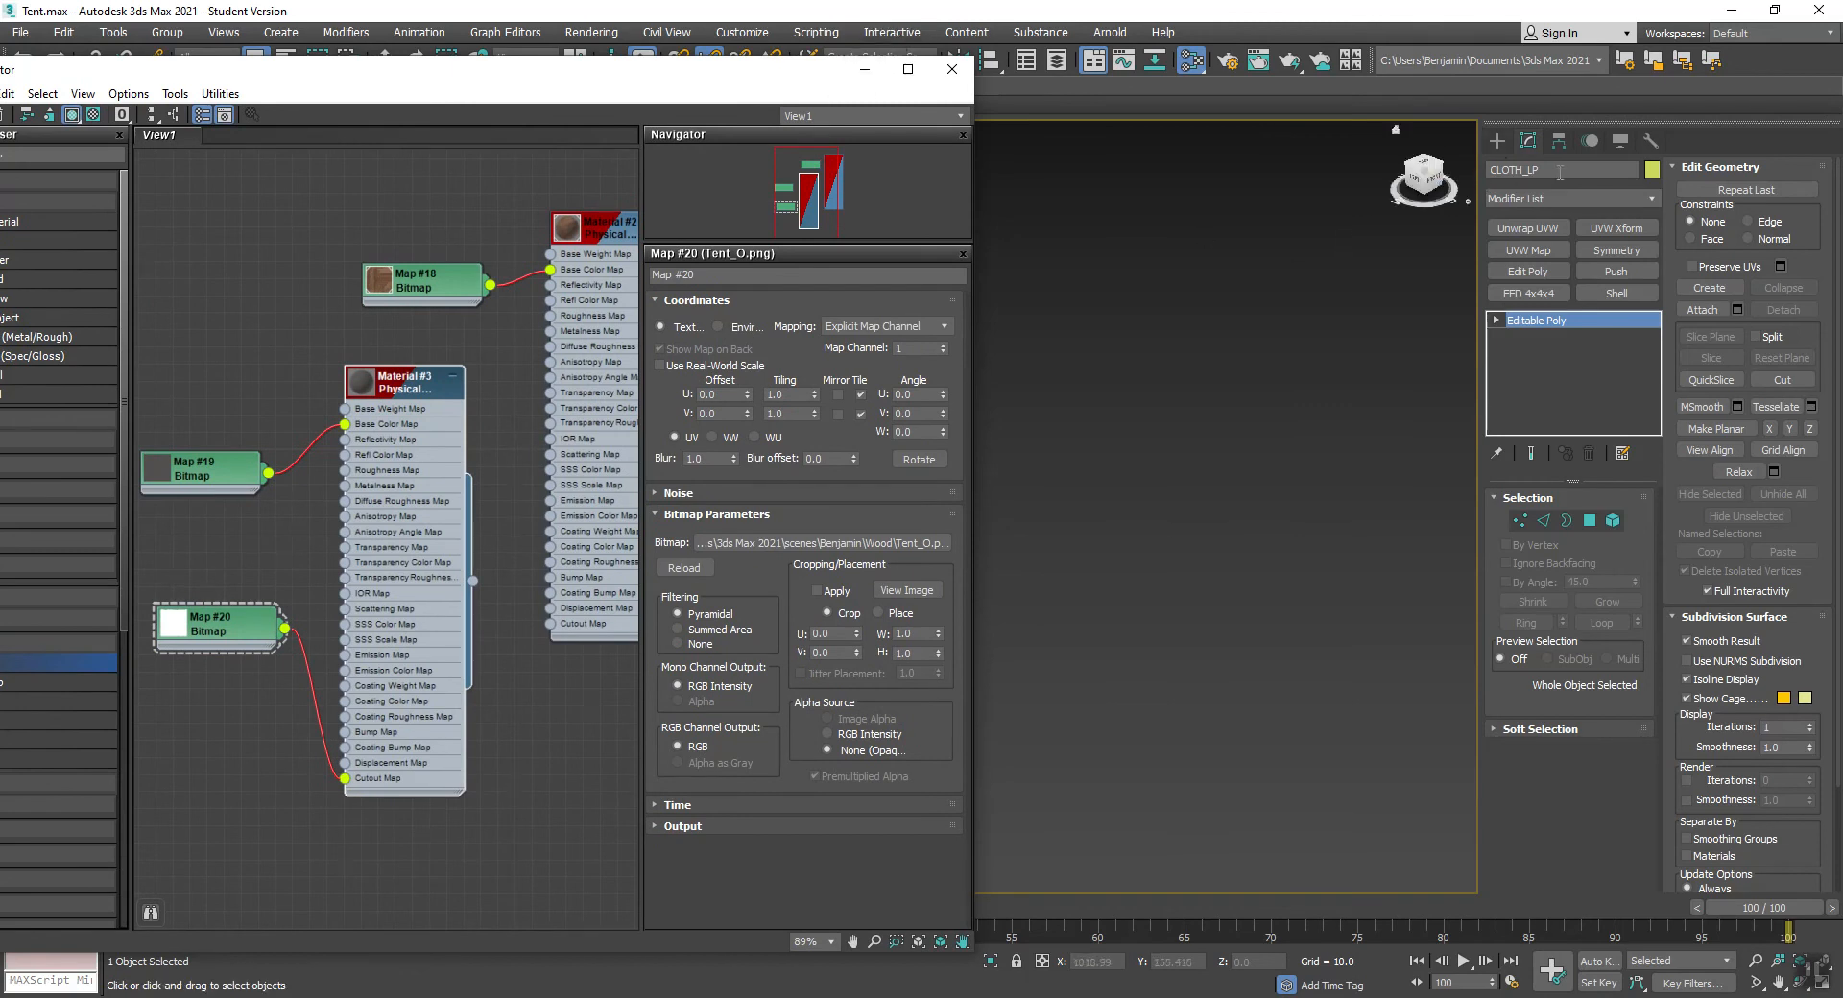
right_click(401, 378)
click(422, 409)
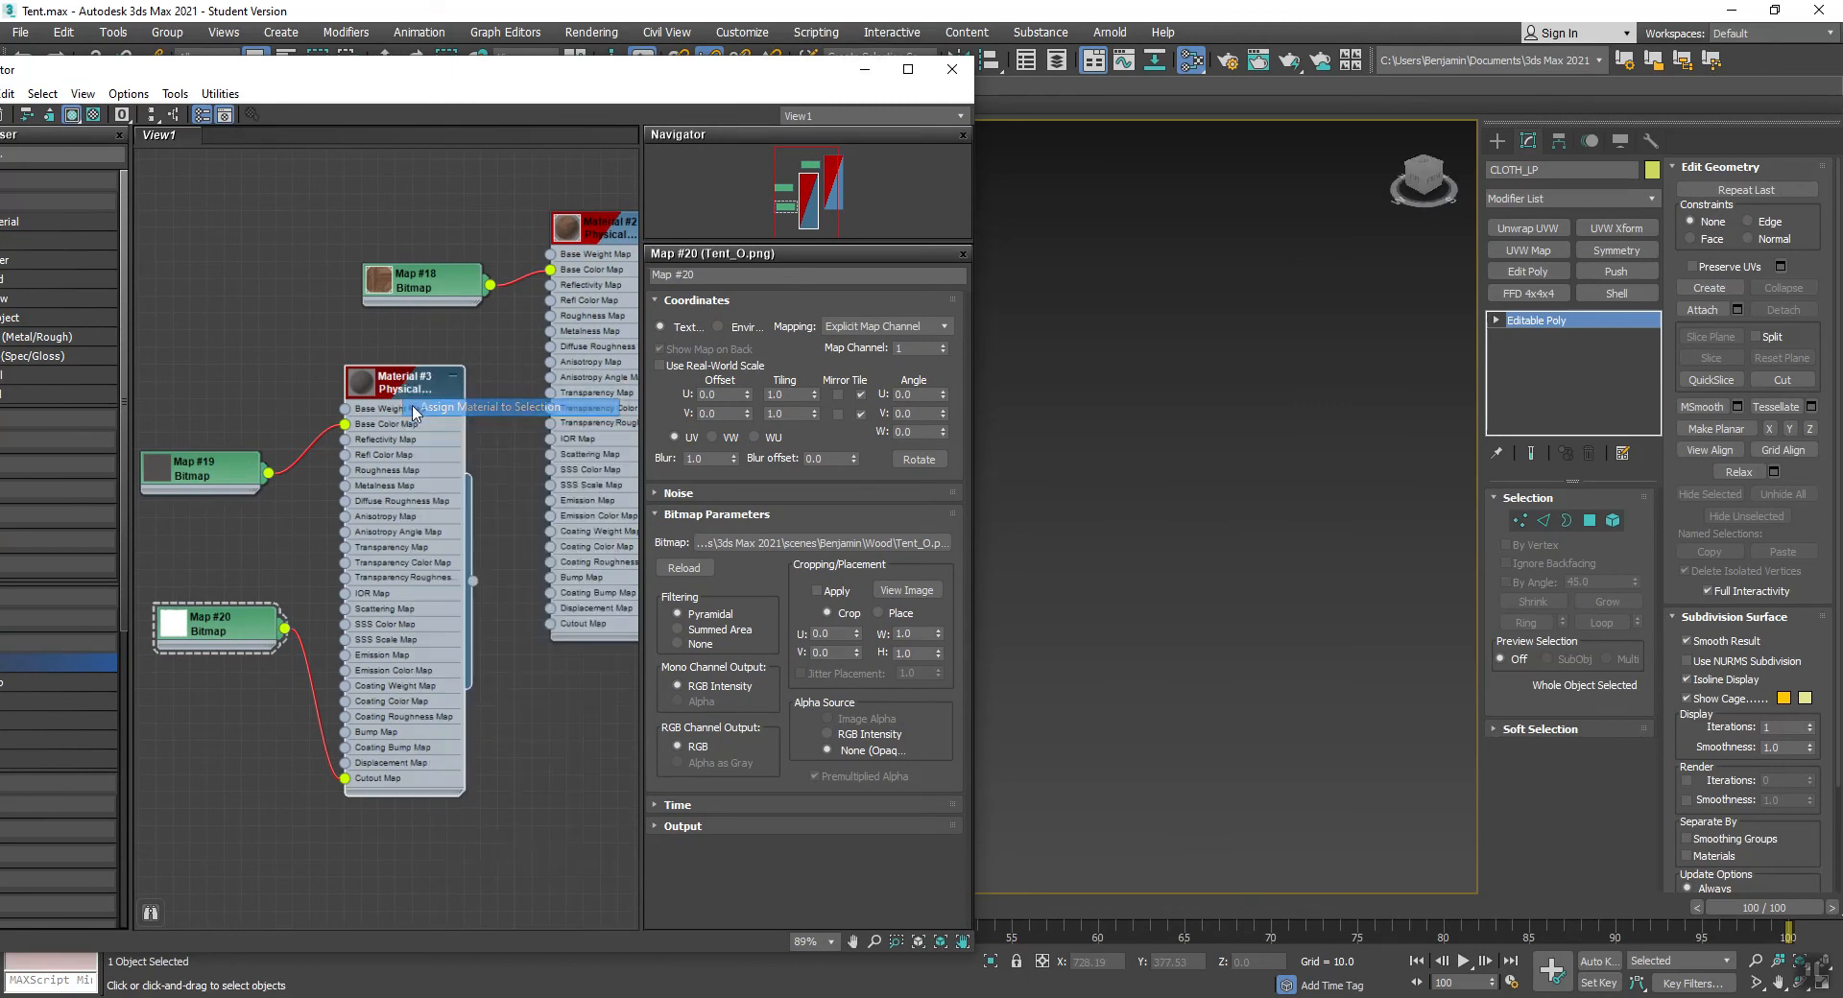
right_click(424, 381)
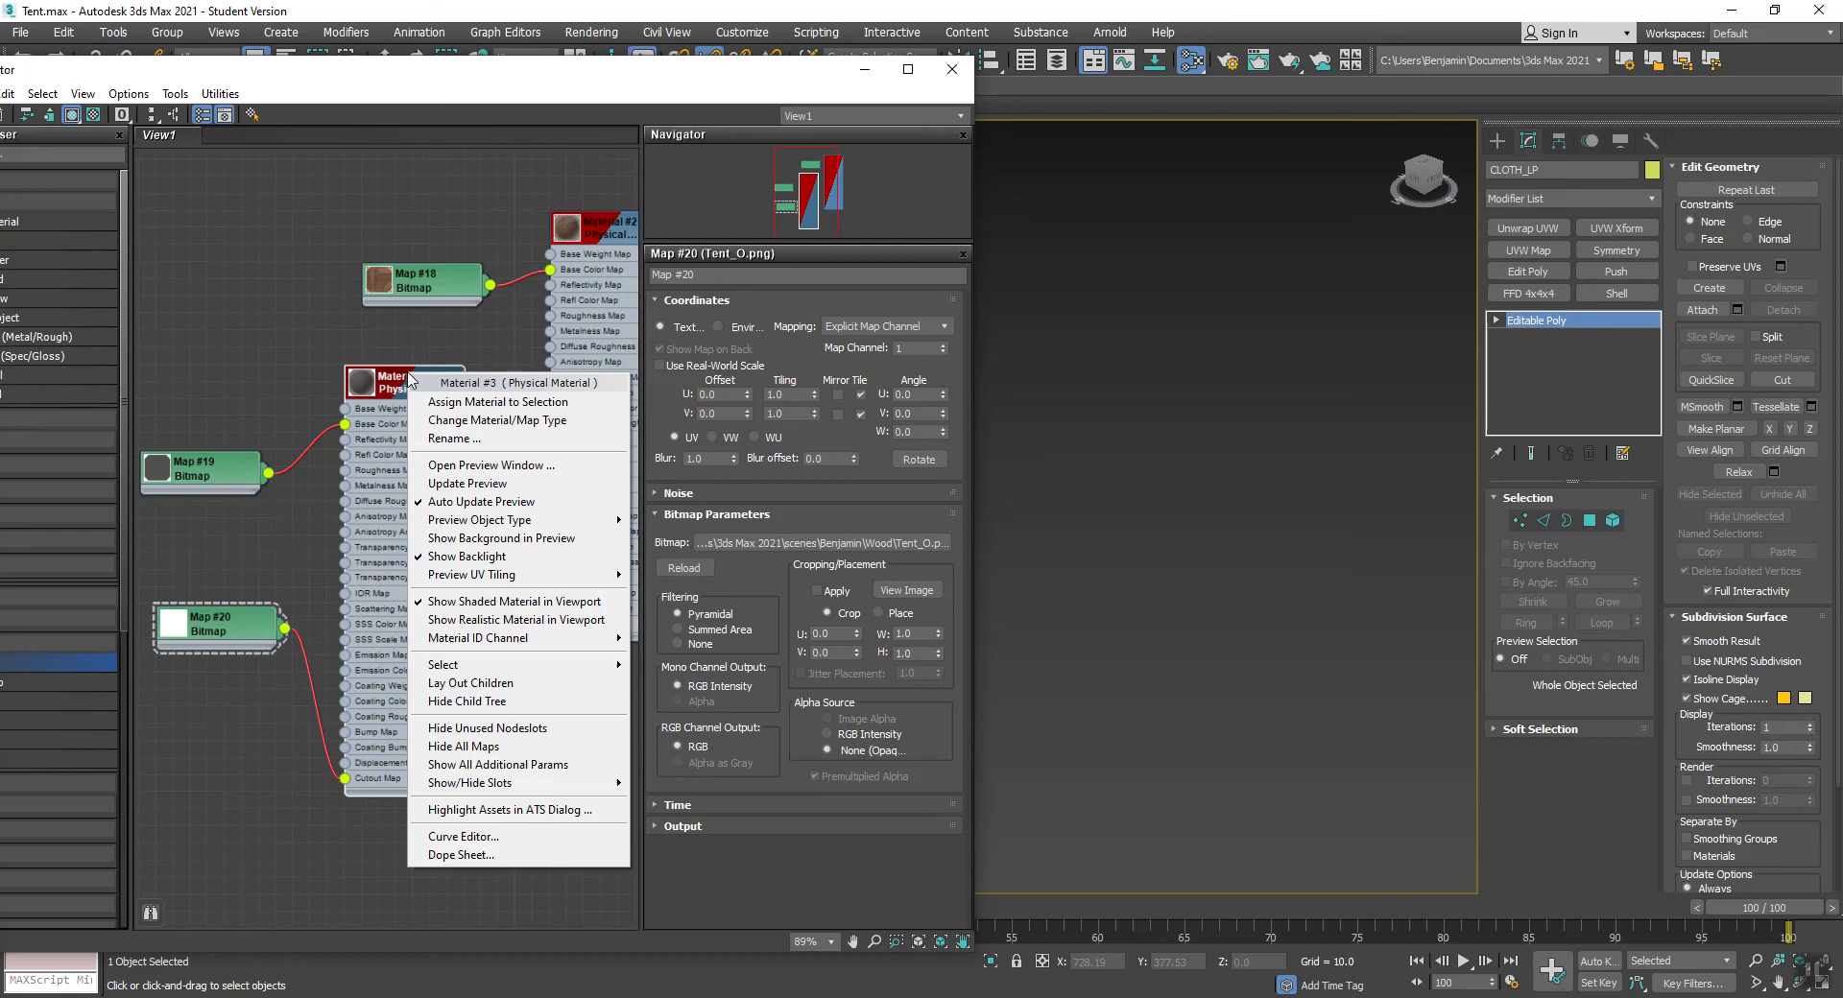
click(436, 622)
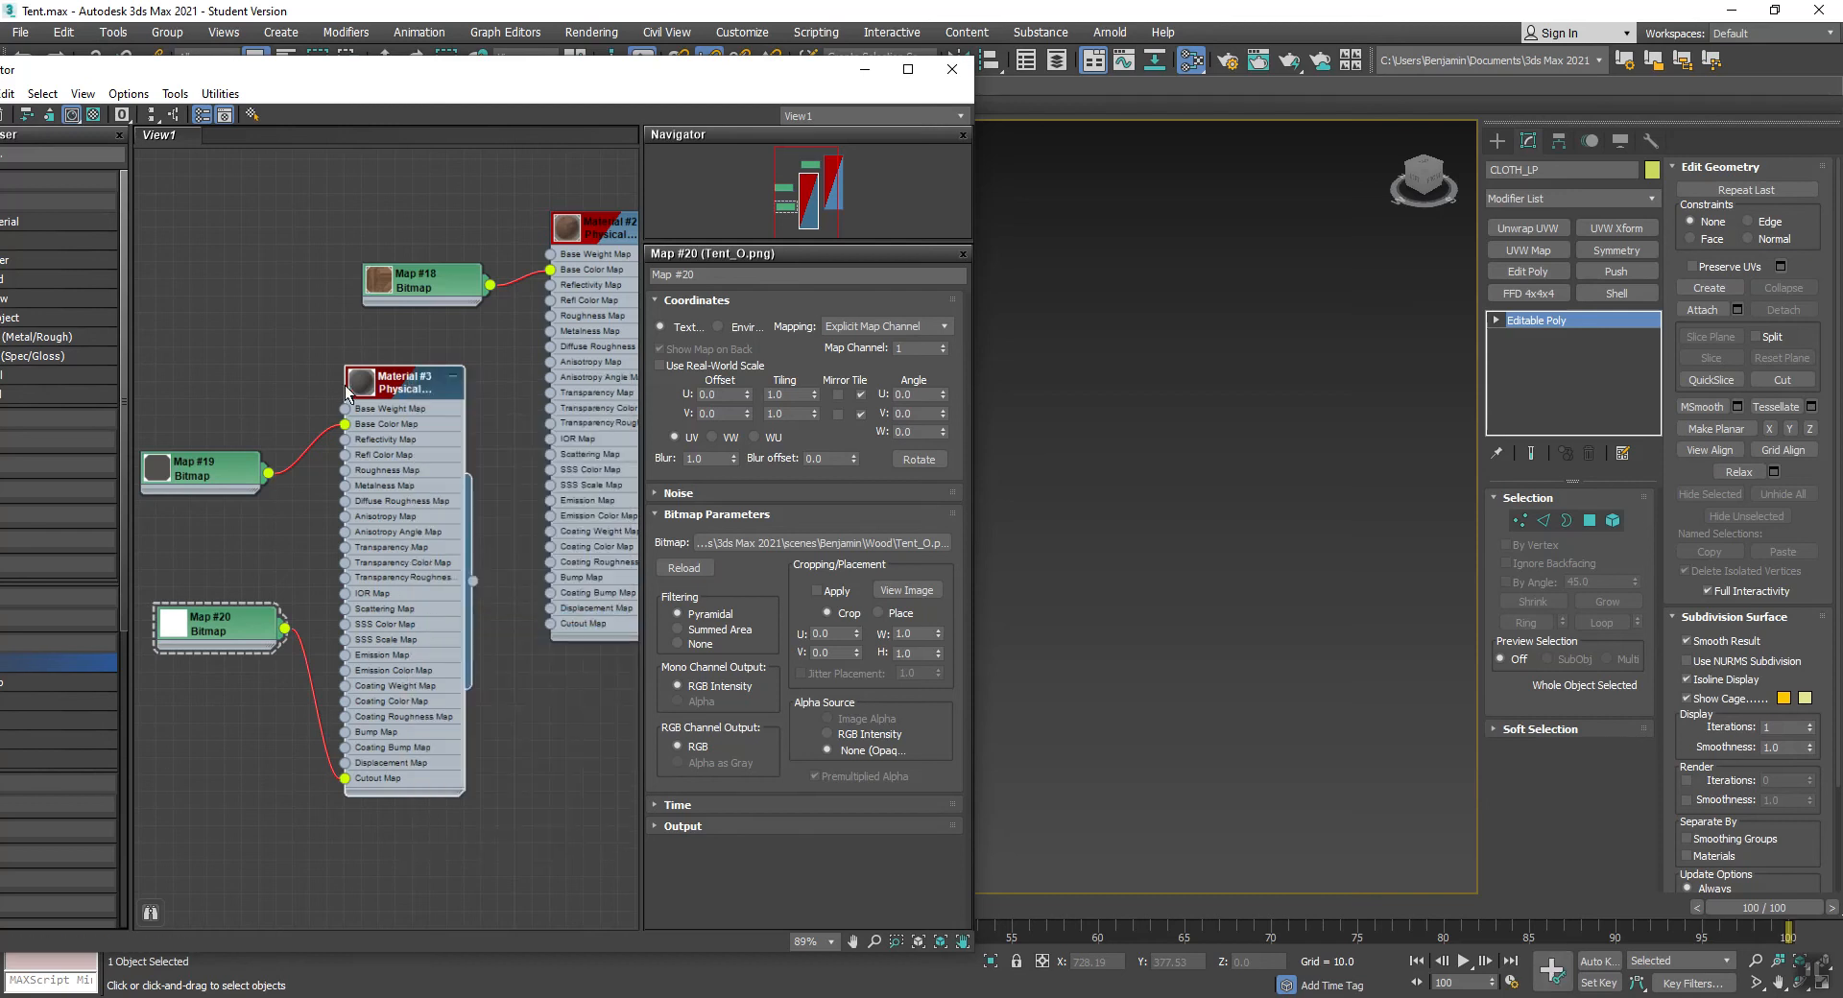
- Minimize the Slate Material Editor, deselect the cloth and turn off edged faces in the perspective viewport
scroll(471, 691, down, 2)
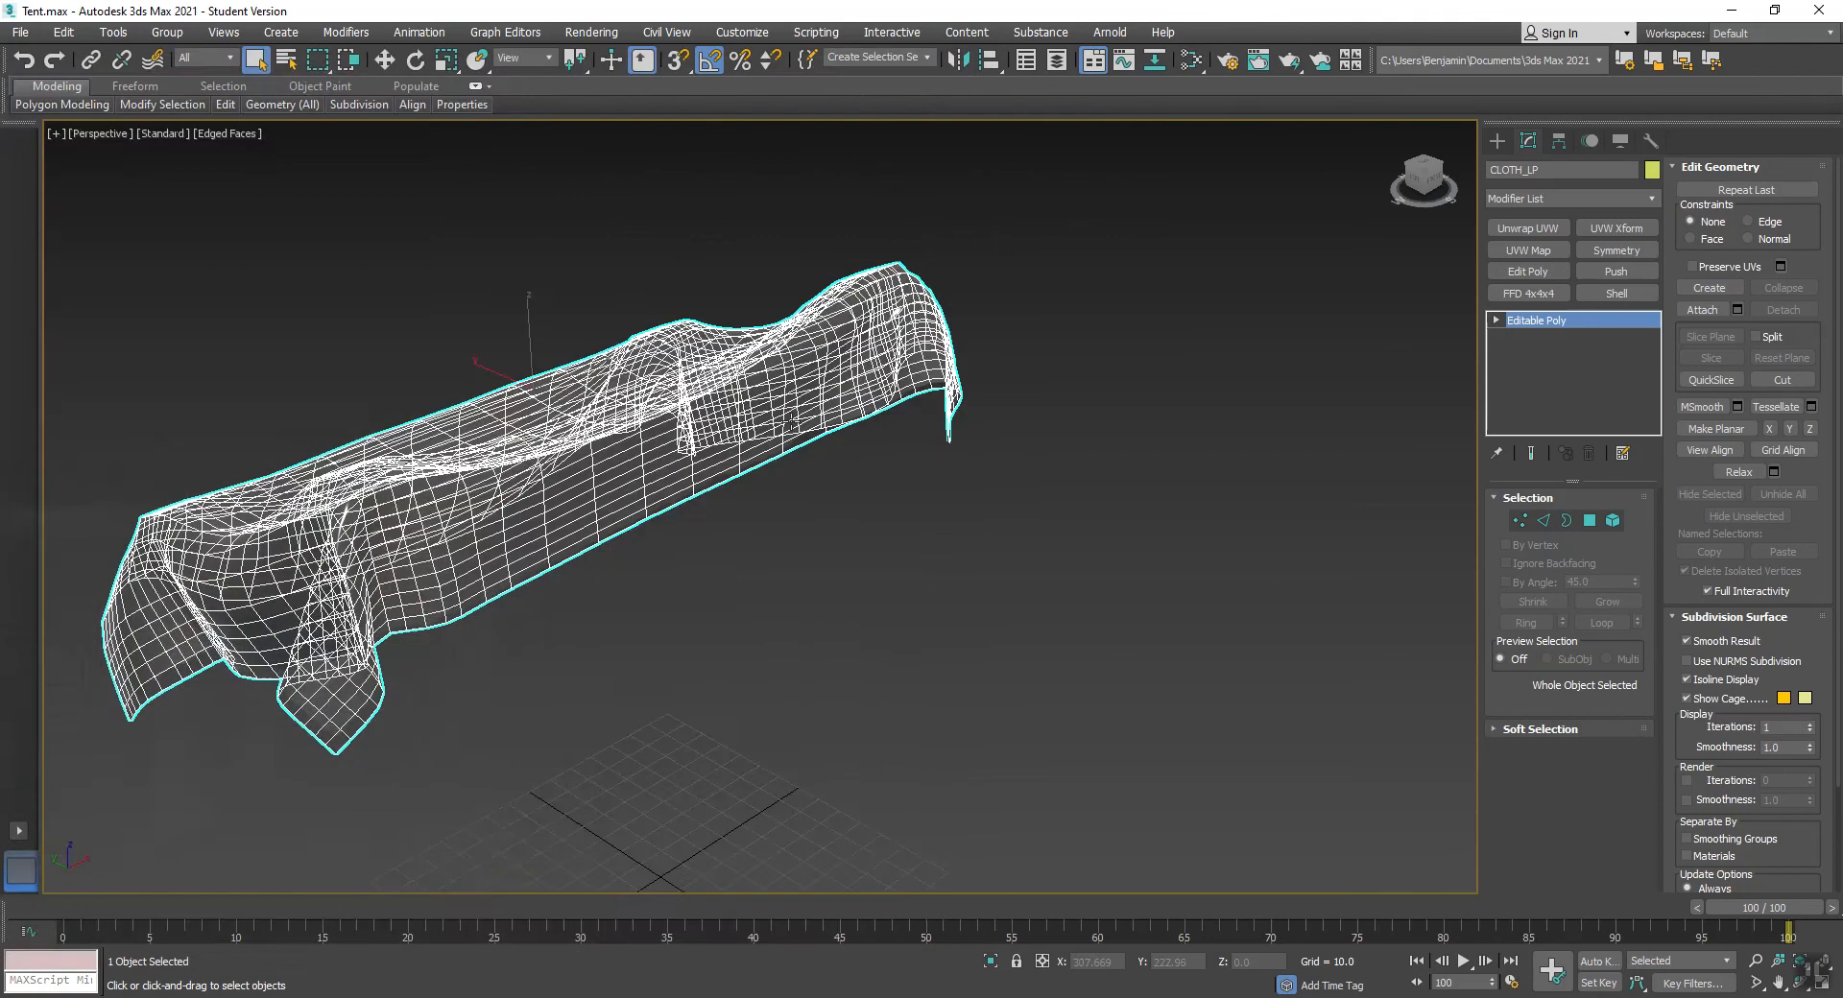
click(864, 68)
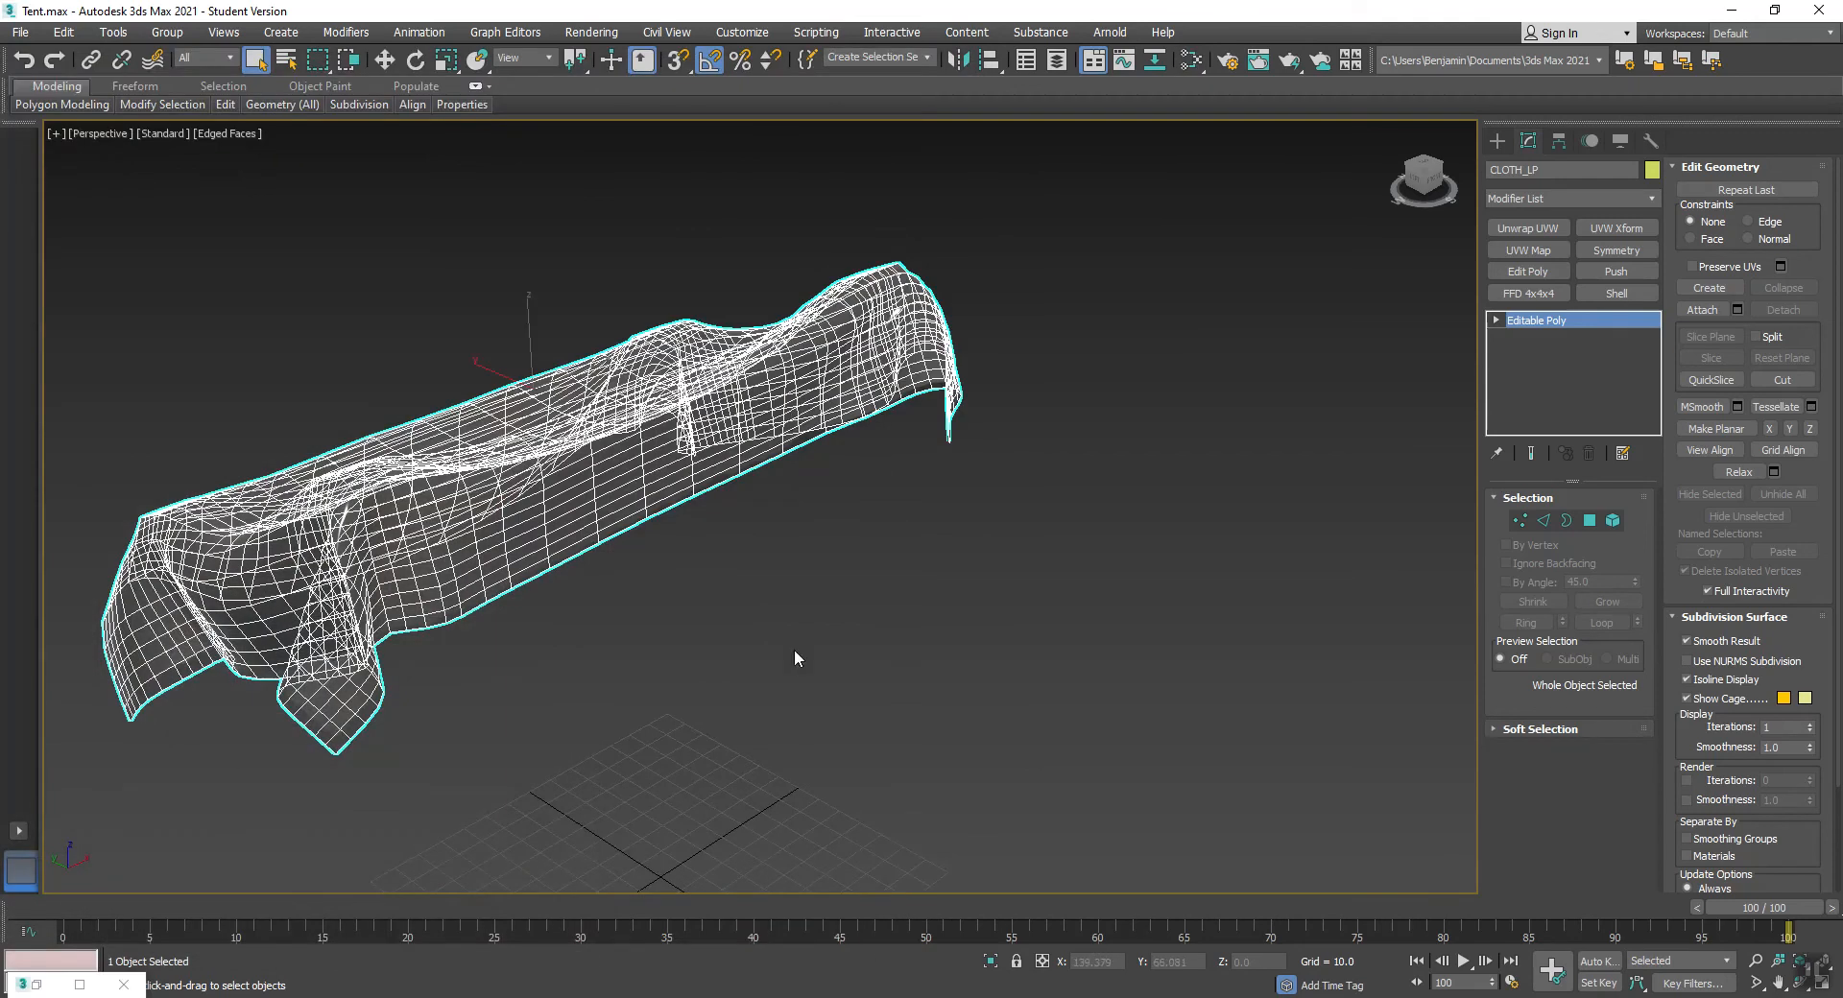
click(764, 556)
key(F4)
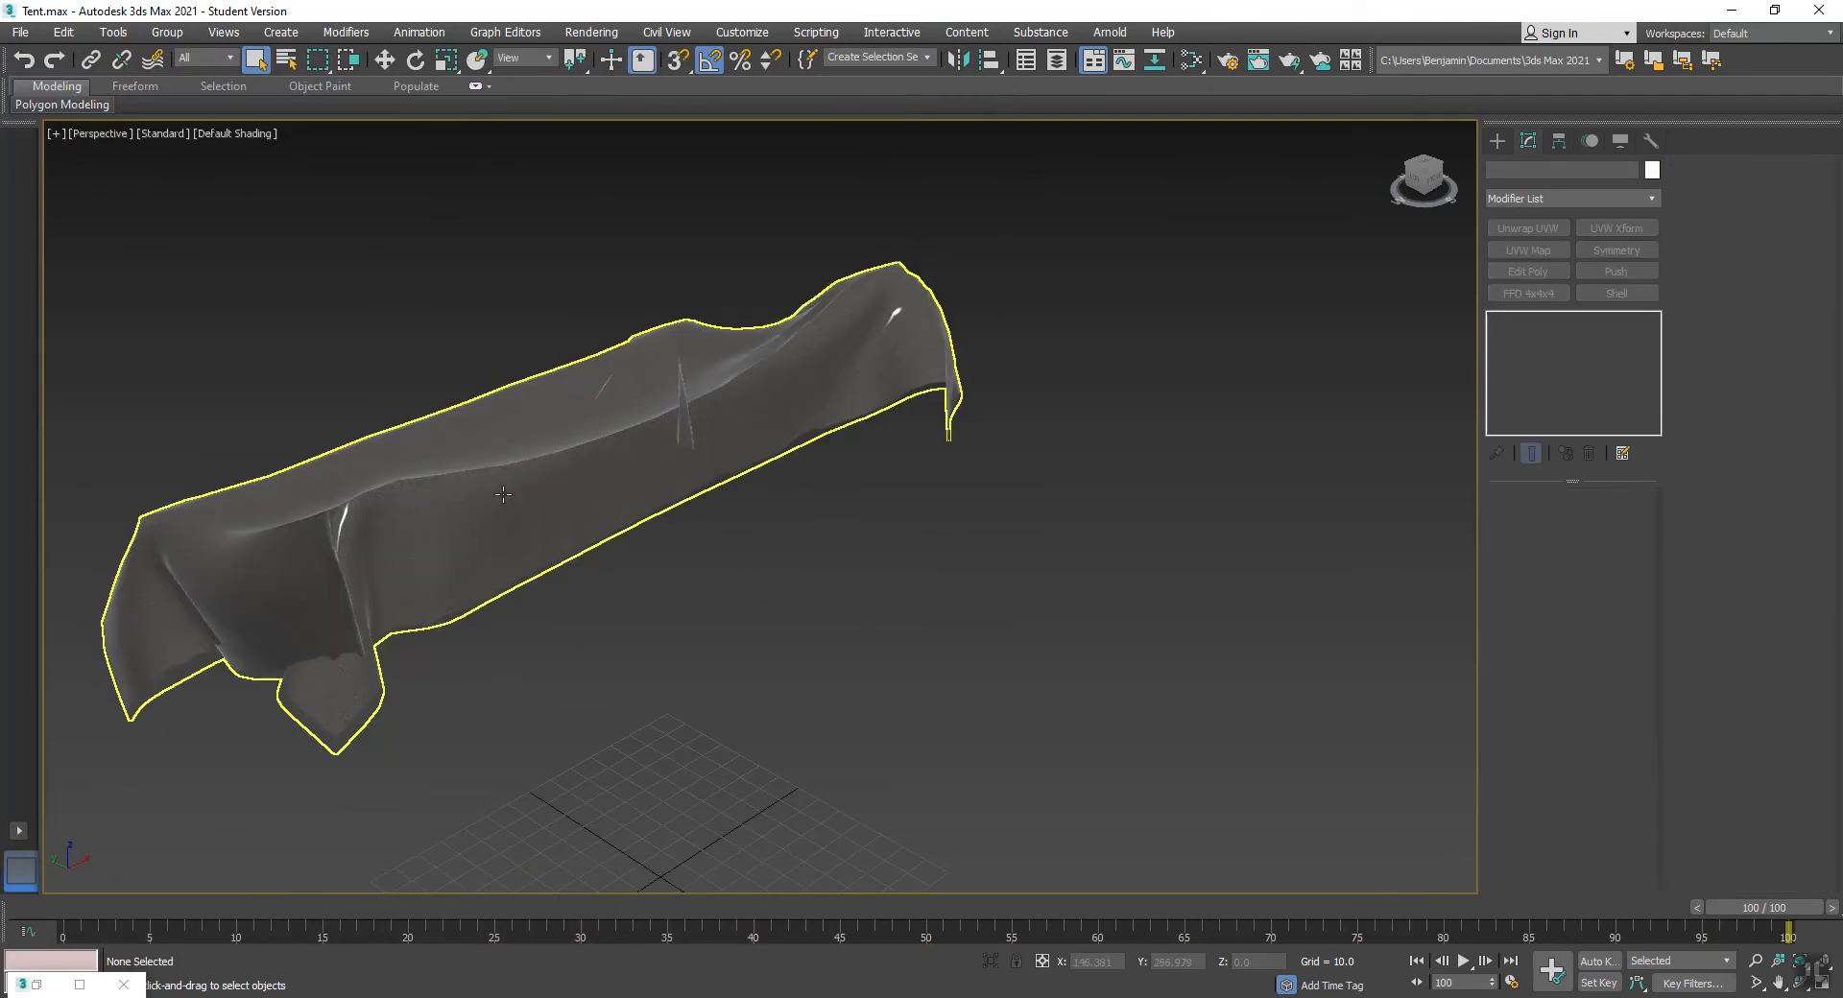
- Examine the cloth's cutout edges up close in the viewport and in a test render of the perspective view
click(544, 503)
scroll(545, 503, up, 2)
key(ctrl+r)
drag(617, 531, 648, 498)
alt+middle_drag(648, 497, 663, 499)
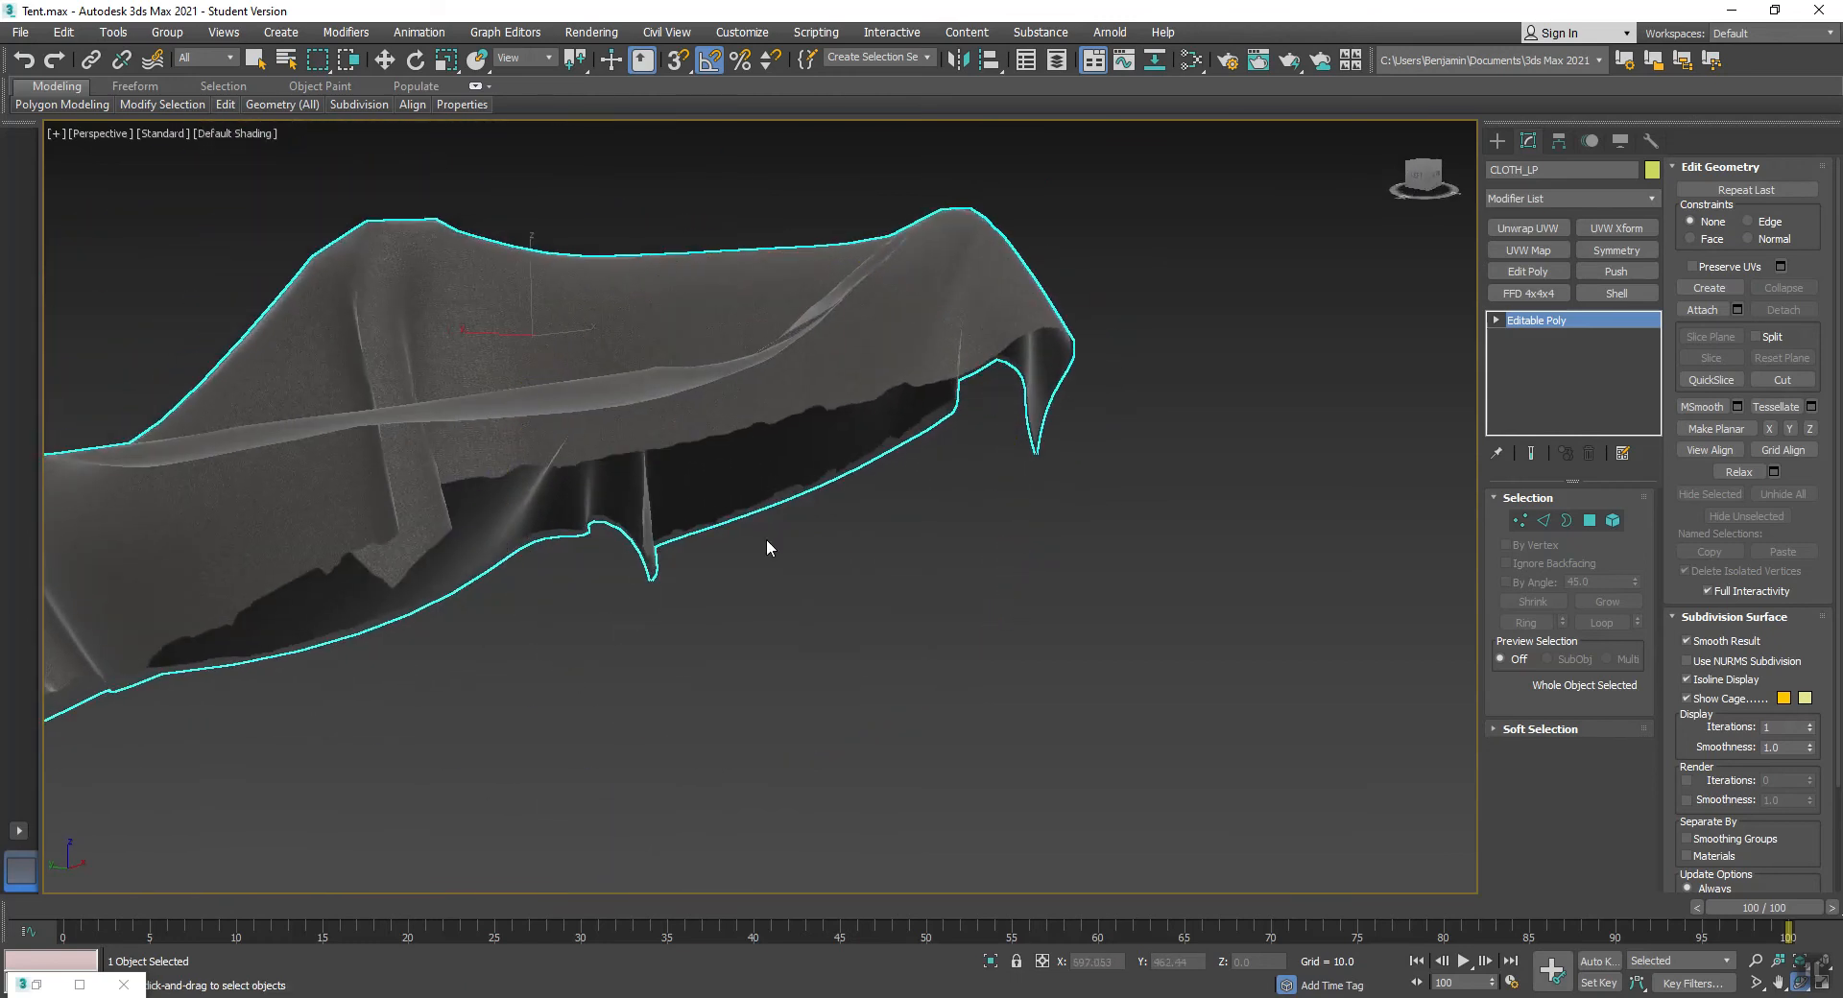
click(1068, 585)
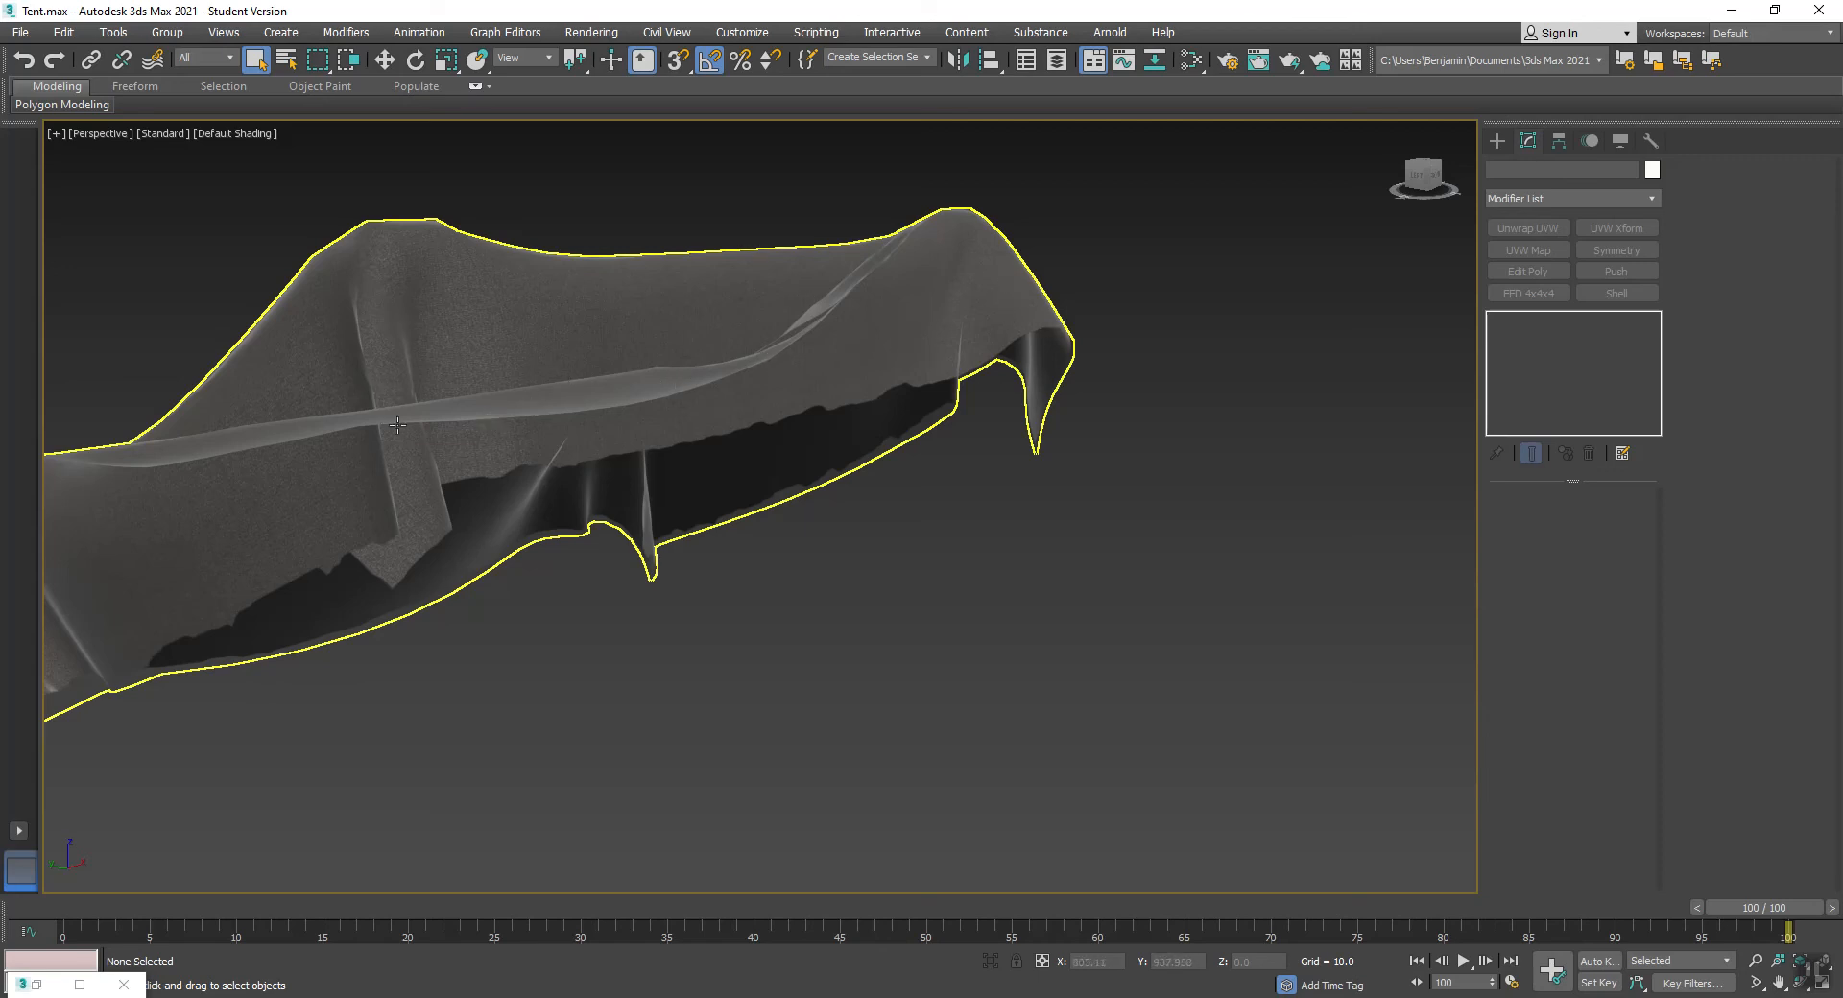
click(1290, 63)
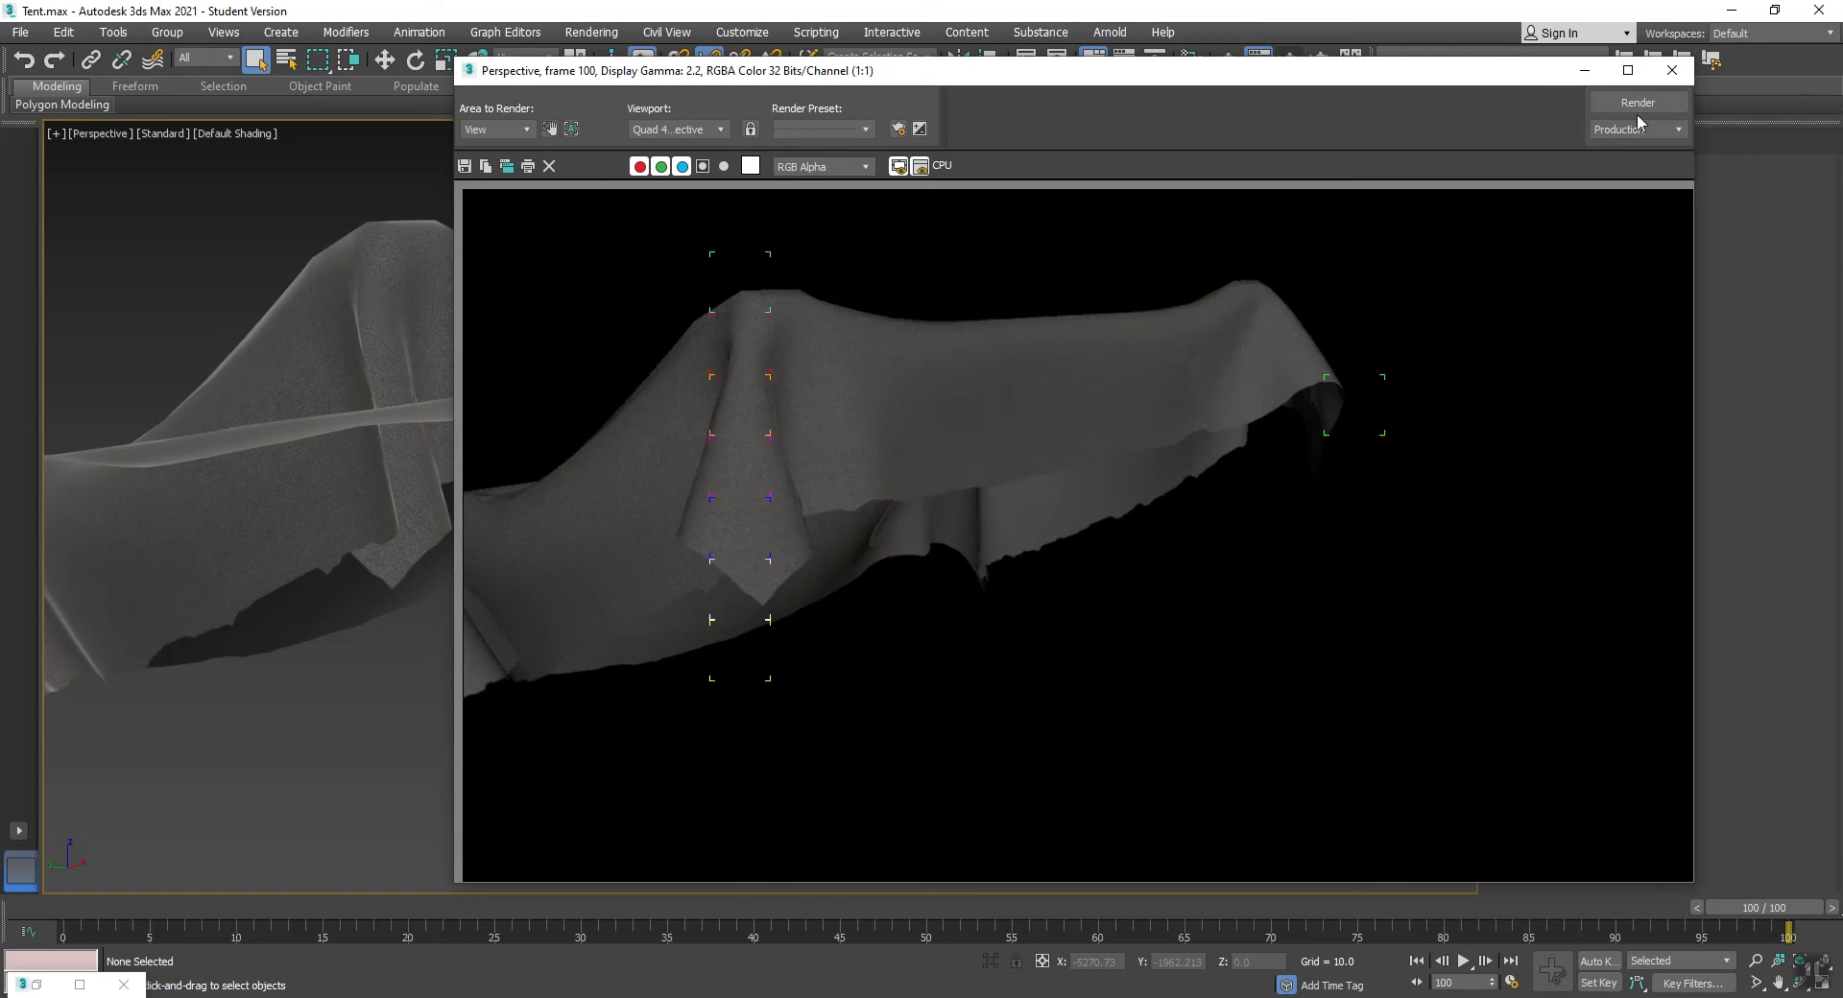
click(1671, 70)
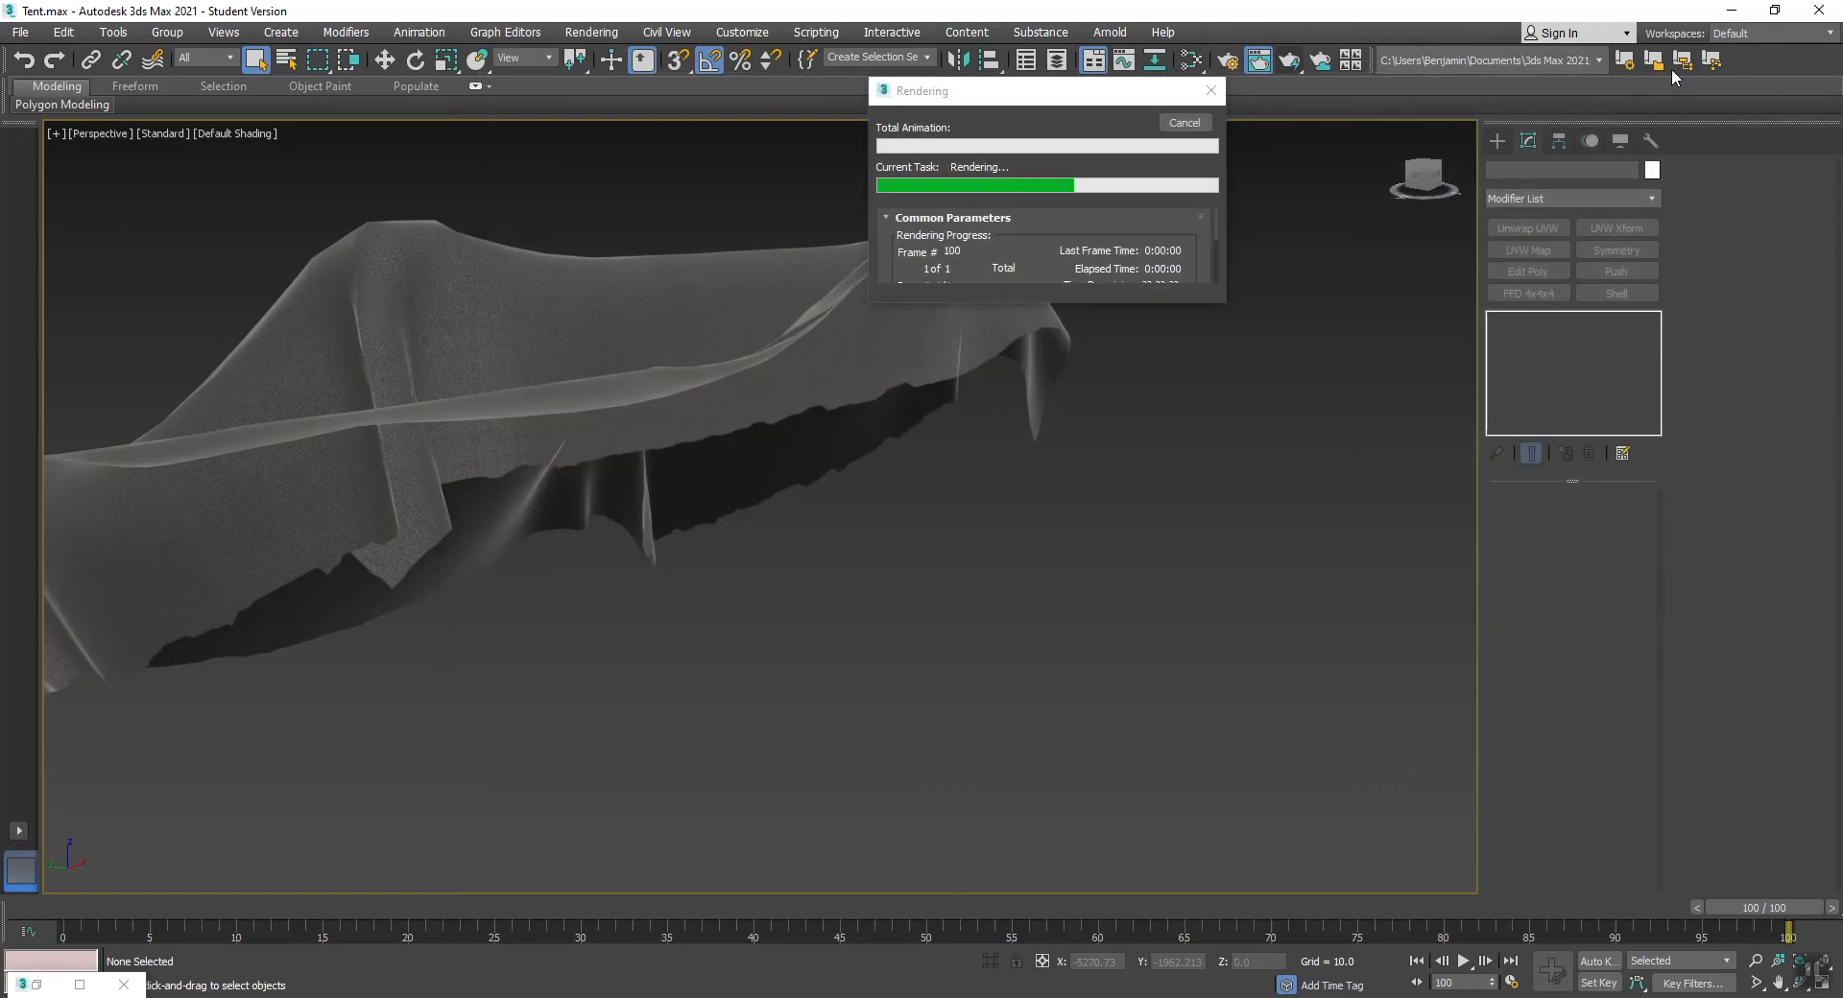
click(1184, 123)
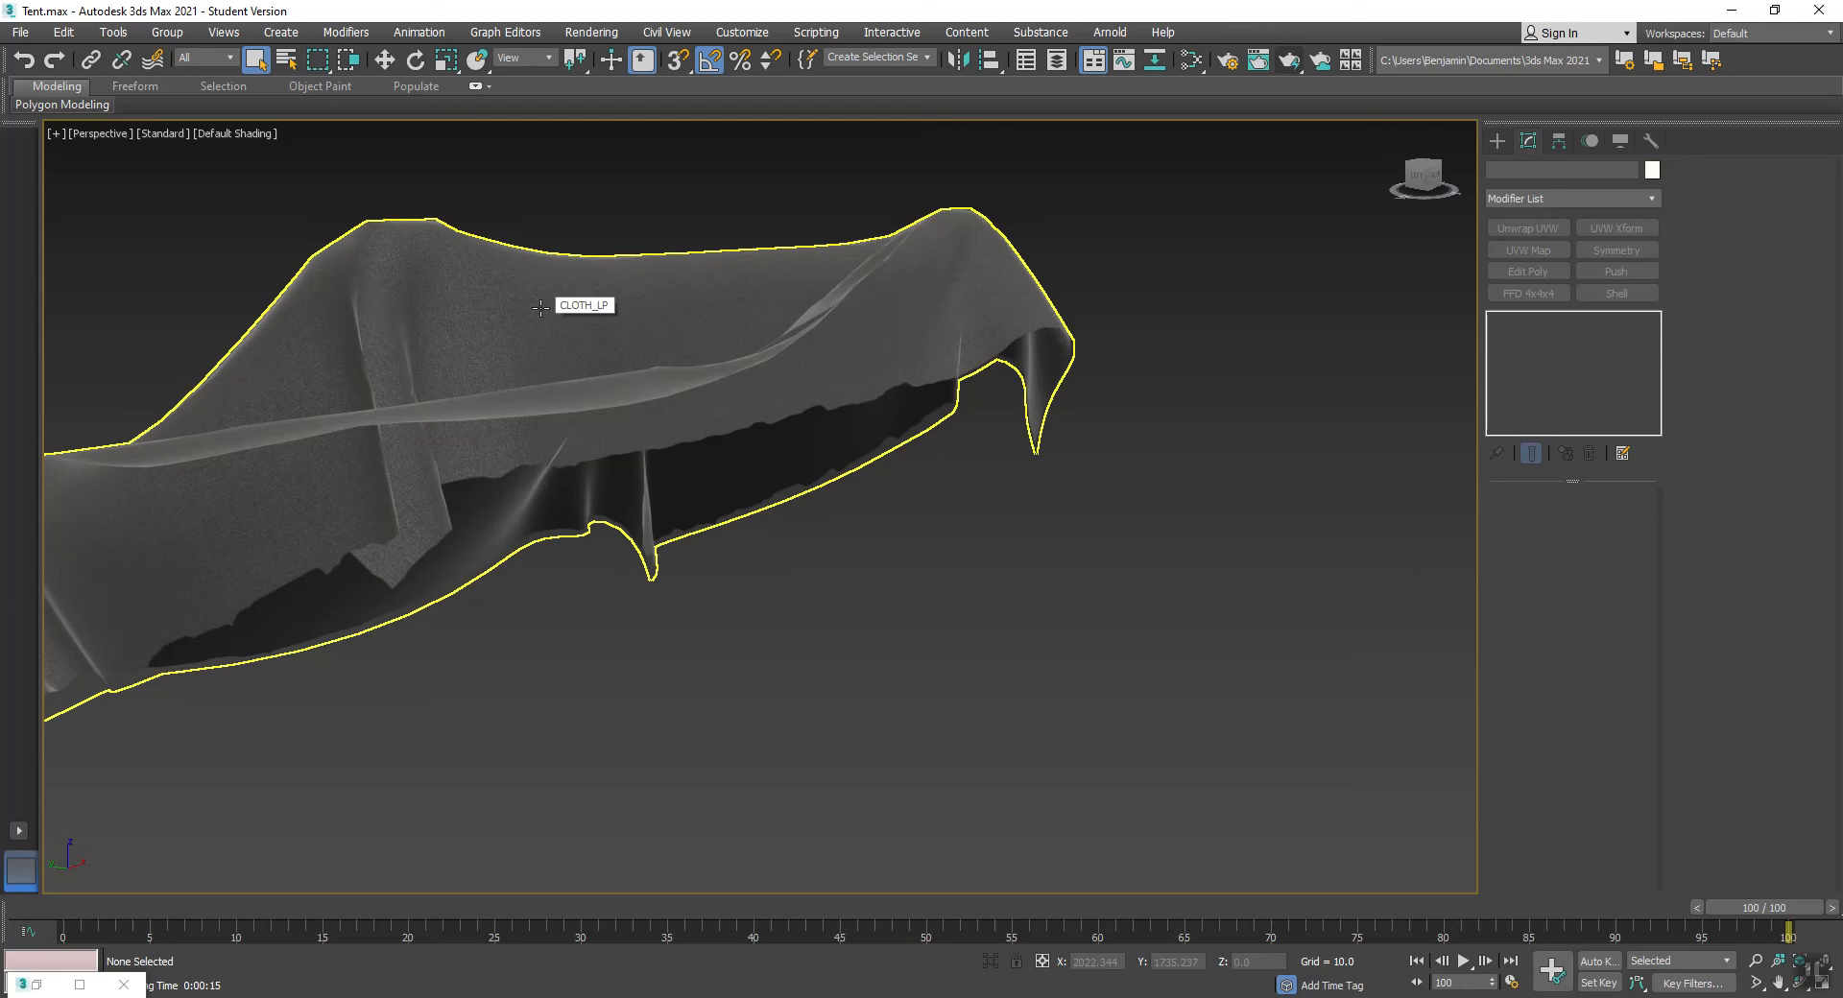
- Unhide all objects and save the scene as Tent in the Wood folder
right_click(1214, 441)
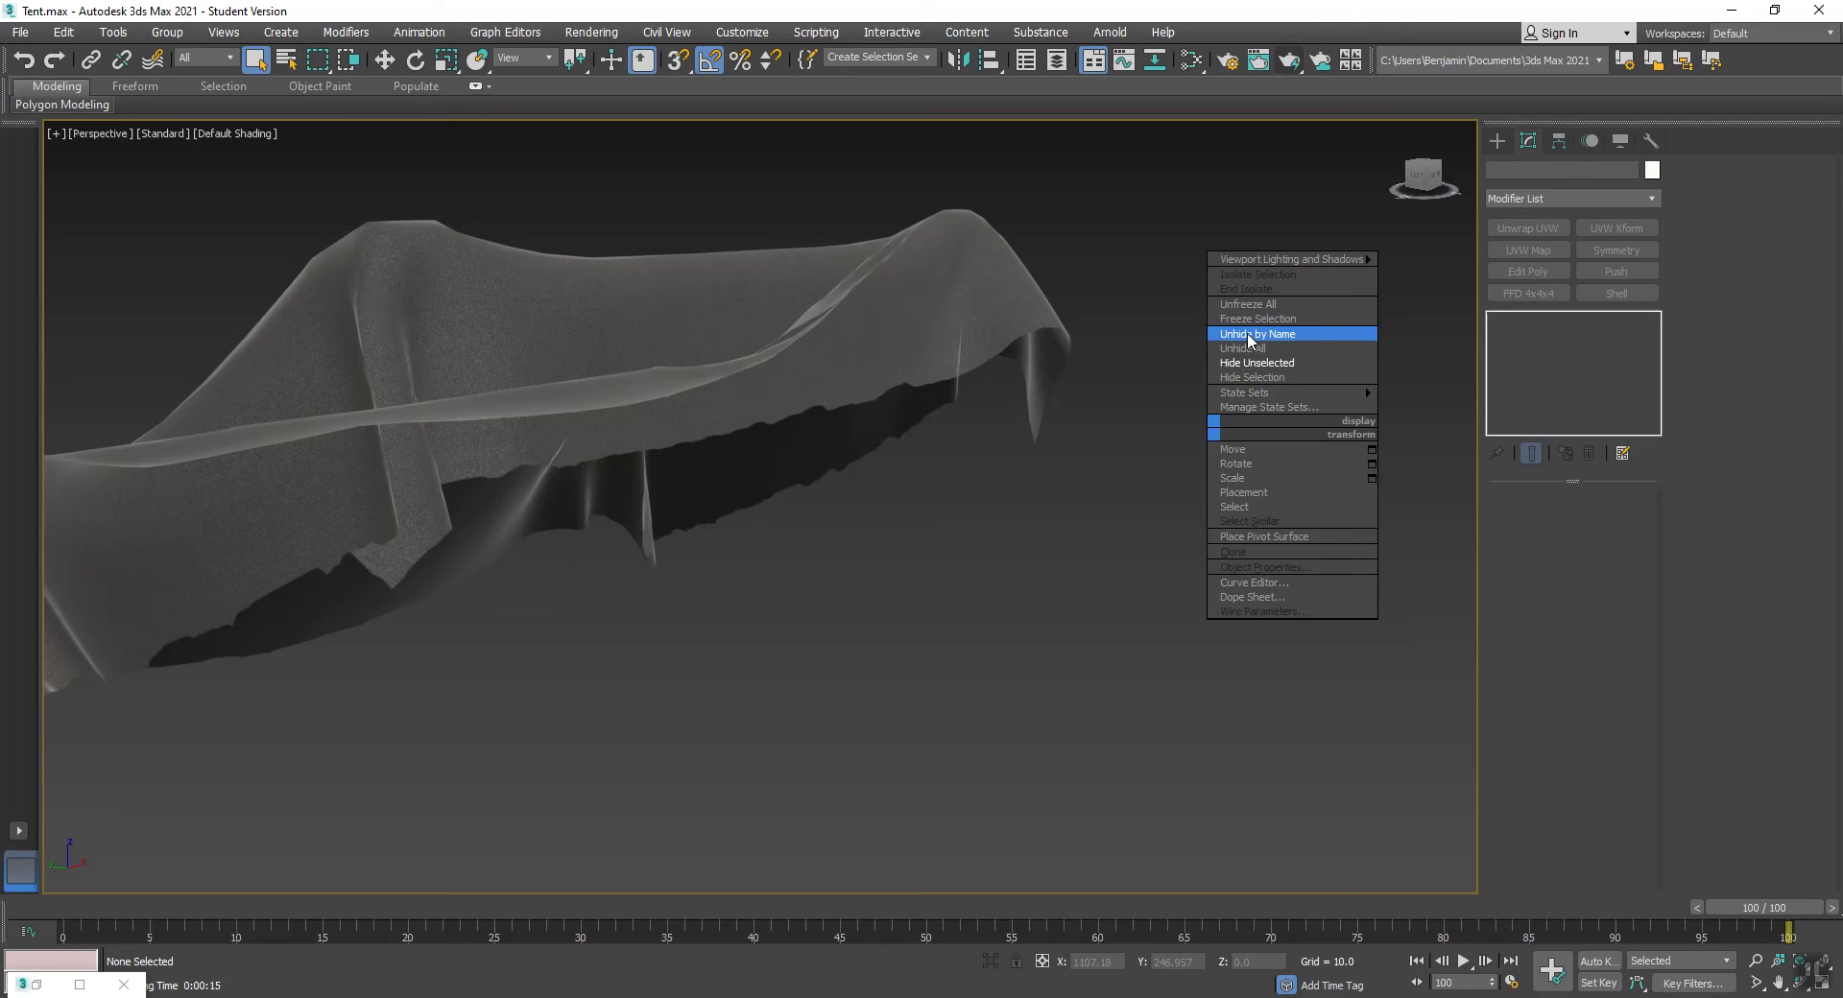
click(1252, 356)
click(27, 35)
click(34, 202)
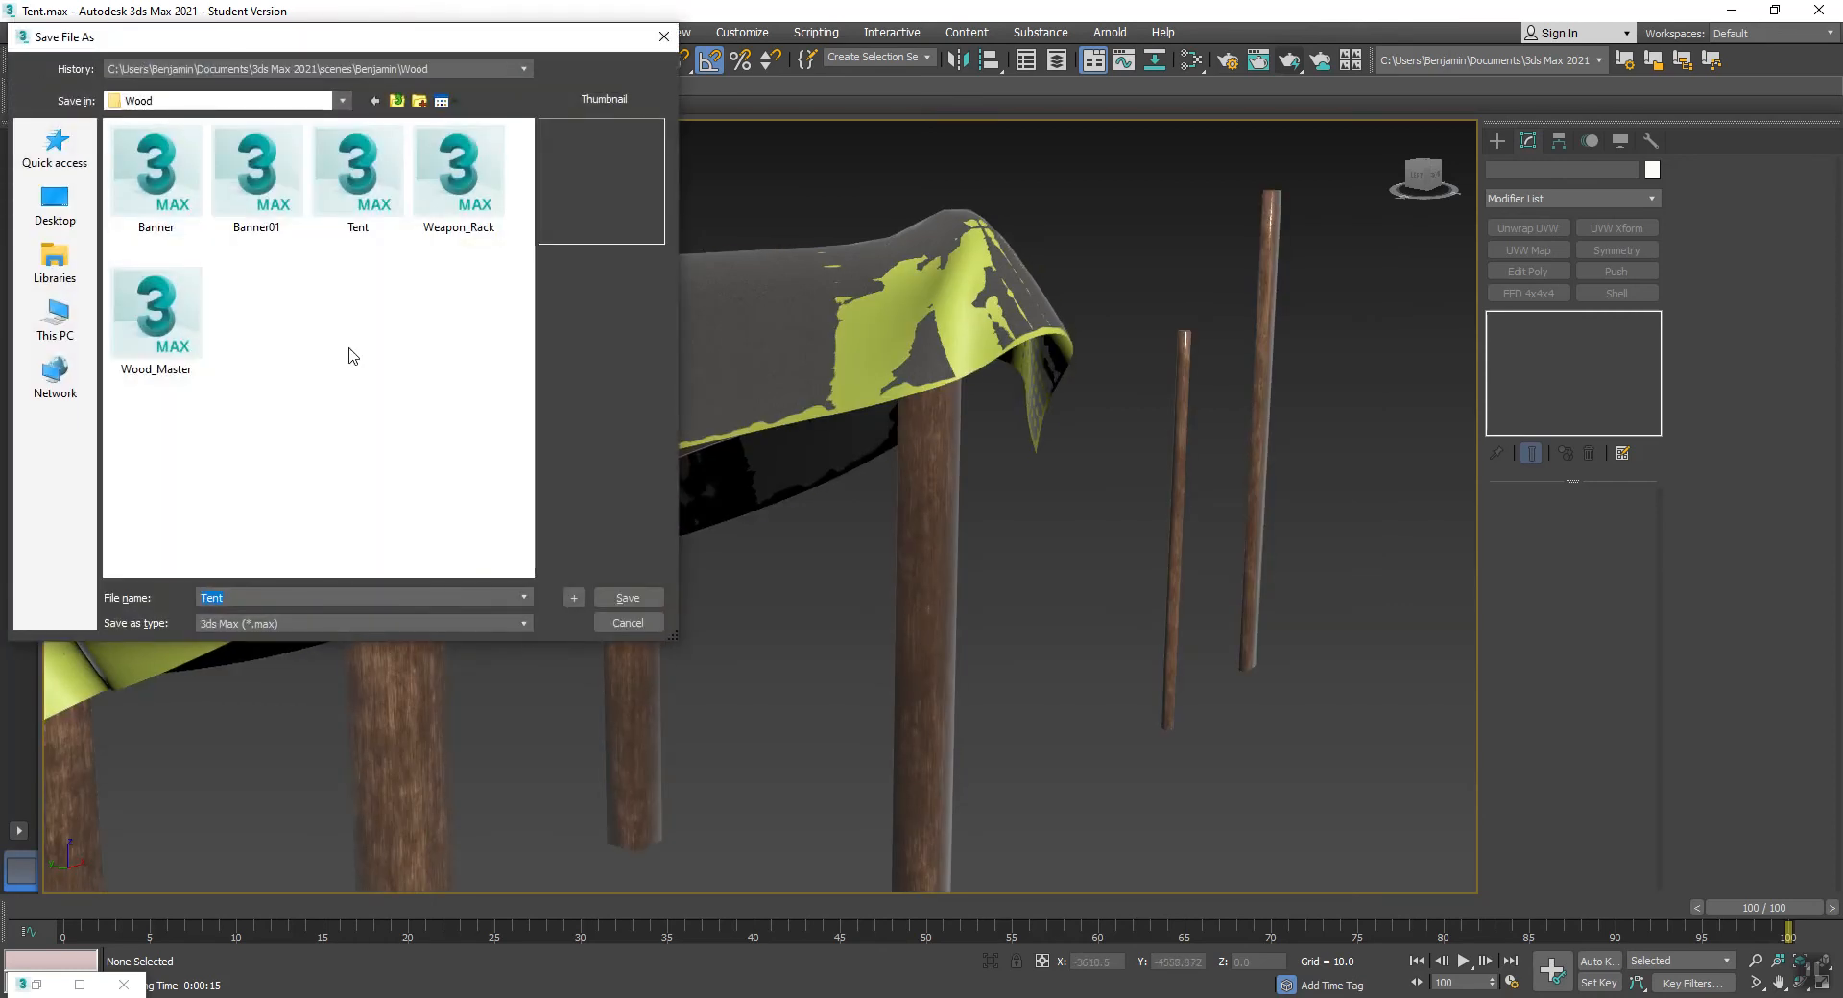
click(626, 599)
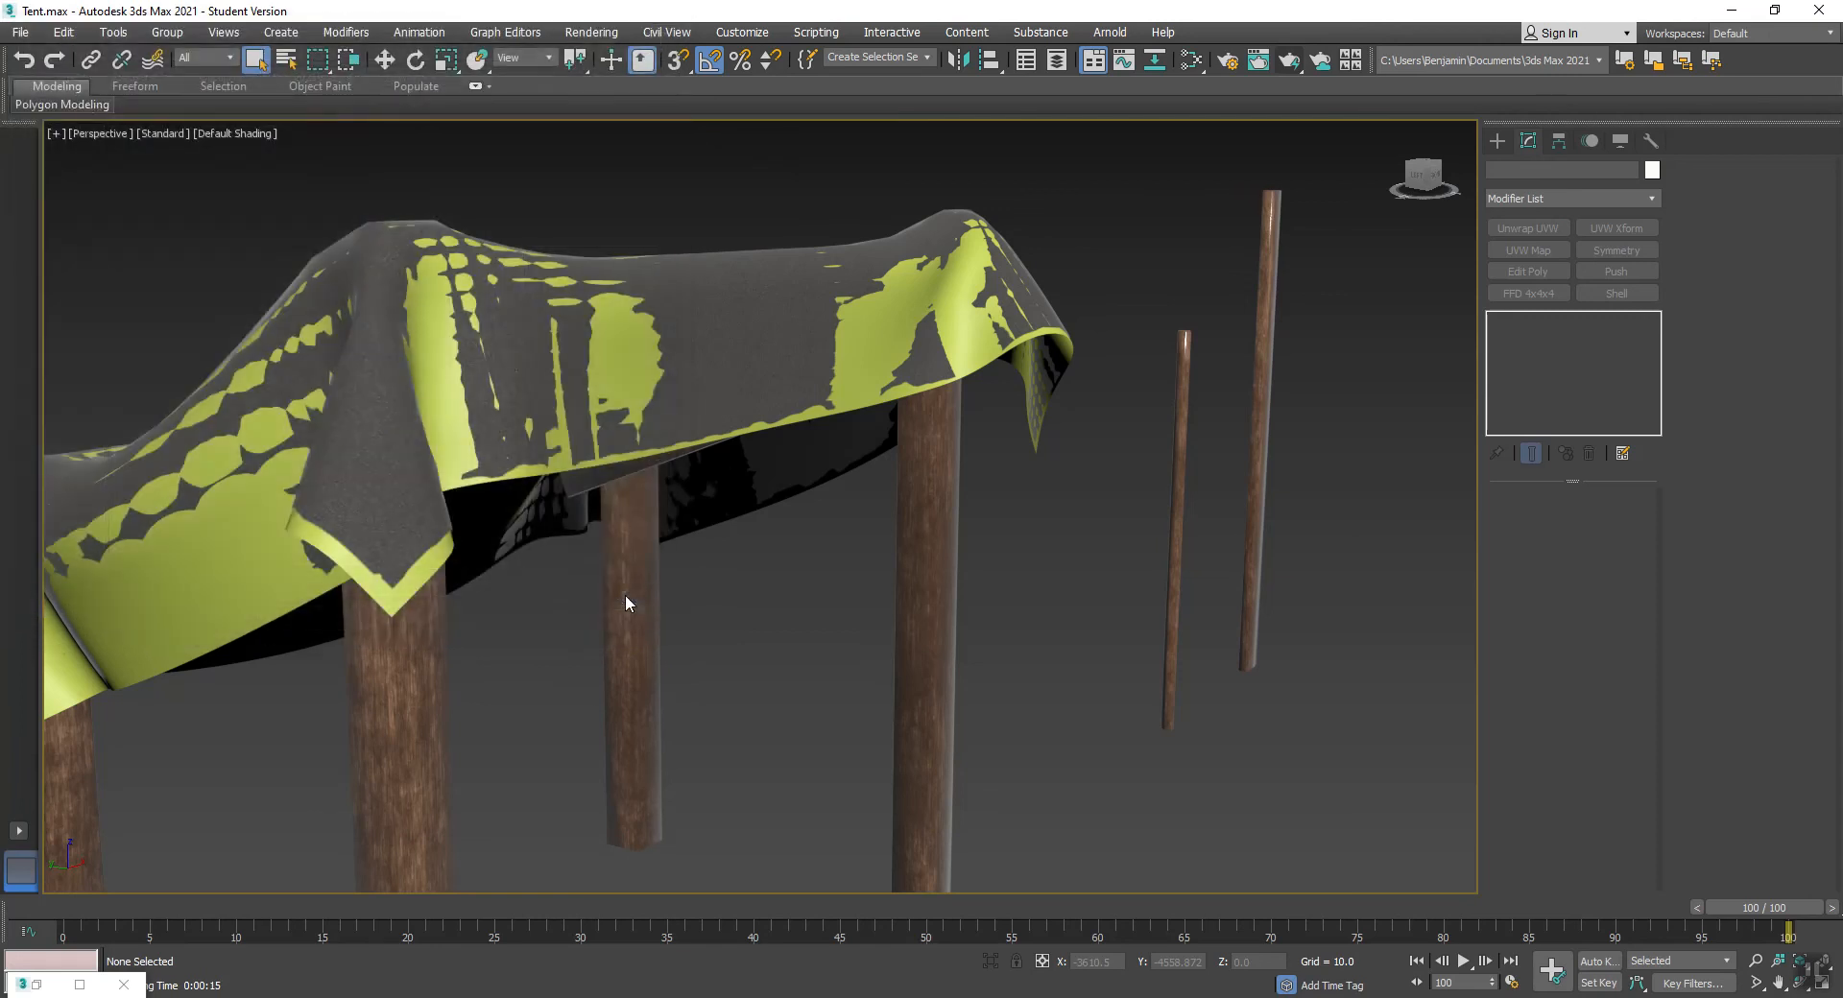
- Save an incremented copy of the scene as Tent01 in the Wood folder and delete the CLOTH_HP mesh from it
click(907, 527)
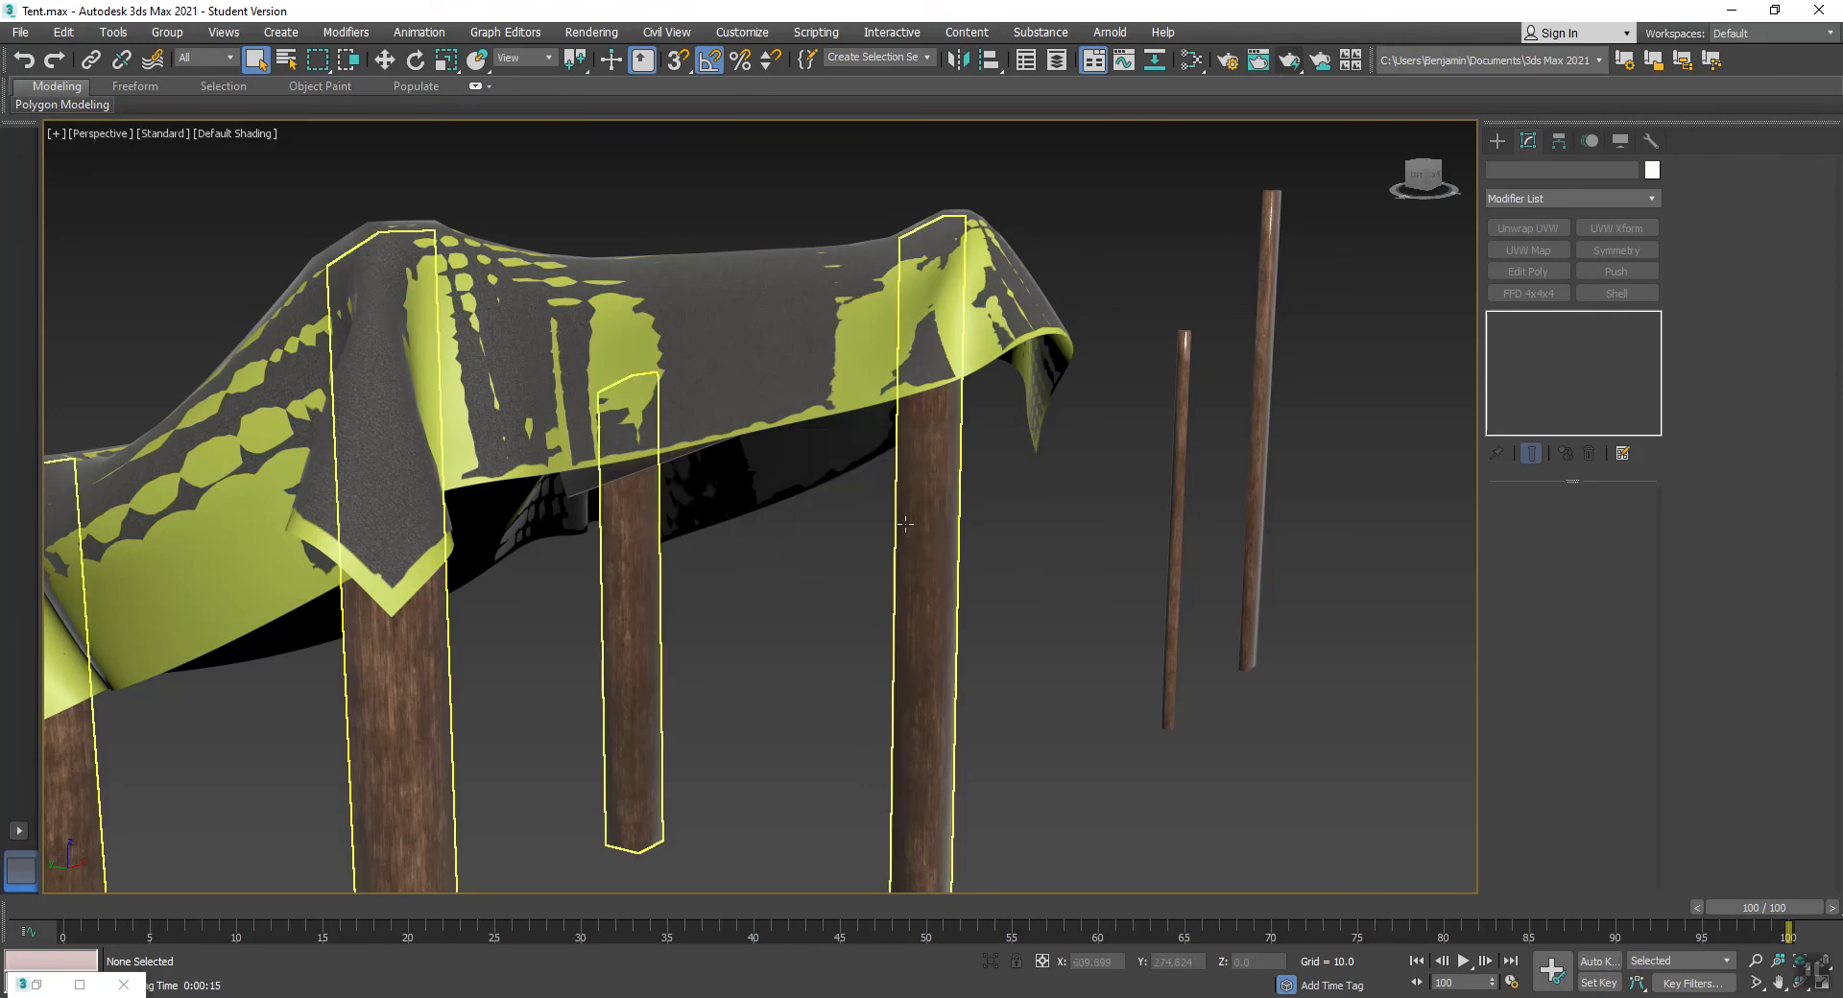
click(14, 35)
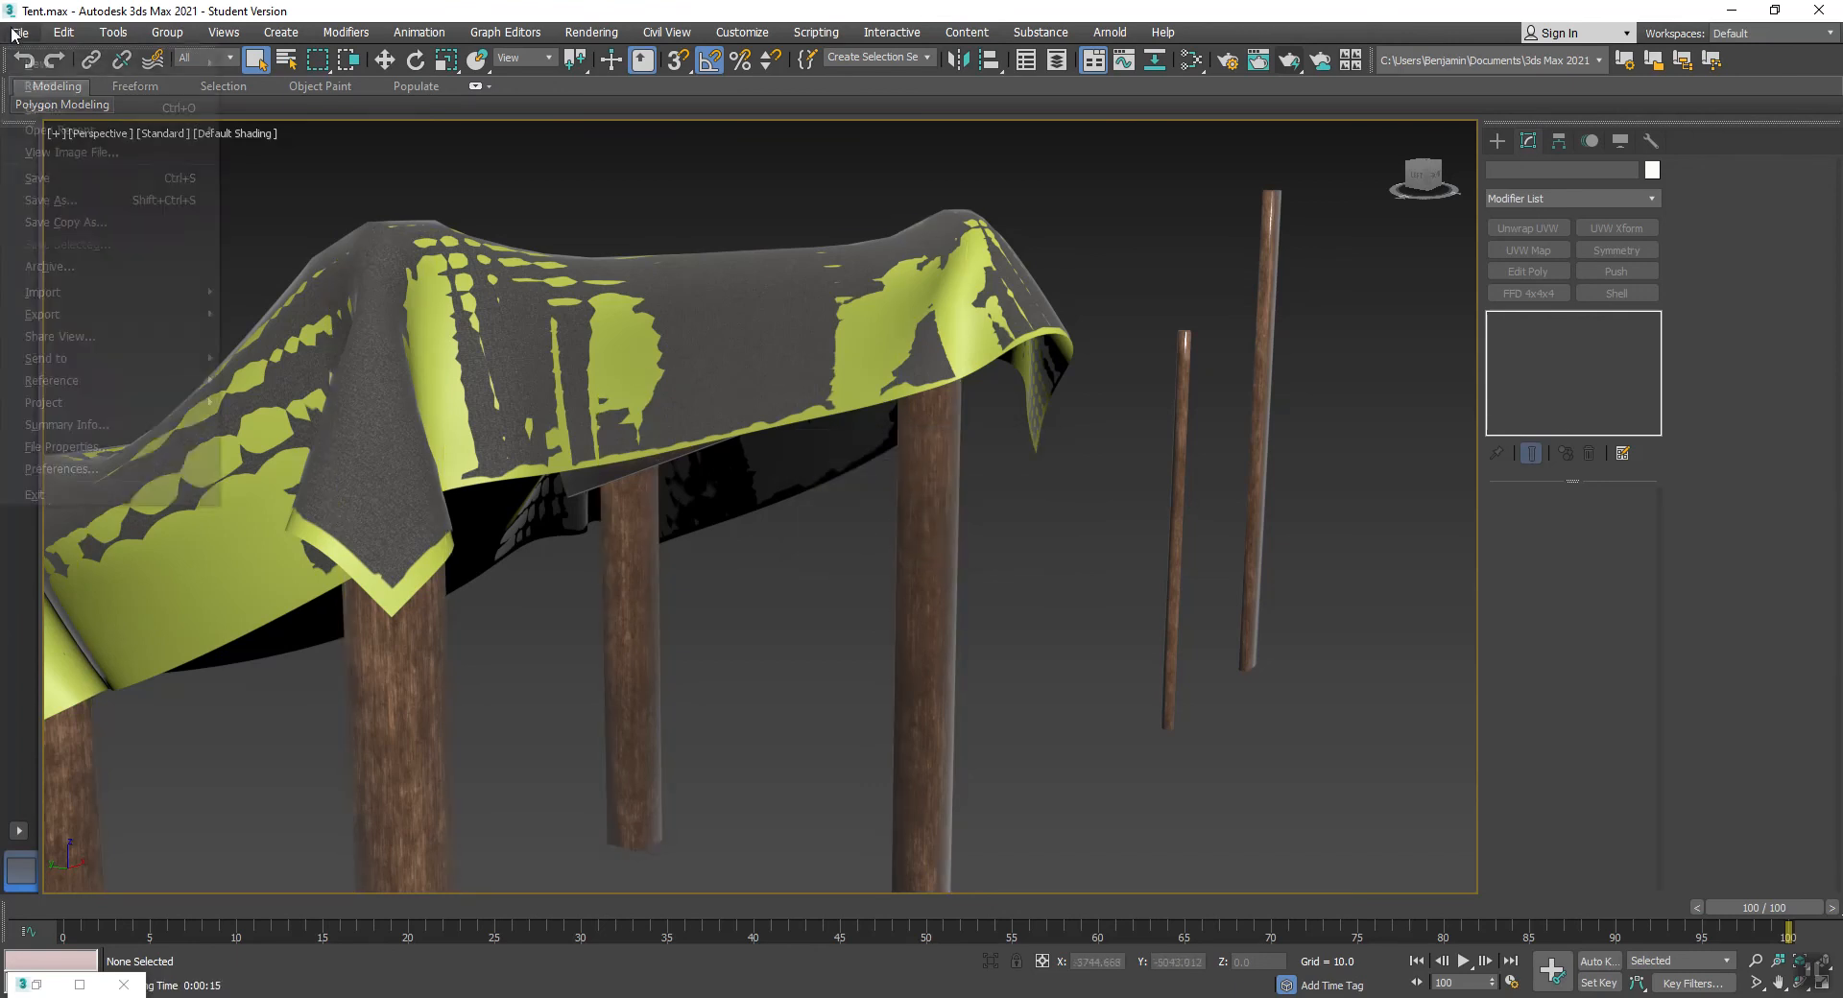
click(46, 203)
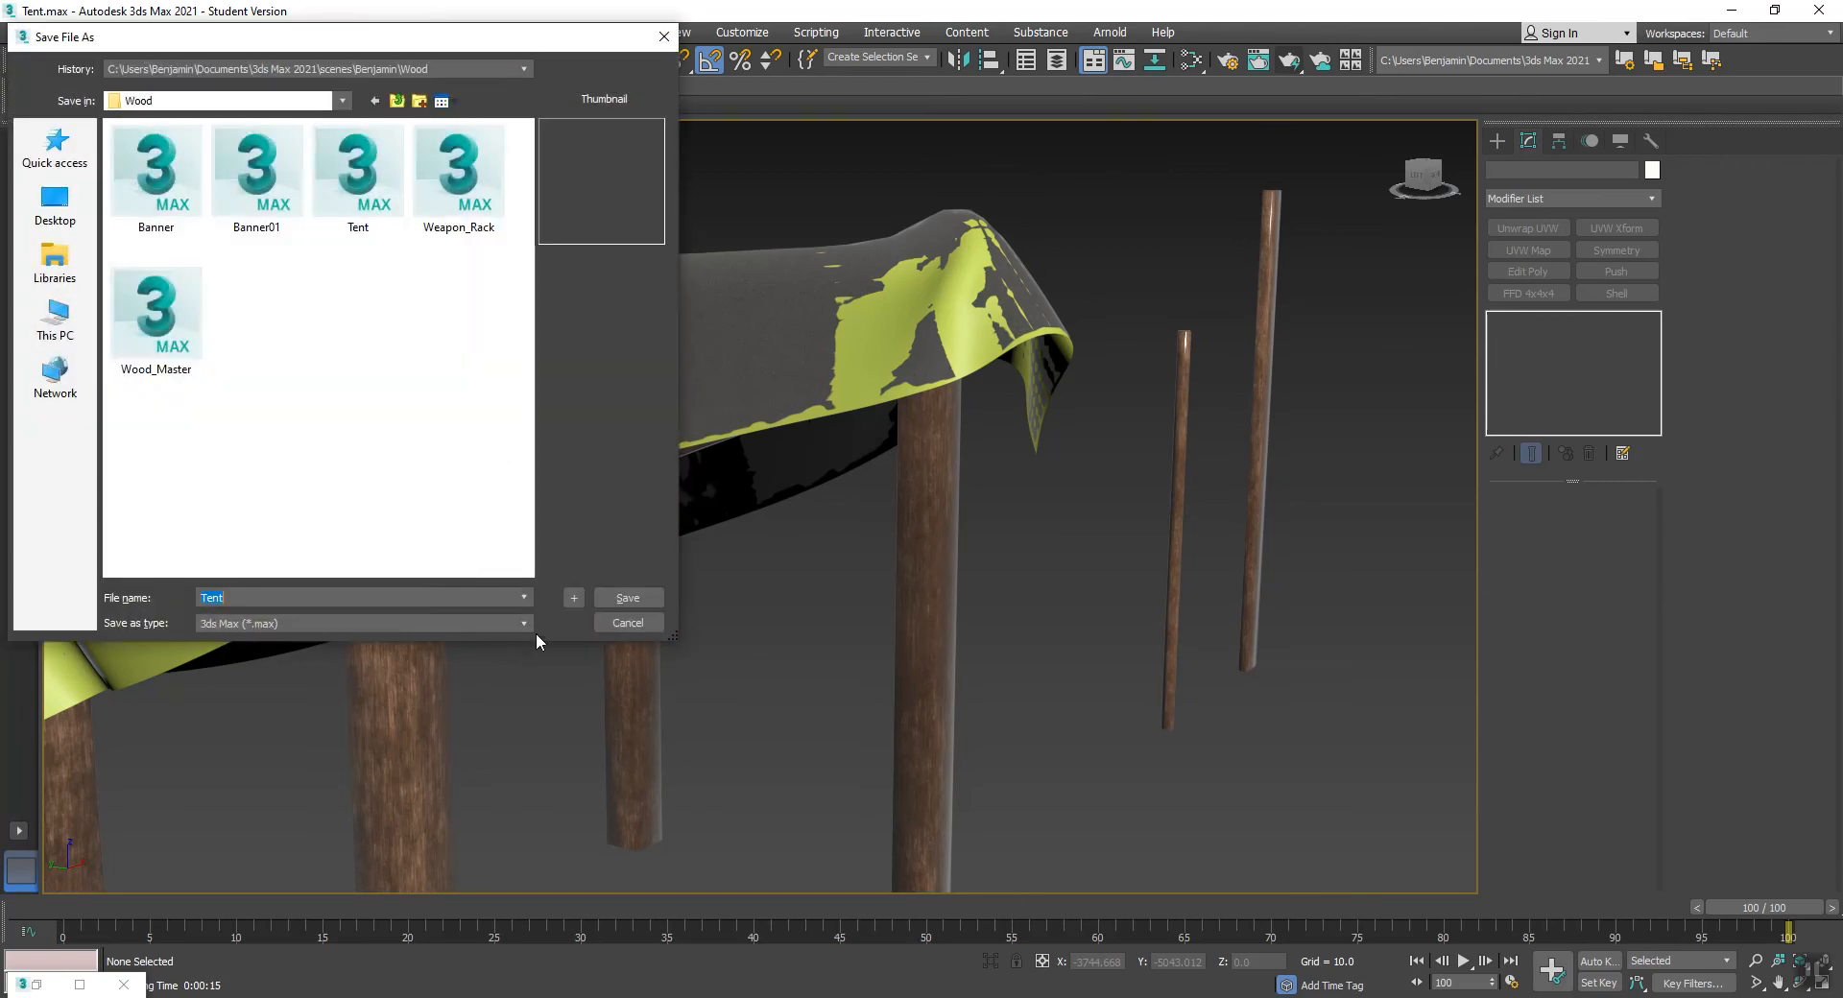
click(573, 598)
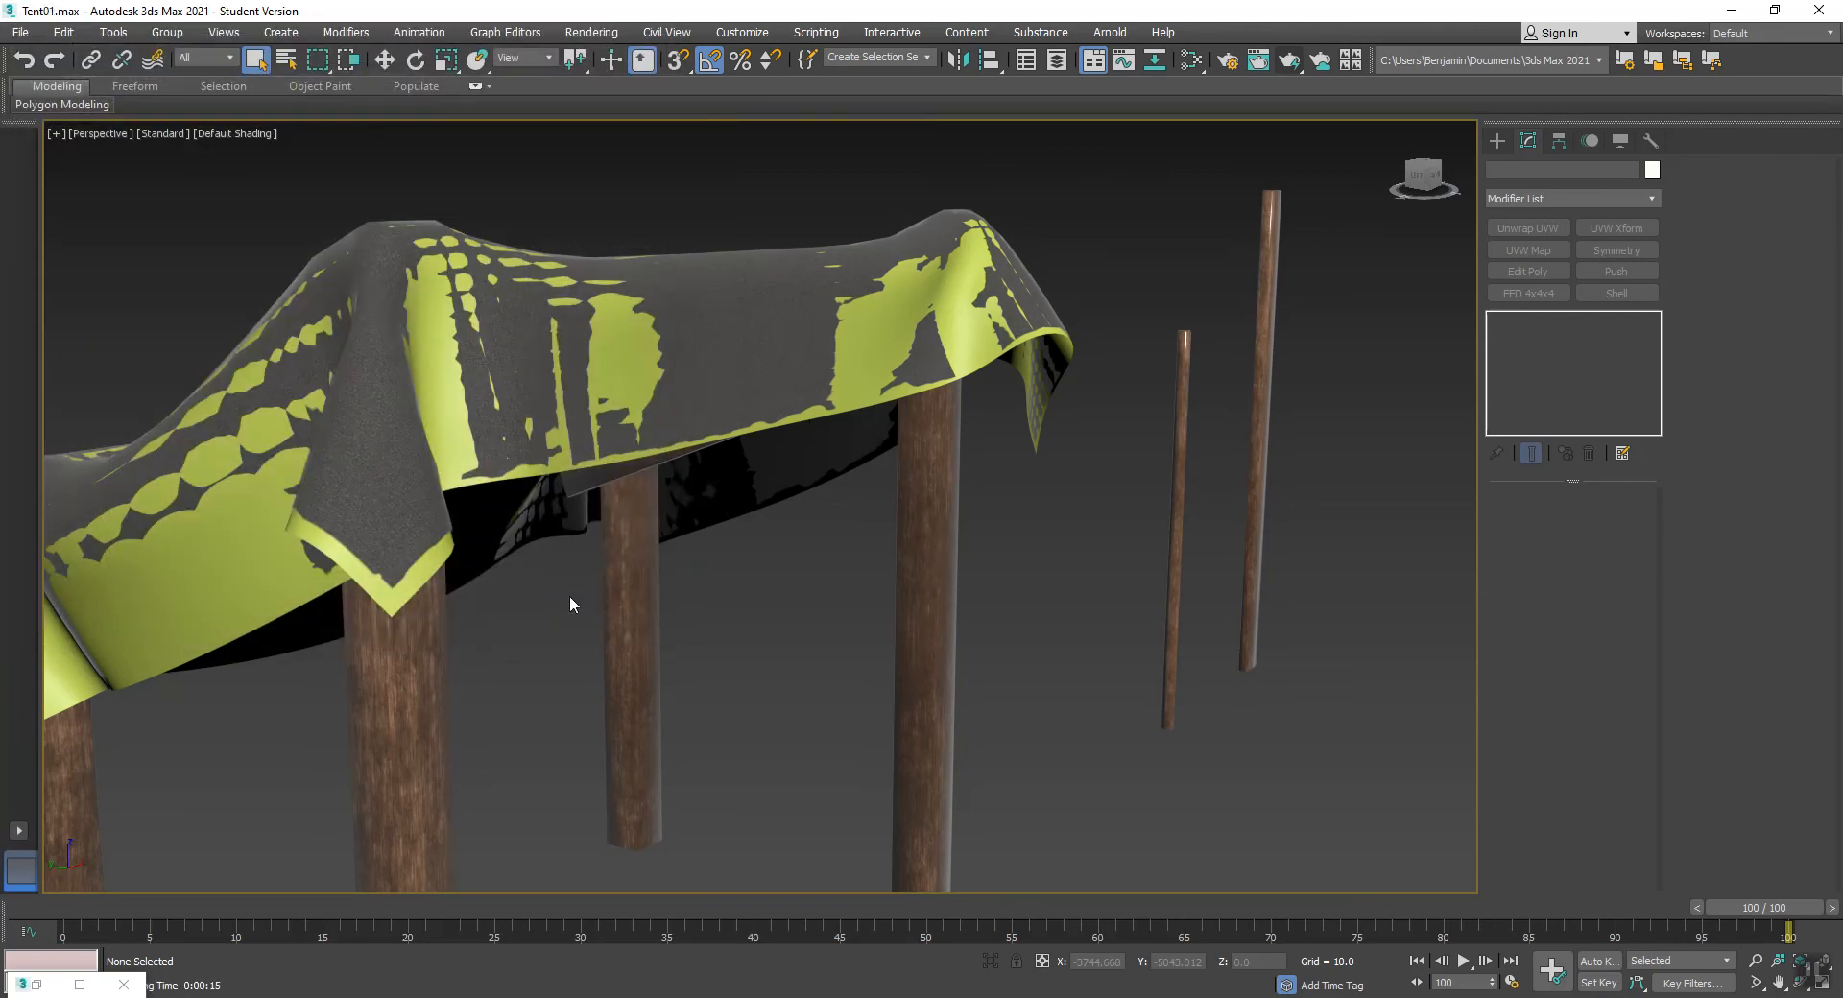
click(964, 278)
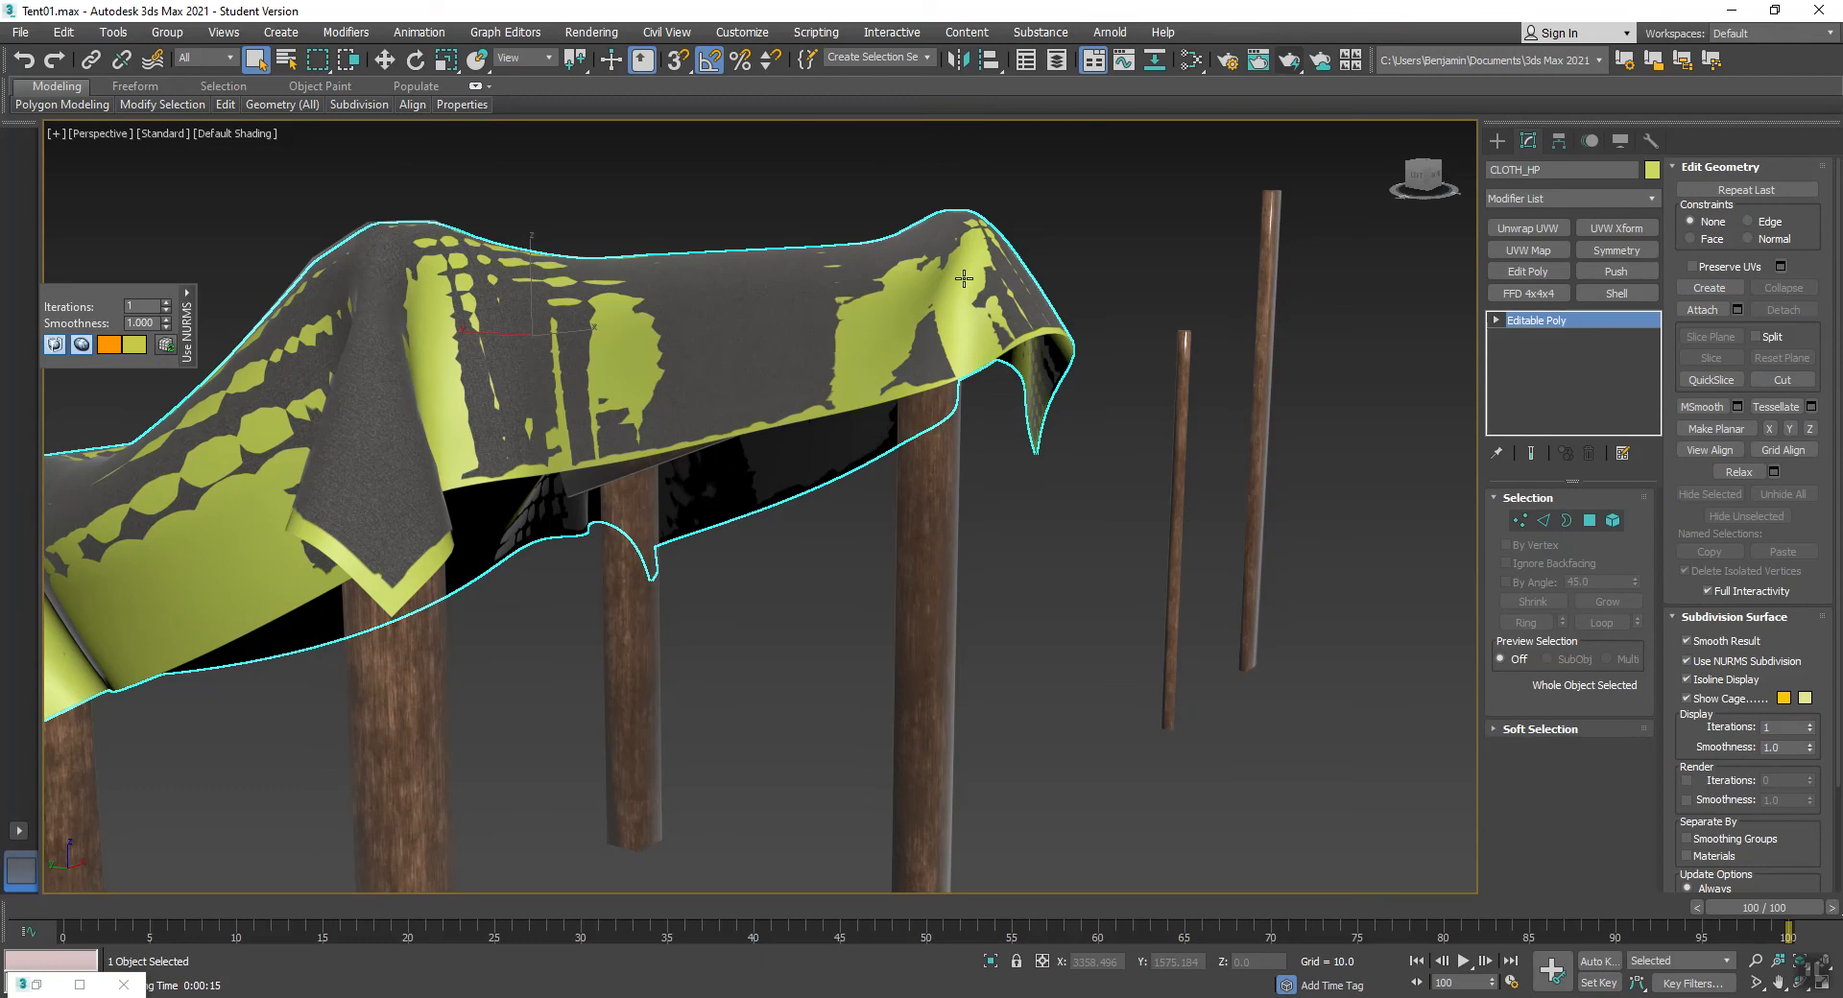
key(Delete)
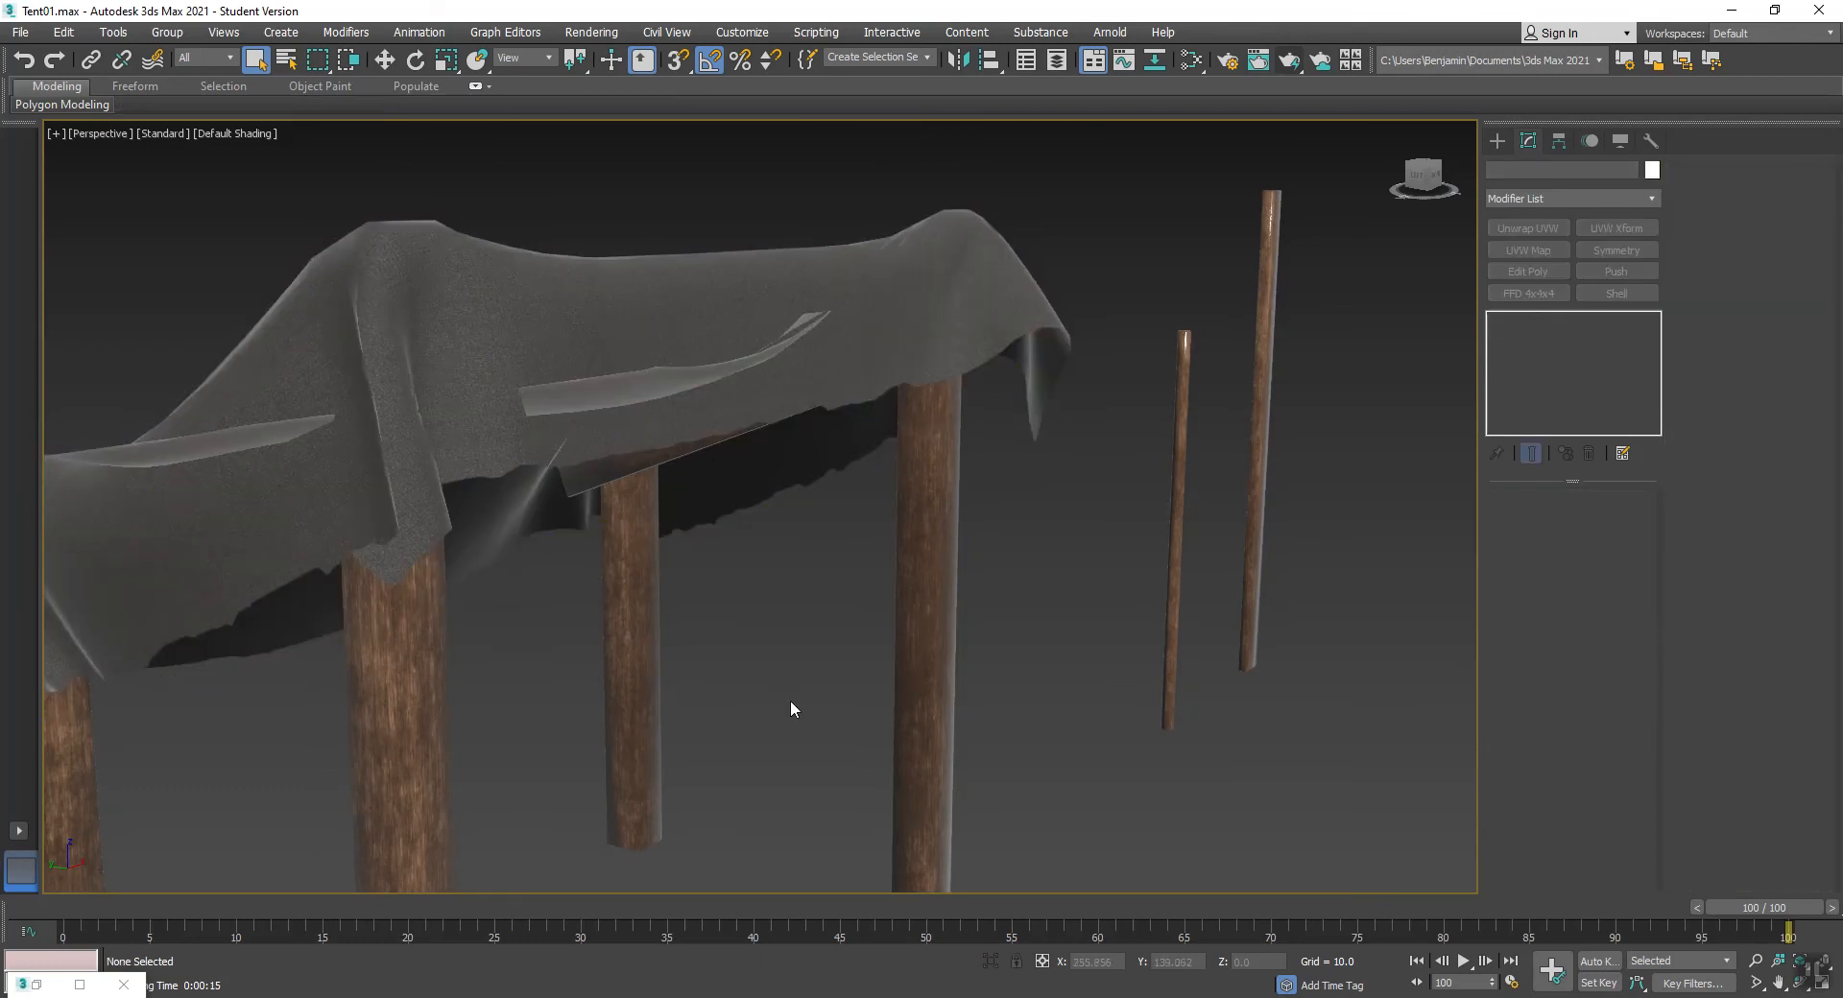
- Convert all objects in the scene to Editable Poly
scroll(791, 702, down, 3)
scroll(791, 702, down, 3)
alt+middle_drag(764, 556, 628, 620)
middle_drag(740, 685, 923, 515)
scroll(554, 652, up, 2)
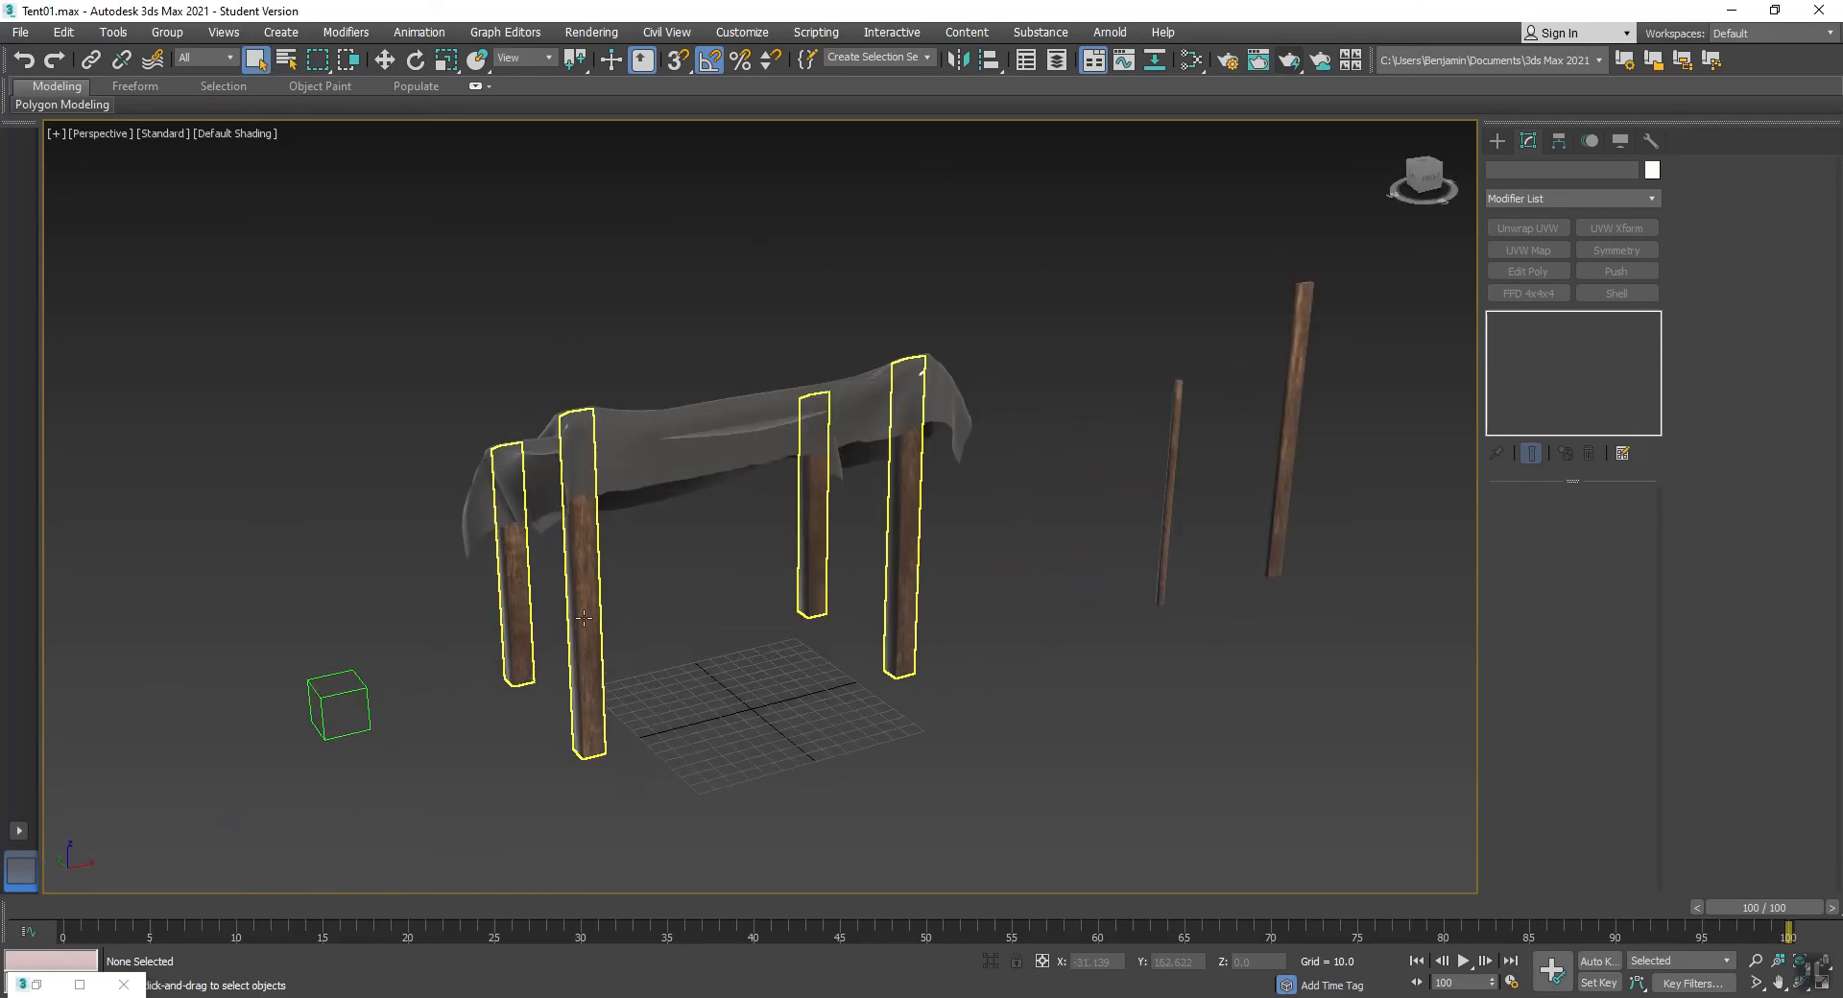
click(1291, 363)
key(w)
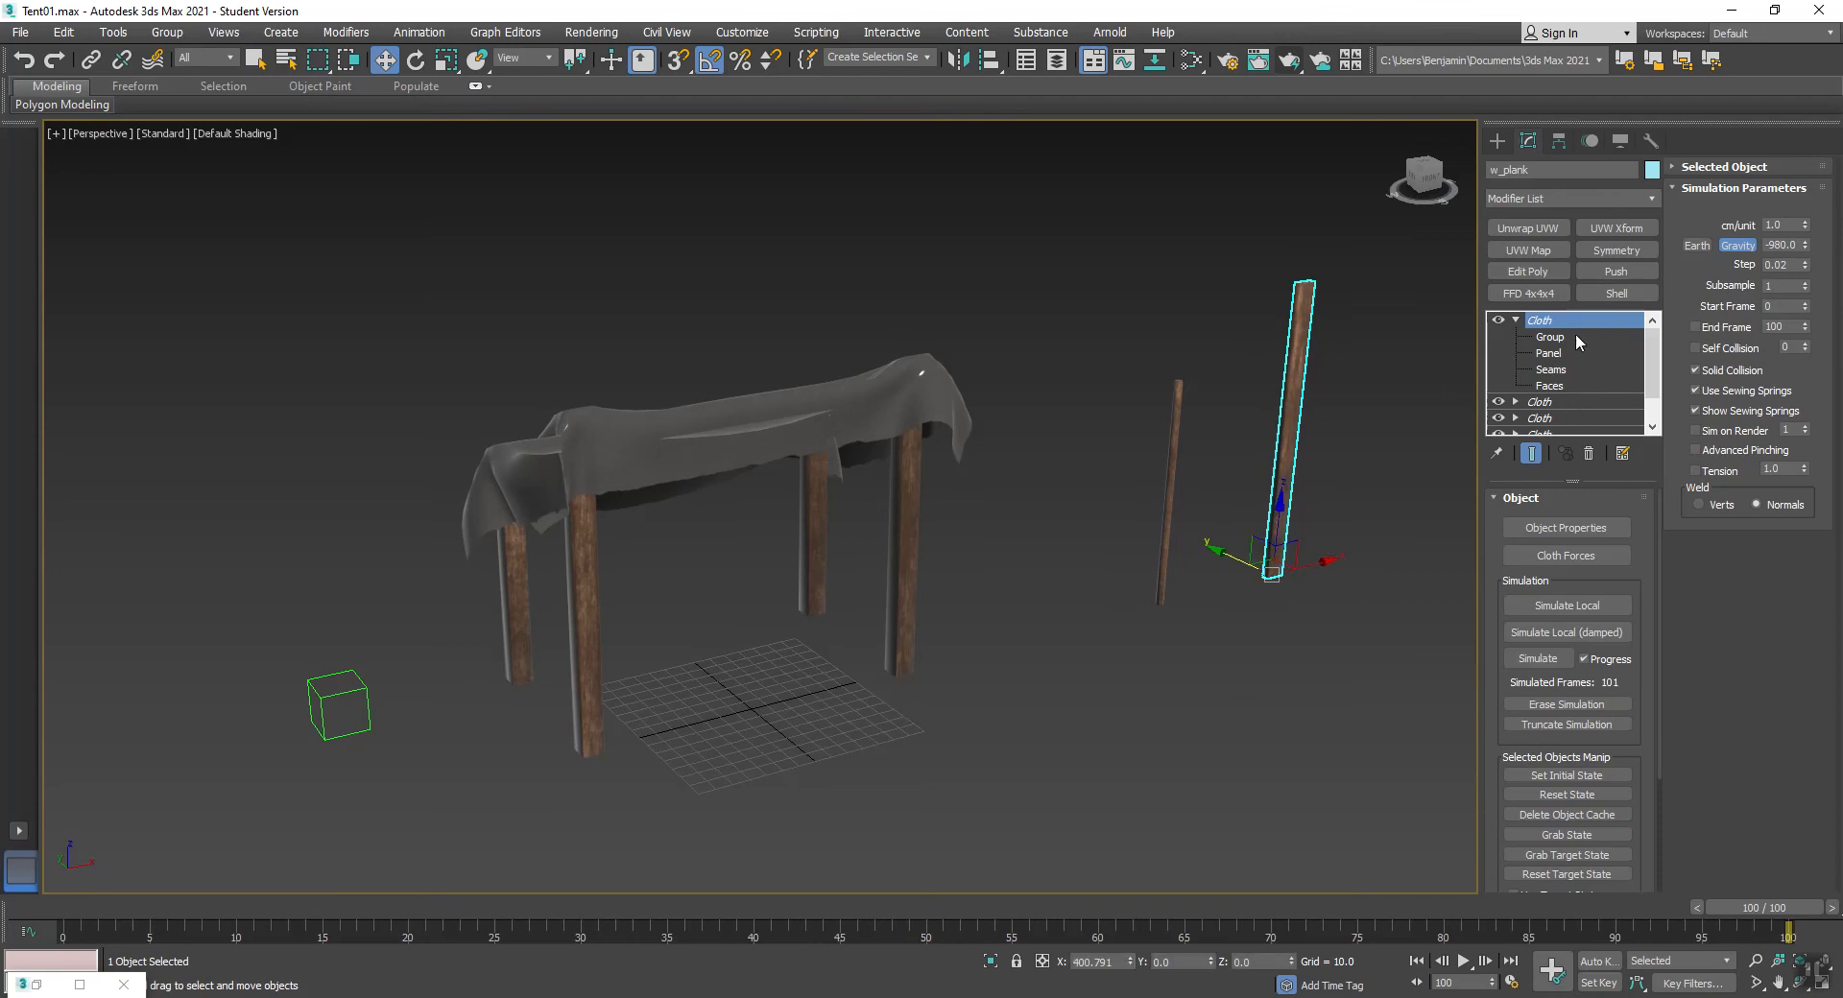
key(ctrl+a)
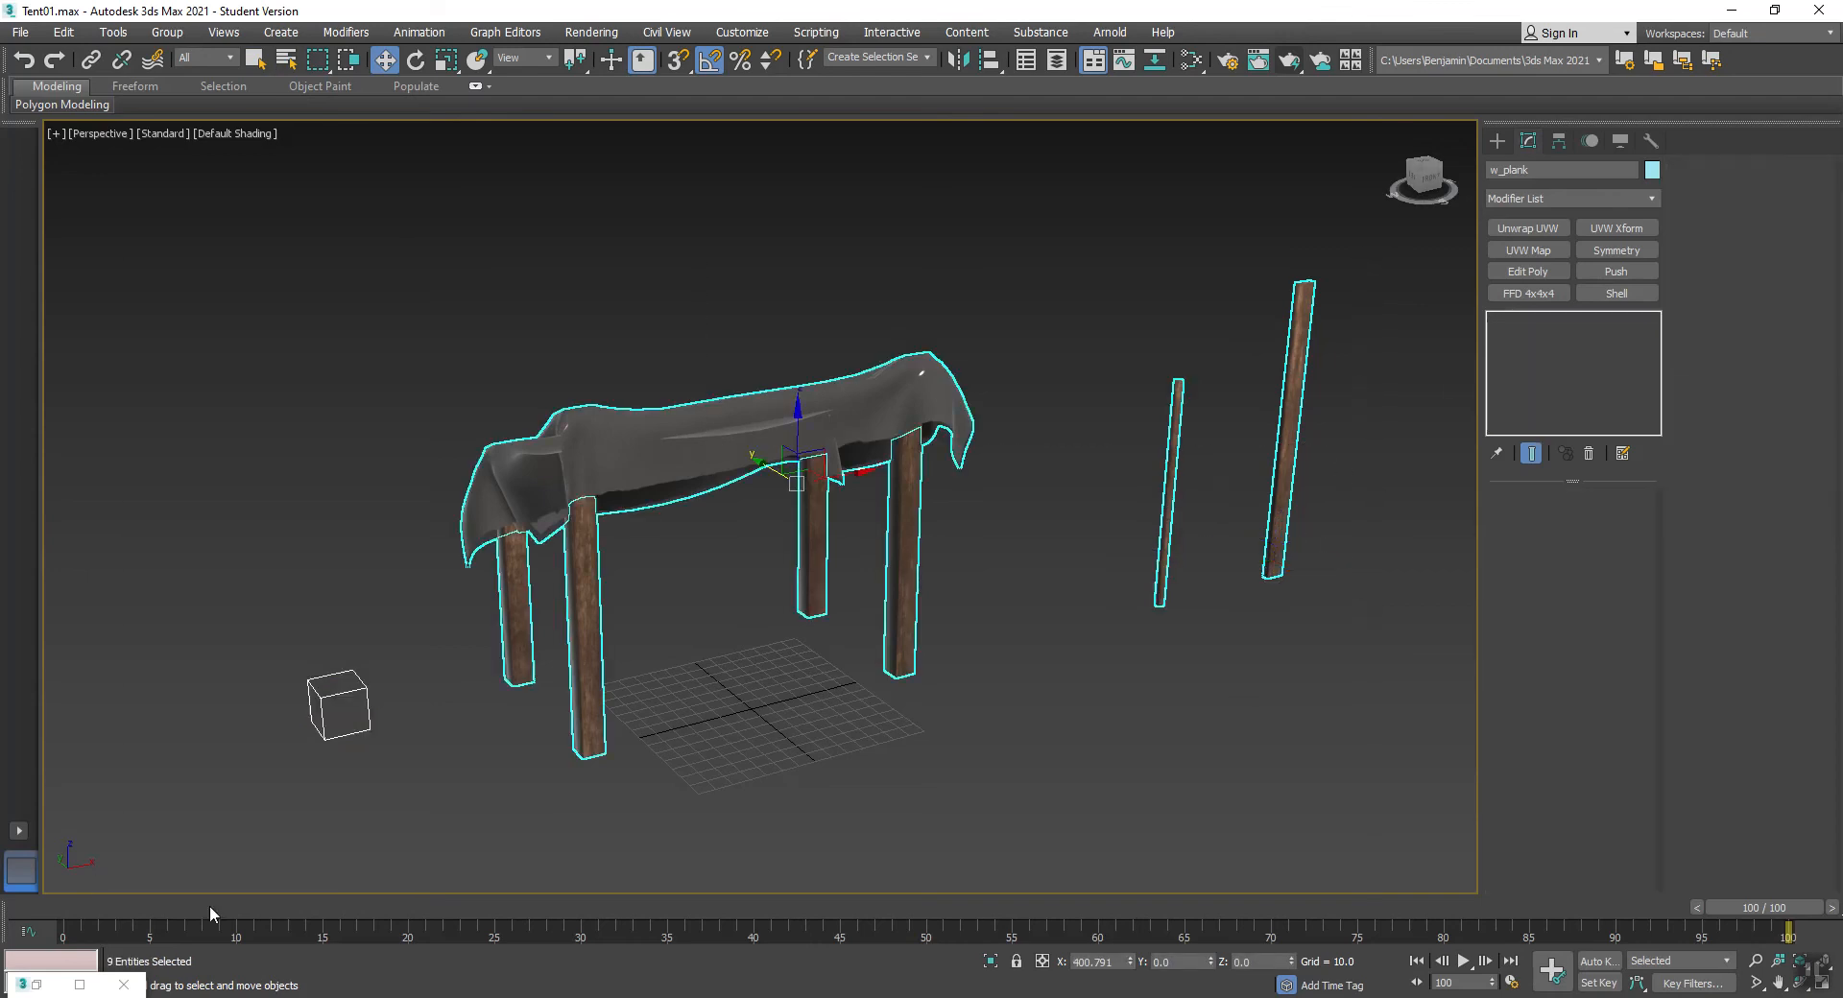
right_click(742, 288)
mouse_move(780, 474)
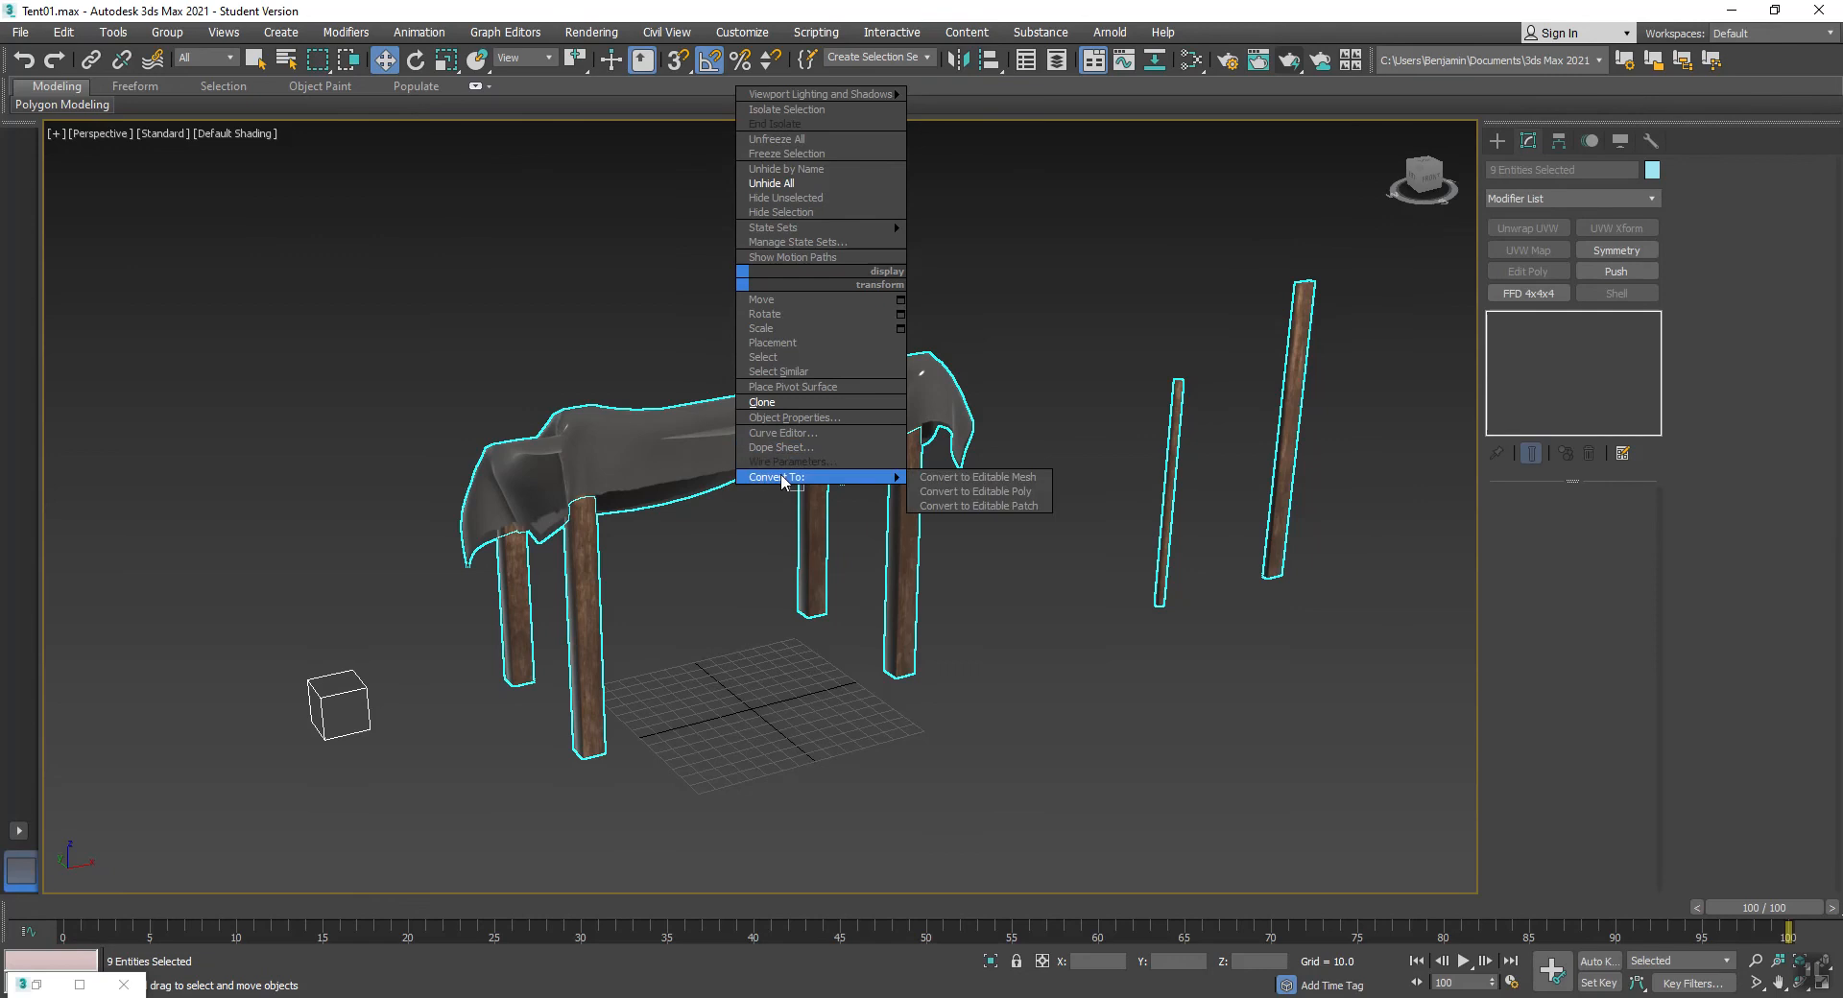
click(1019, 494)
- Delete the dummy helper box beside the tent
click(1086, 553)
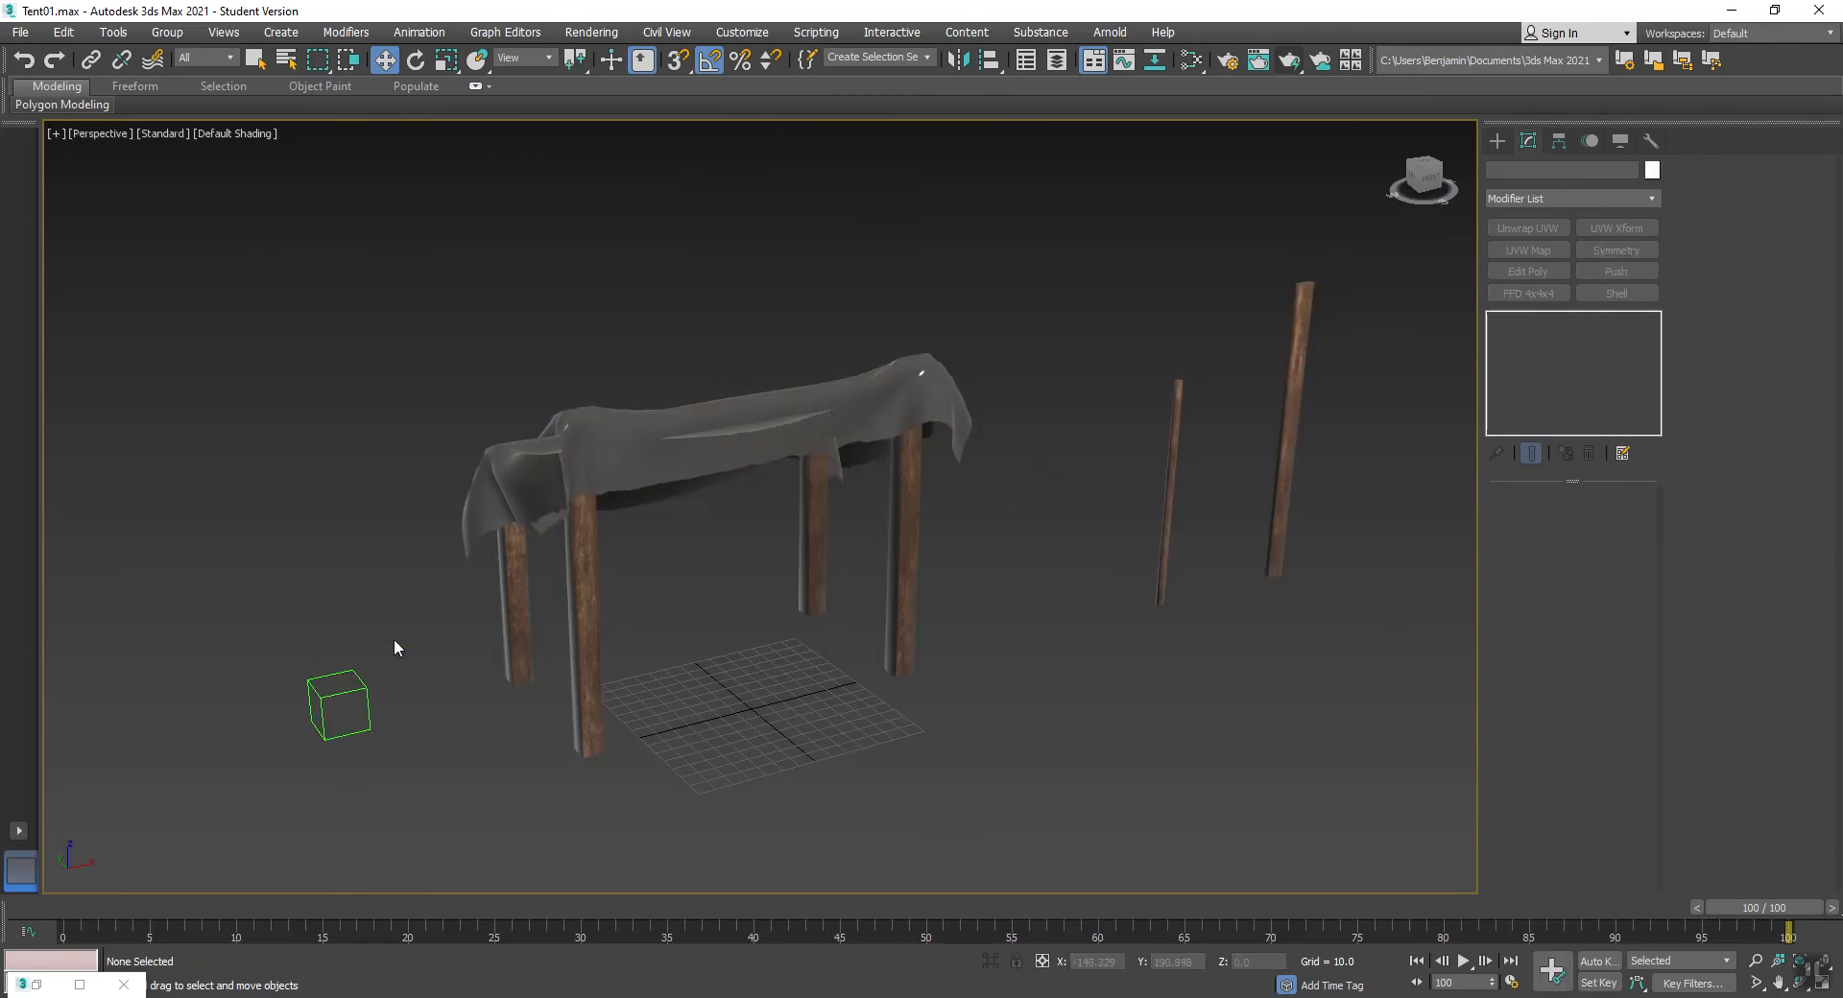
drag(395, 646, 252, 727)
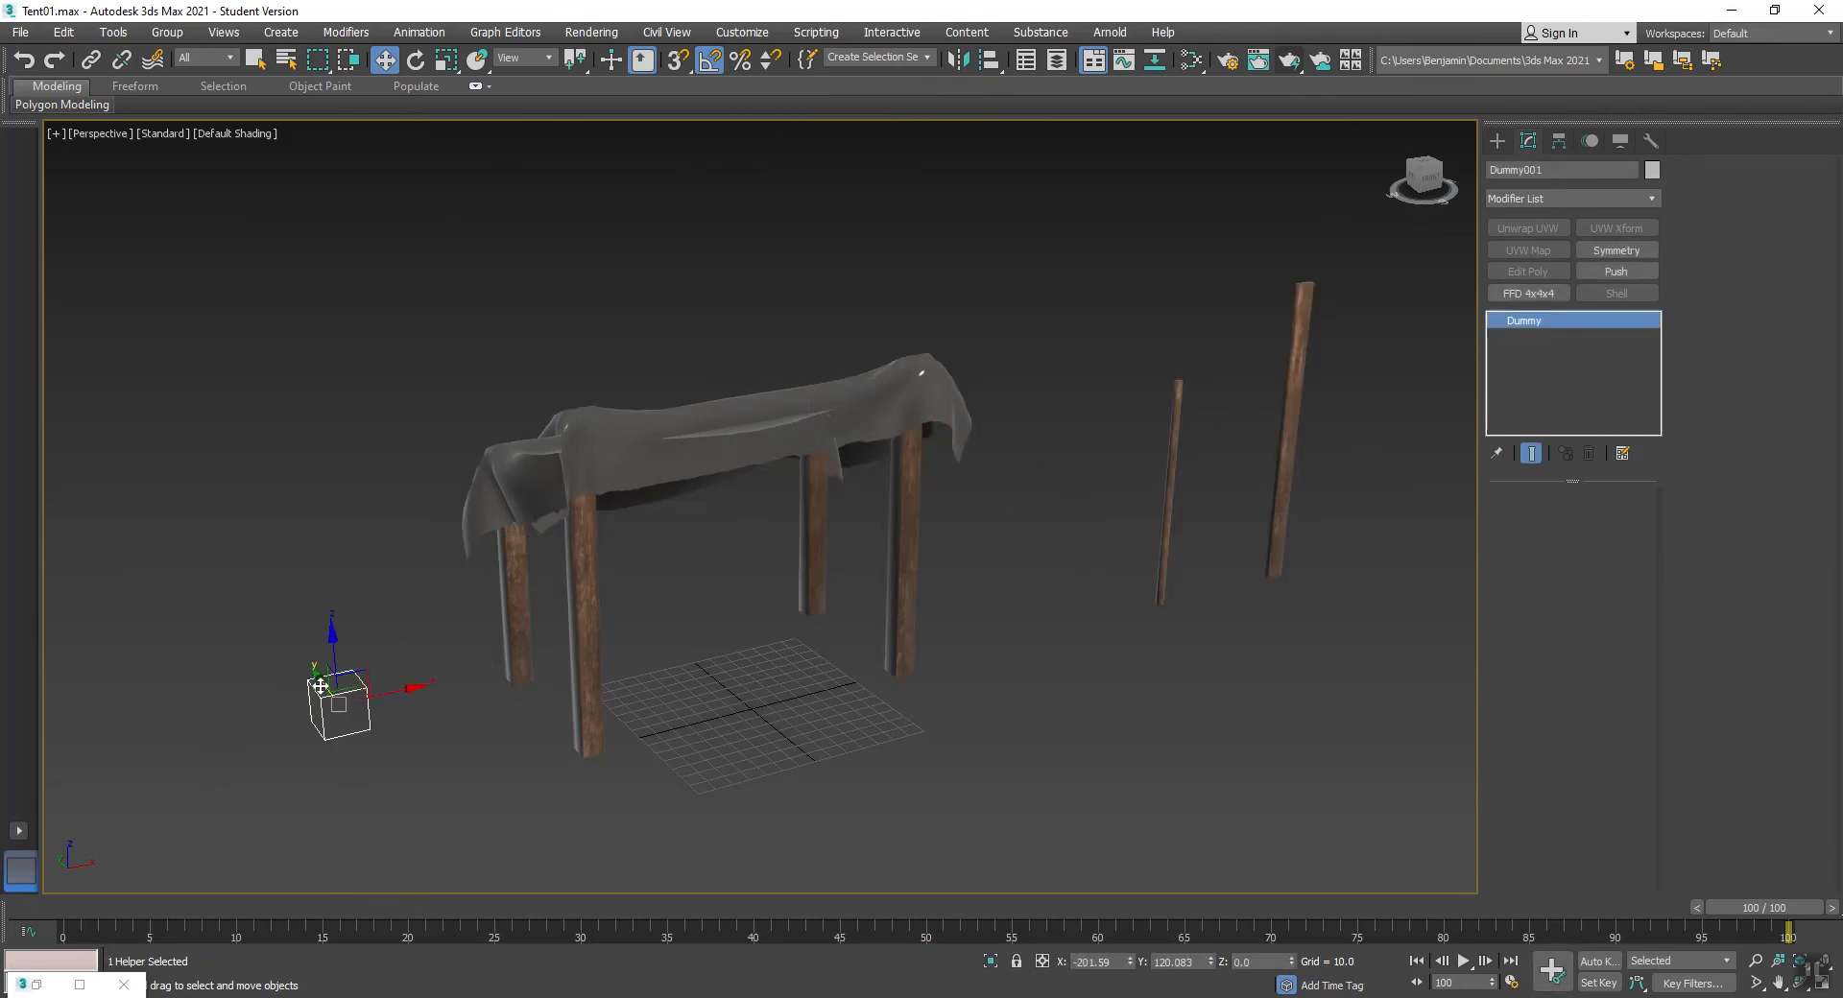
key(Delete)
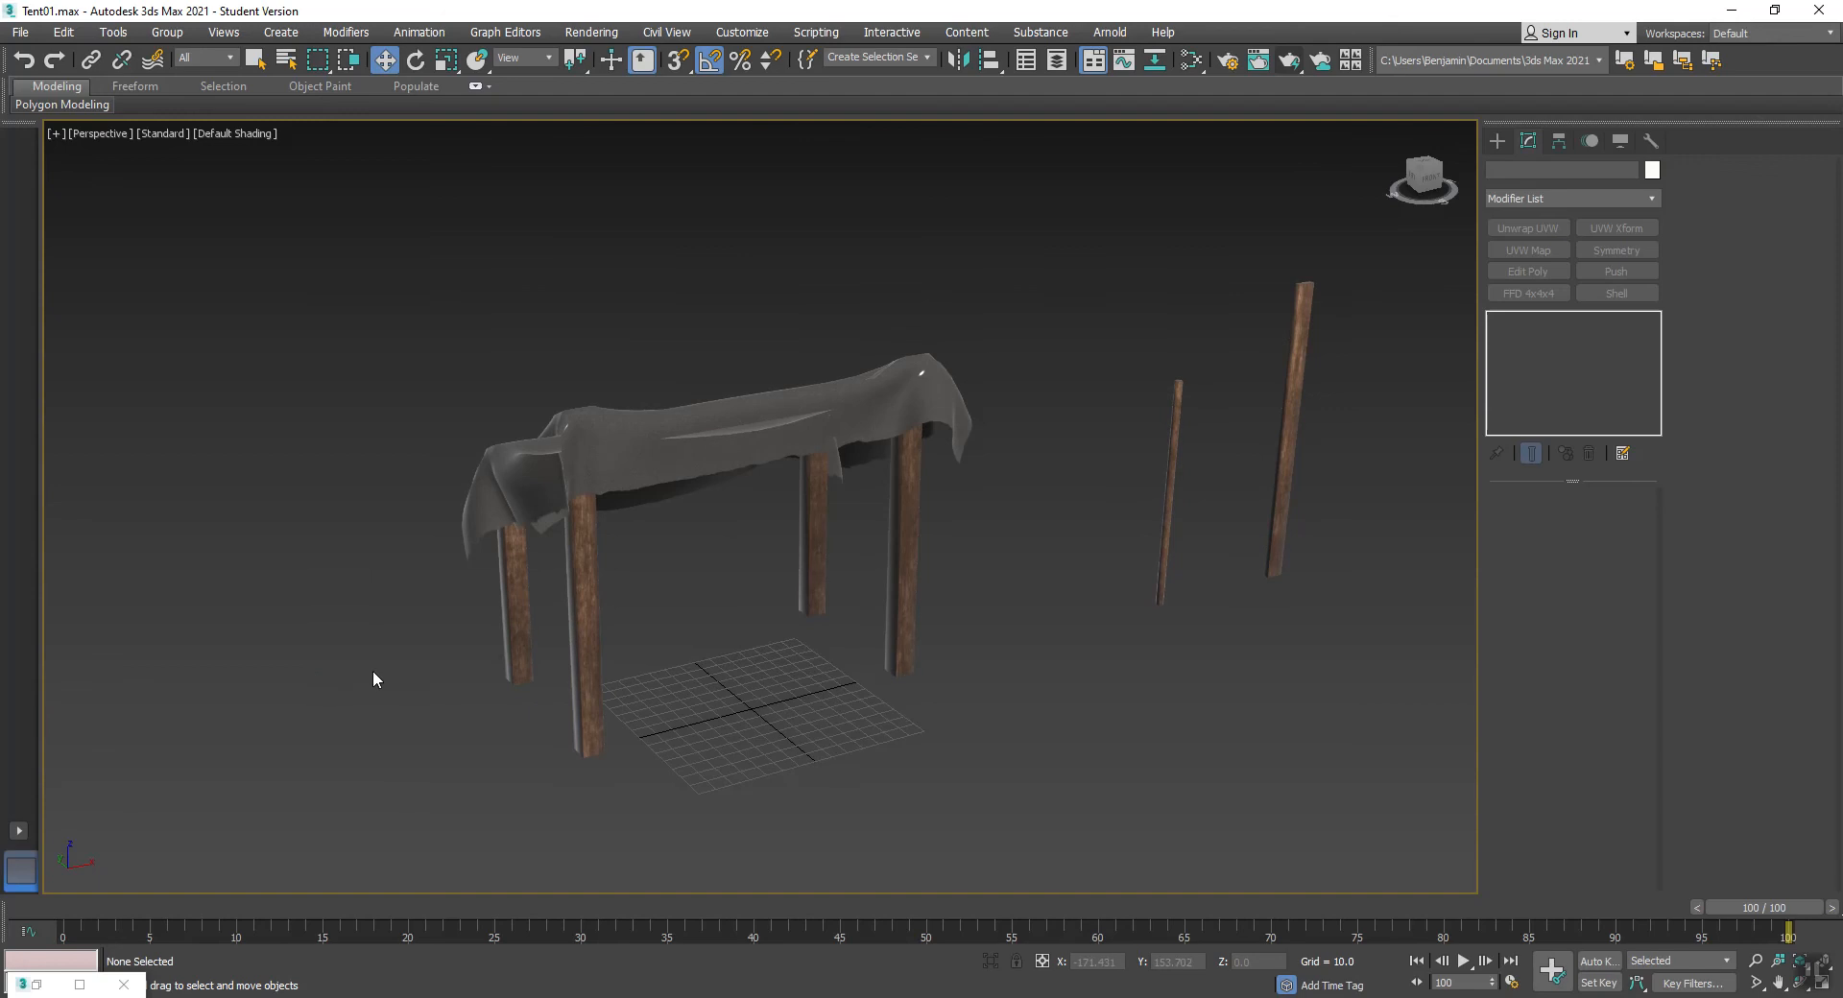
- Clone the larger spare plank as a copy and move the copy along X over to the tent frame
click(1272, 378)
key(alt+w)
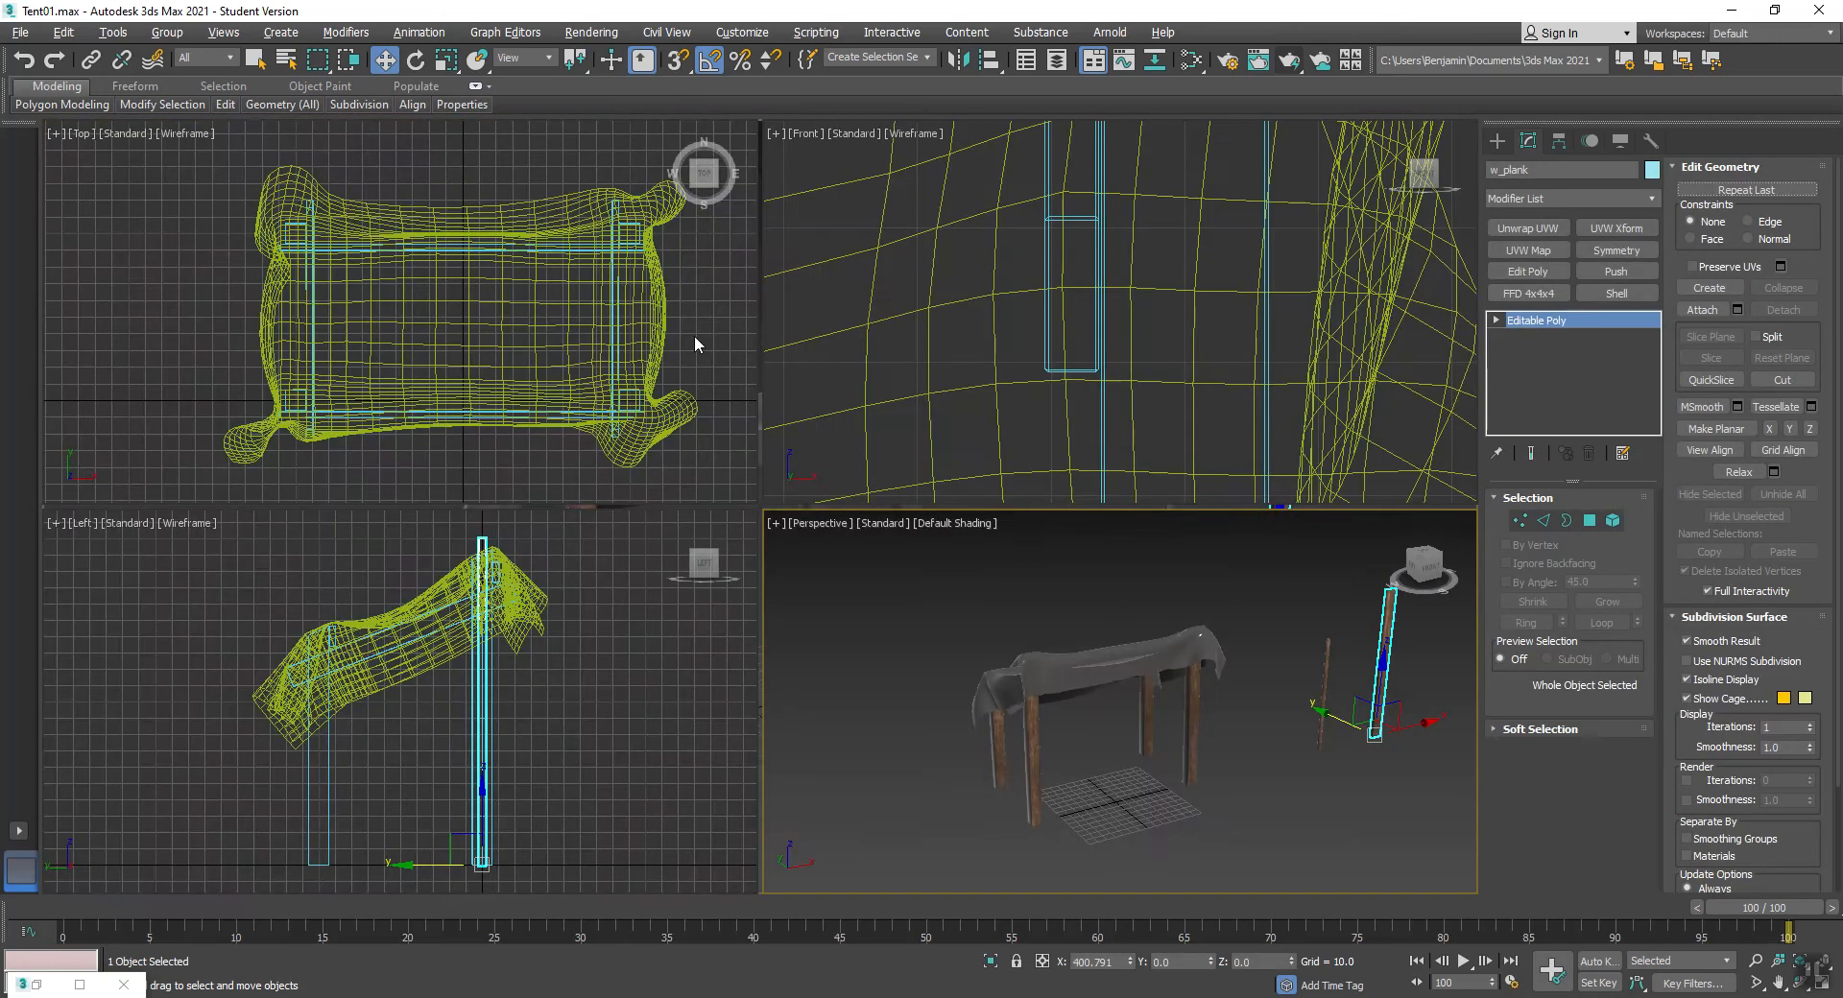
right_click(1373, 643)
click(1409, 764)
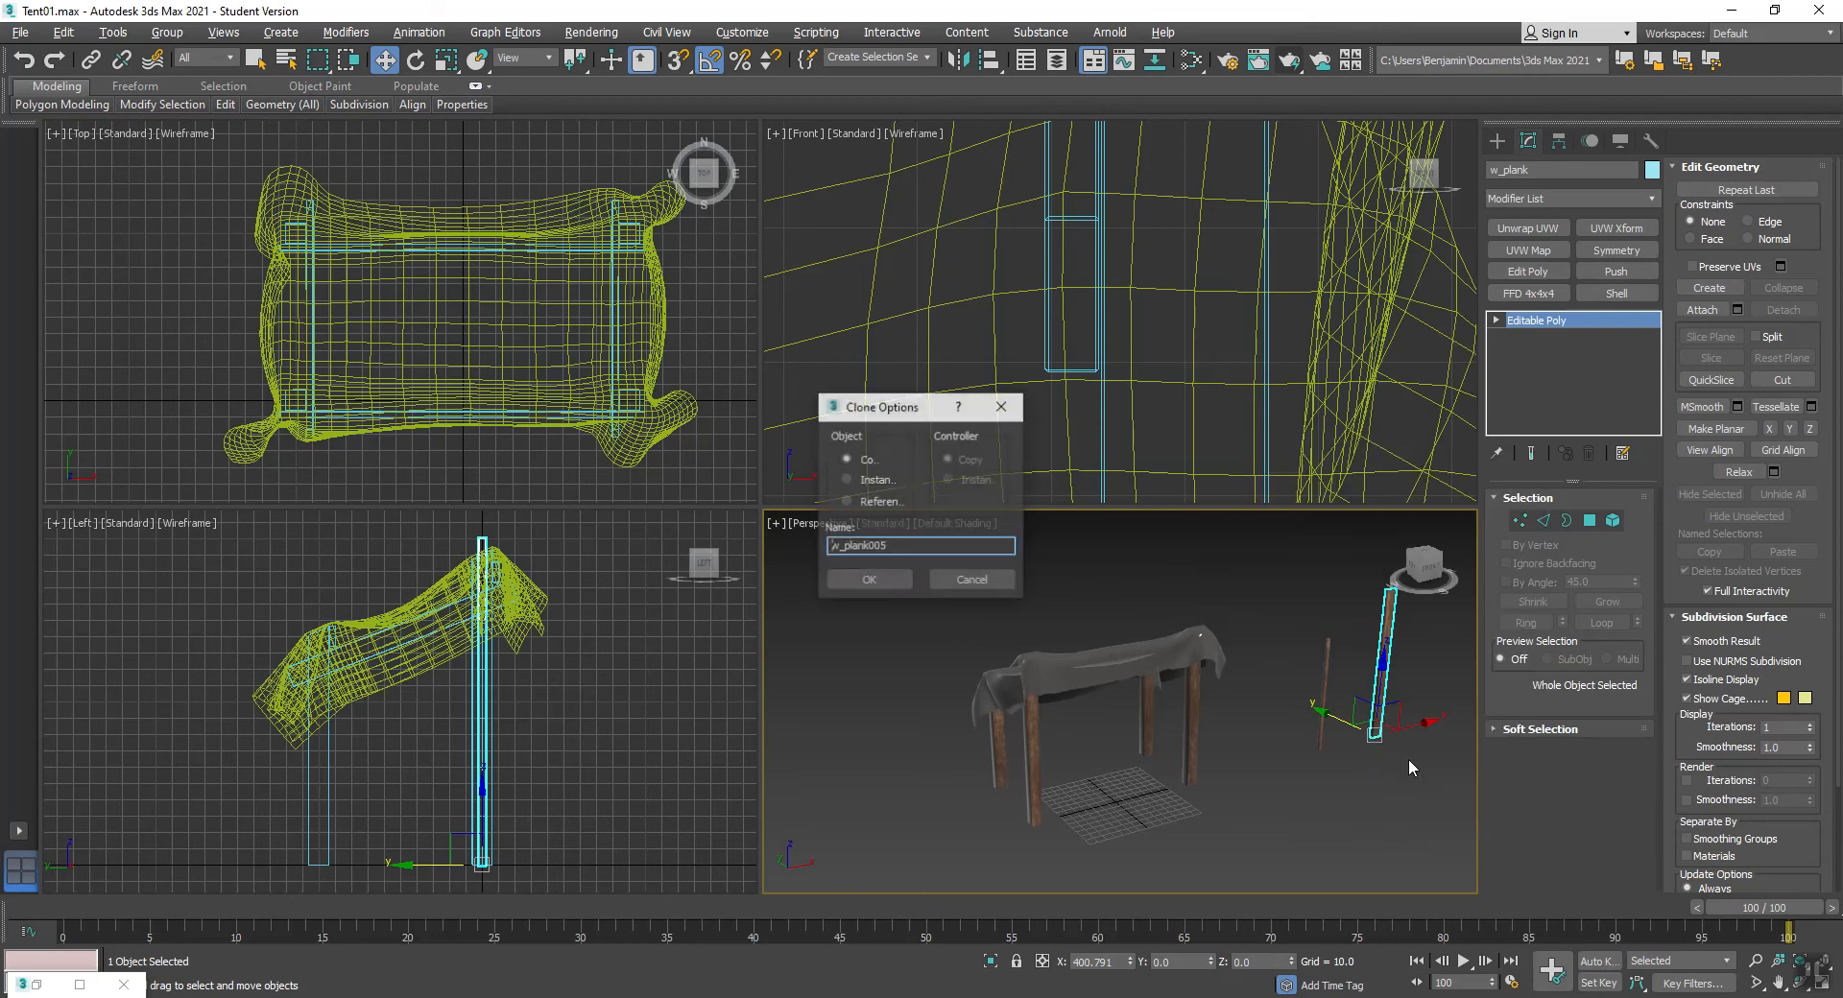
click(857, 580)
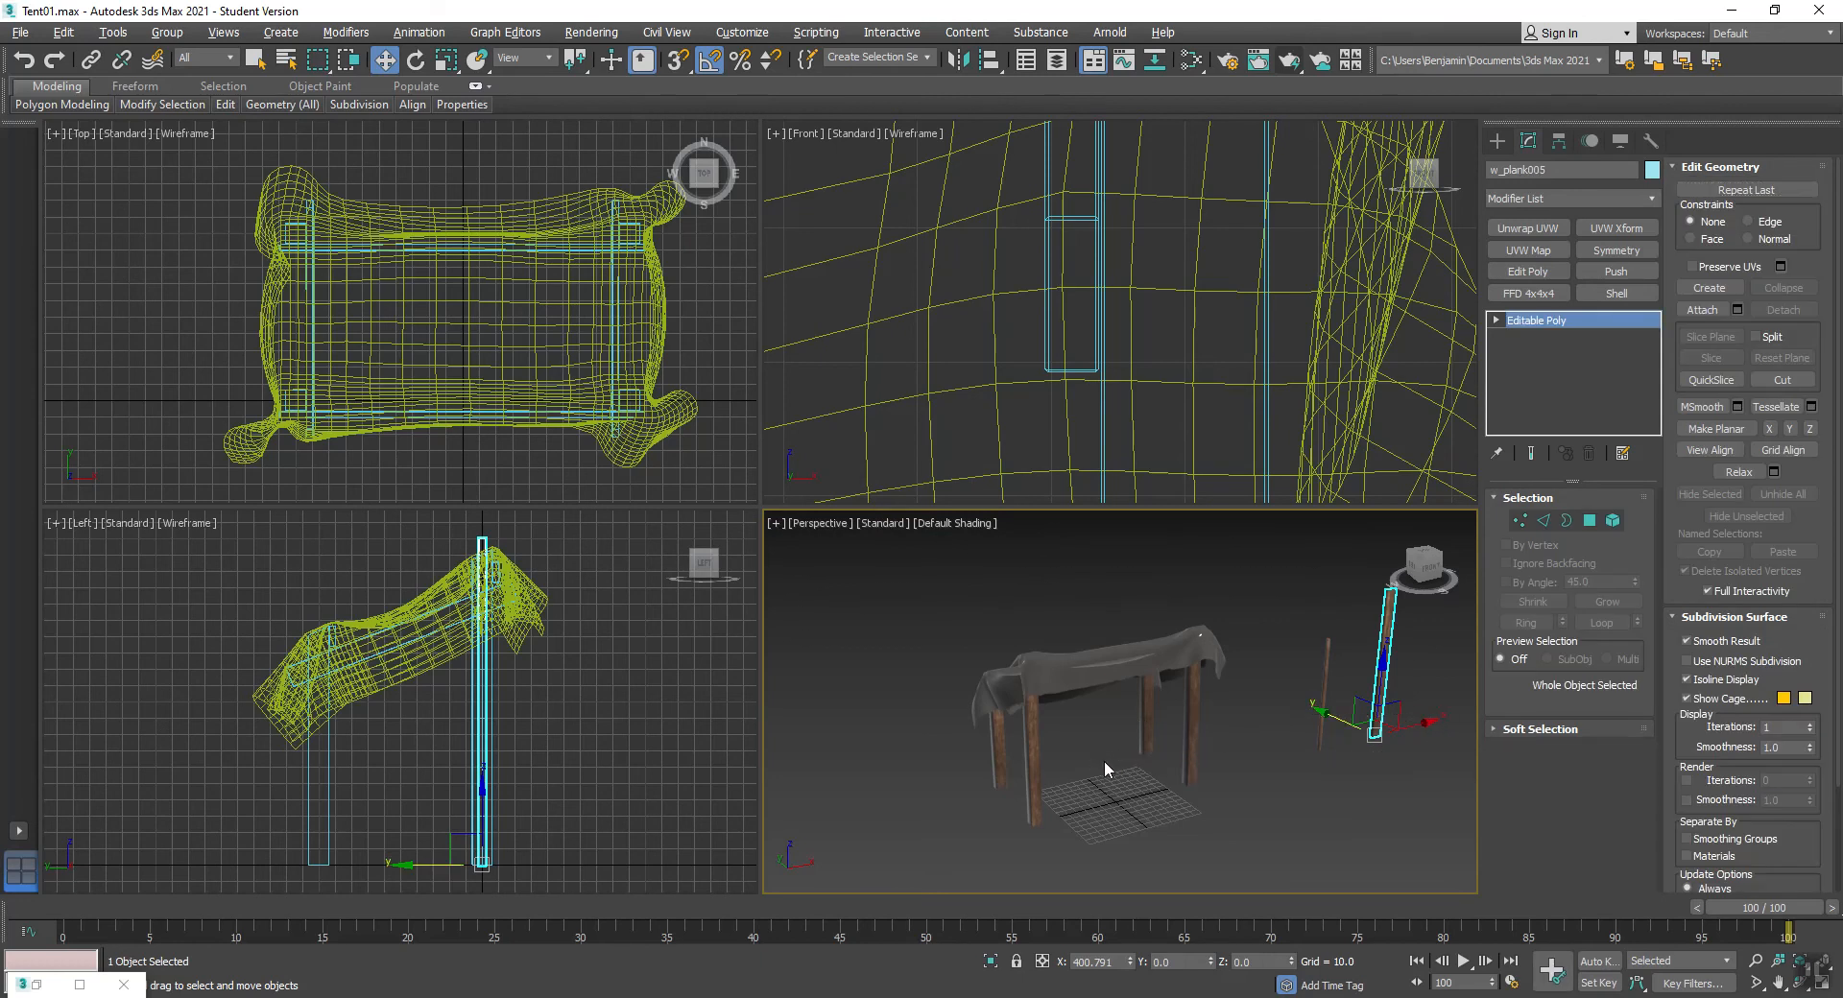
mouse_move(1423, 725)
mouse_down()
mouse_move(1056, 739)
mouse_move(1114, 799)
mouse_up()
- Rotate the copied plank in the left view so it lies horizontally toward the shorter legs, and raise it off the ground
right_click(555, 735)
key(e)
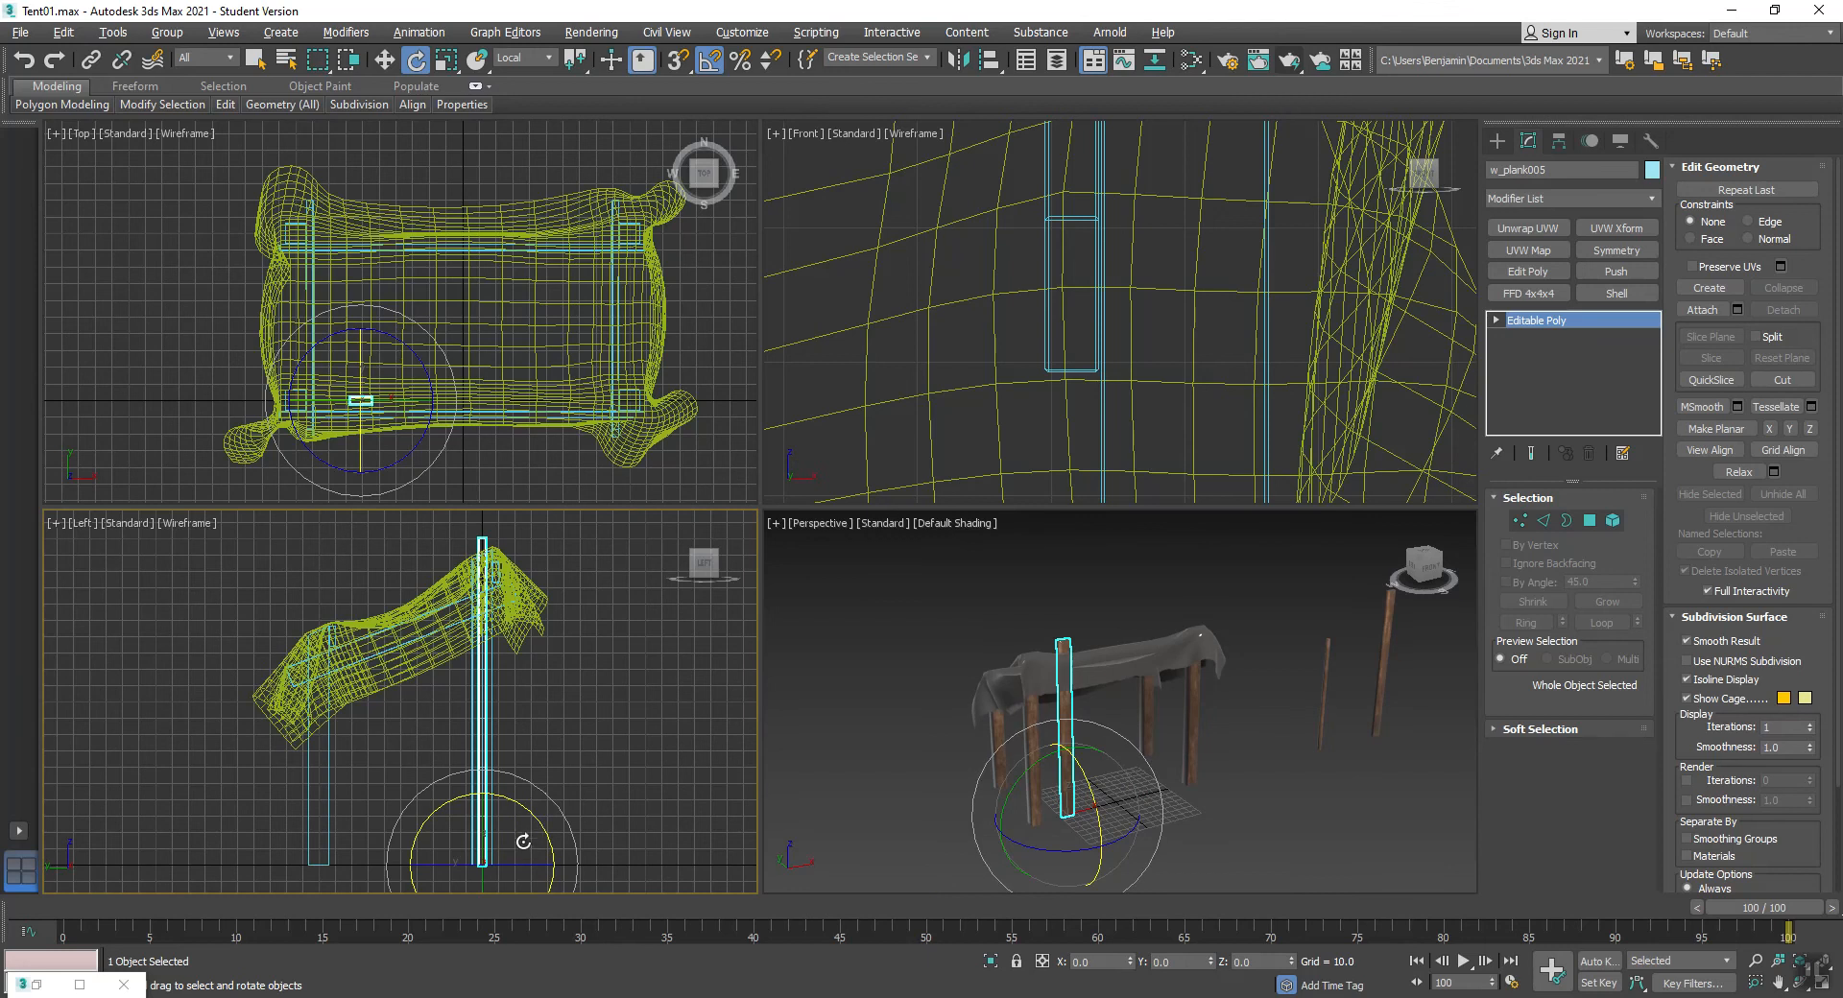
drag(523, 865, 394, 819)
key(w)
drag(515, 831, 525, 724)
- In the front view, place the horizontal plank against the inner side of the left post and set its Z position to 50
right_click(1276, 228)
key(alt+w)
key(z)
scroll(830, 506, down, 5)
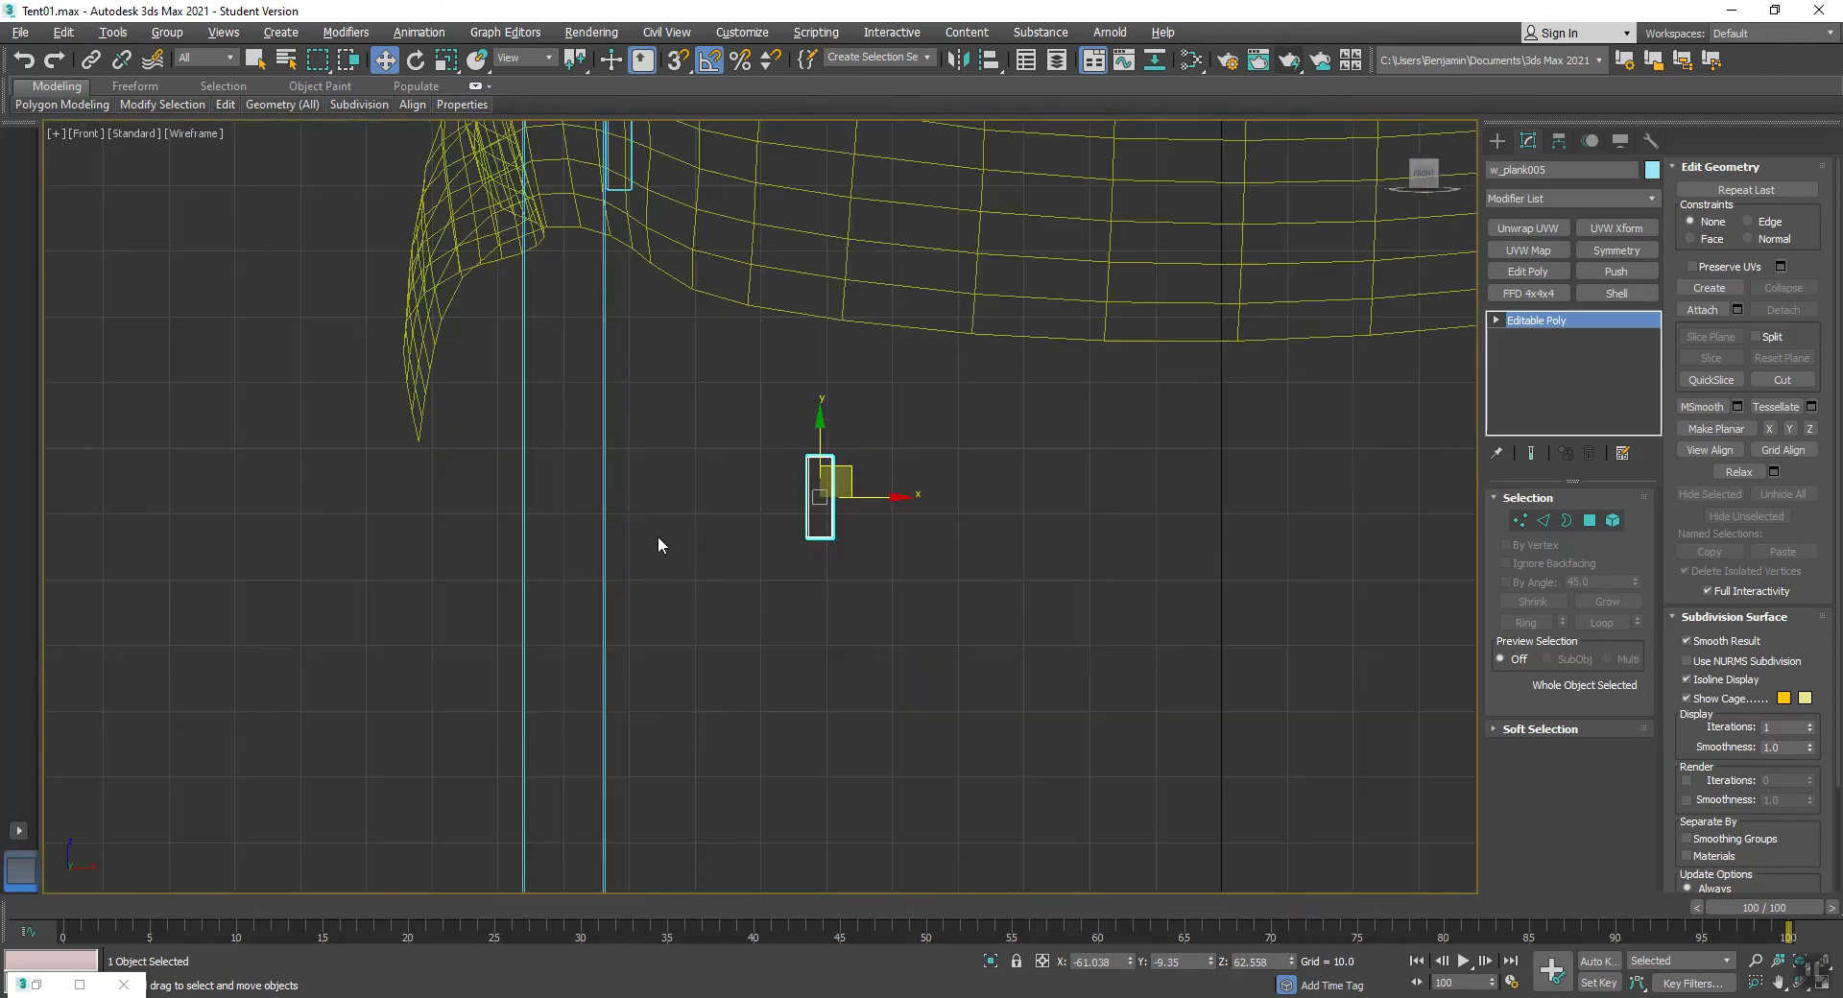
drag(878, 496, 681, 503)
drag(620, 444, 579, 756)
scroll(834, 631, down, 3)
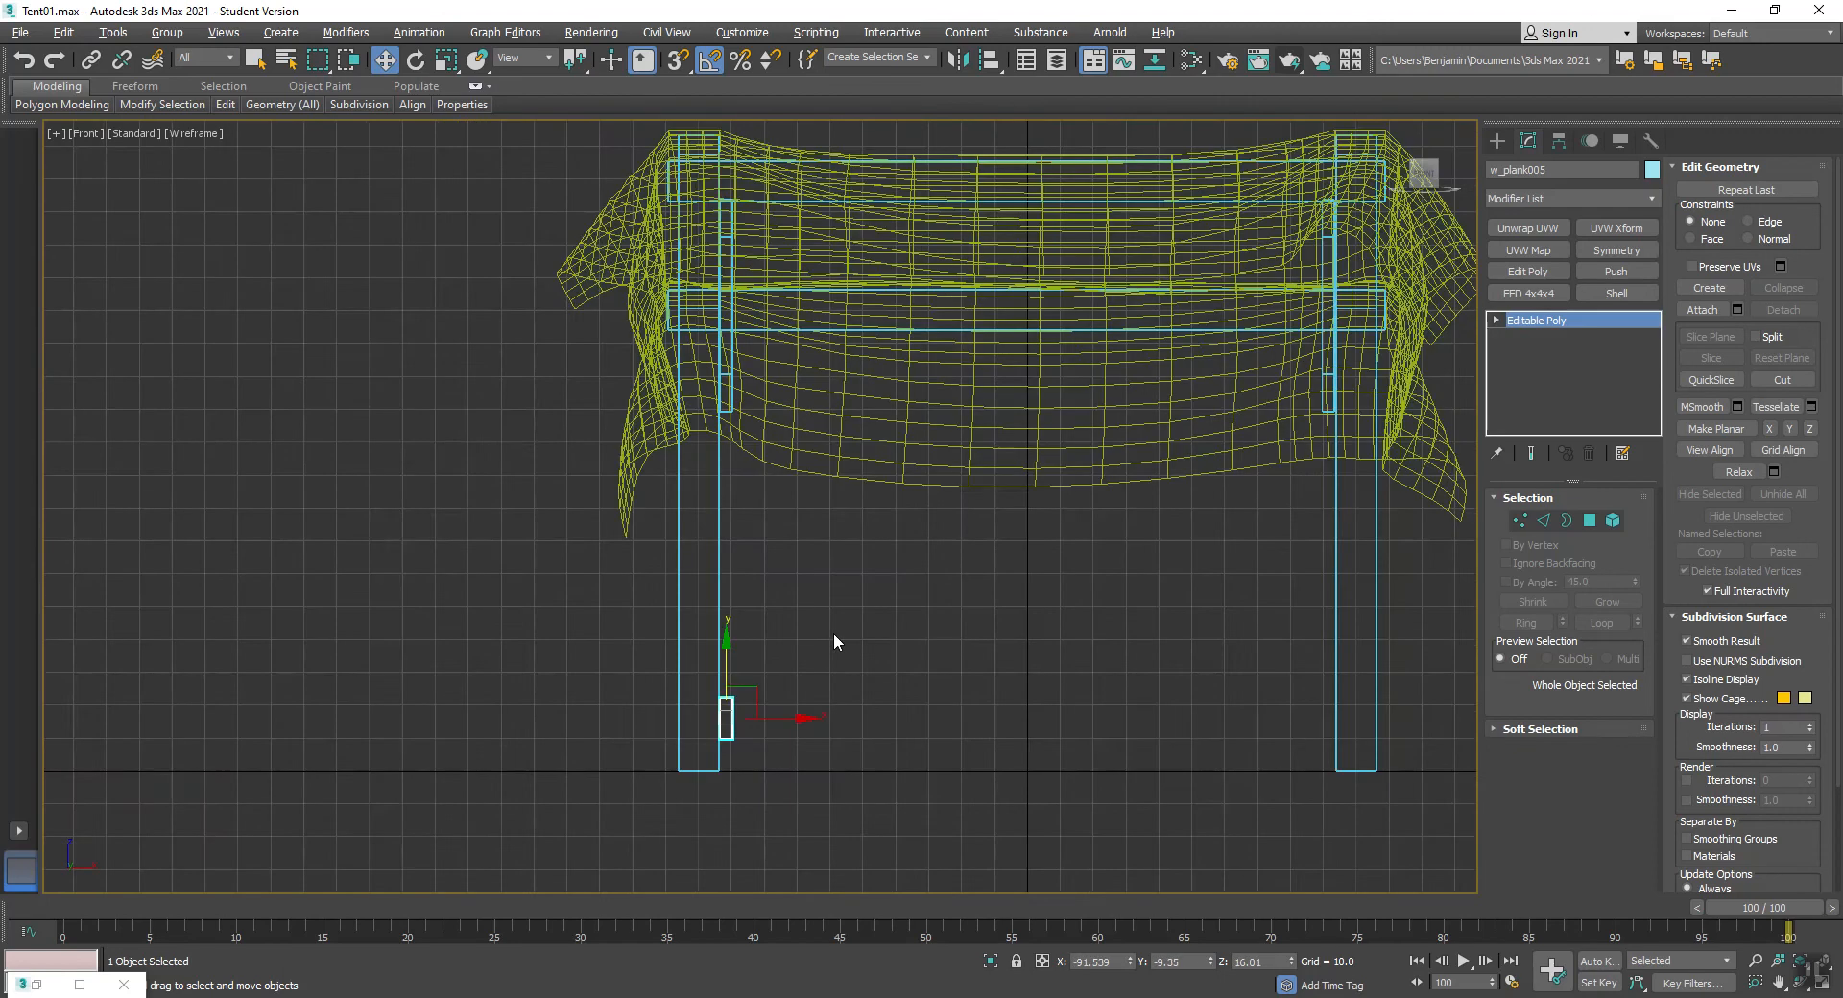
click(1264, 957)
text(50)
key(Return)
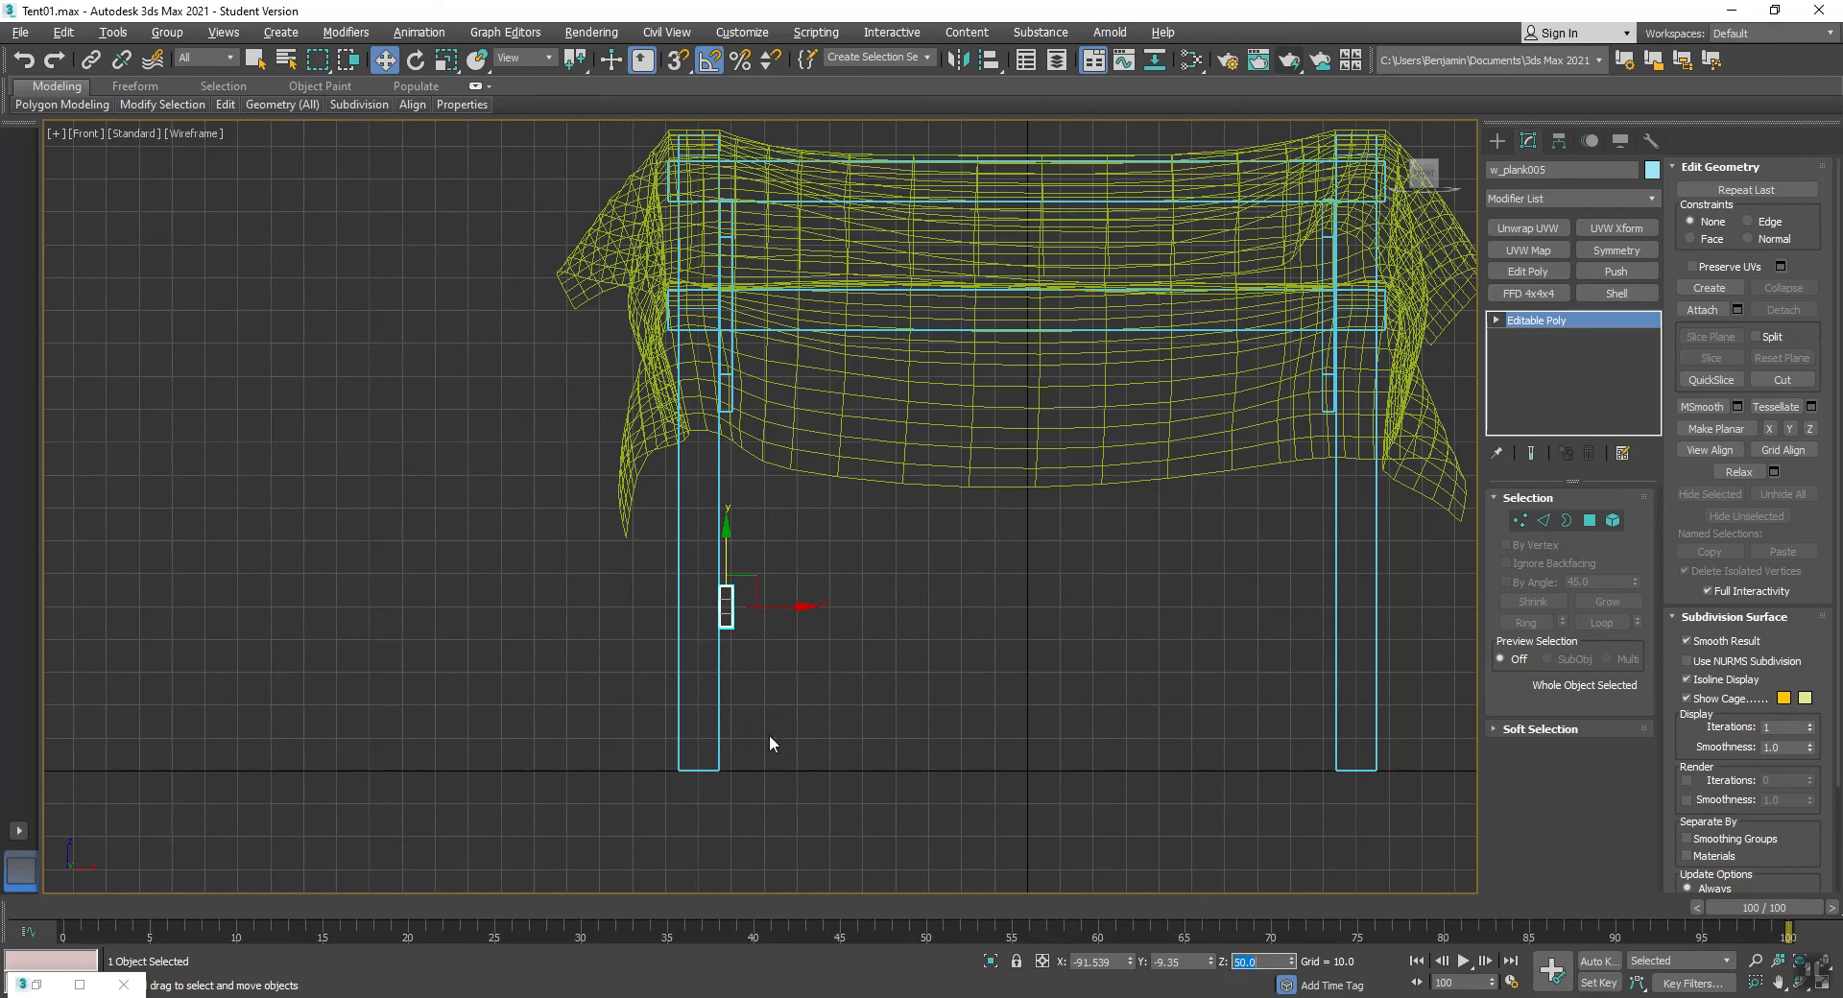
- Scale the plank down along its length so it spans just the tall and short legs as a side brace
right_click(607, 620)
click(515, 636)
key(alt+w)
right_click(481, 702)
key(alt+w)
key(r)
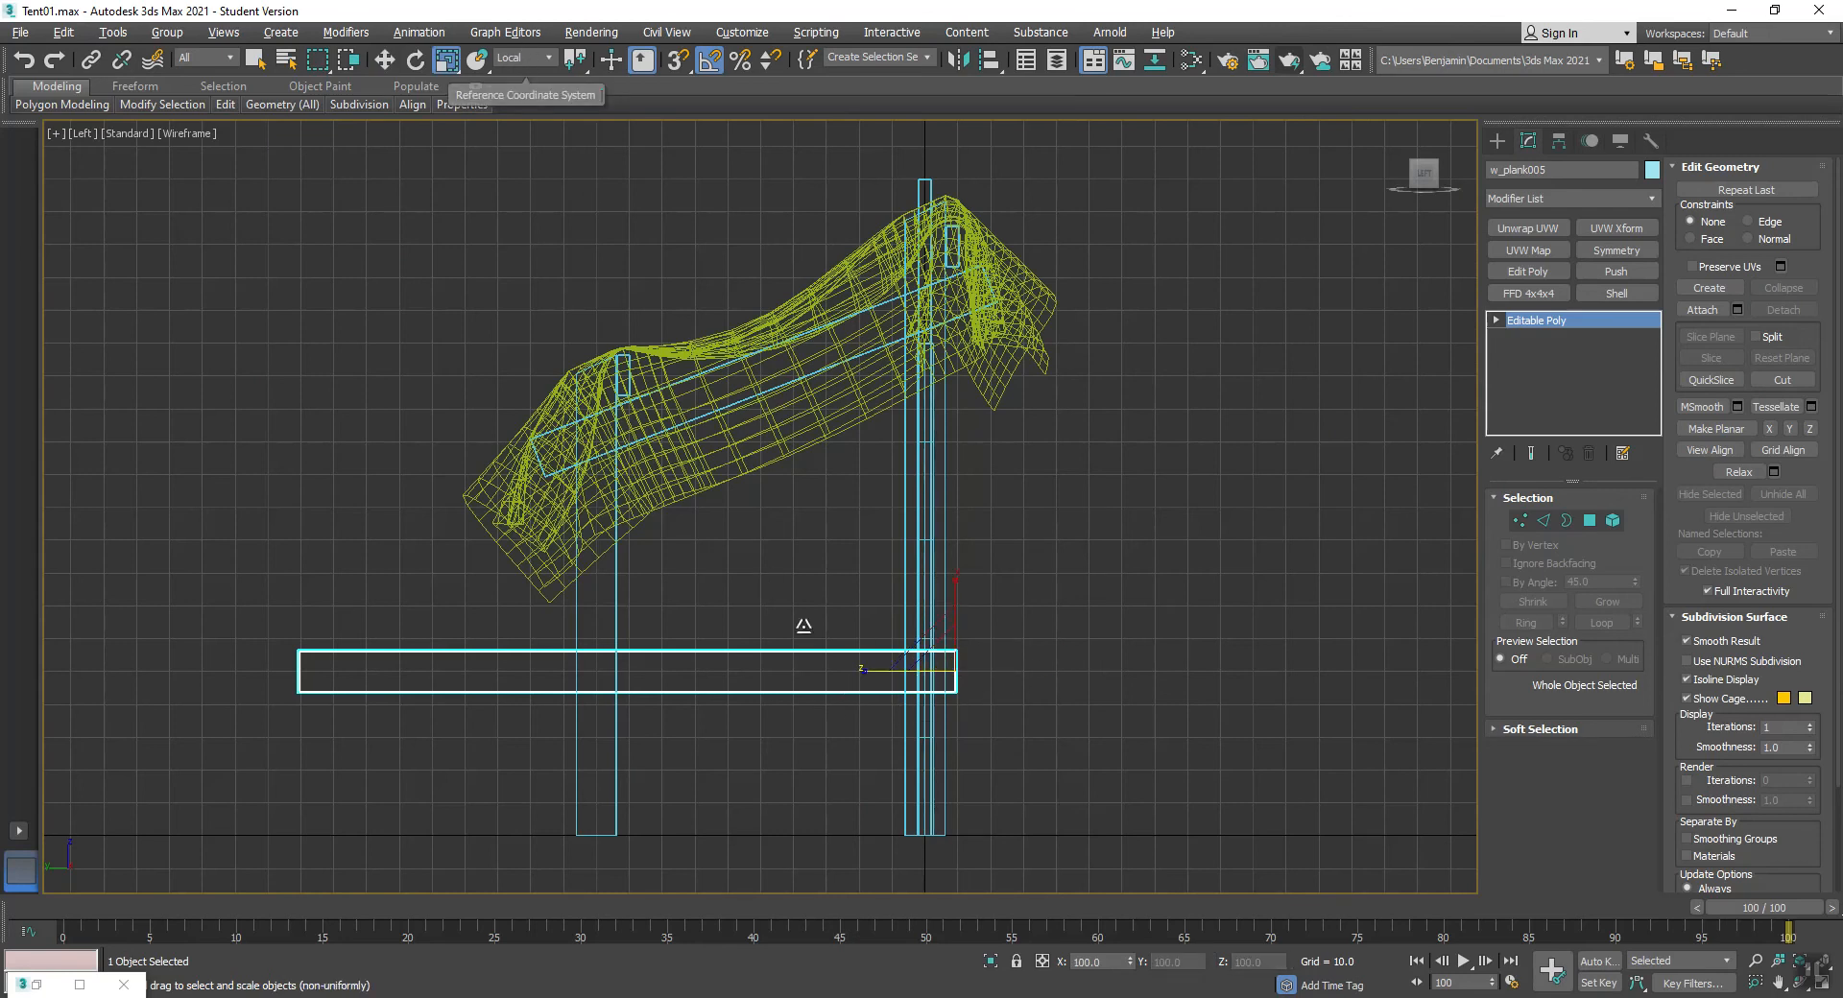
drag(860, 666, 913, 674)
- Clone the side brace as a copy and move it along X to the inner side of the opposite post
key(alt+w)
right_click(1195, 356)
key(alt+w)
right_click(1027, 555)
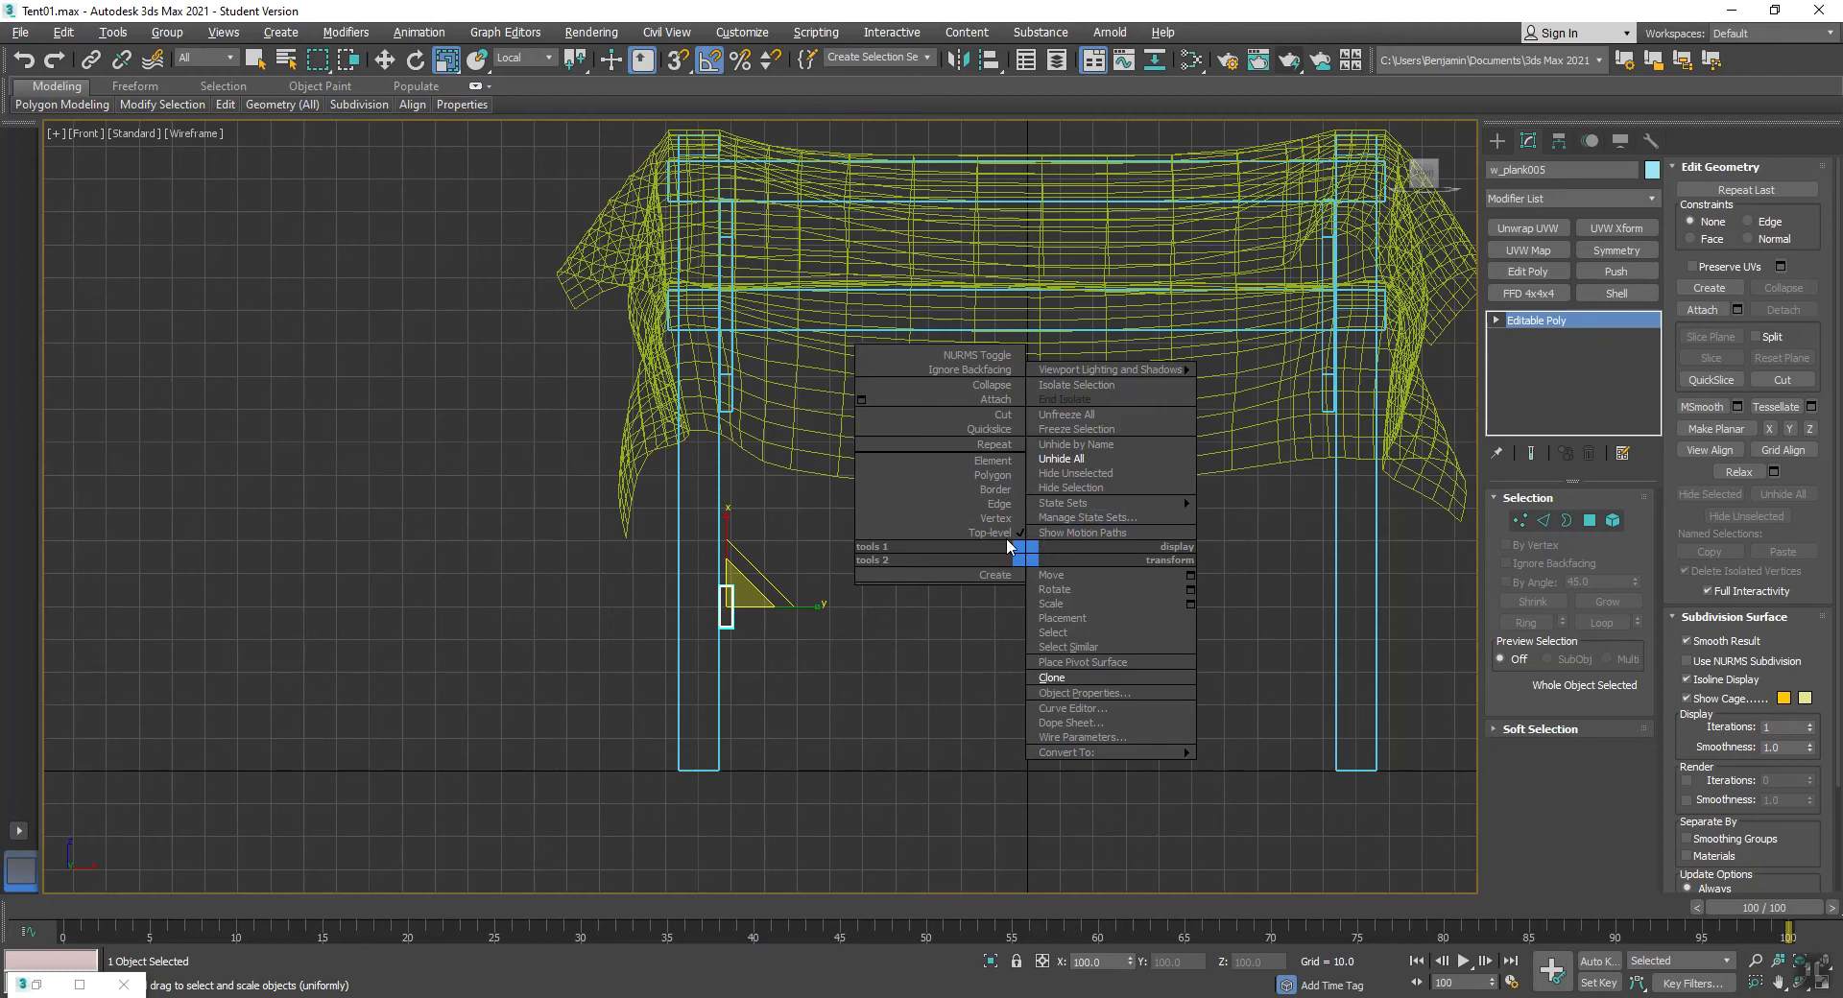
click(1052, 678)
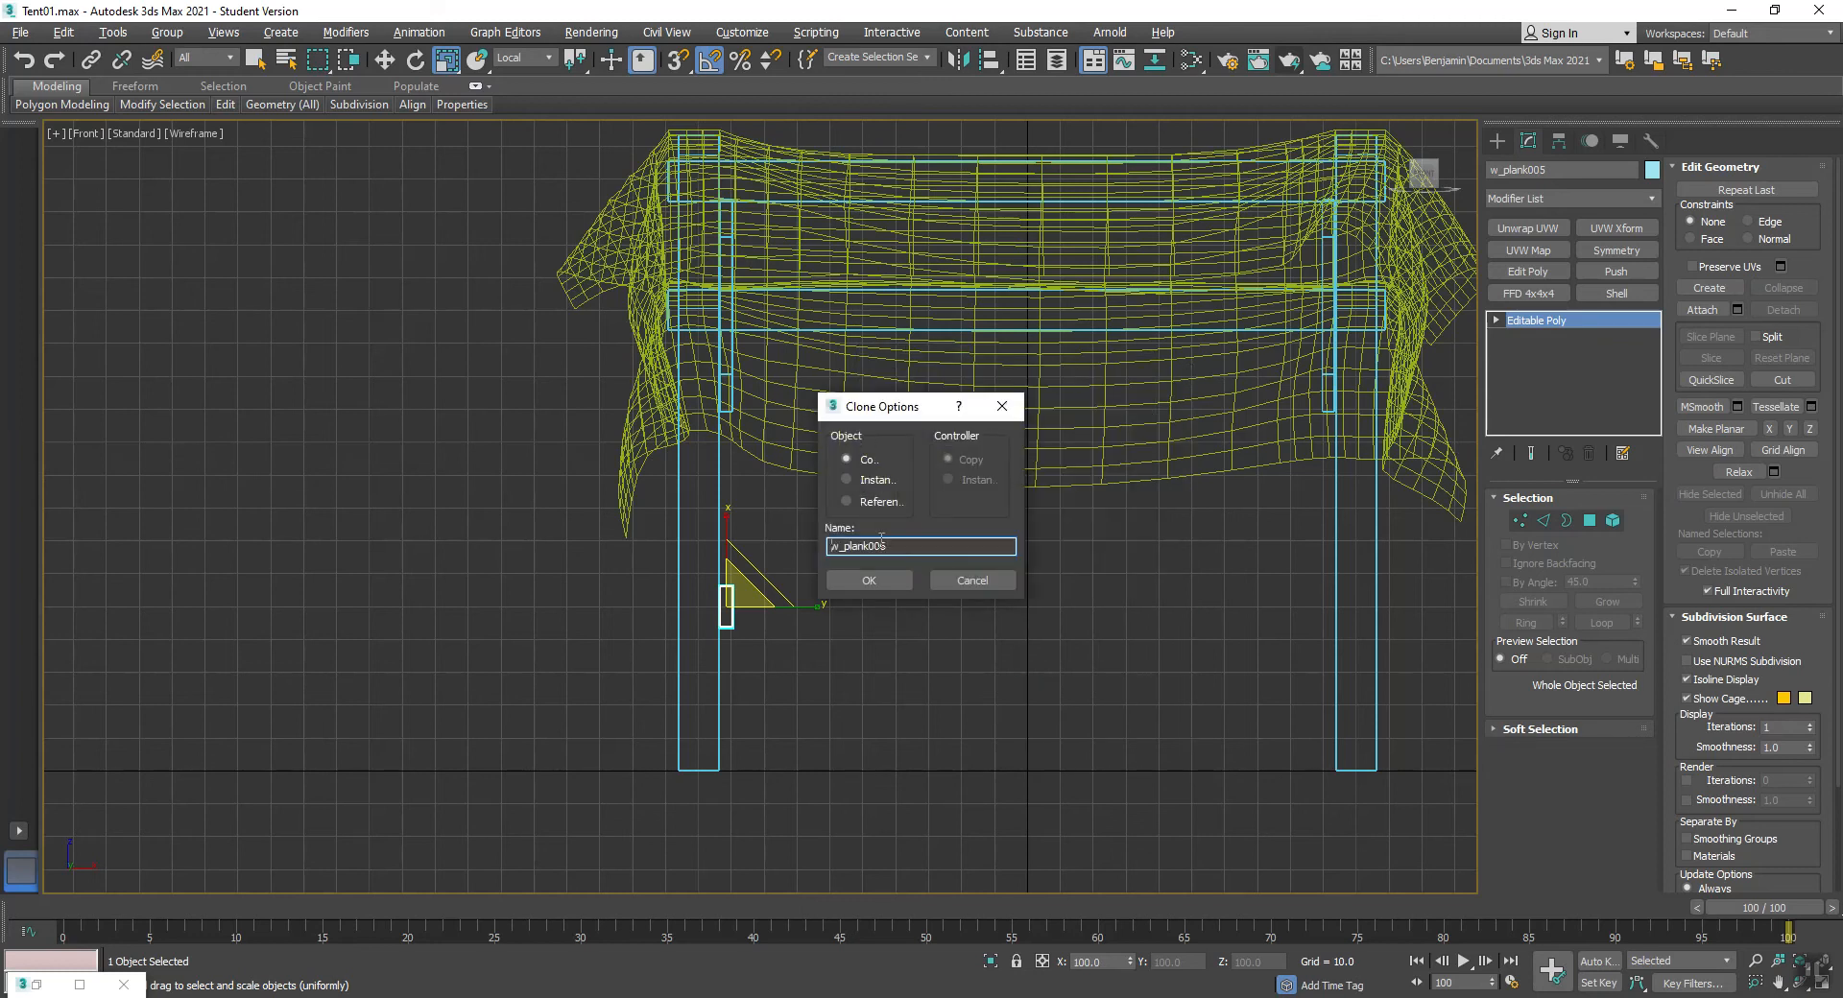
click(879, 578)
click(414, 60)
click(384, 60)
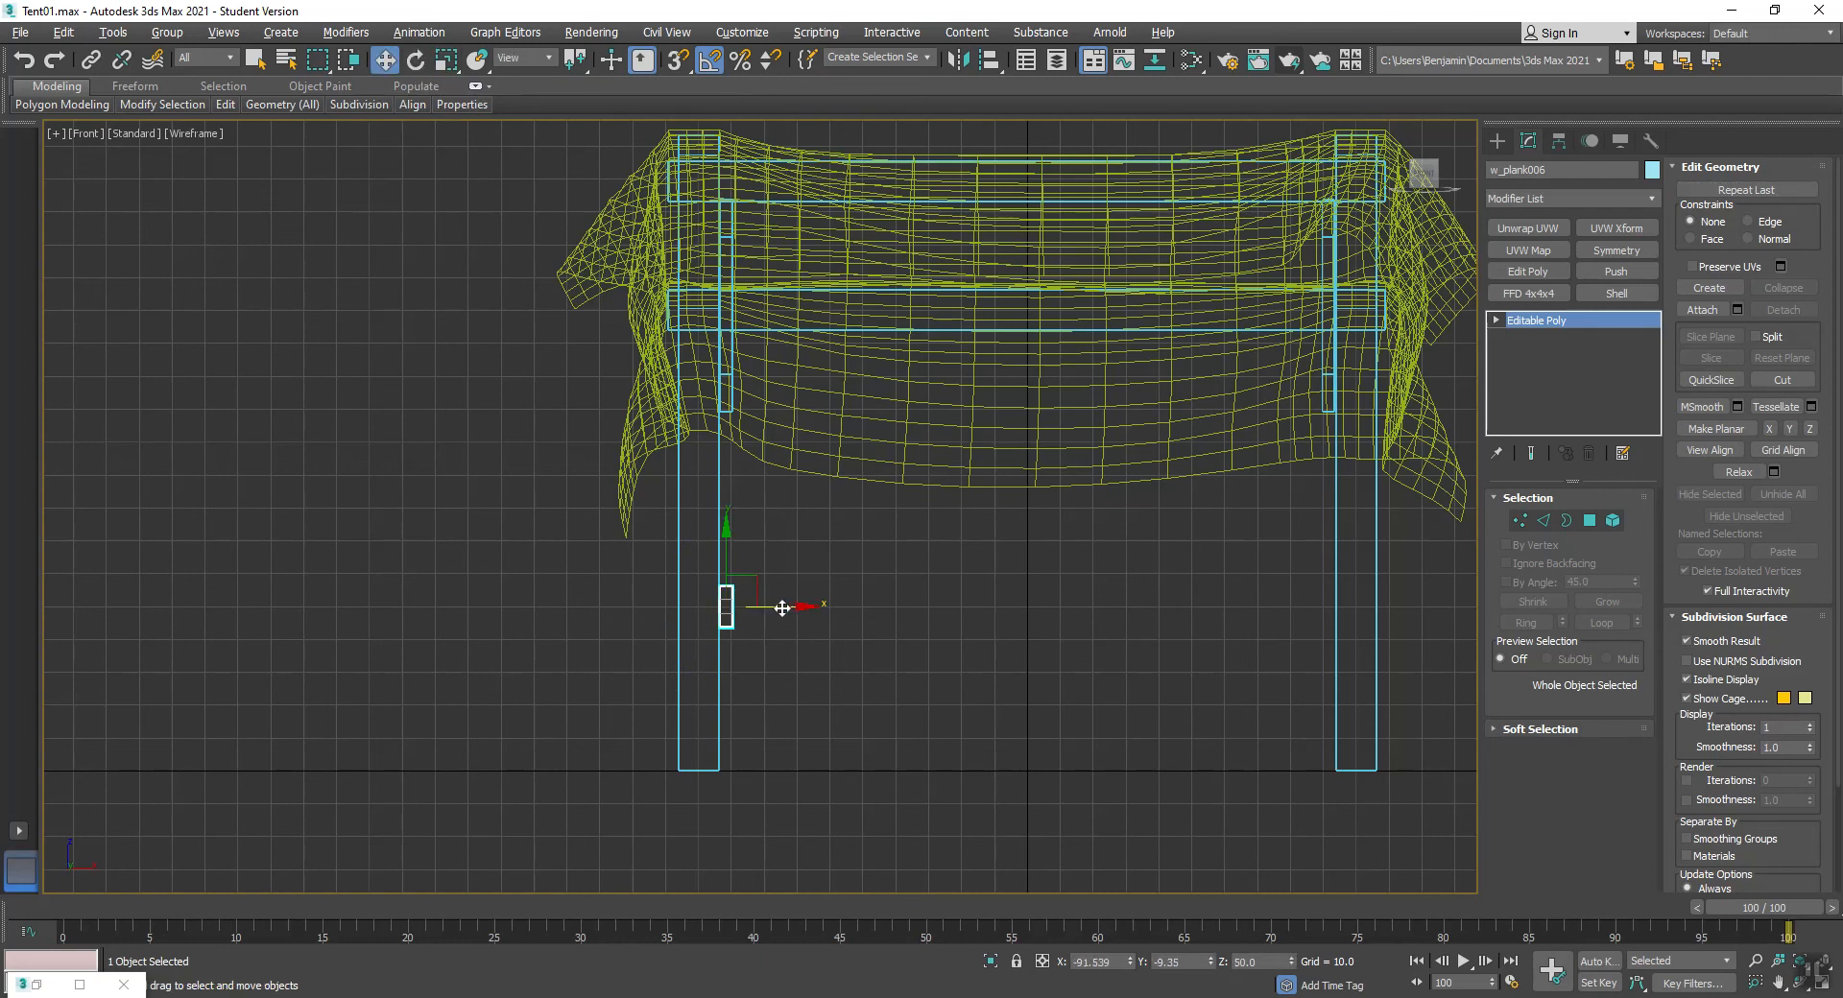
drag(783, 607, 1381, 632)
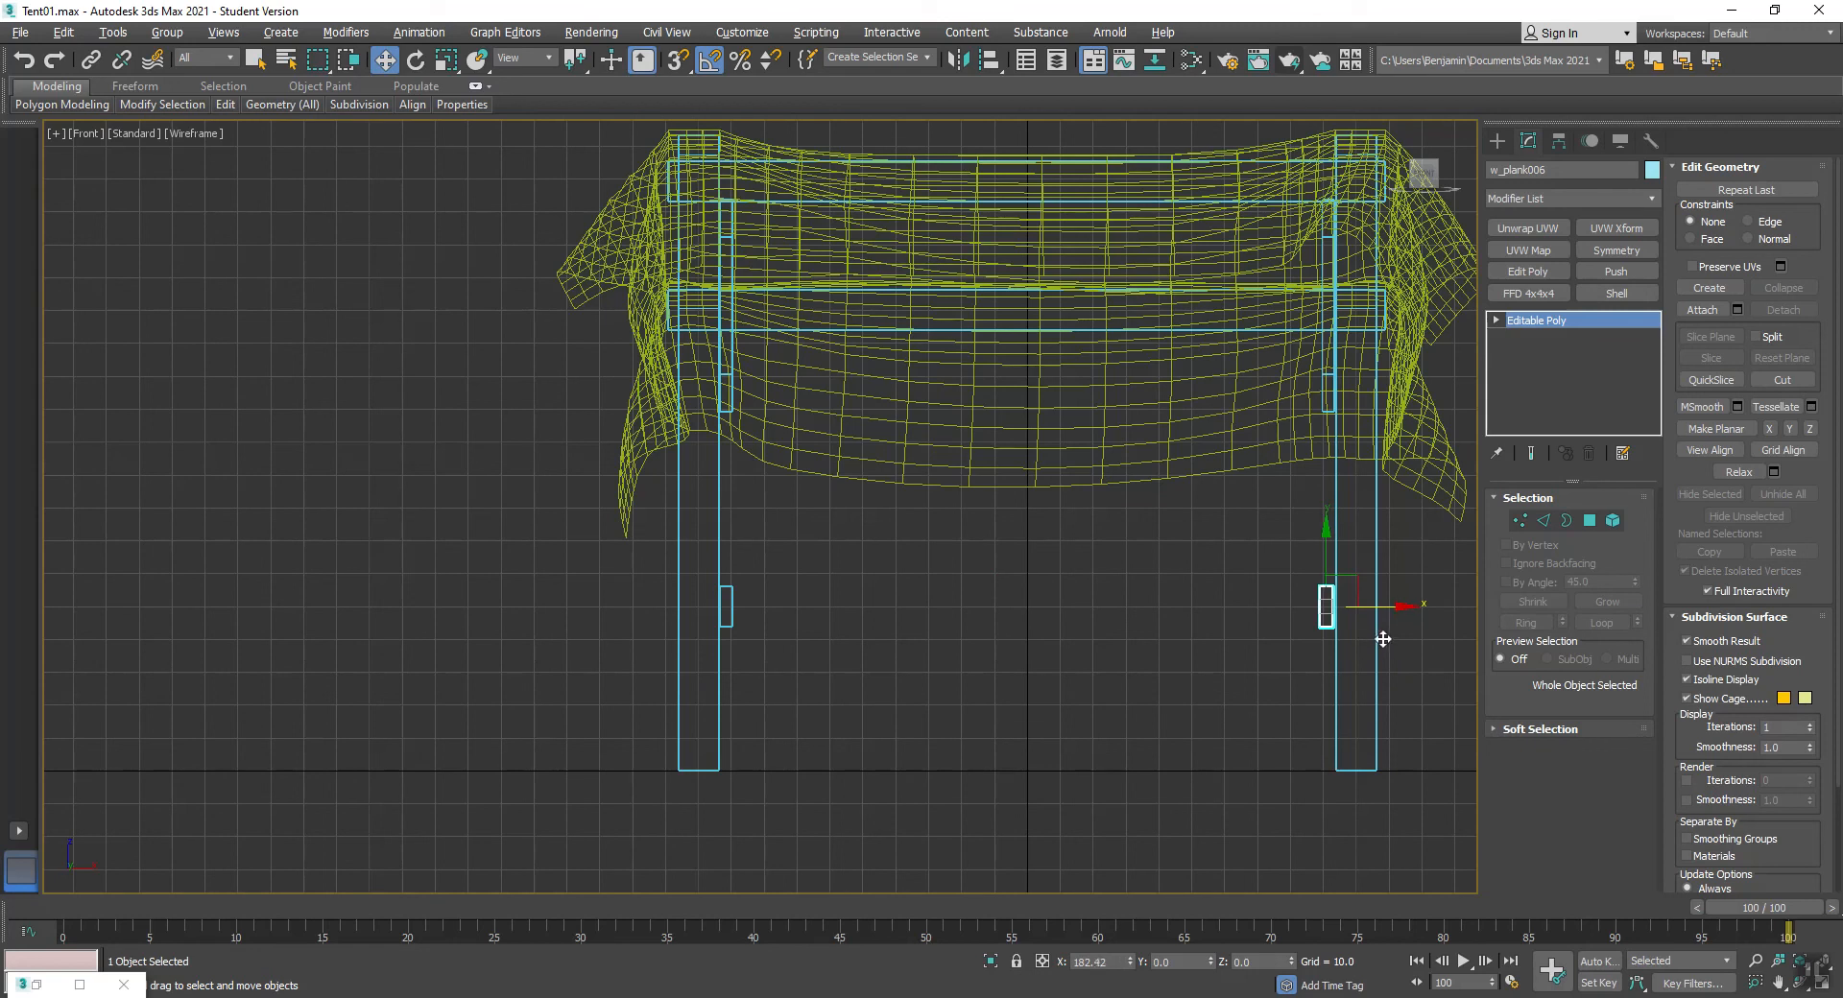
- Rotate the copied side brace 180 degrees in the front view and deselect it
right_click(1328, 594)
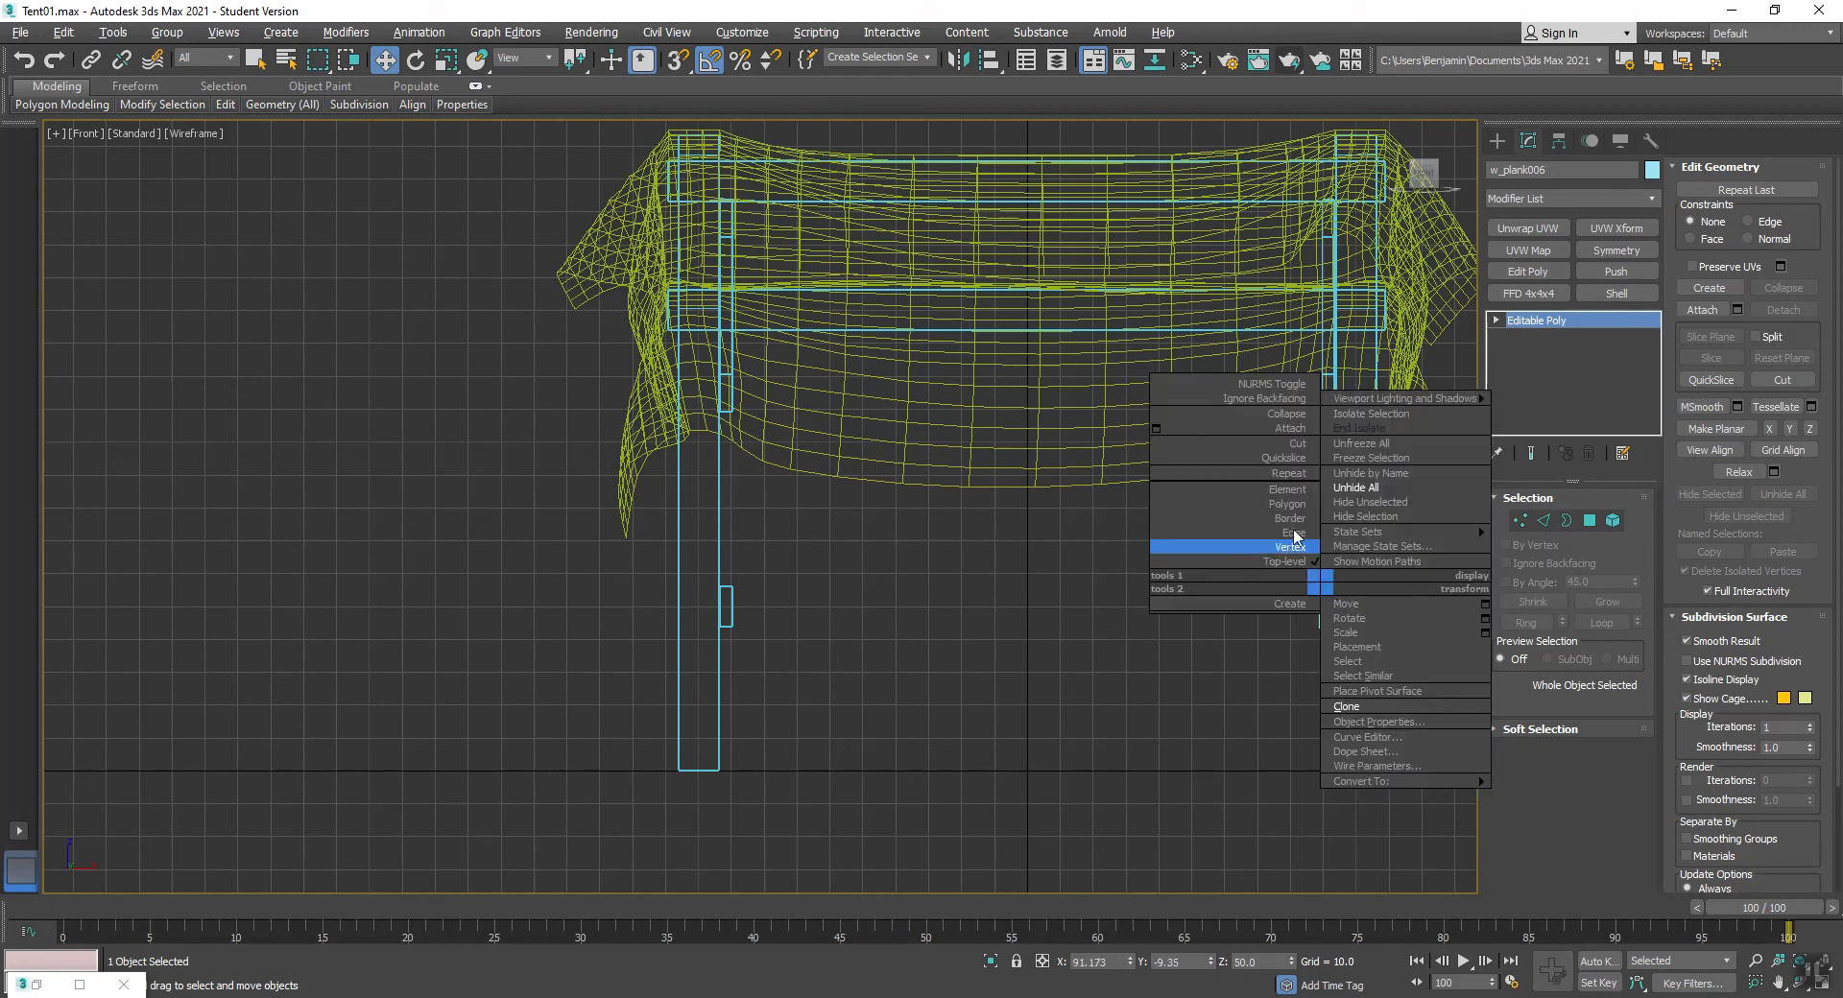
click(1353, 617)
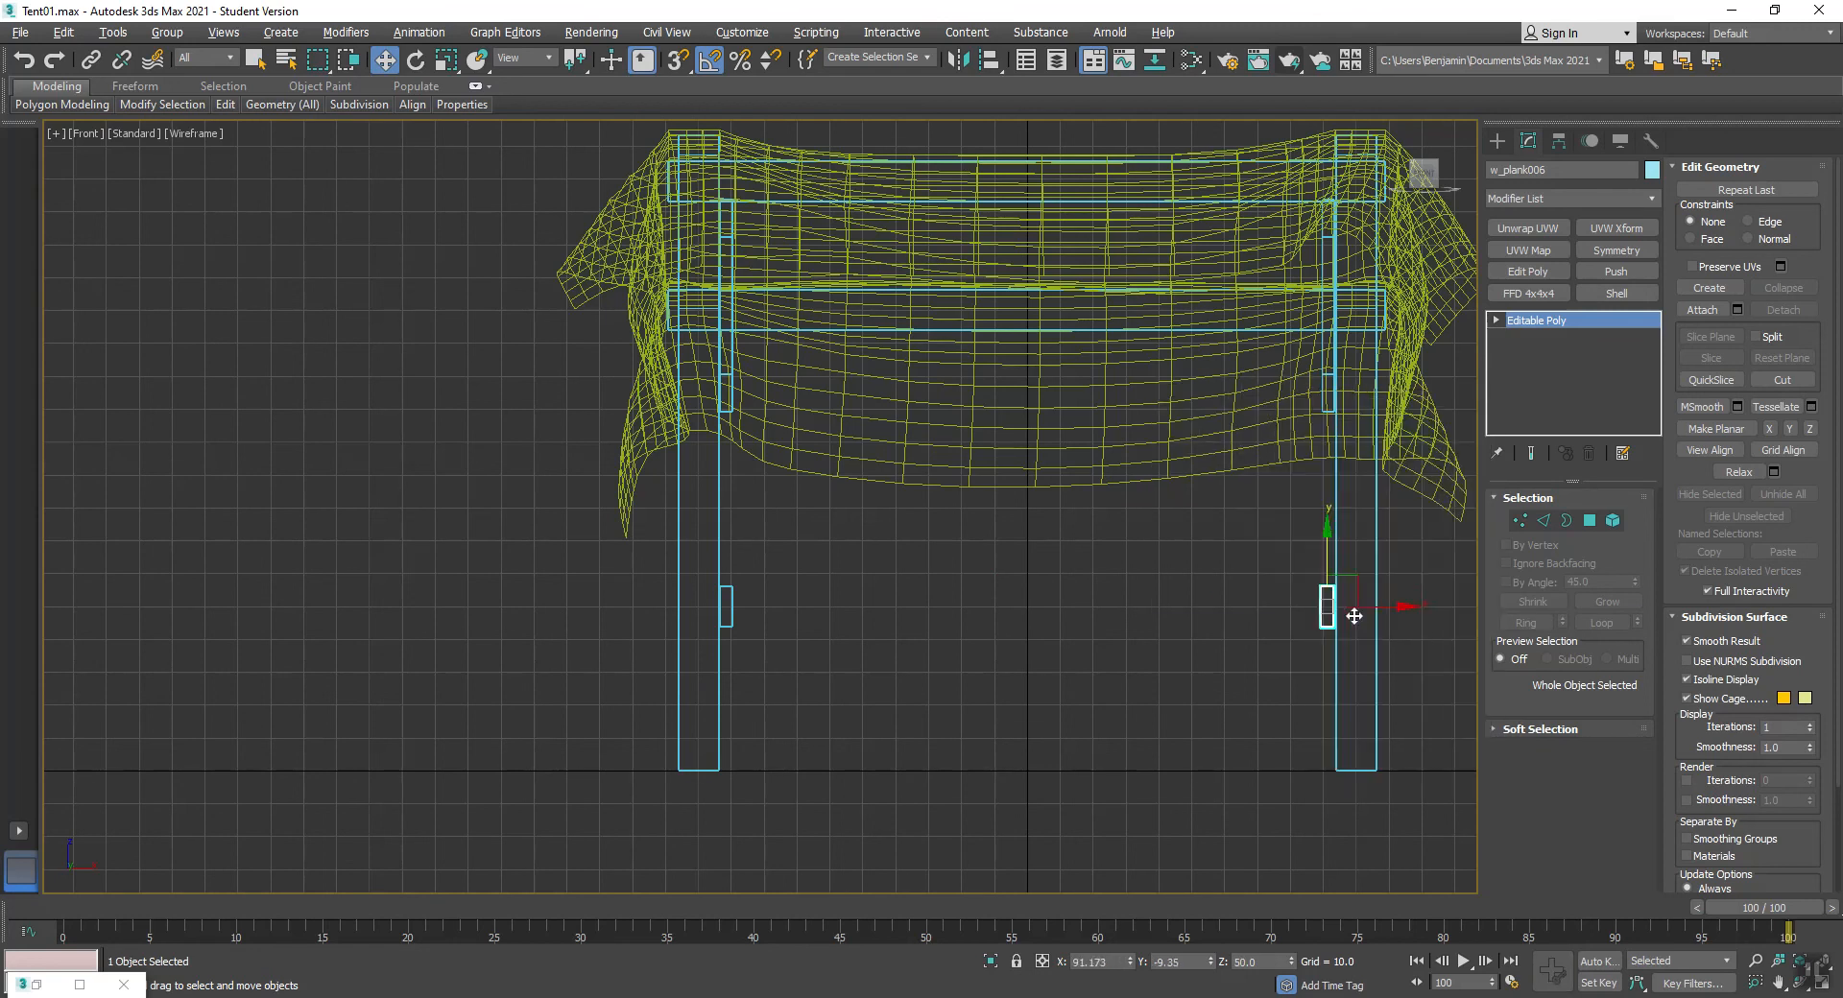
drag(1358, 538, 1527, 603)
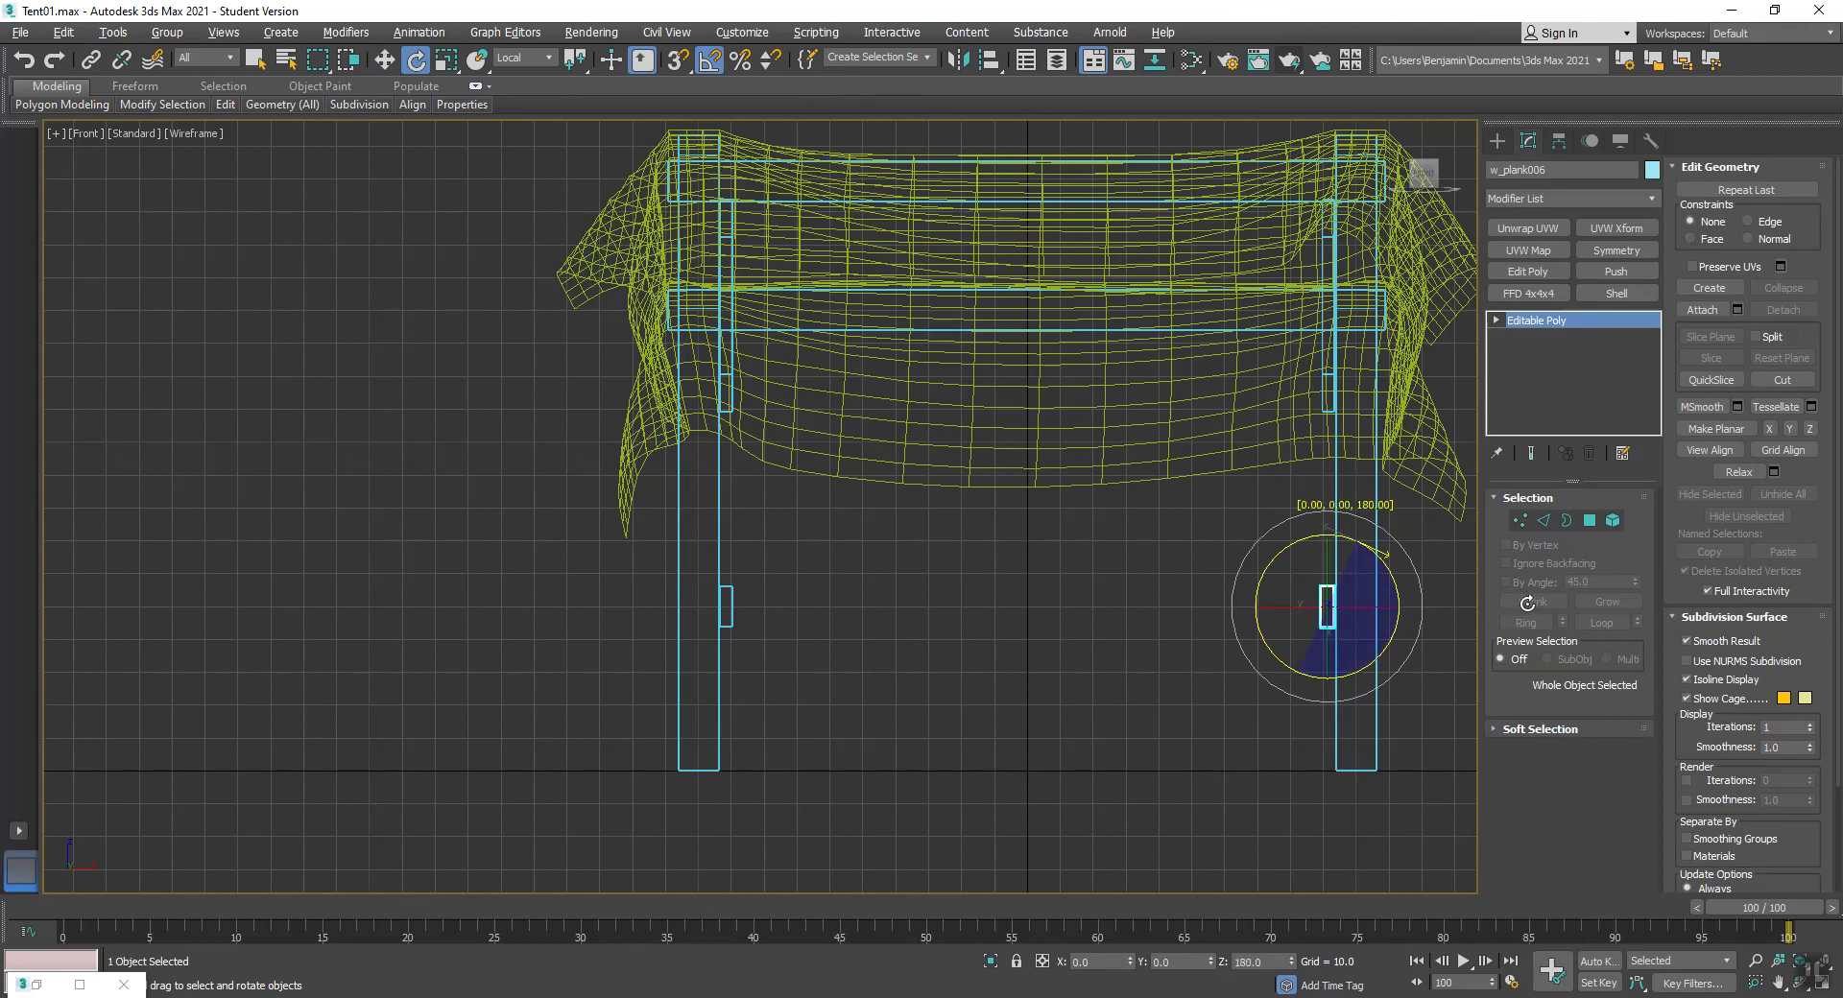
click(936, 612)
- Clone the lower of the two long horizontal beams under the cloth, w_plank002, as a copy
scroll(936, 612, down, 6)
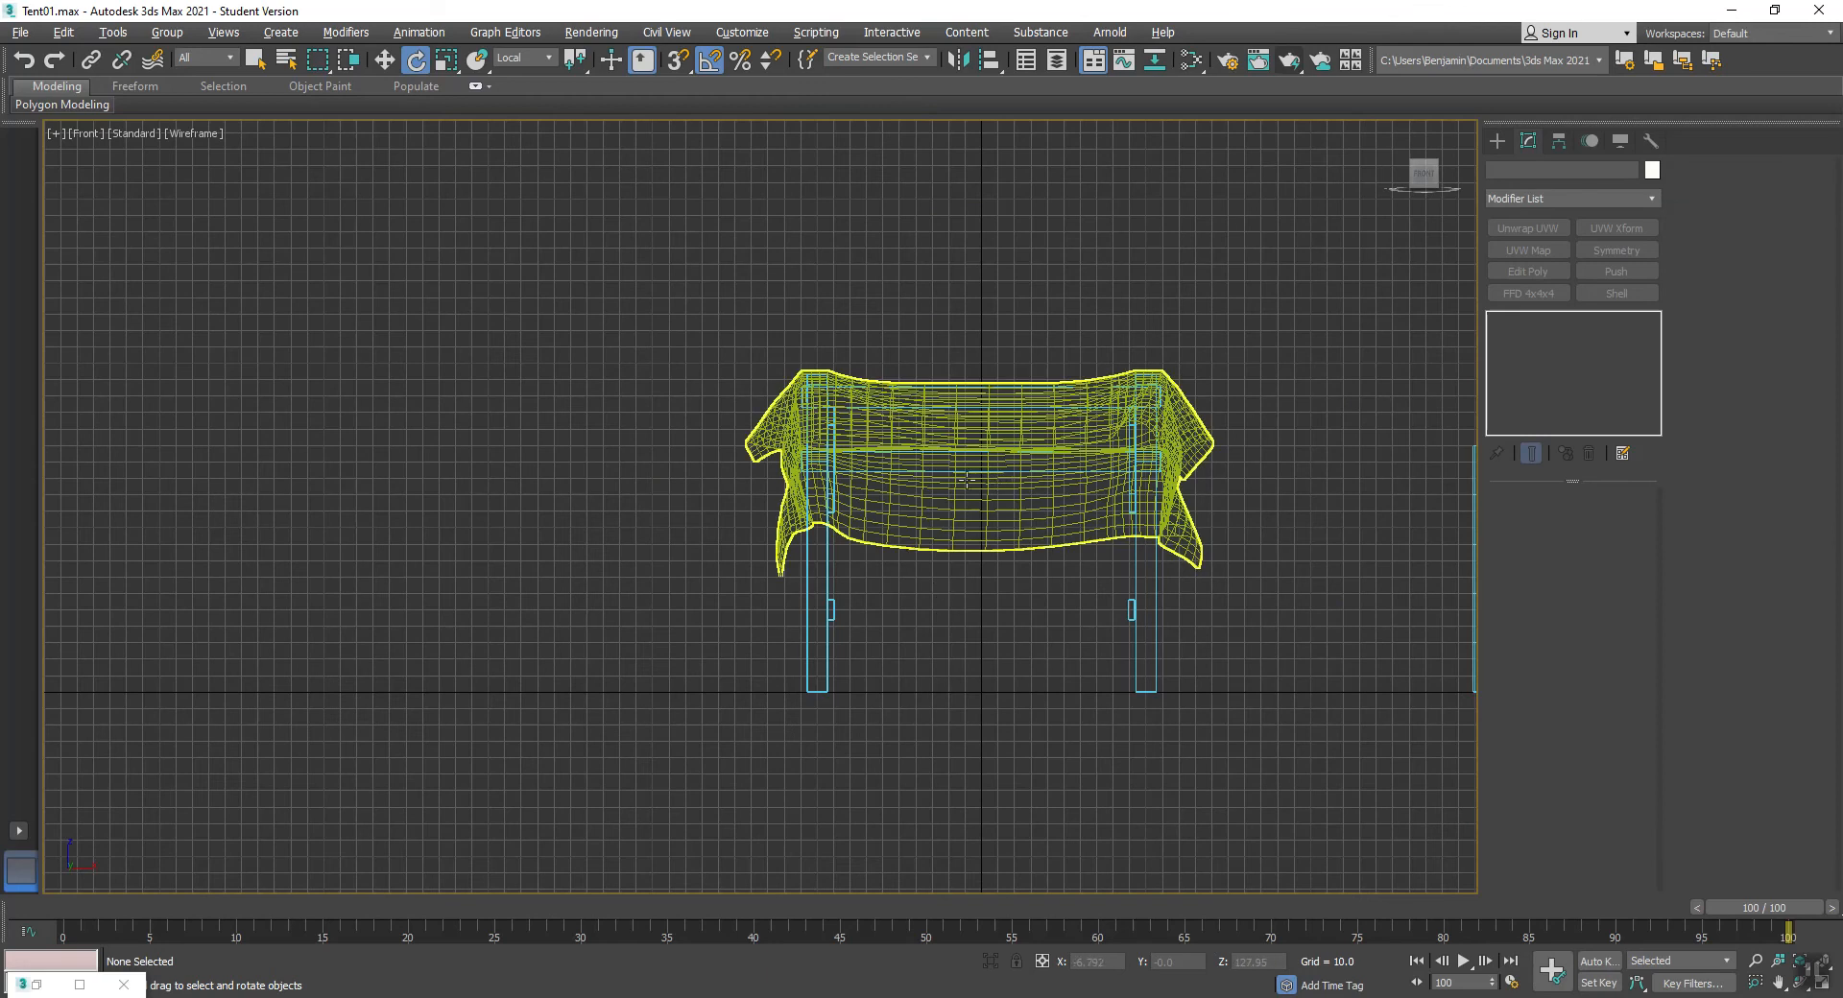
scroll(897, 488, up, 5)
click(724, 467)
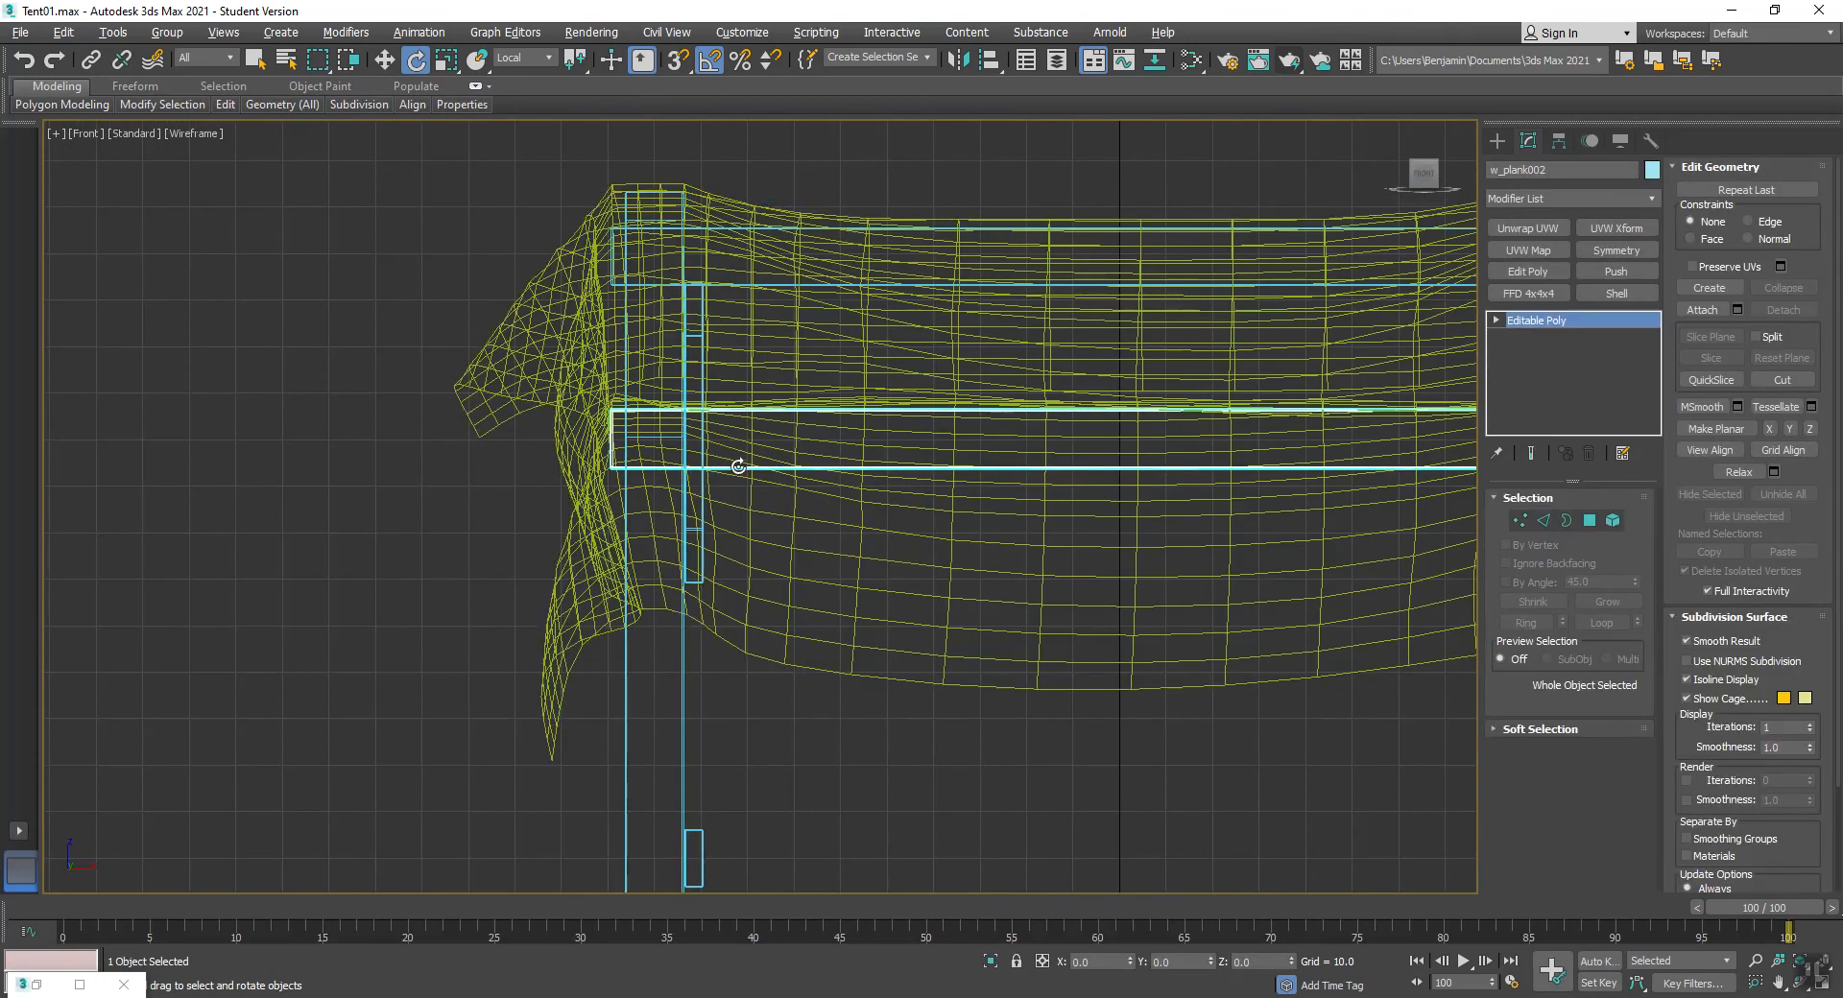
right_click(727, 466)
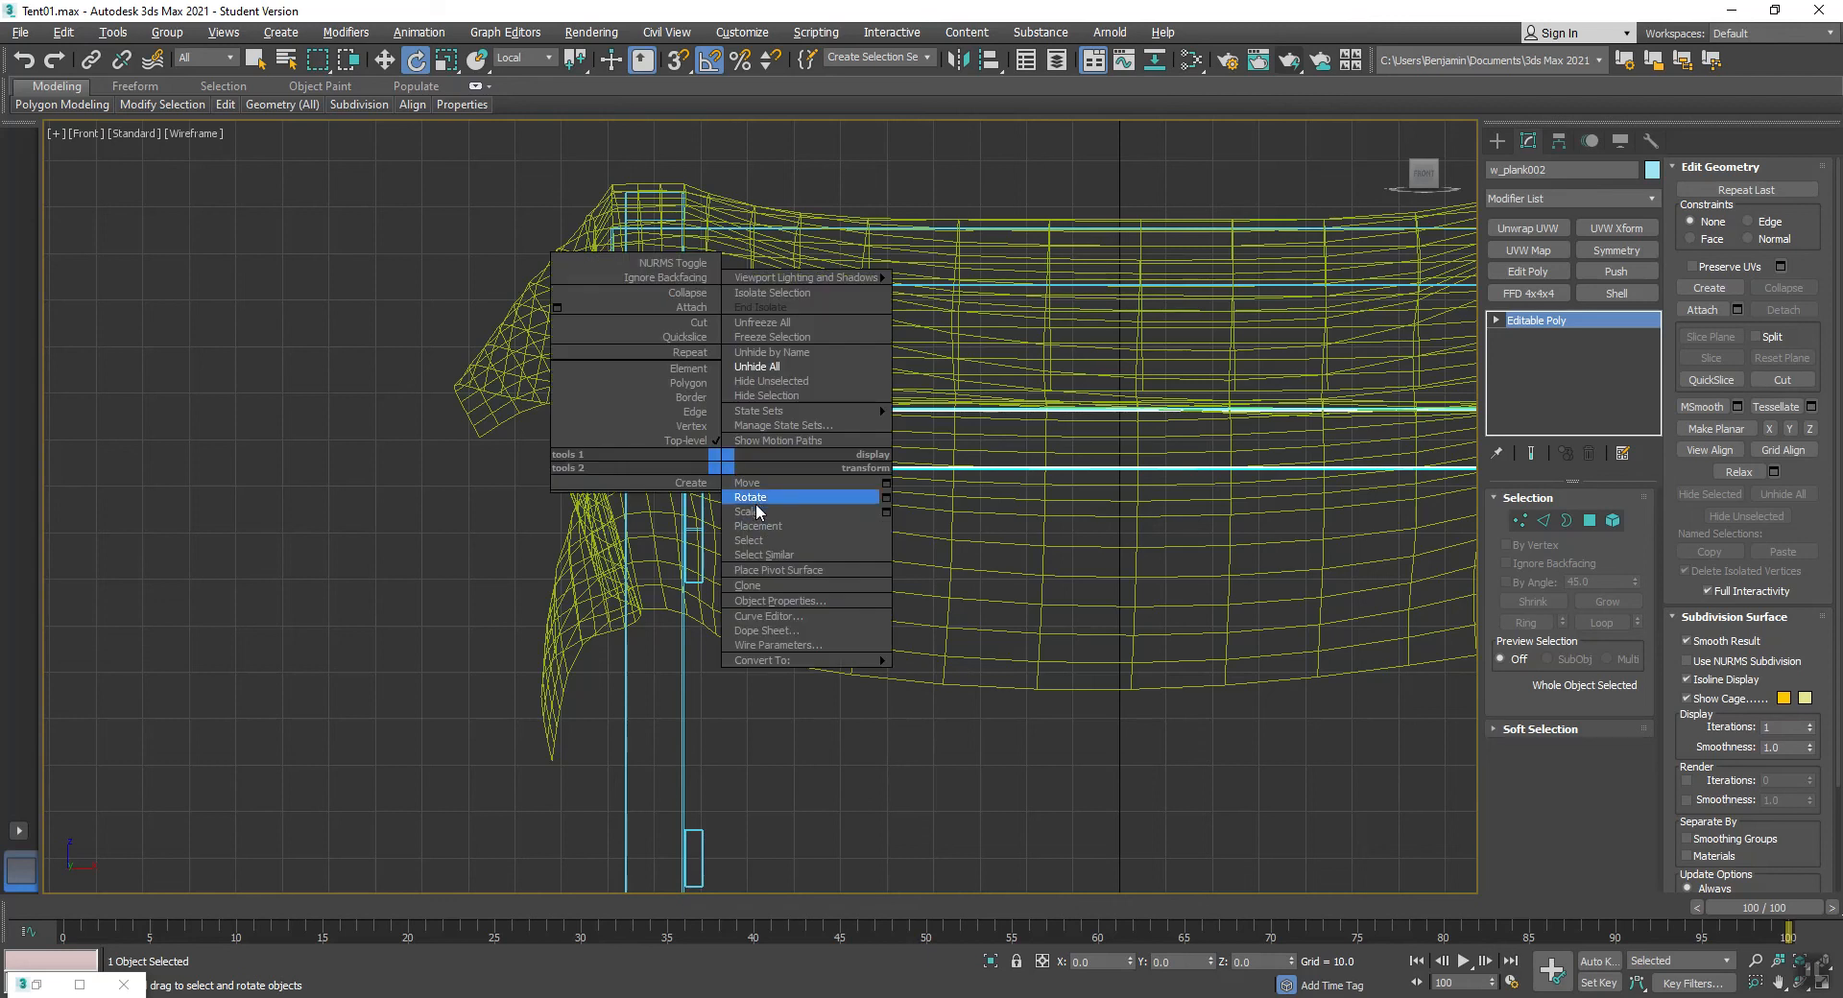
click(747, 583)
click(885, 577)
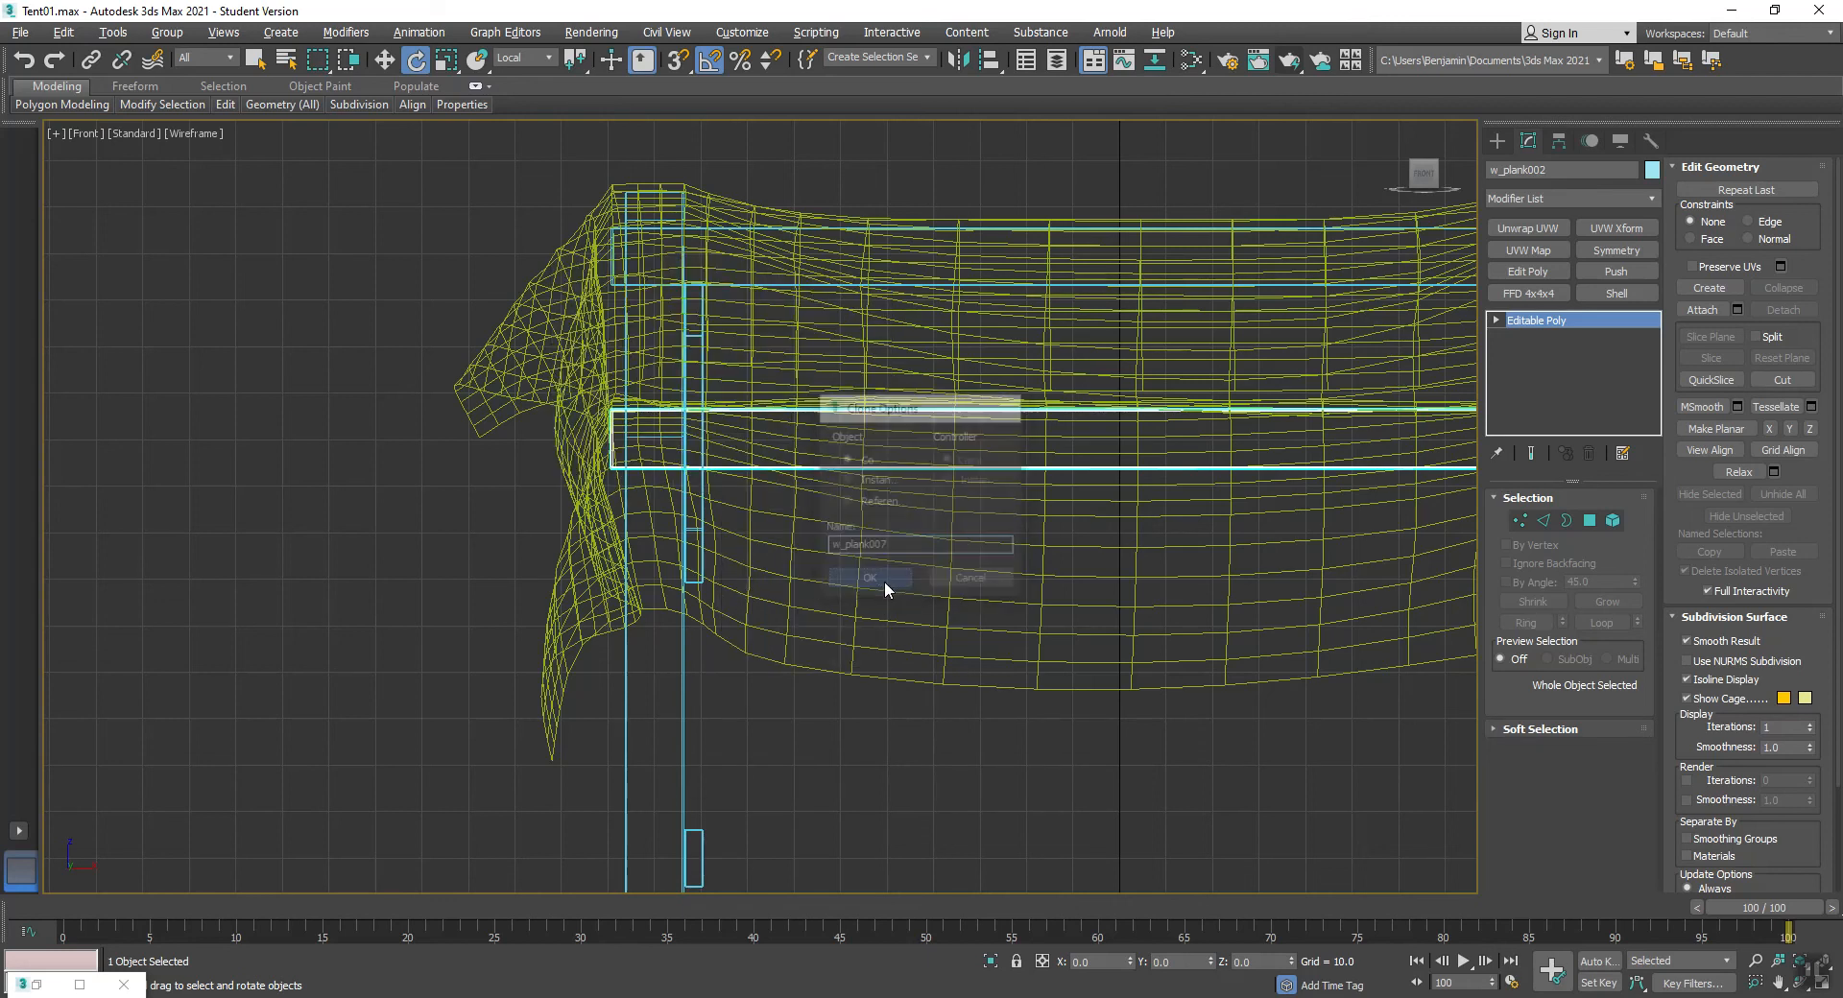
- Lower the copied beam along the outer side of the short legs to just above the side braces, and deselect it
click(55, 134)
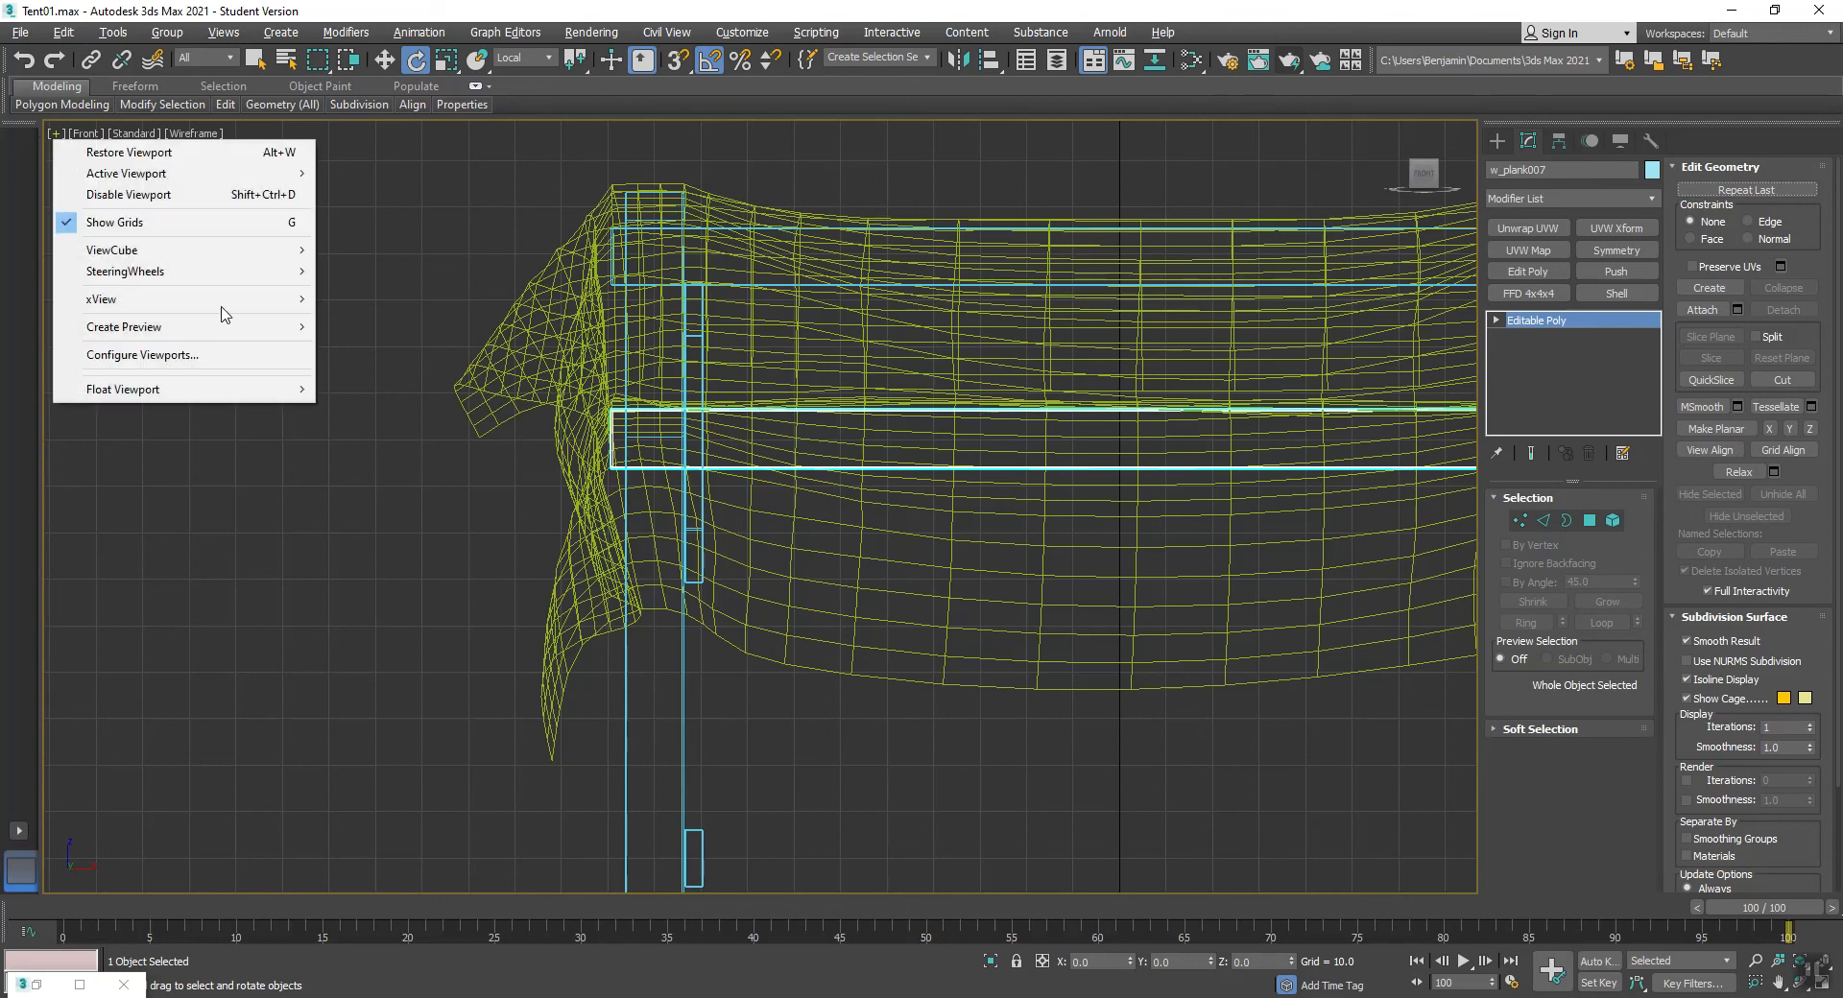
click(144, 153)
right_click(345, 619)
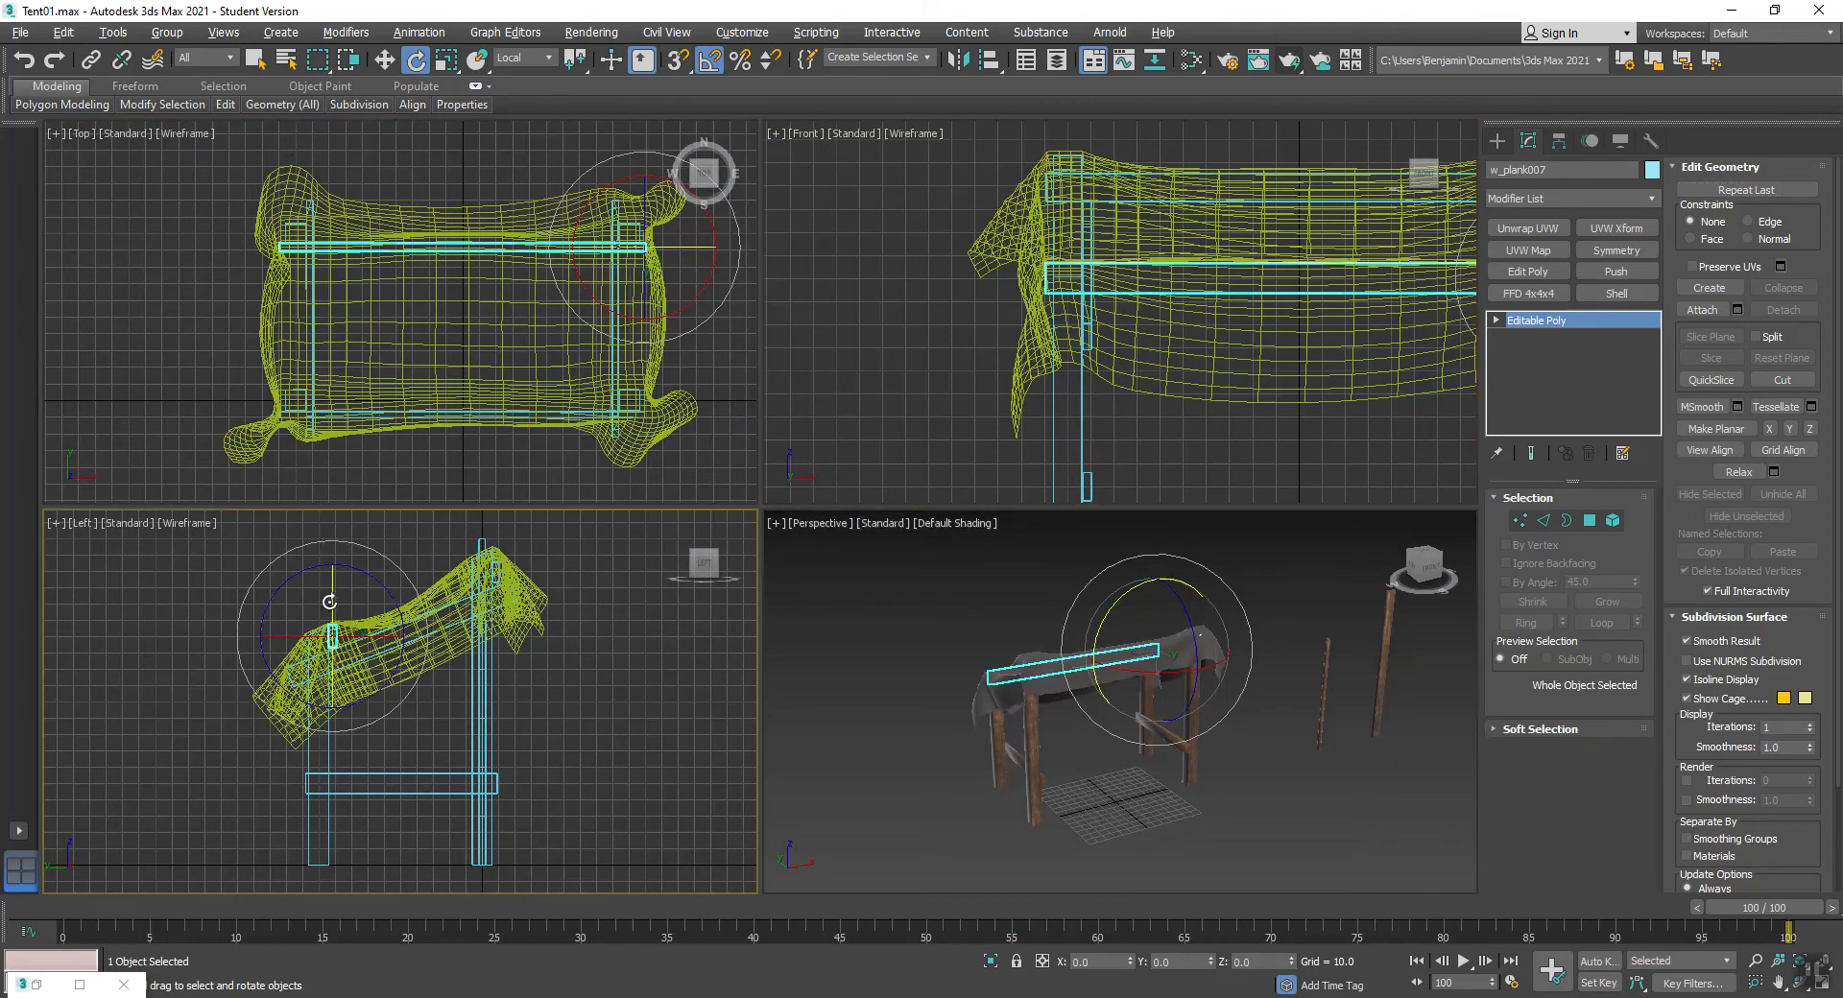
right_click(329, 604)
click(350, 619)
drag(332, 626, 341, 736)
scroll(304, 761, up, 5)
click(1109, 823)
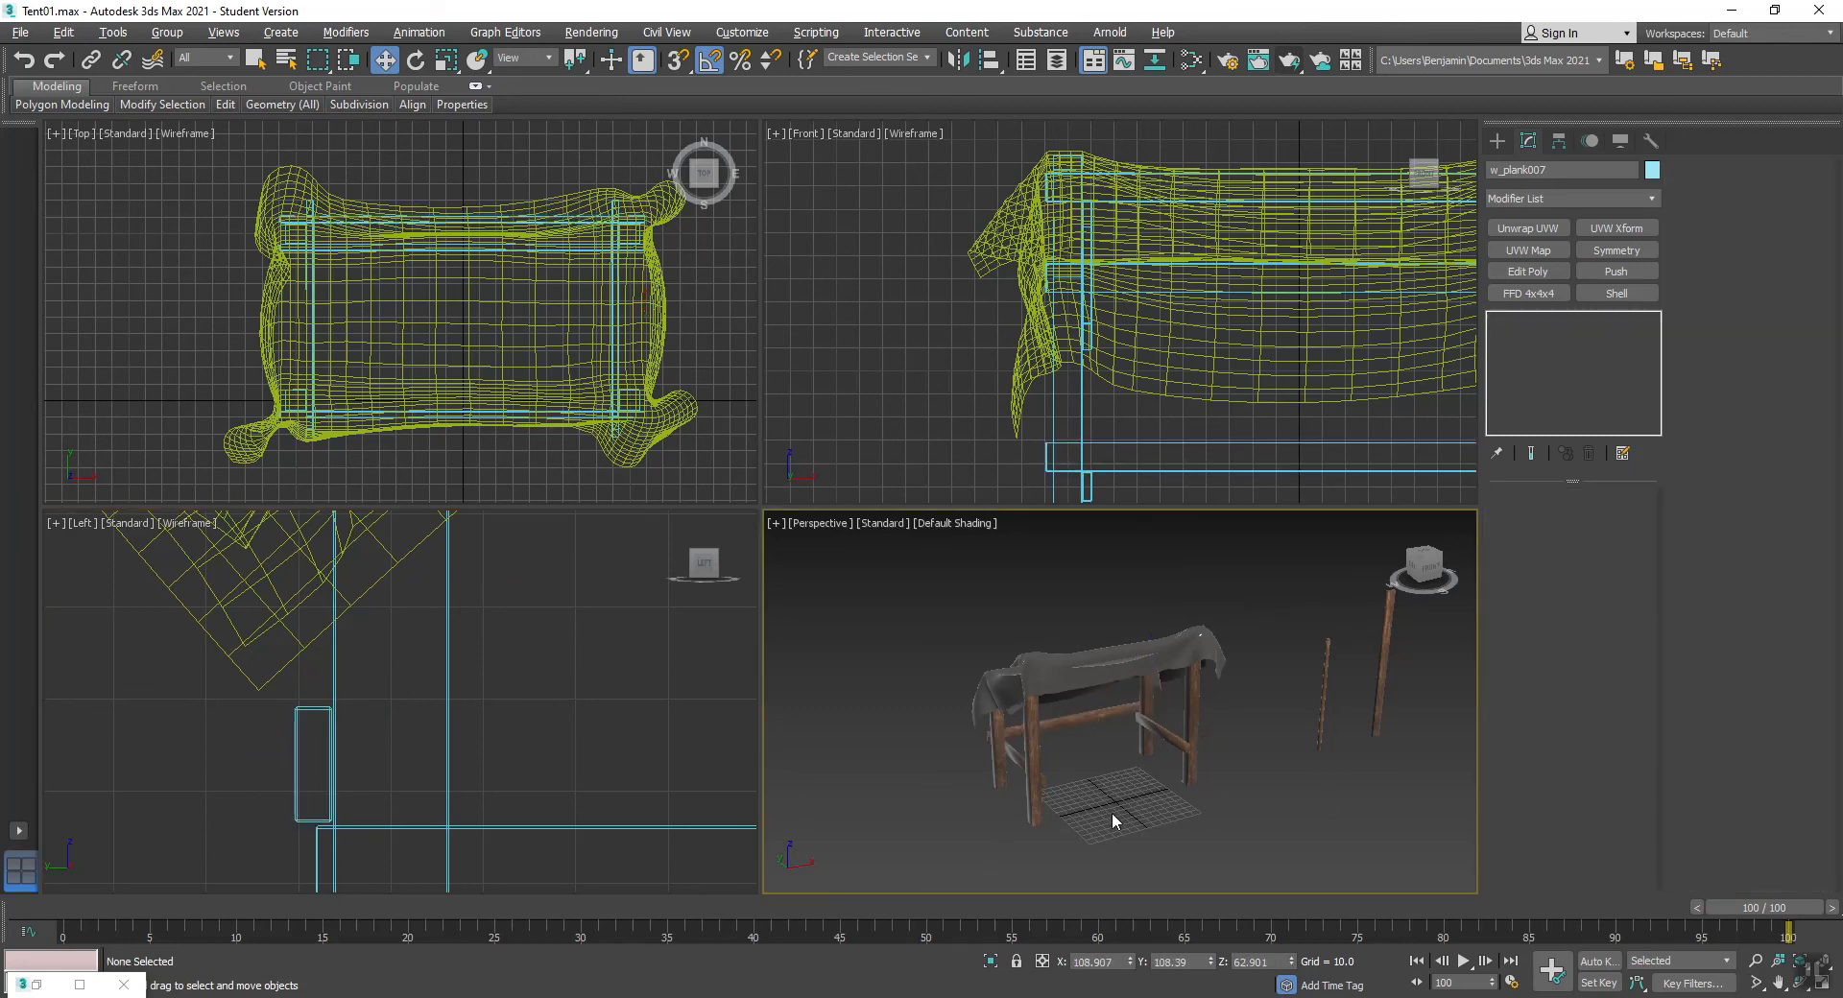
- Delete the two spare planks standing beside the tent
key(alt+w)
alt+middle_drag(786, 691, 835, 612)
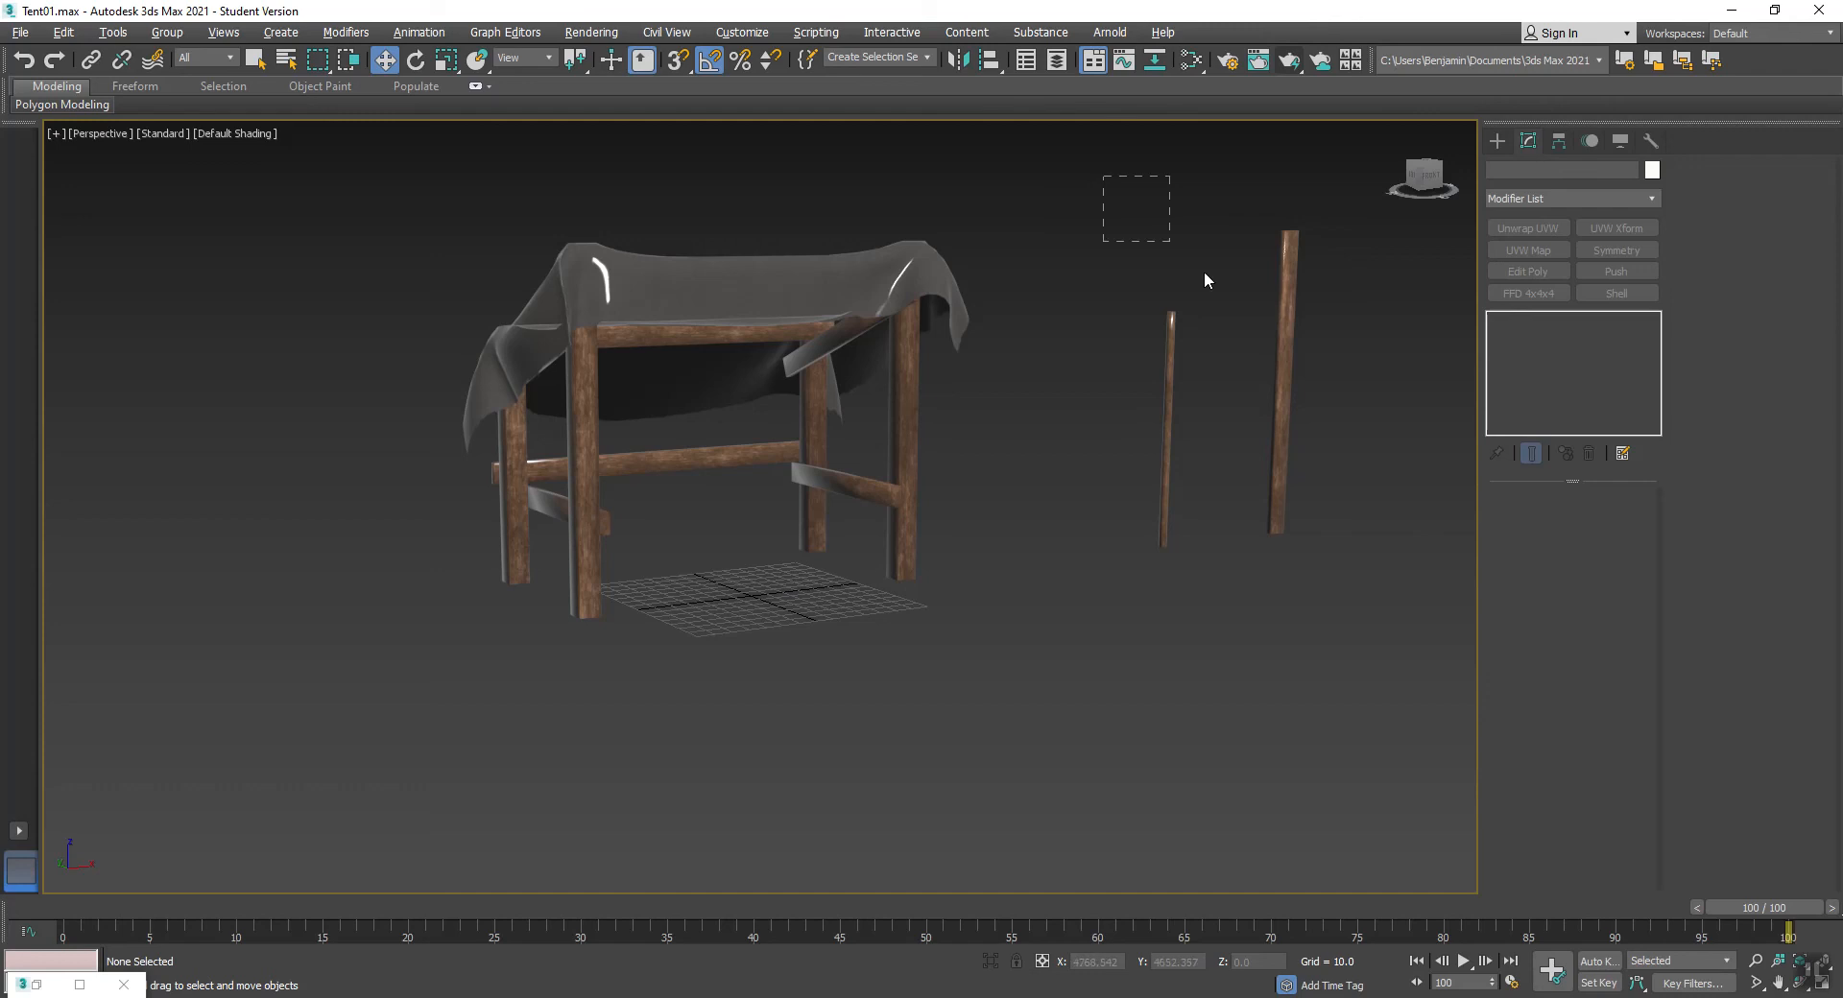
drag(1373, 261, 1073, 534)
key(Delete)
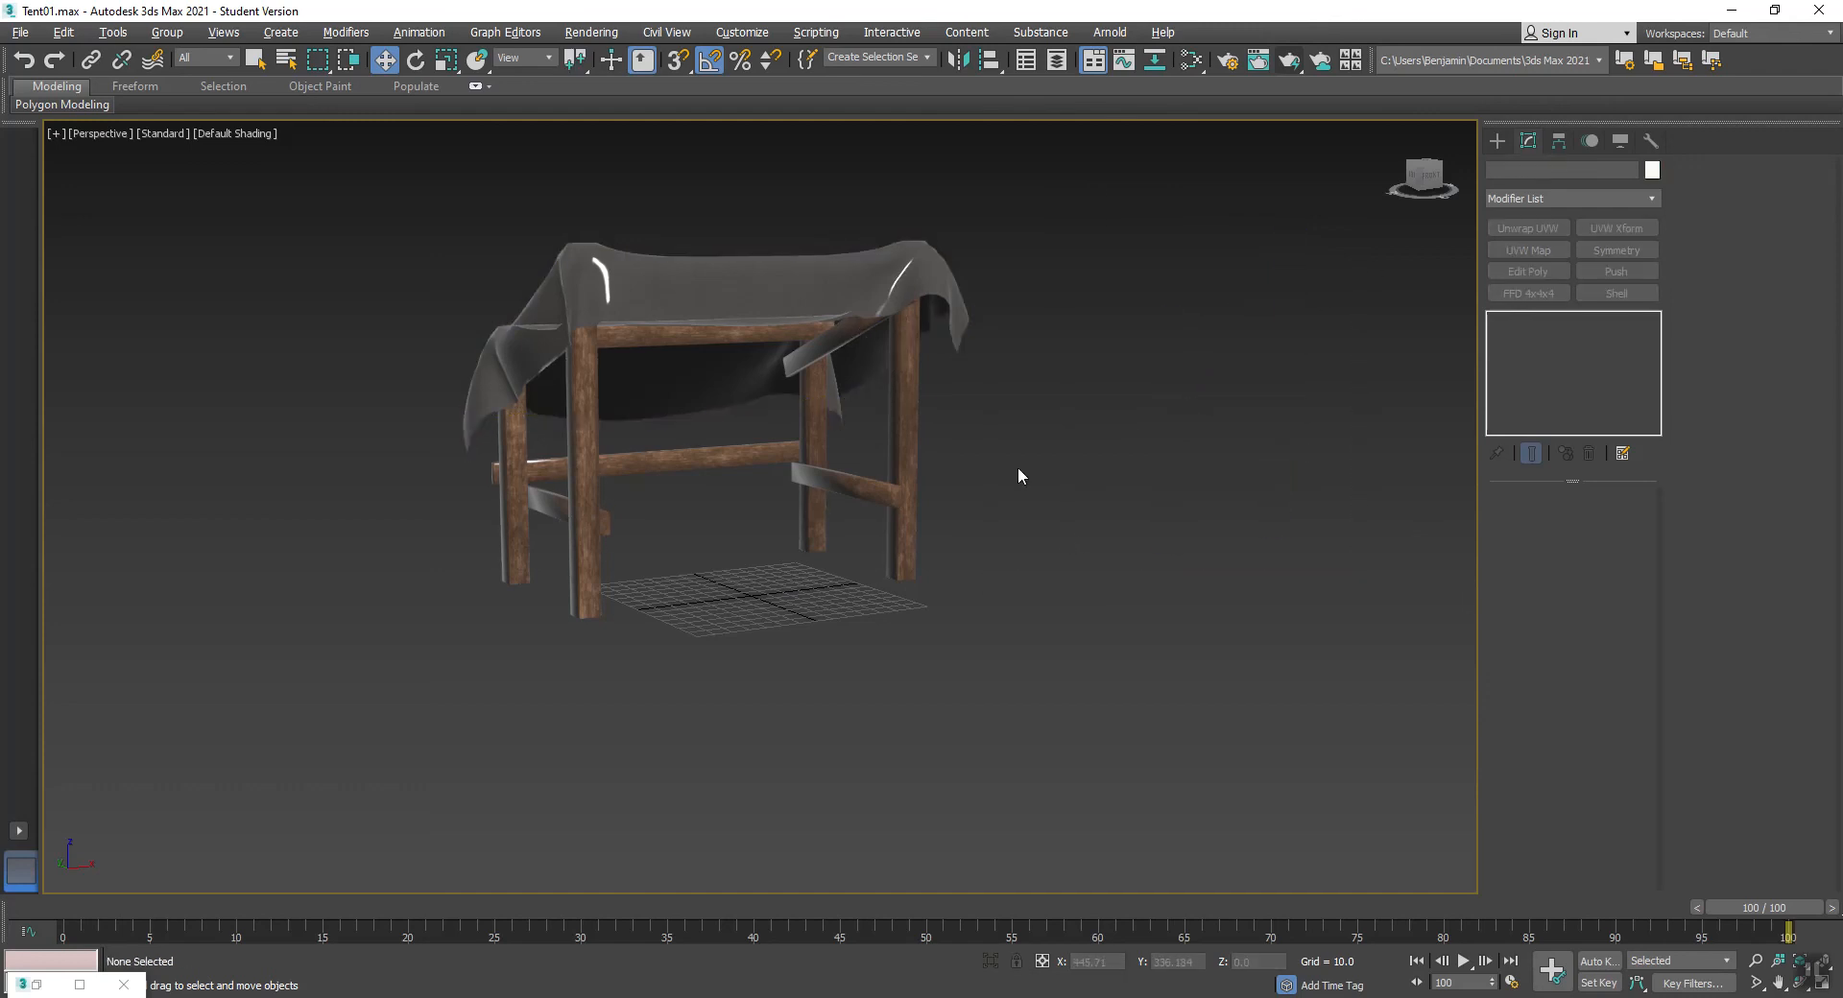
- Add a Multi/Sub-Object material in the Slate Material Editor and connect the wood material, Material #2, to its first slot
key(m)
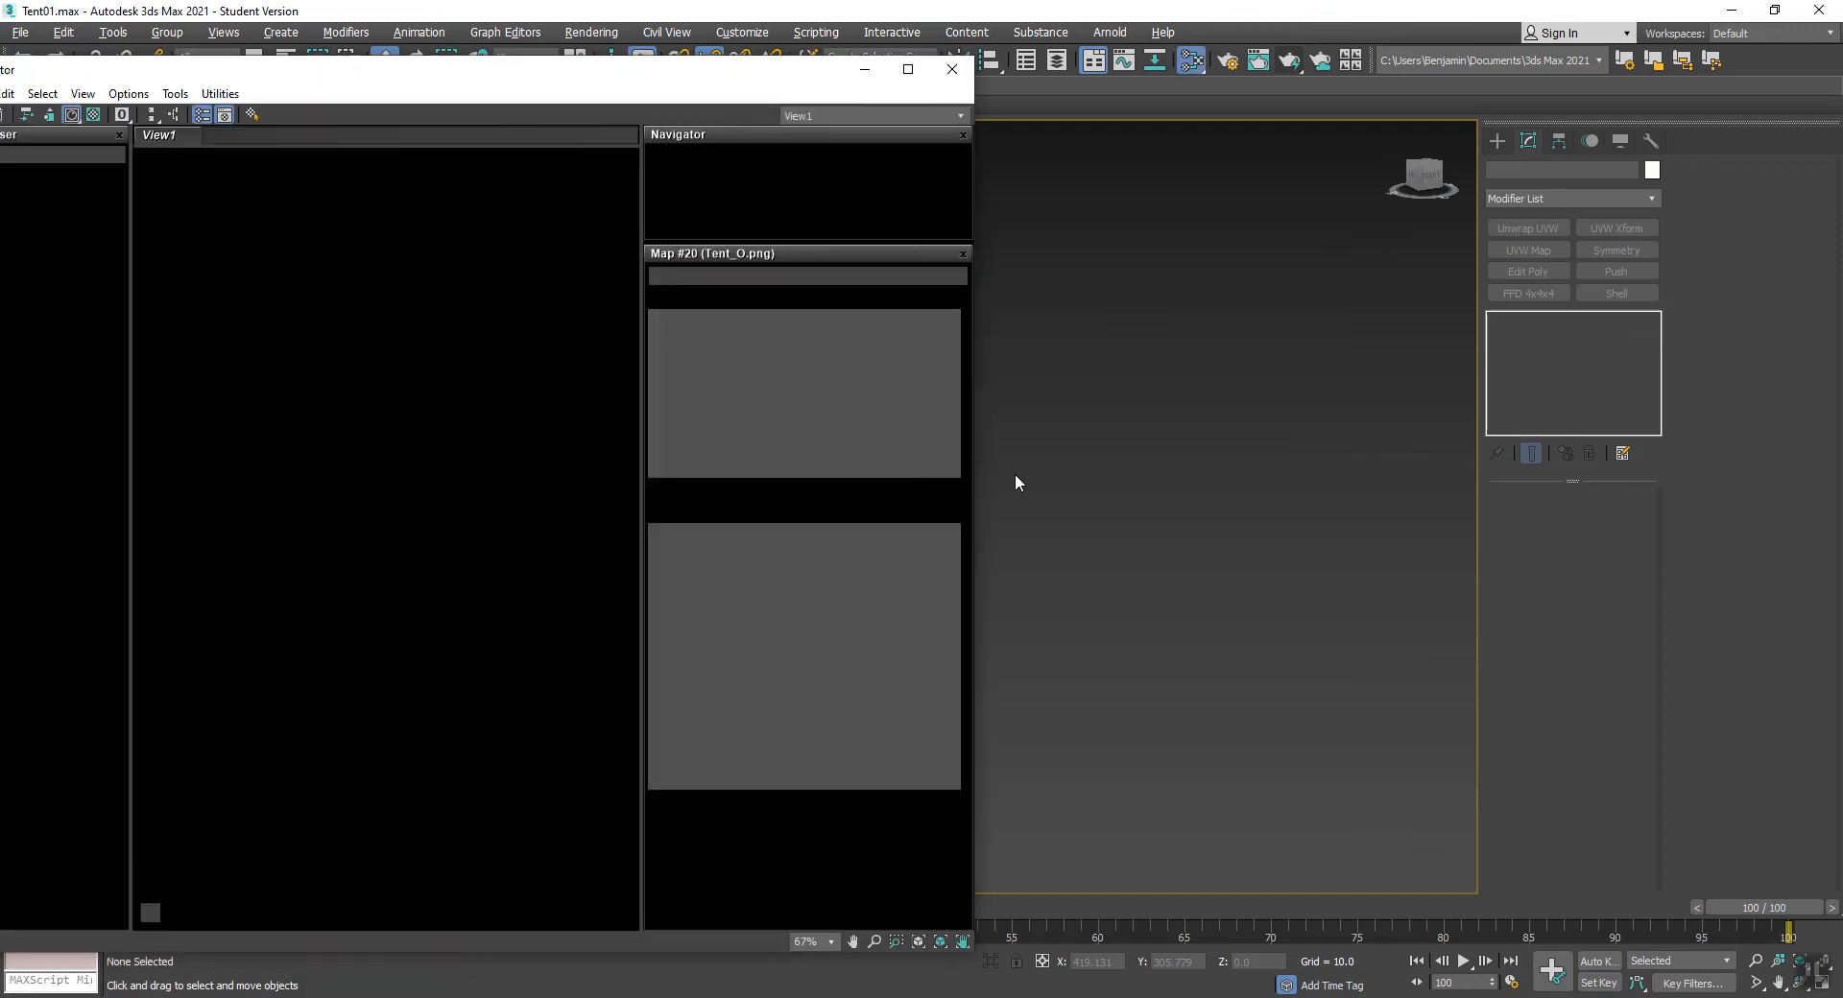
drag(321, 75, 471, 42)
drag(105, 286, 290, 321)
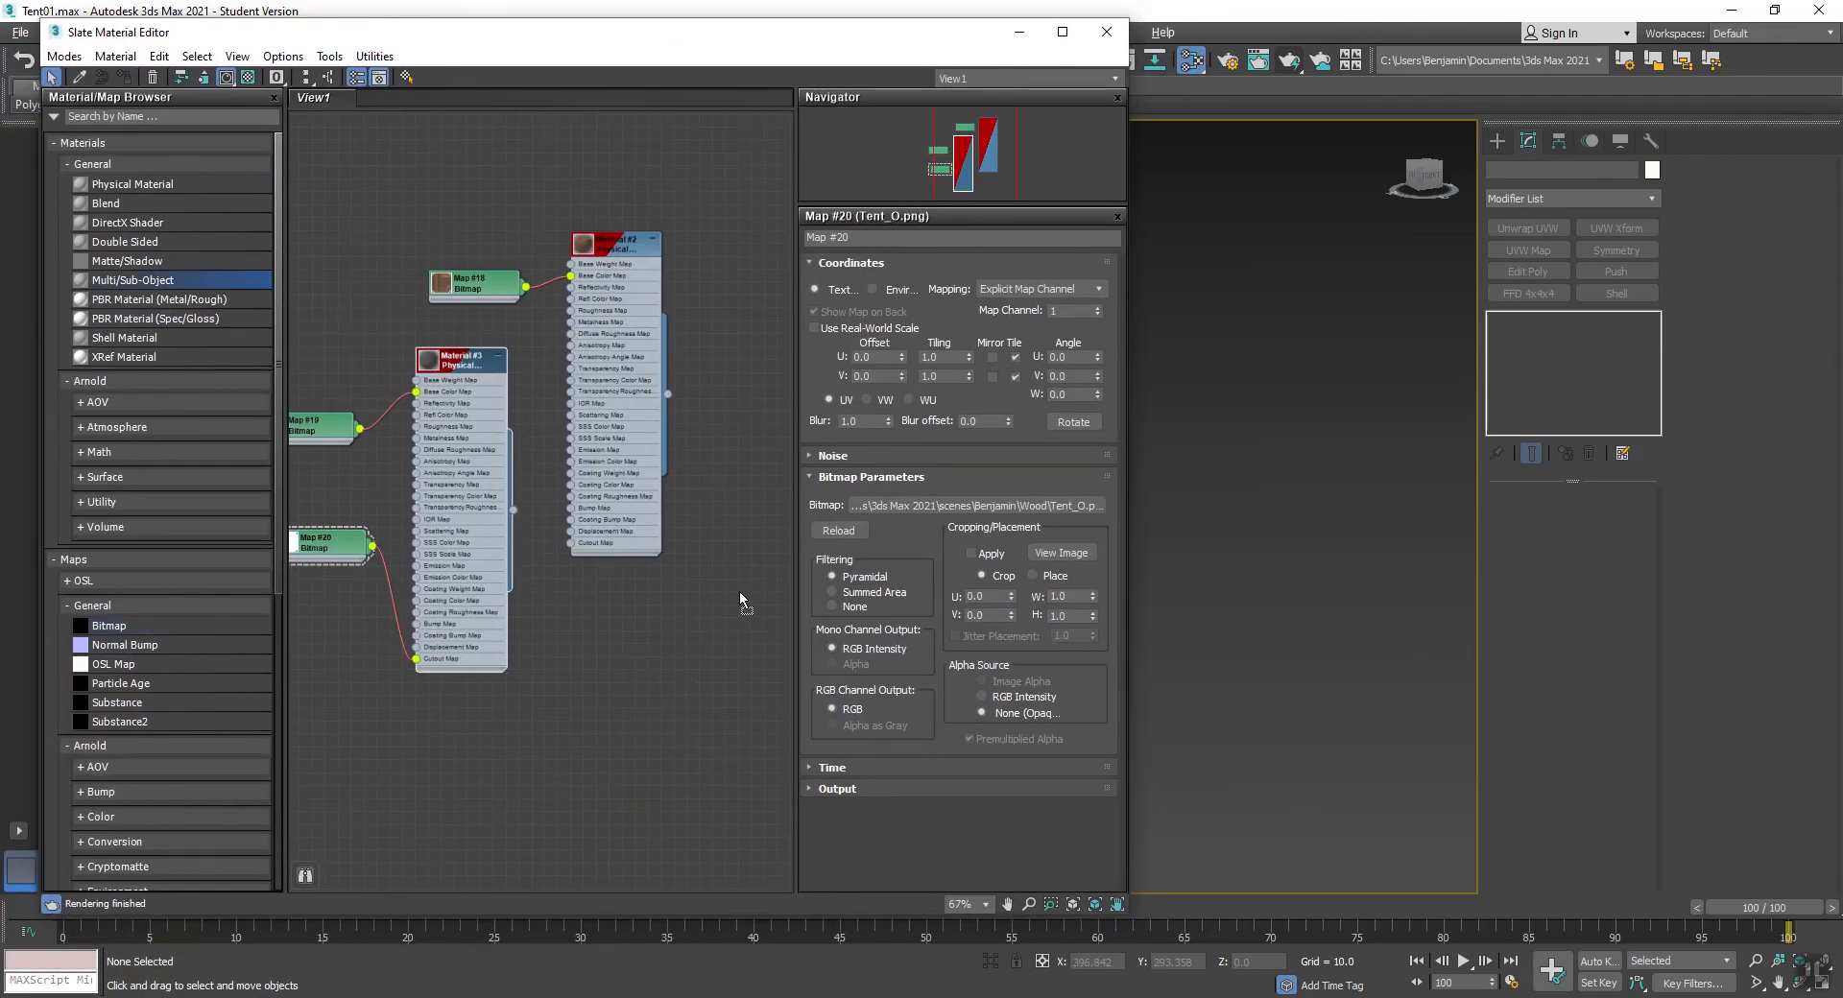
drag(741, 591, 739, 595)
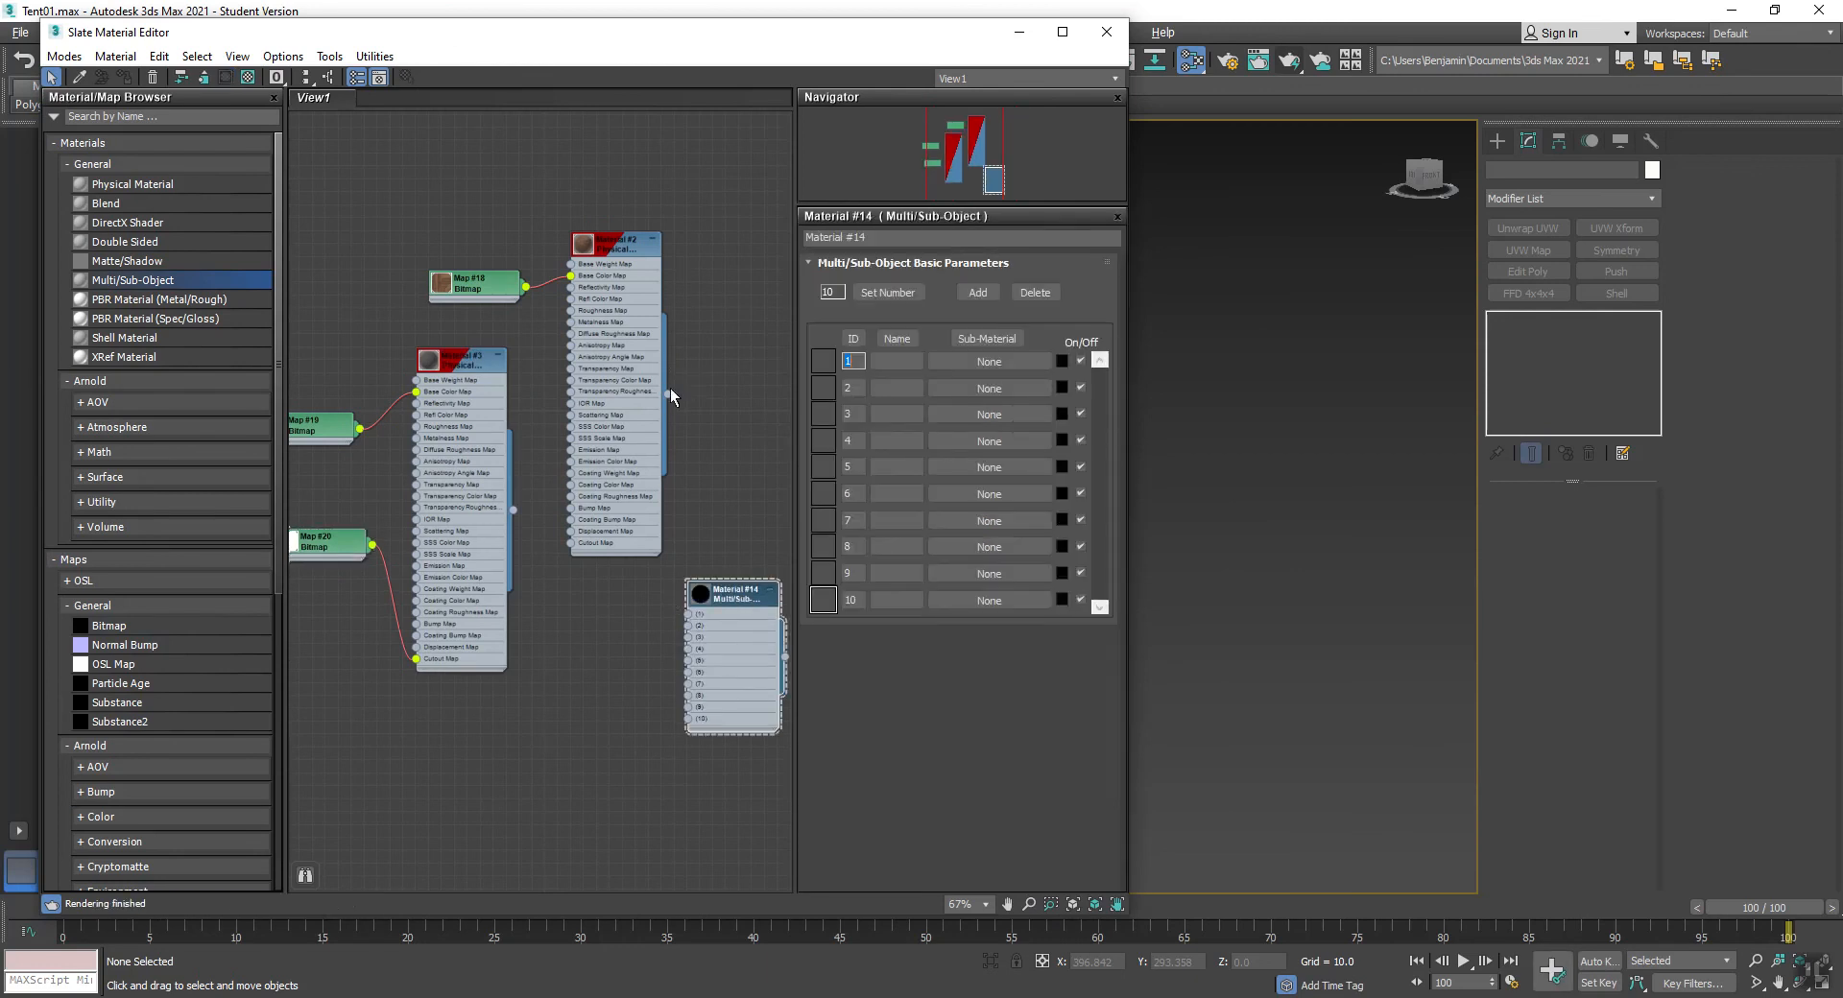
drag(668, 392, 689, 614)
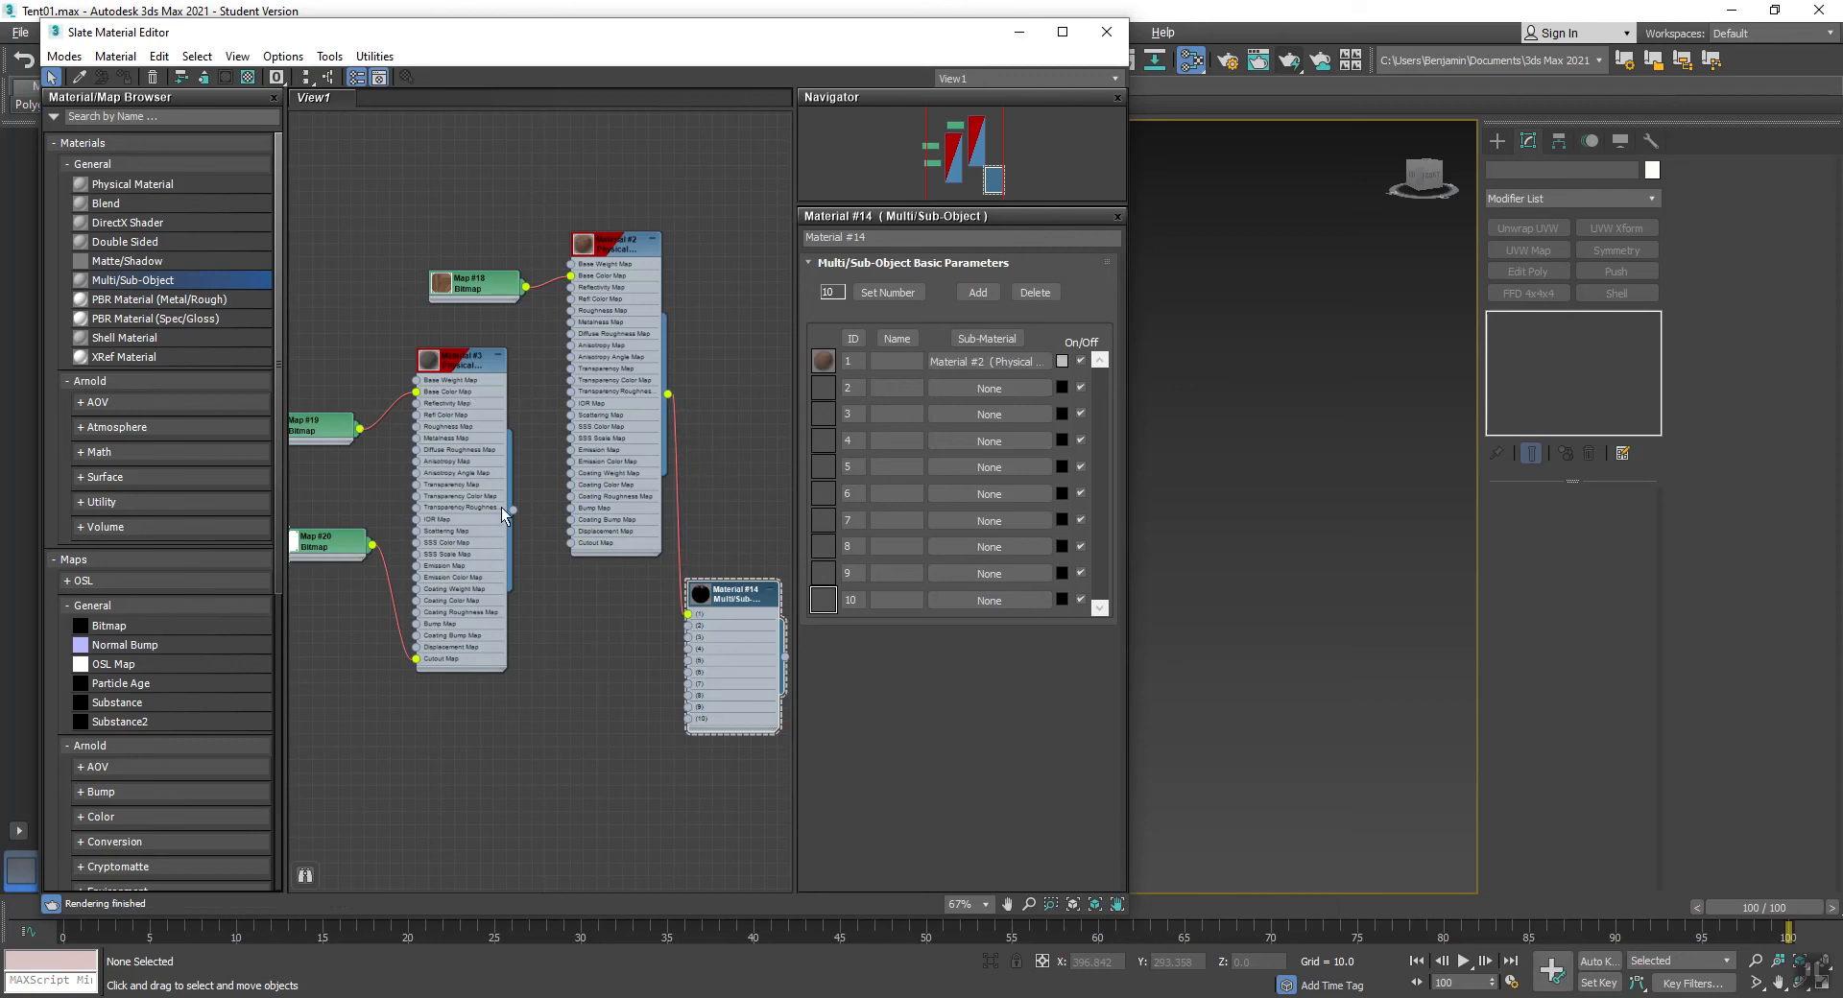
- Connect the cloth material, Material #3, to the Multi/Sub-Object's second slot and assign Material #14 to all tent parts
drag(514, 510, 688, 625)
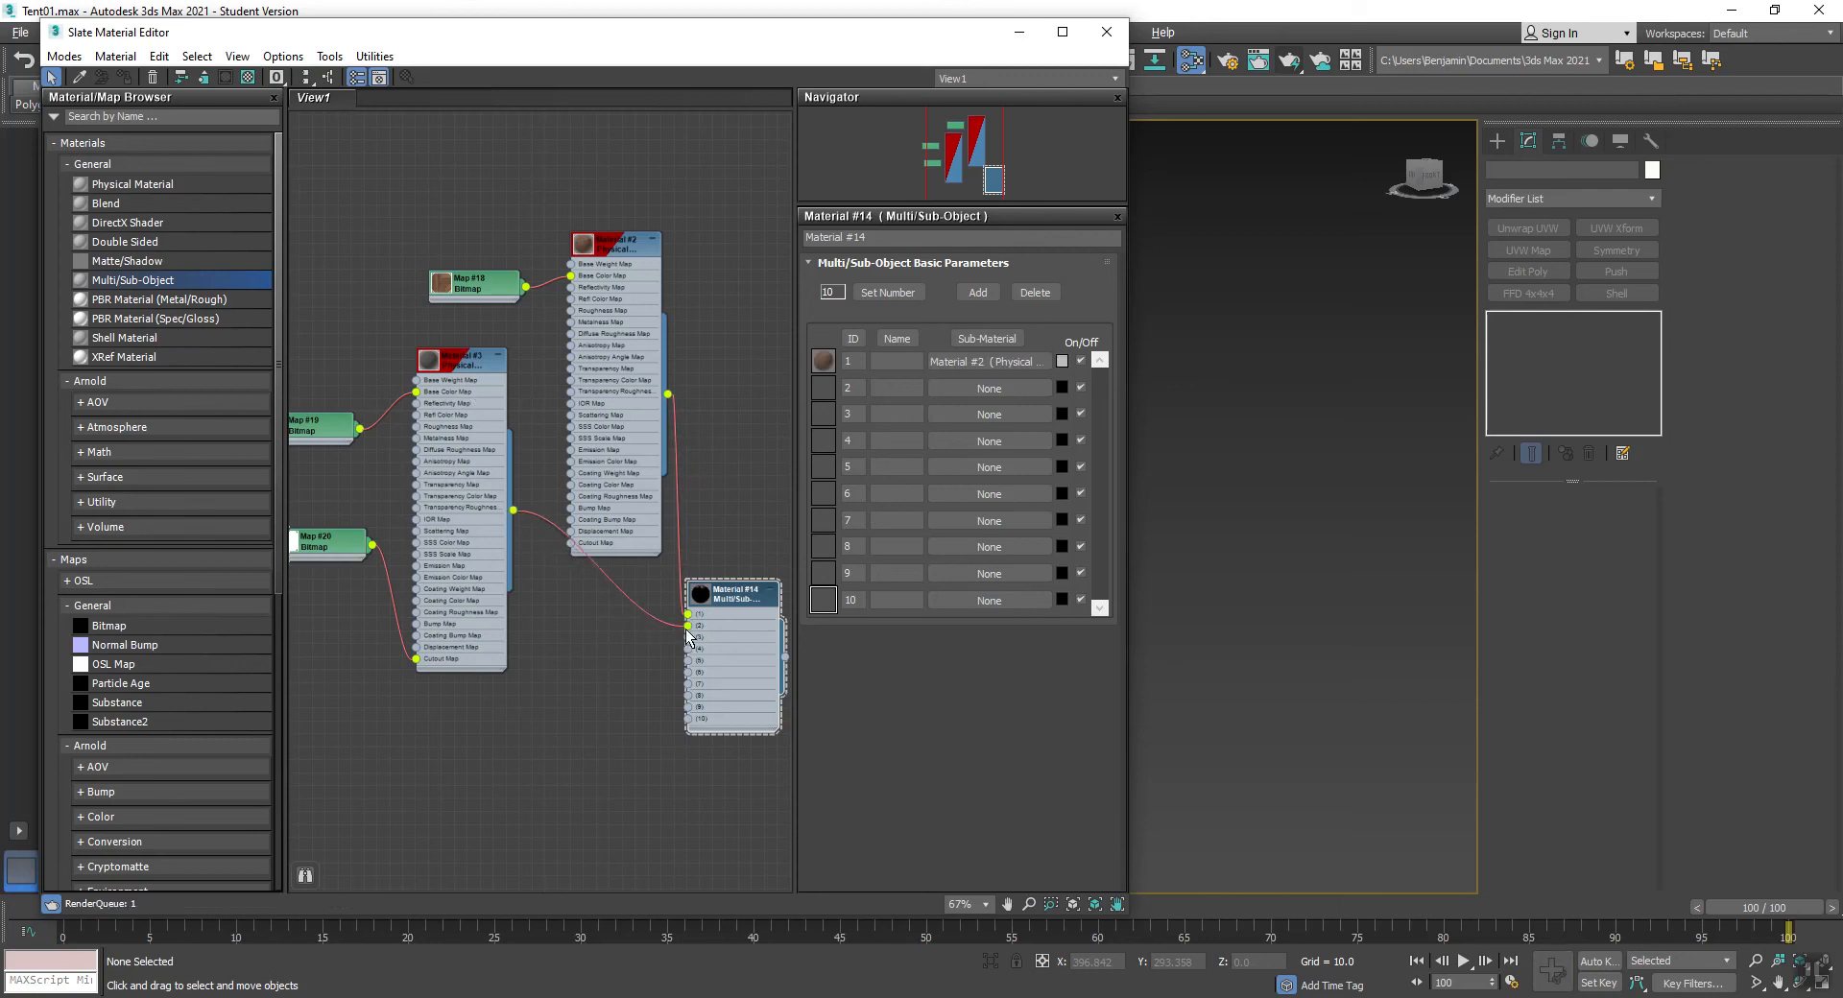
drag(757, 38, 685, 573)
drag(1048, 291, 167, 866)
drag(884, 576, 917, 146)
right_click(698, 705)
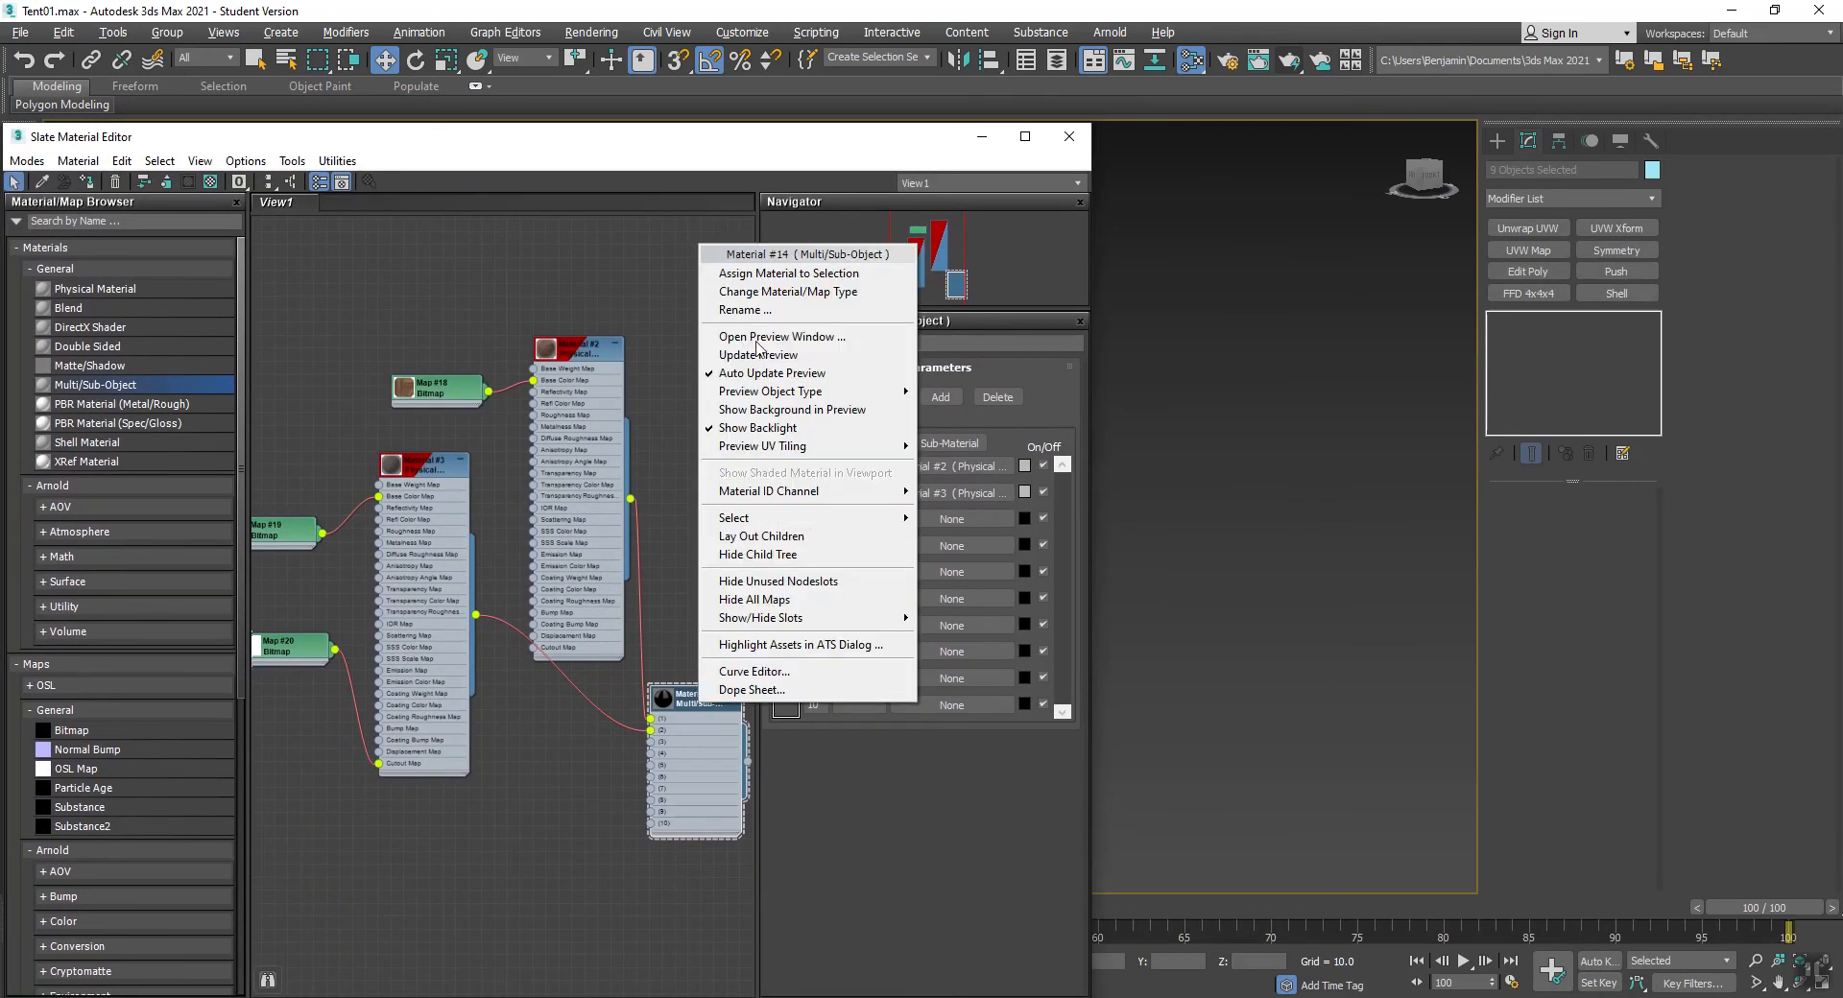
click(782, 275)
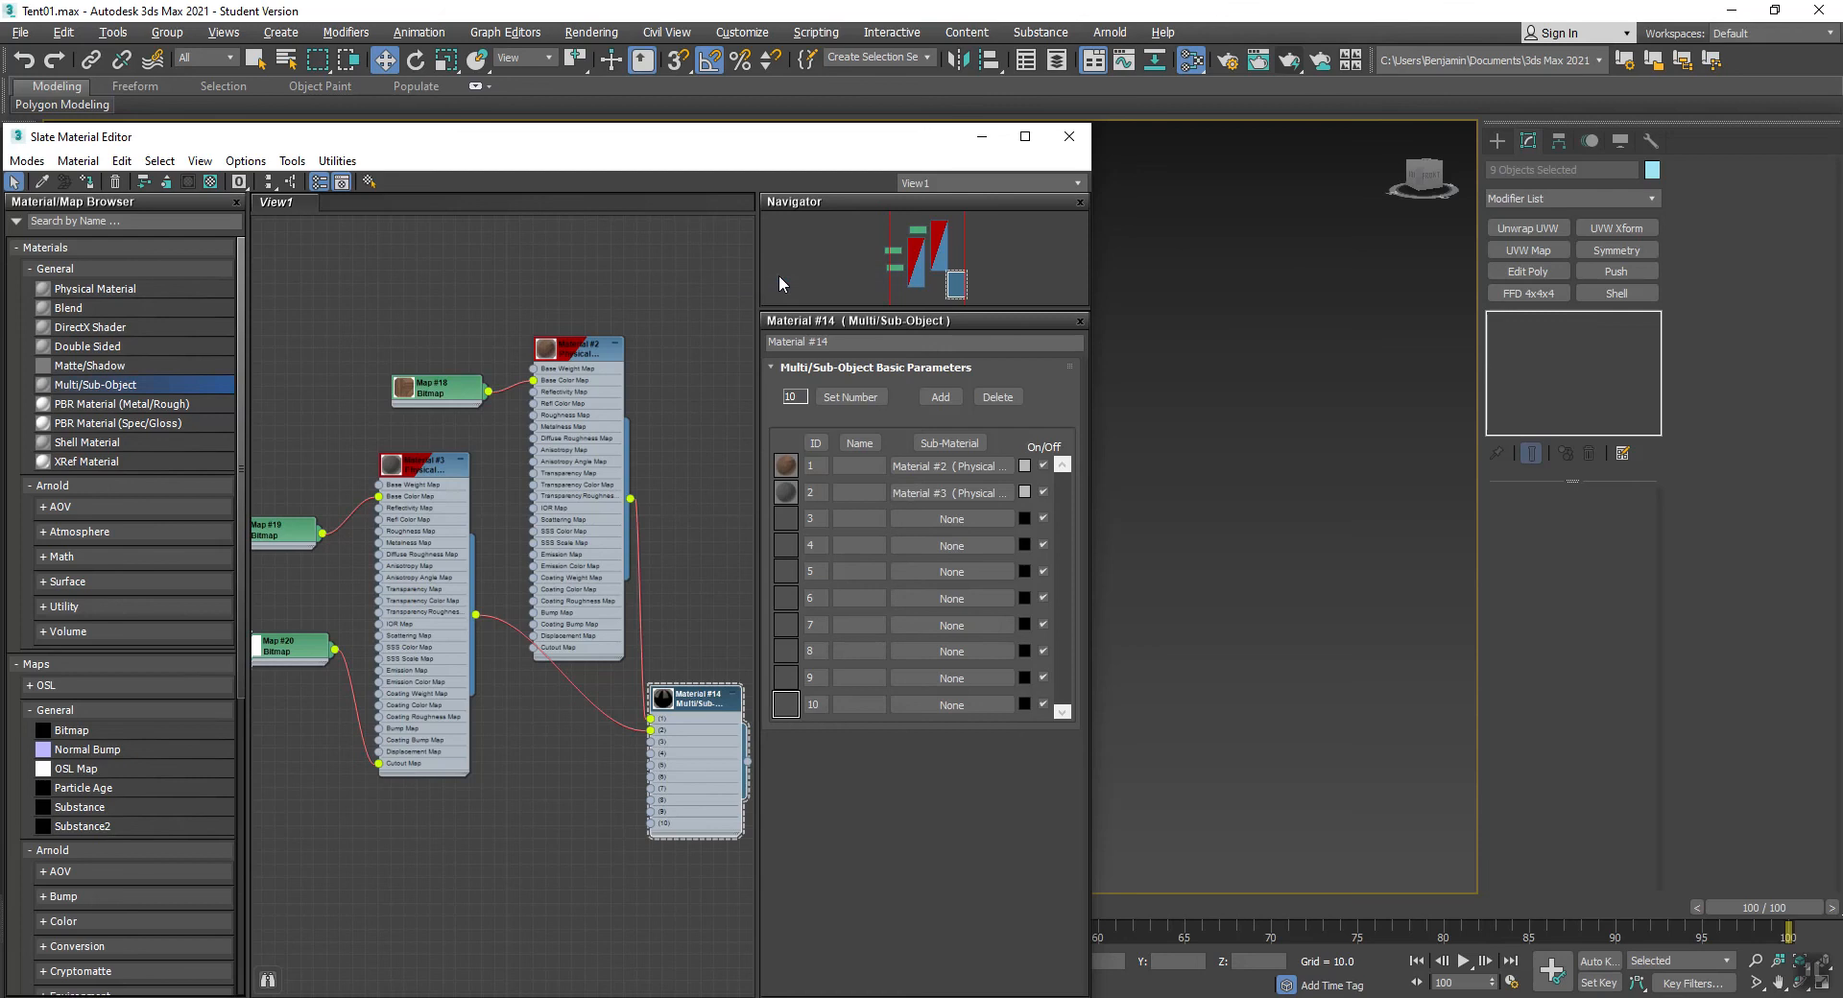
- Set the Multi/Sub-Object material's number of materials to 2, close the material editor, and deselect the tent parts
click(855, 396)
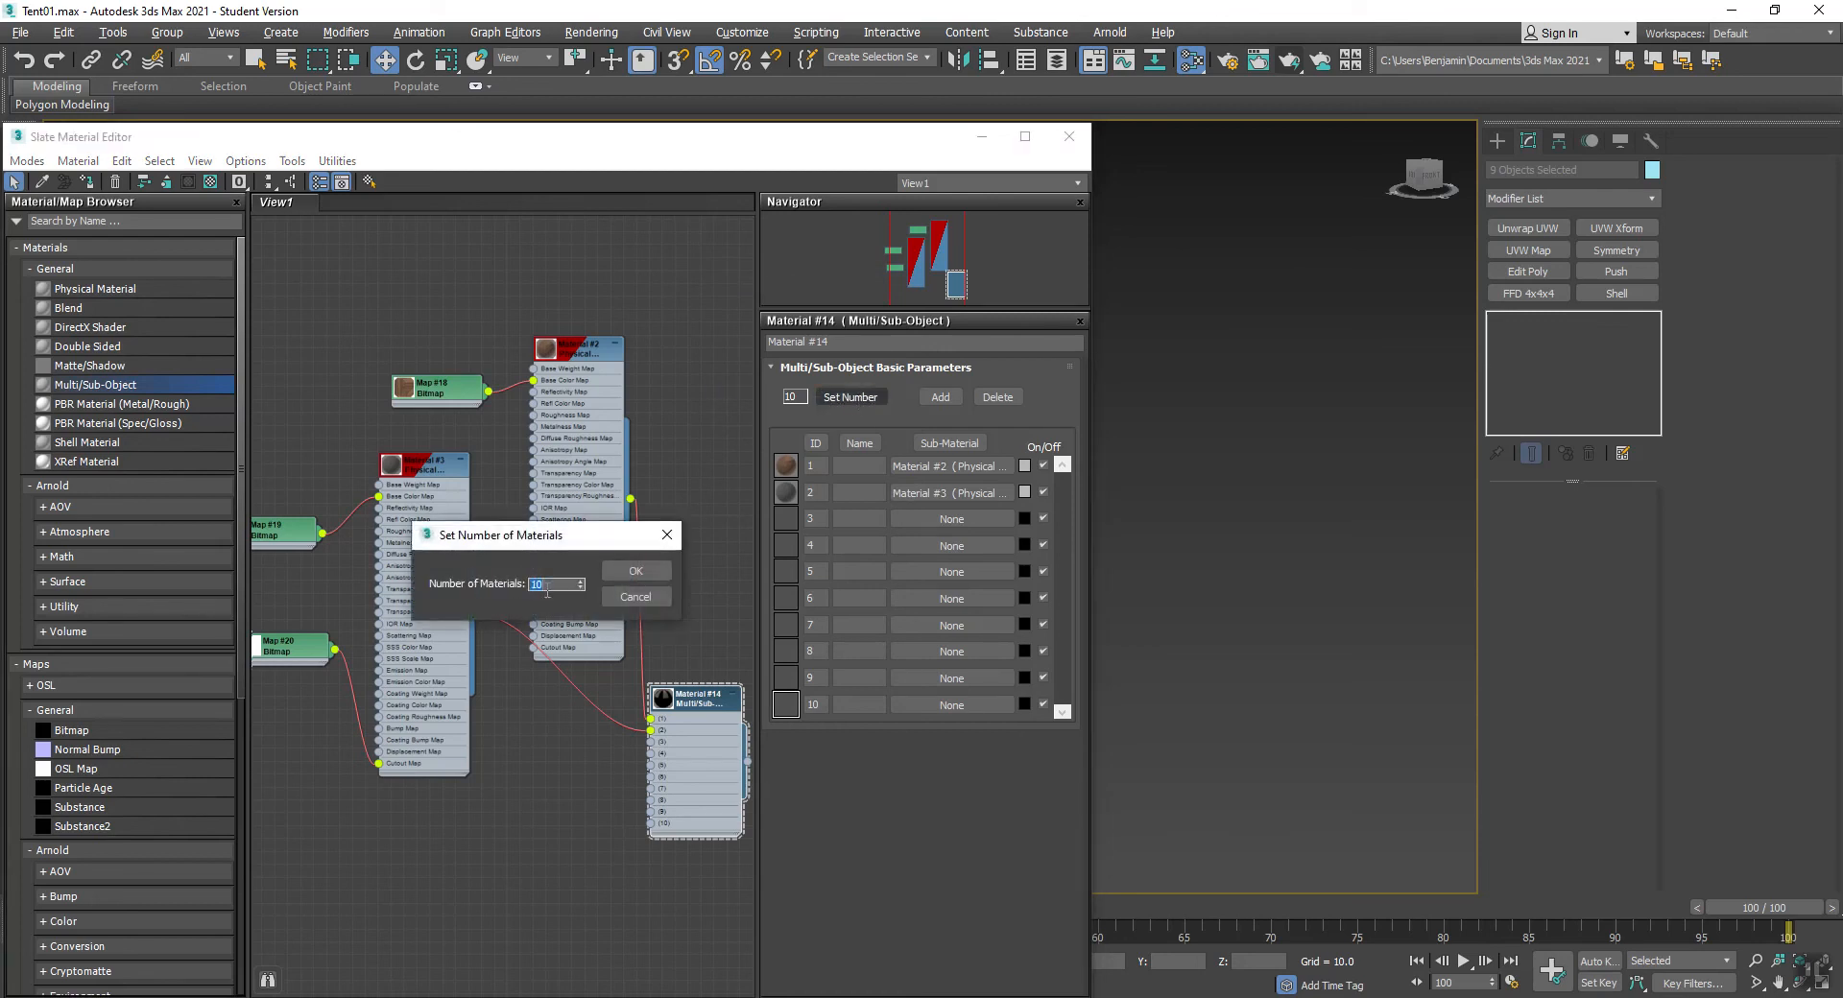
text(2)
click(632, 572)
click(1074, 142)
click(1087, 434)
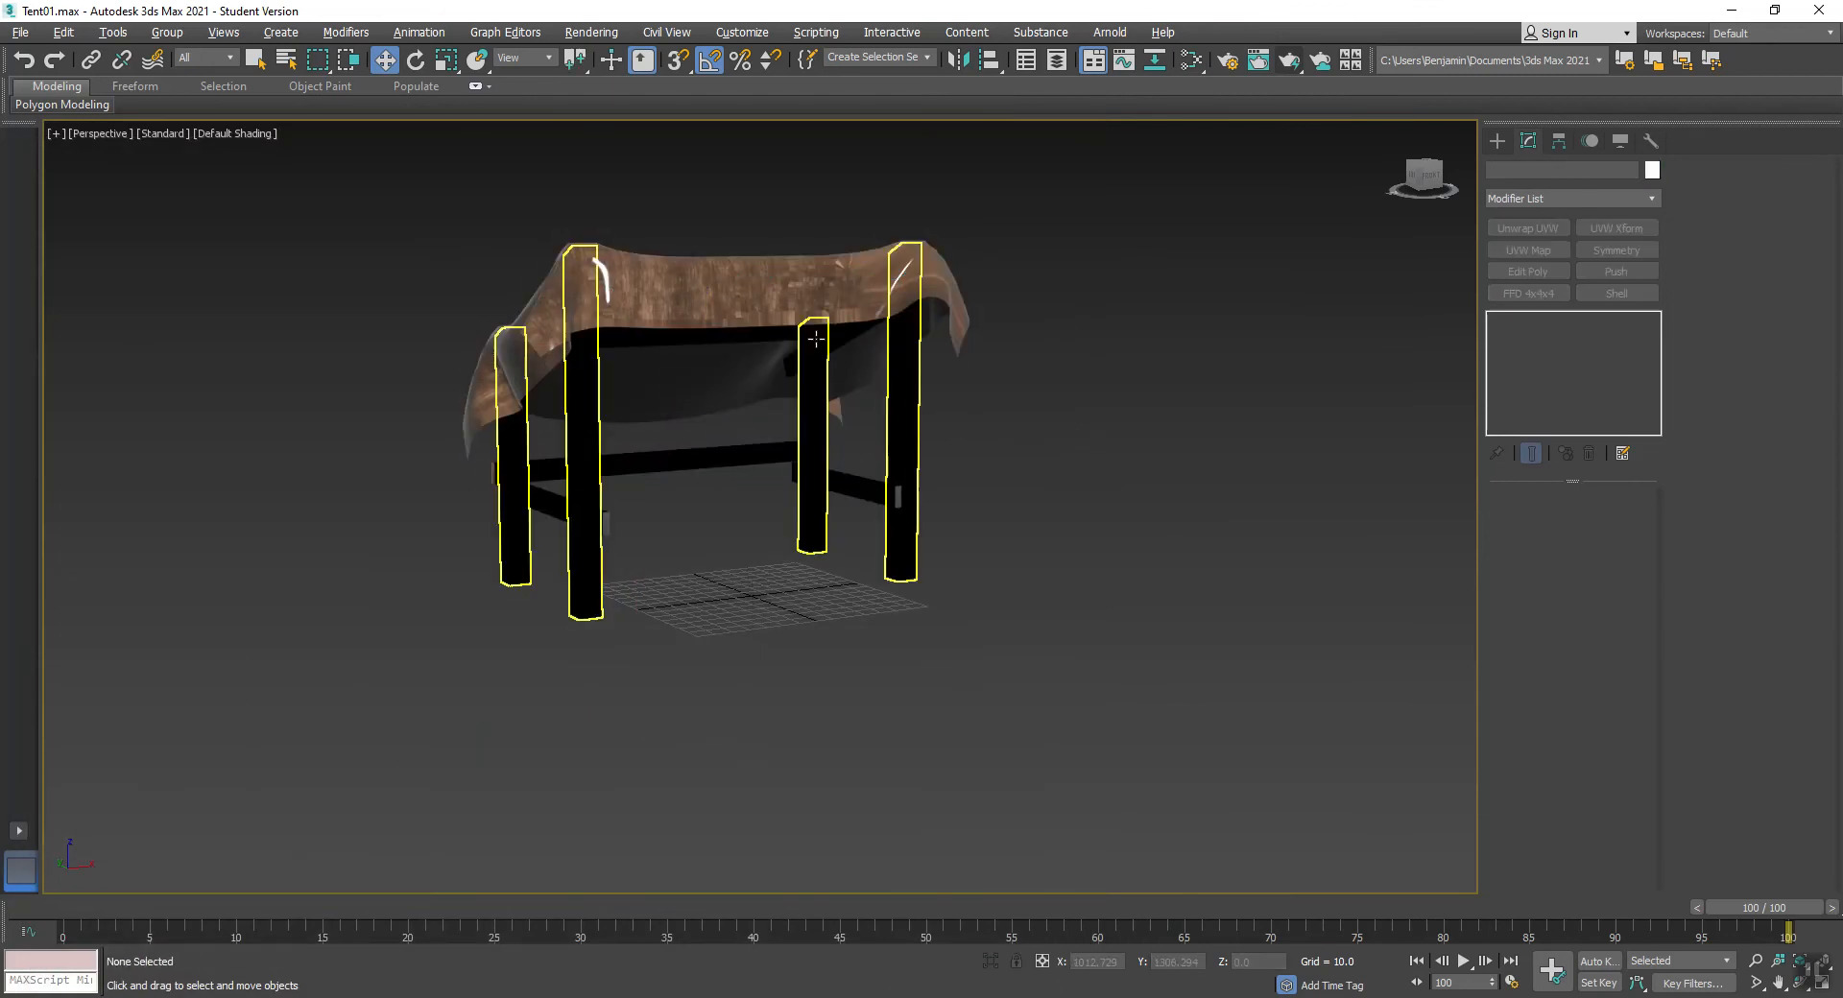
- Set the material ID of all the cloth's elements to 2
click(656, 300)
right_click(653, 307)
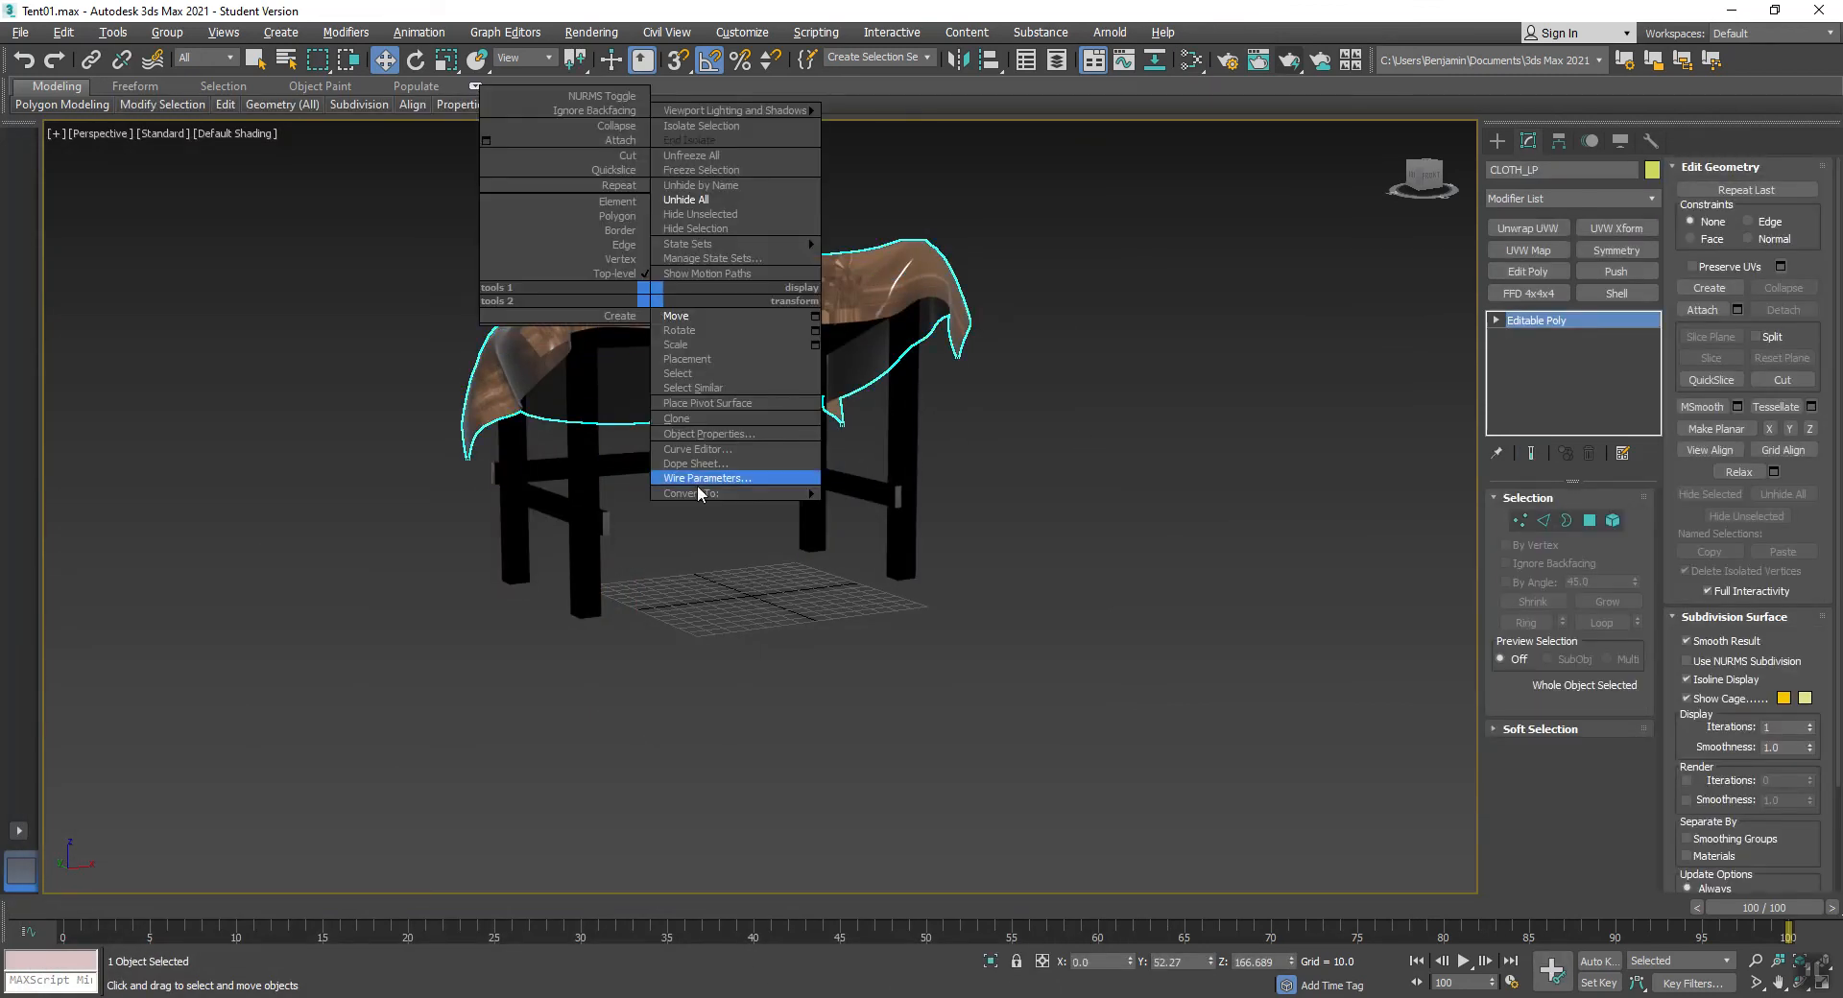
mouse_move(699, 494)
click(1494, 315)
click(1494, 318)
click(1535, 402)
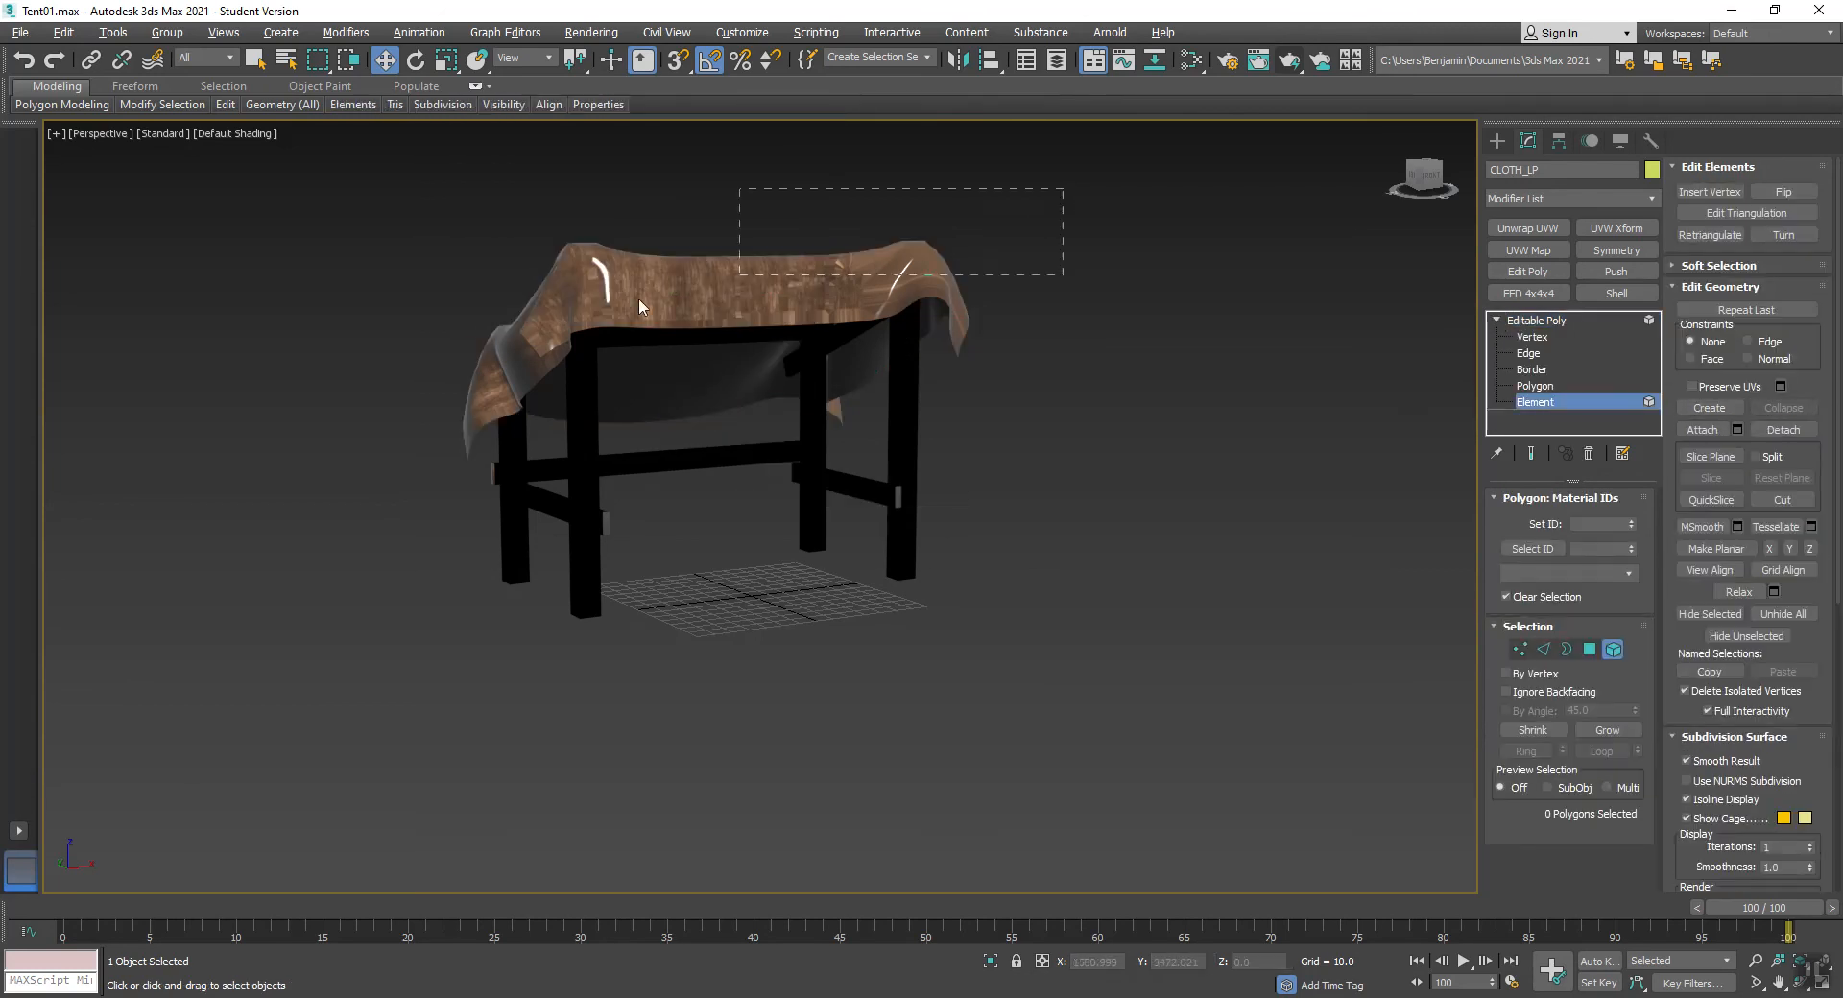
key(ctrl+a)
click(1597, 521)
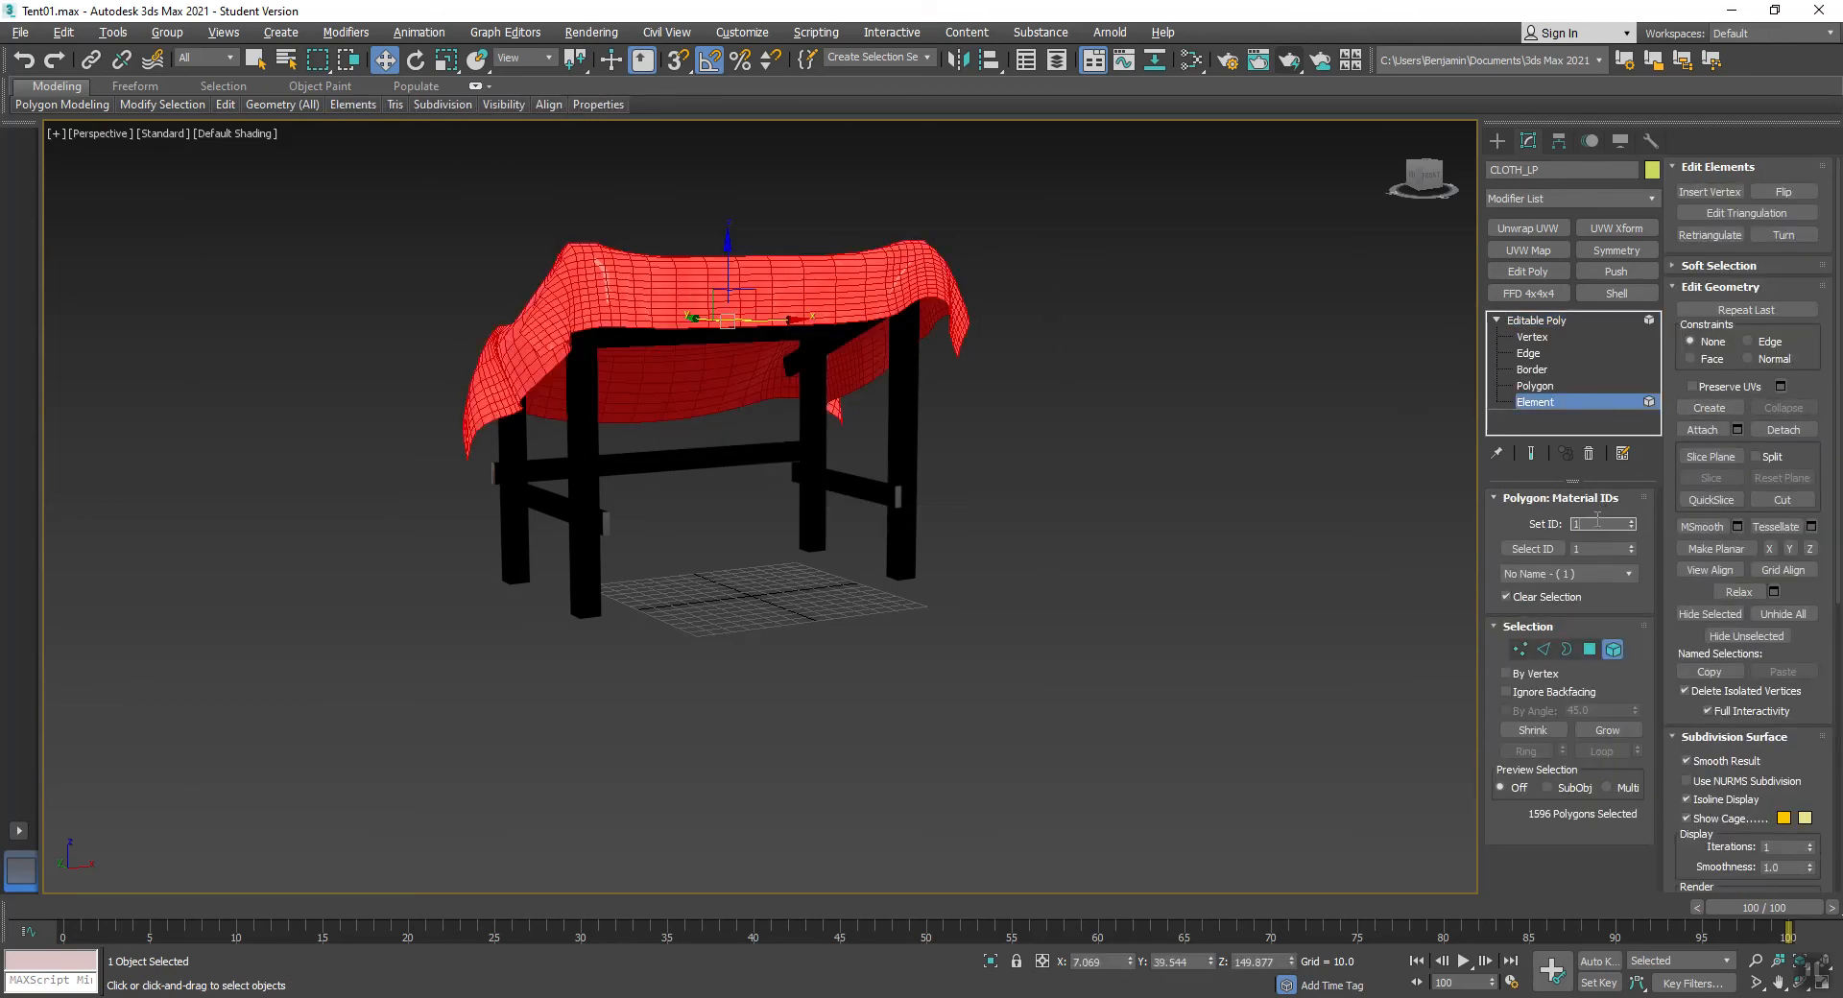
text(2)
key(Return)
- Return the cloth to object level and hide it
click(1096, 531)
right_click(1065, 488)
click(998, 467)
right_click(775, 274)
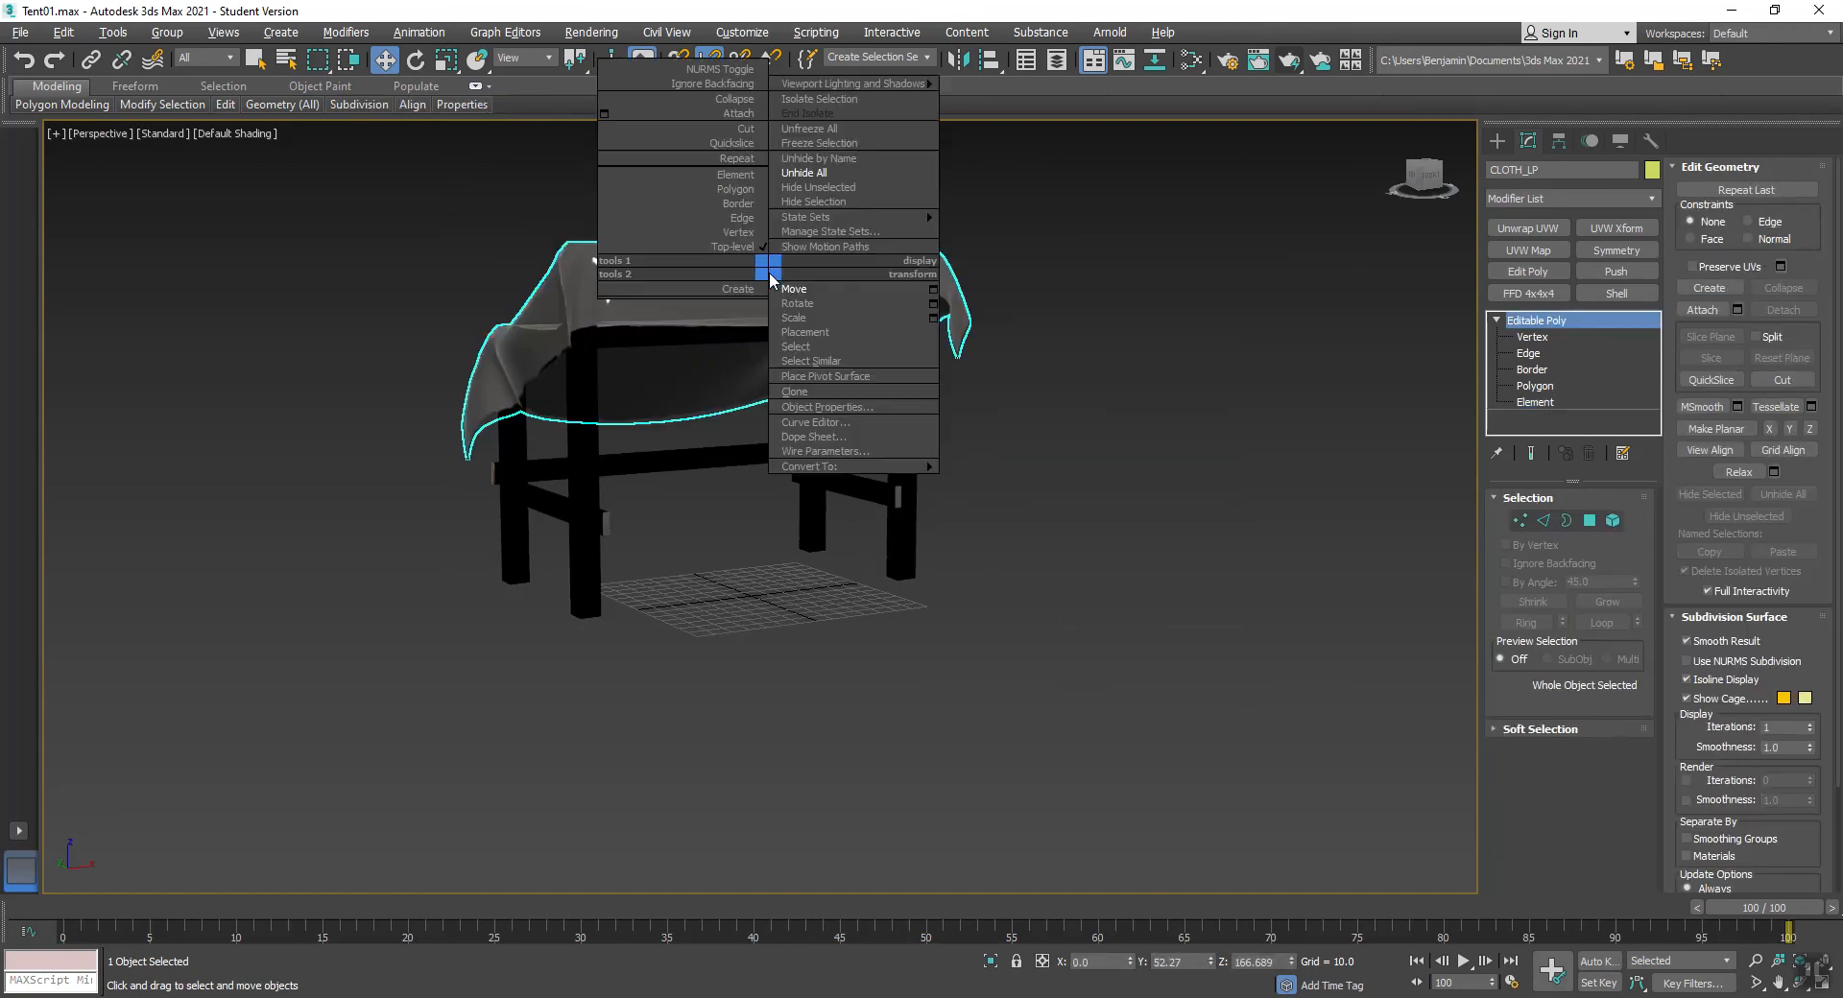
click(801, 204)
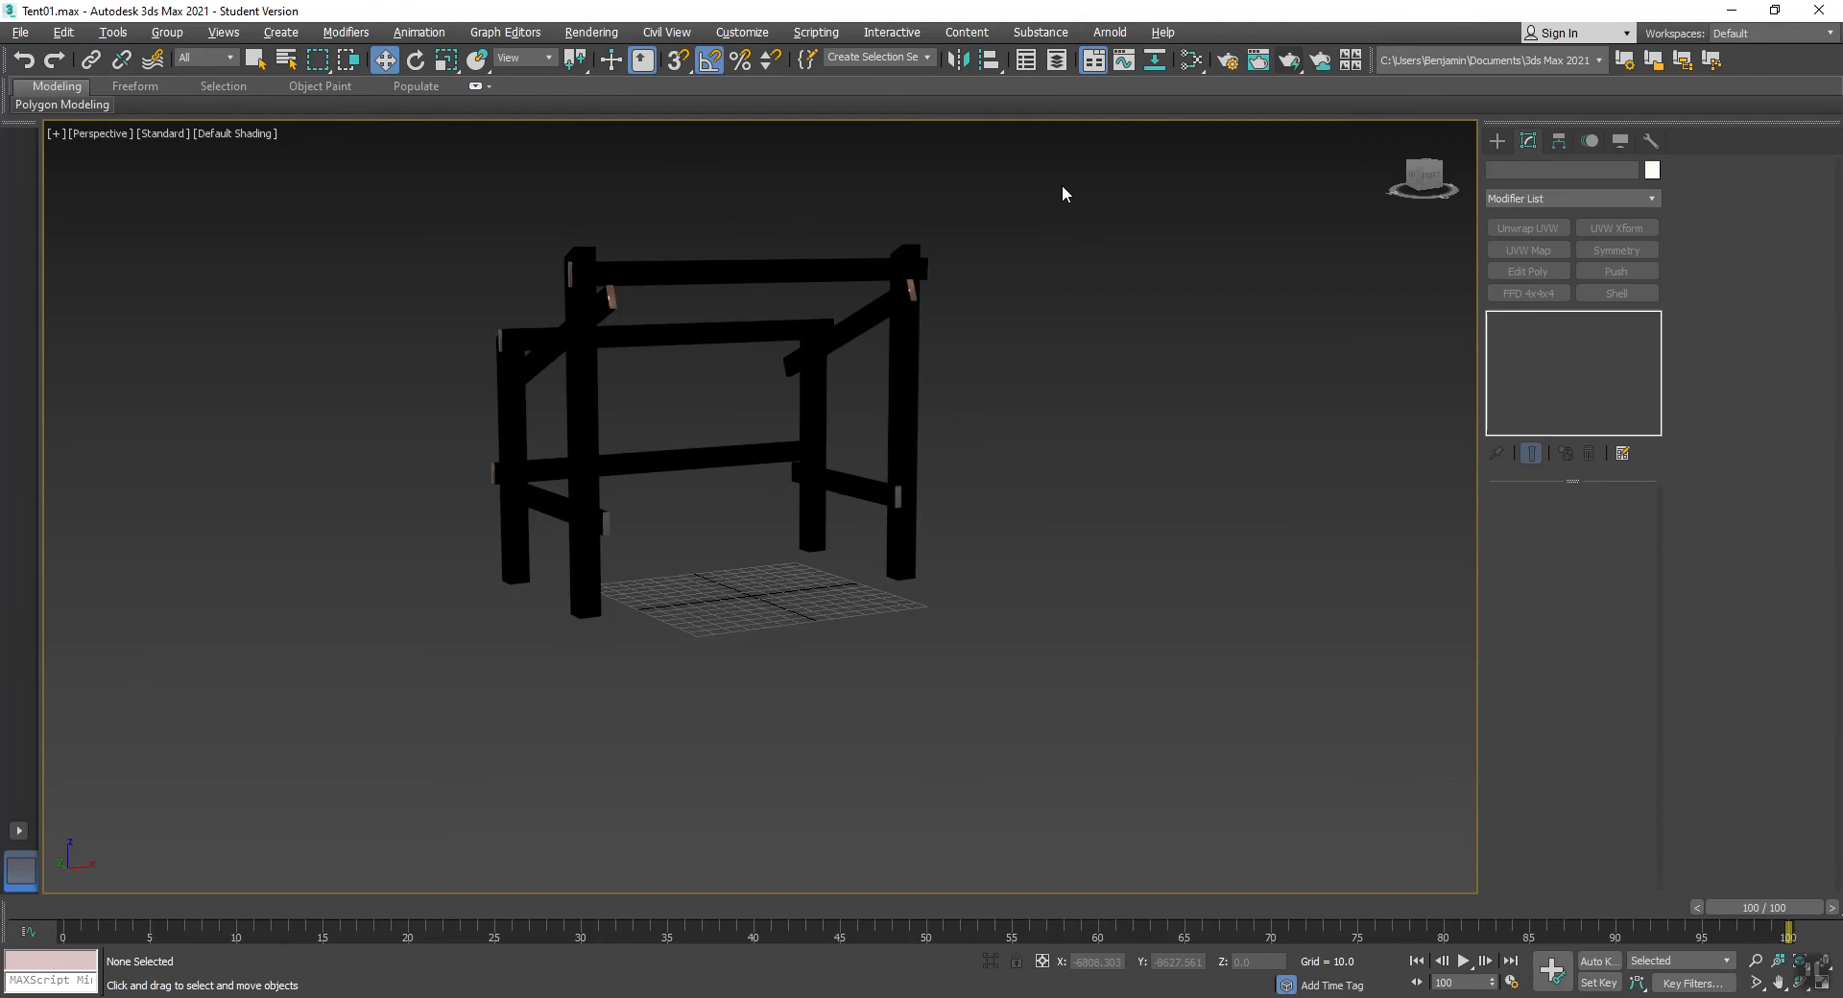
- Create a box at the origin with length, width and height all 100
click(1497, 142)
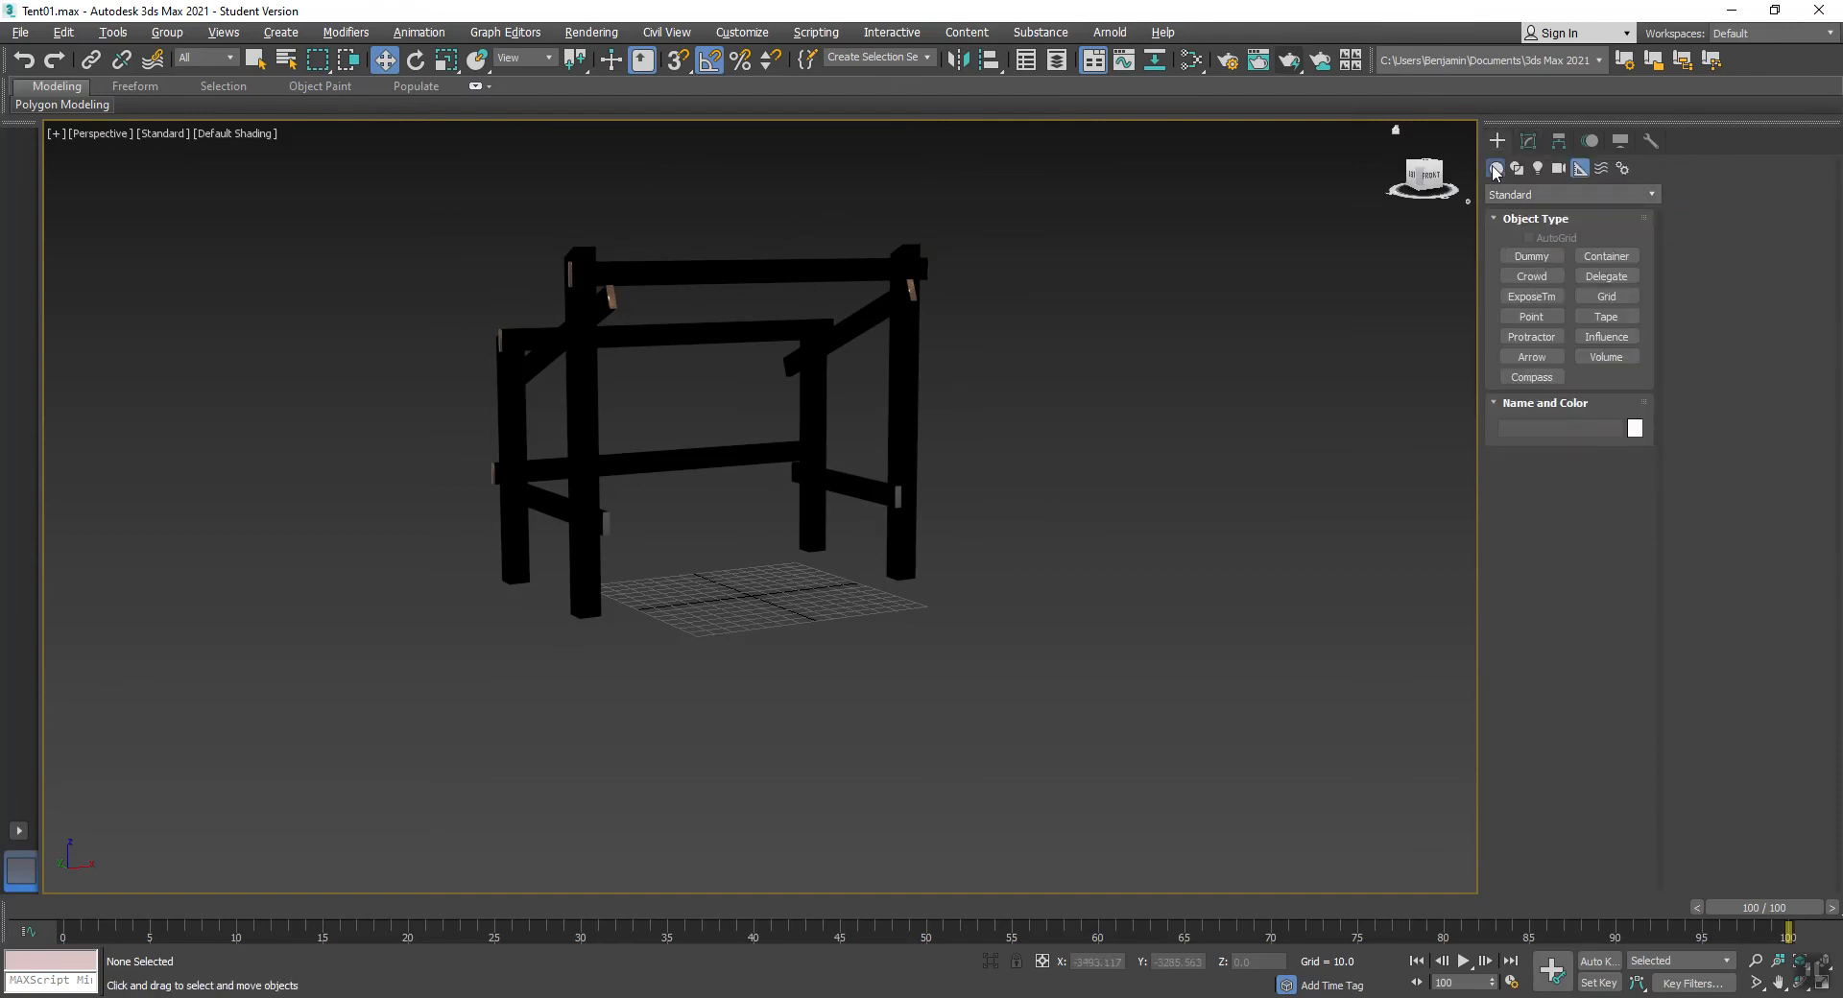
click(1495, 170)
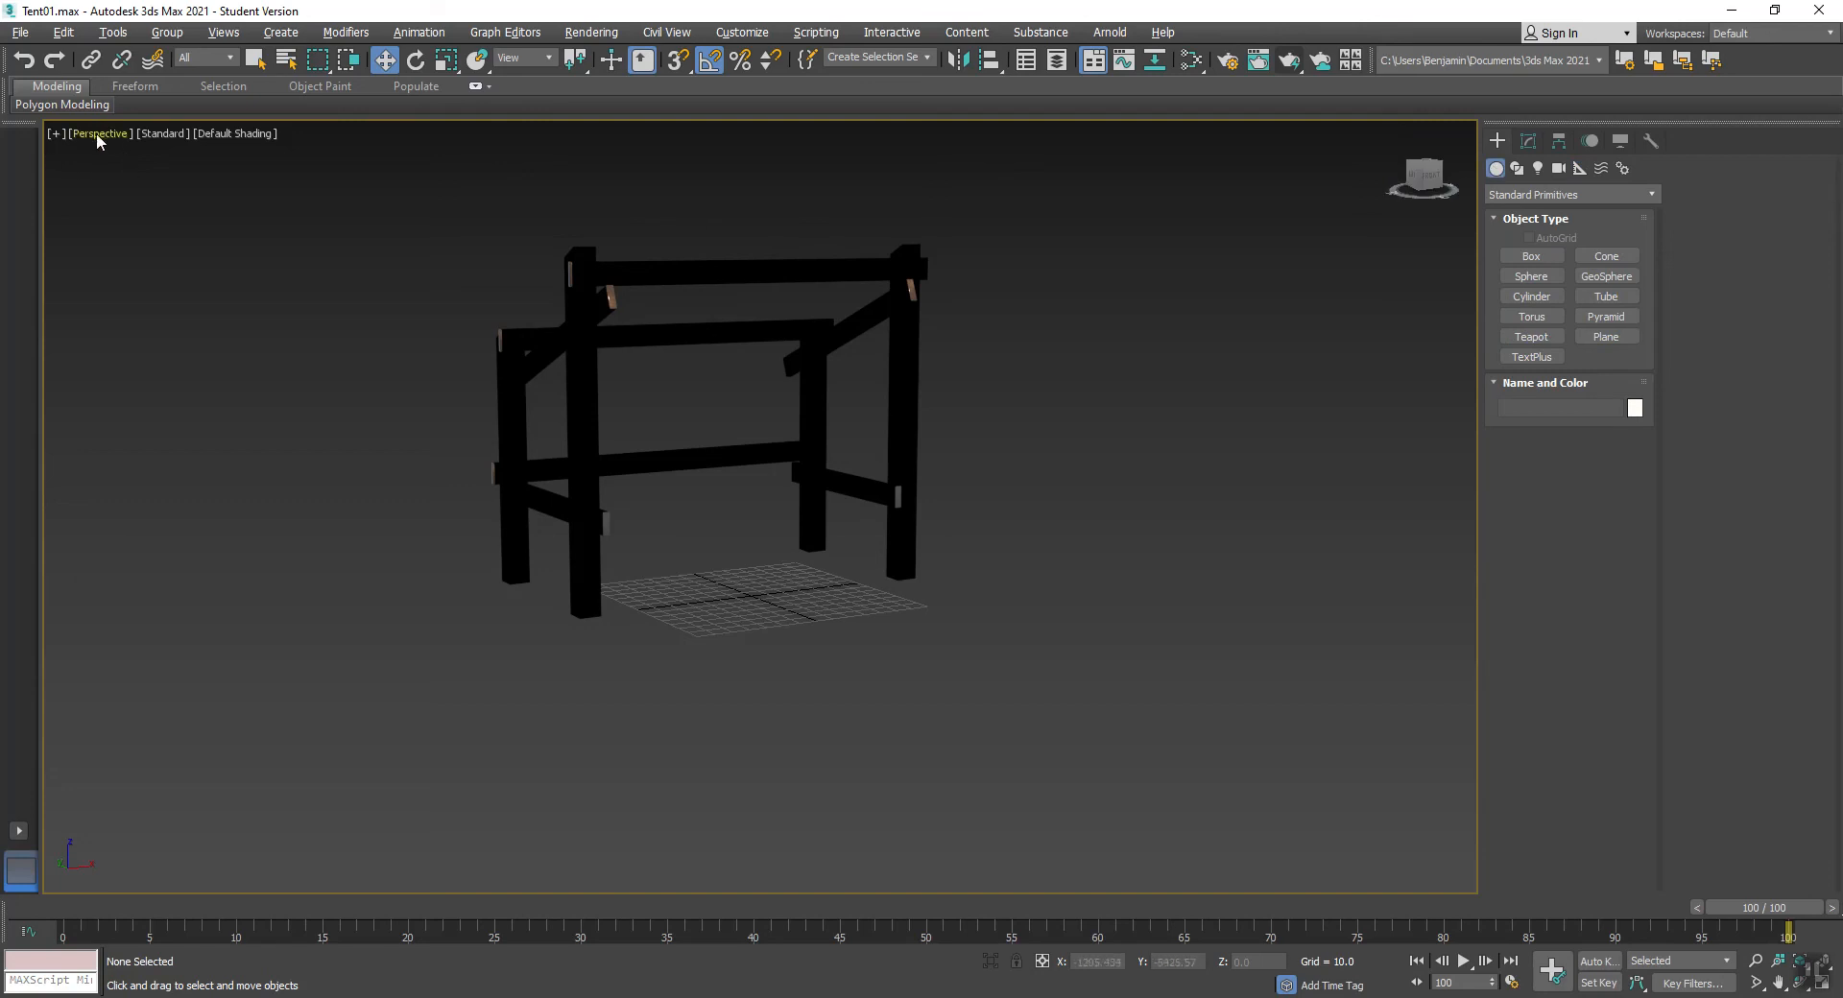
click(1531, 256)
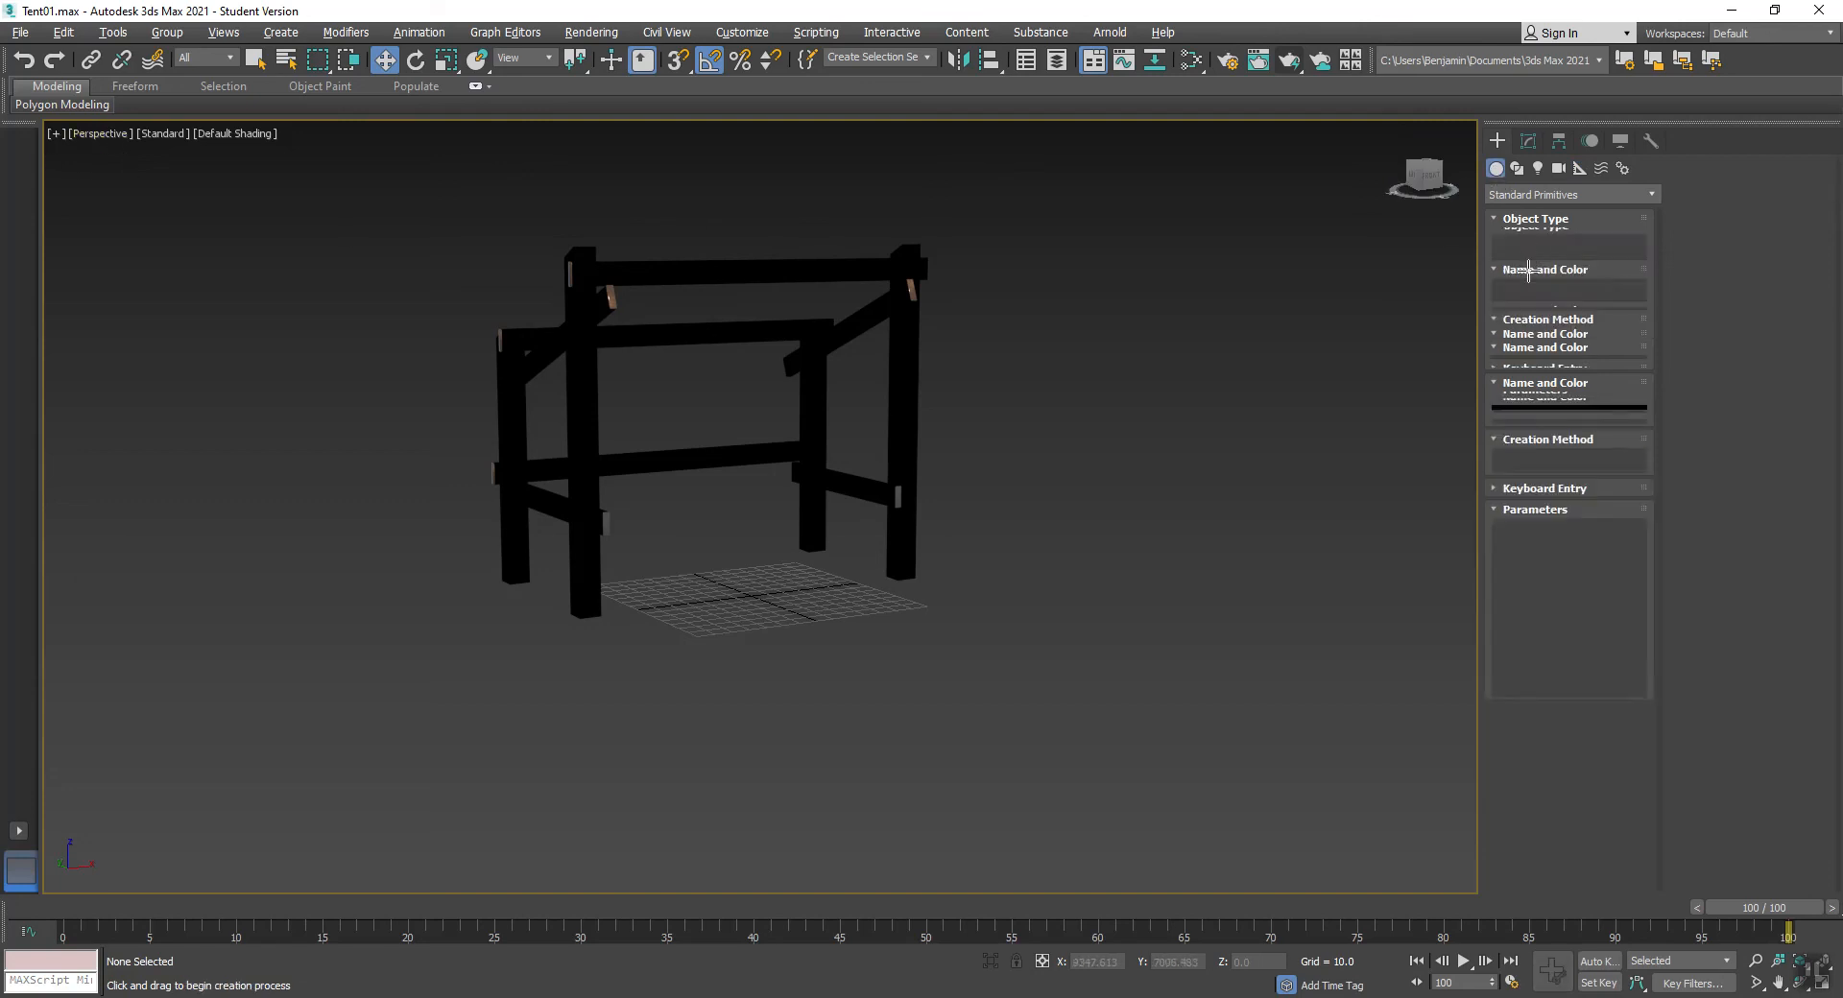
click(1548, 489)
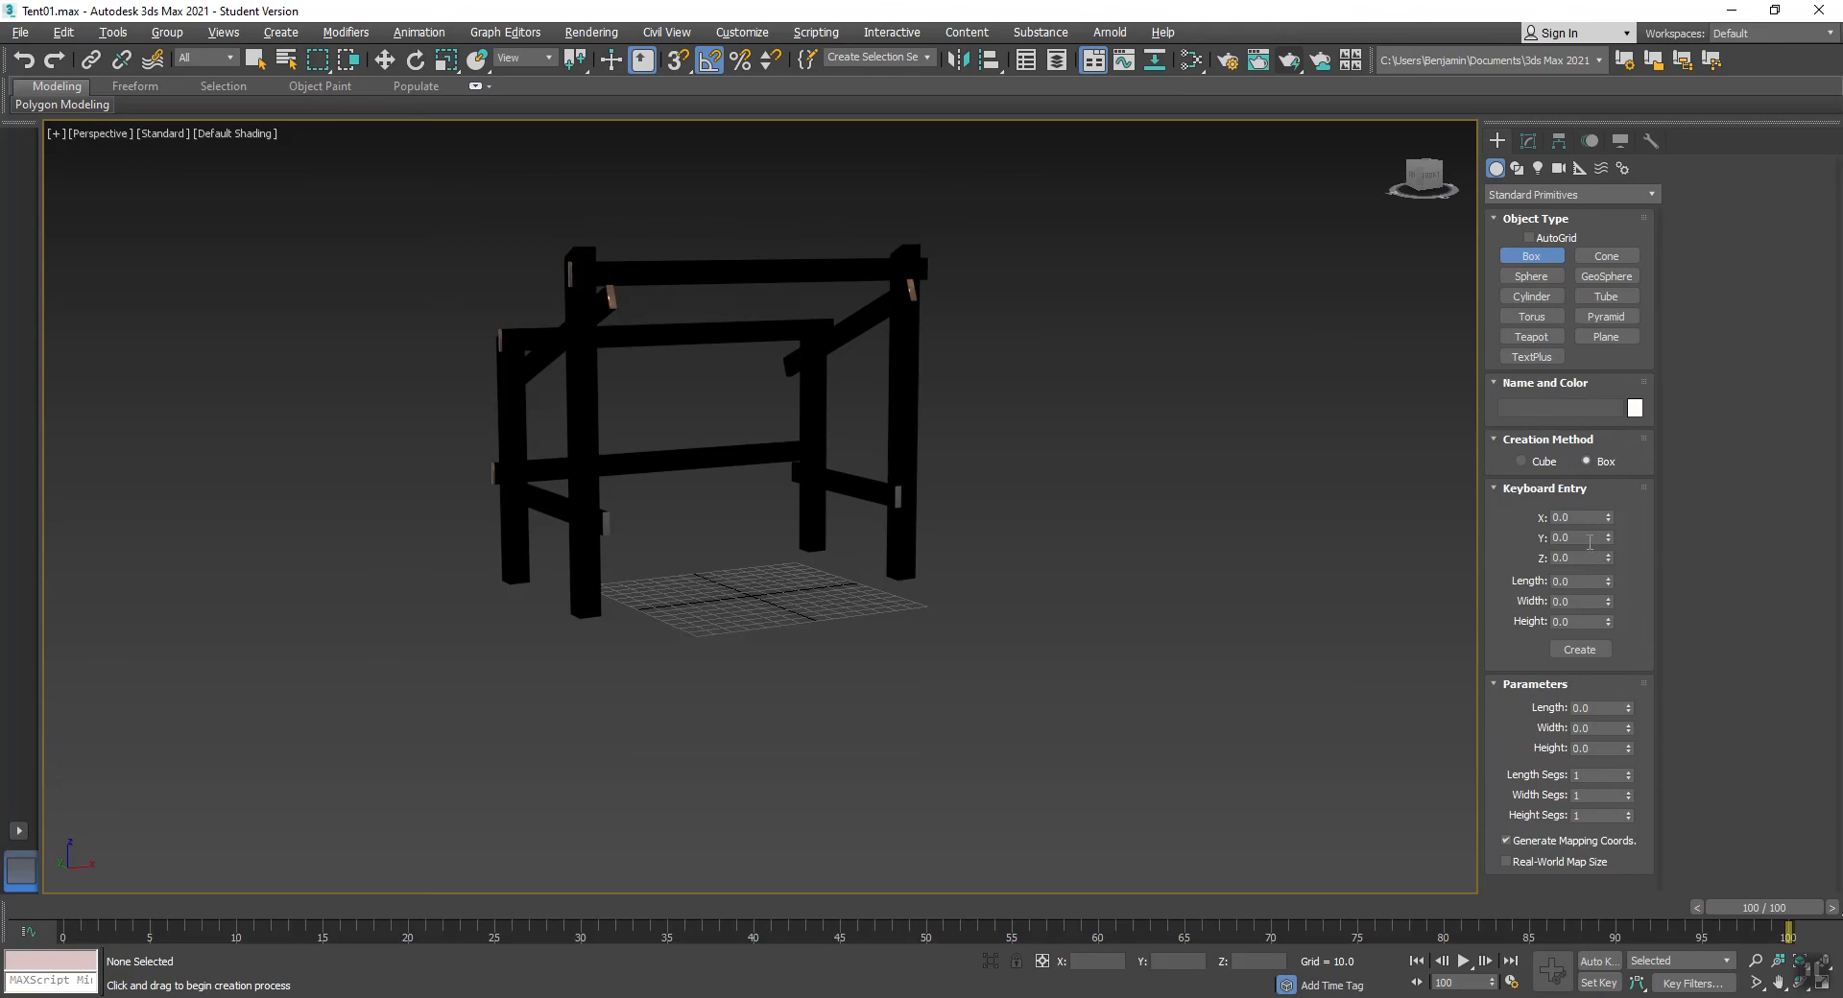
click(1578, 584)
text(100)
key(Tab)
text(100)
key(Tab)
click(1579, 649)
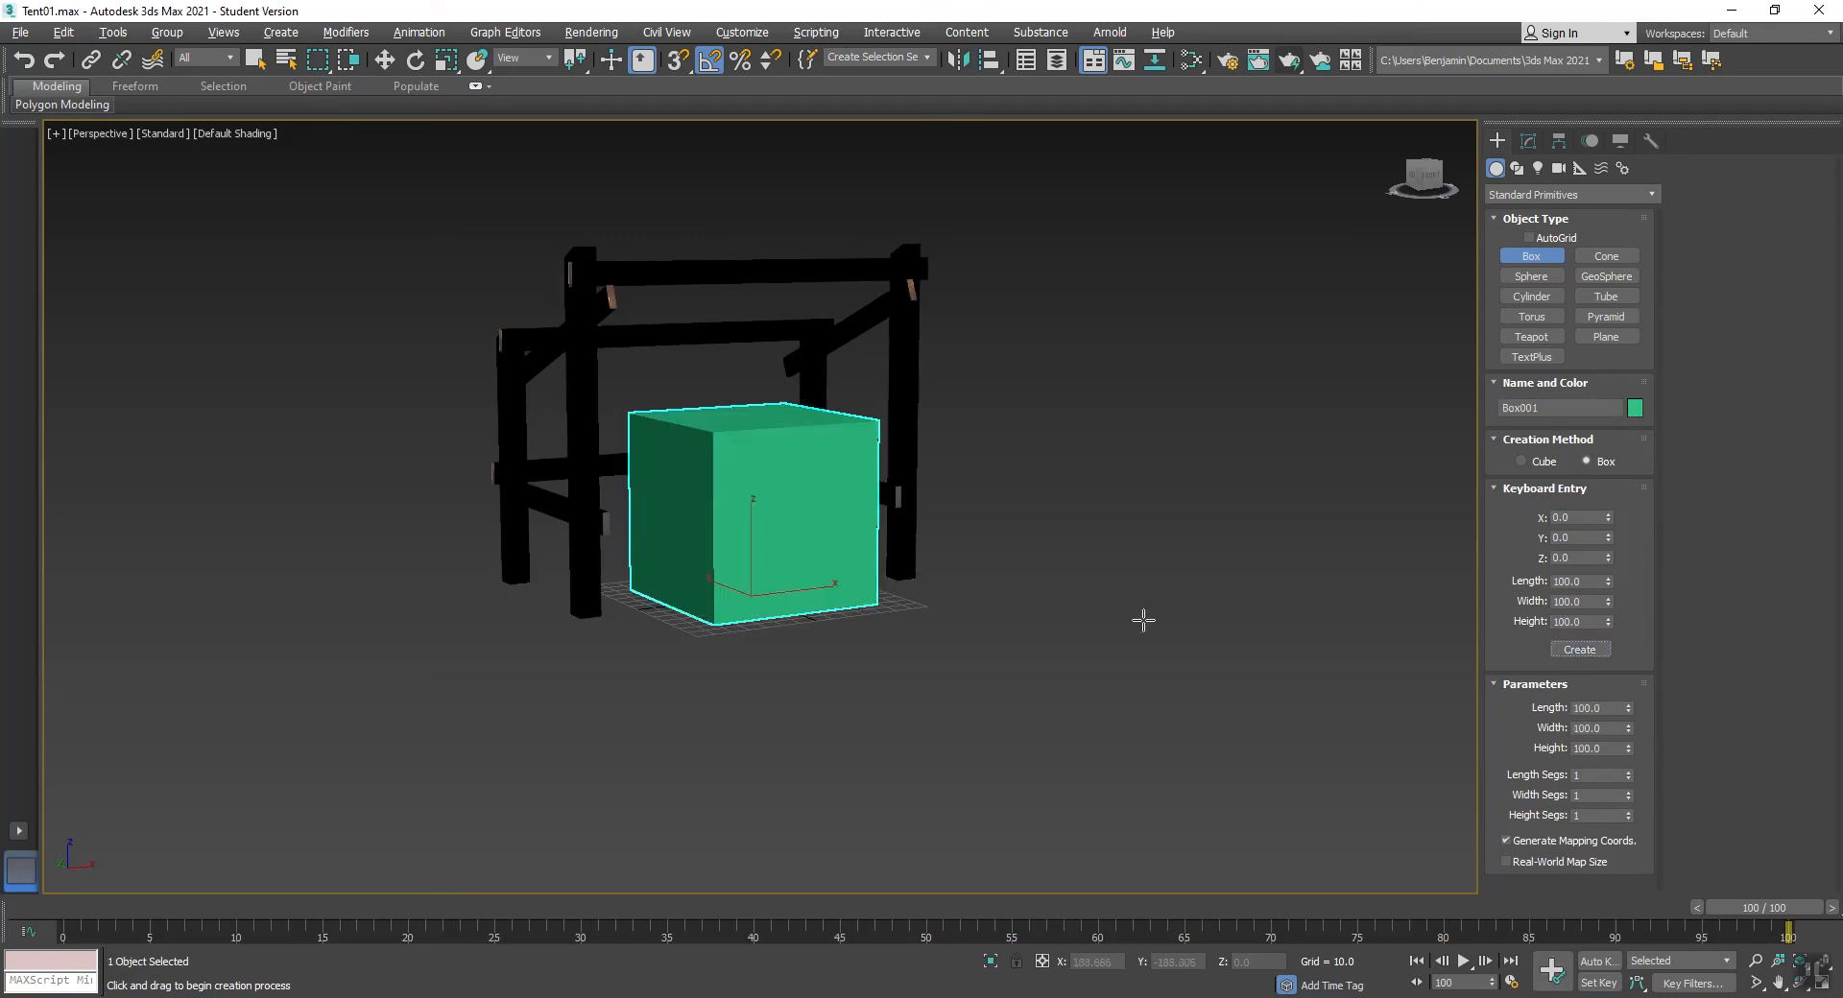
key(w)
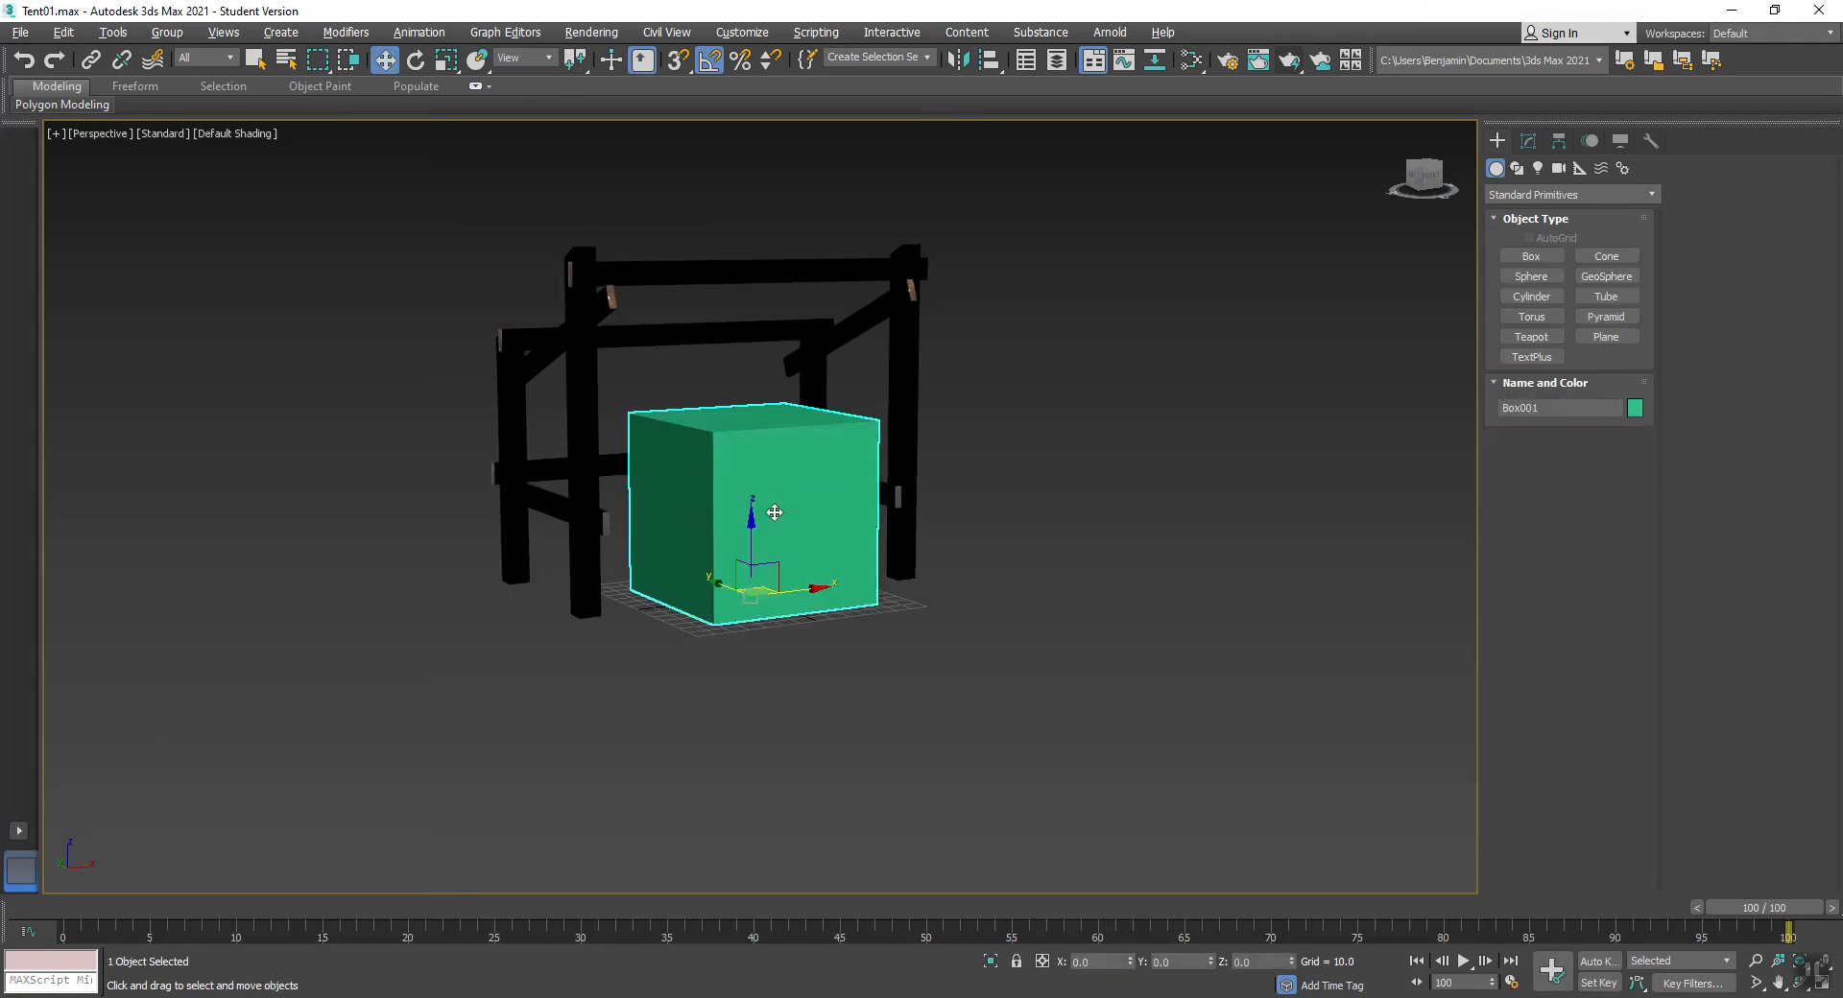
- Convert the new box to an Editable Poly
right_click(775, 513)
mouse_move(832, 711)
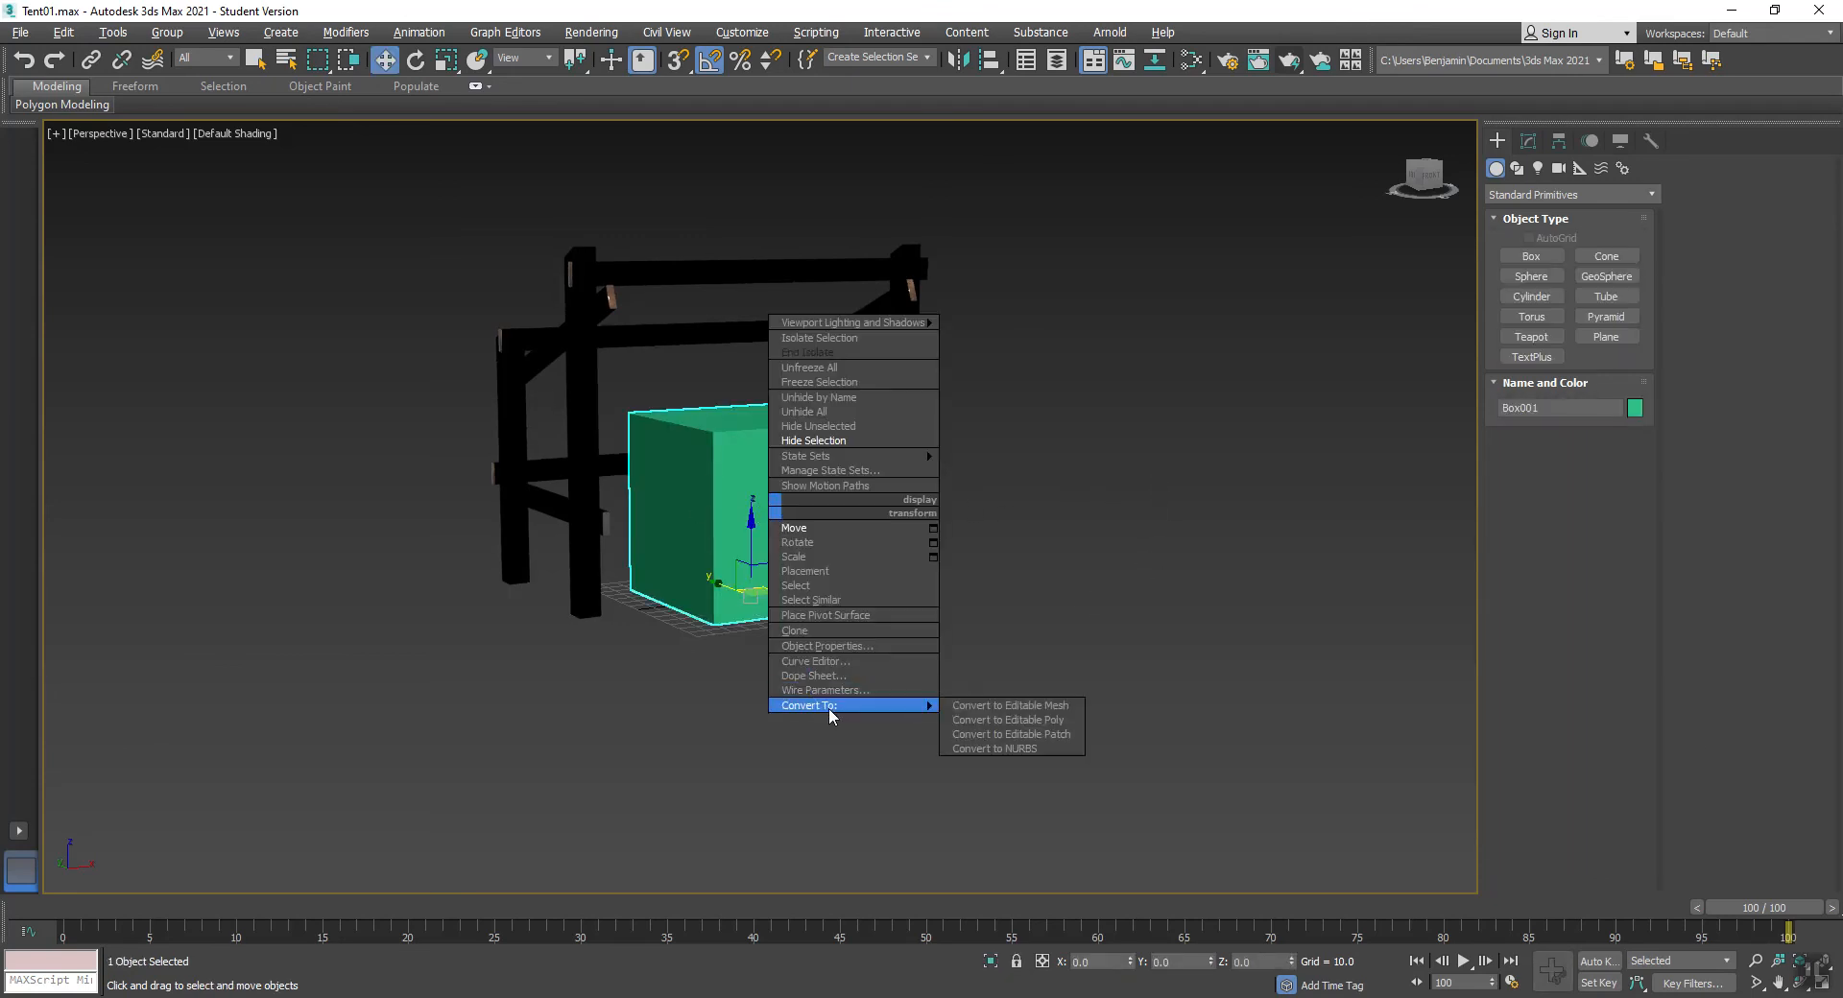
click(1075, 720)
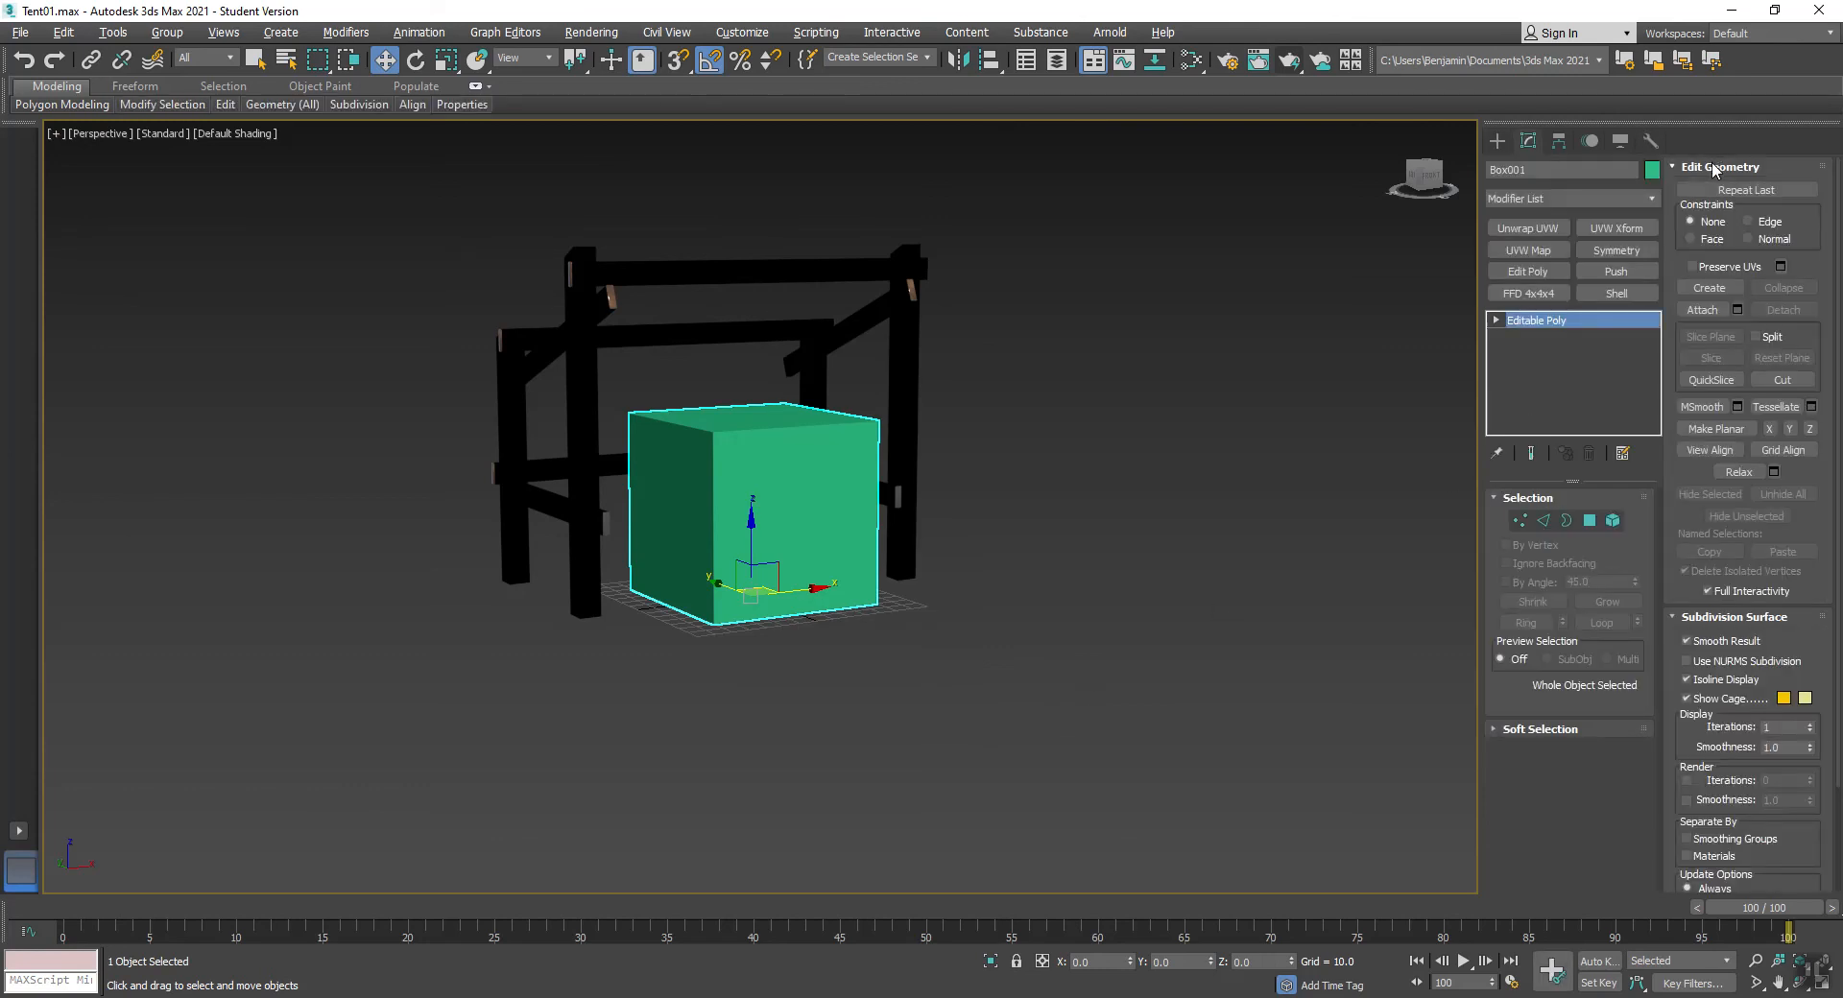
- Attach W_Beam001 and all planks from w_plank001 to w_plank007 to the box
click(1736, 309)
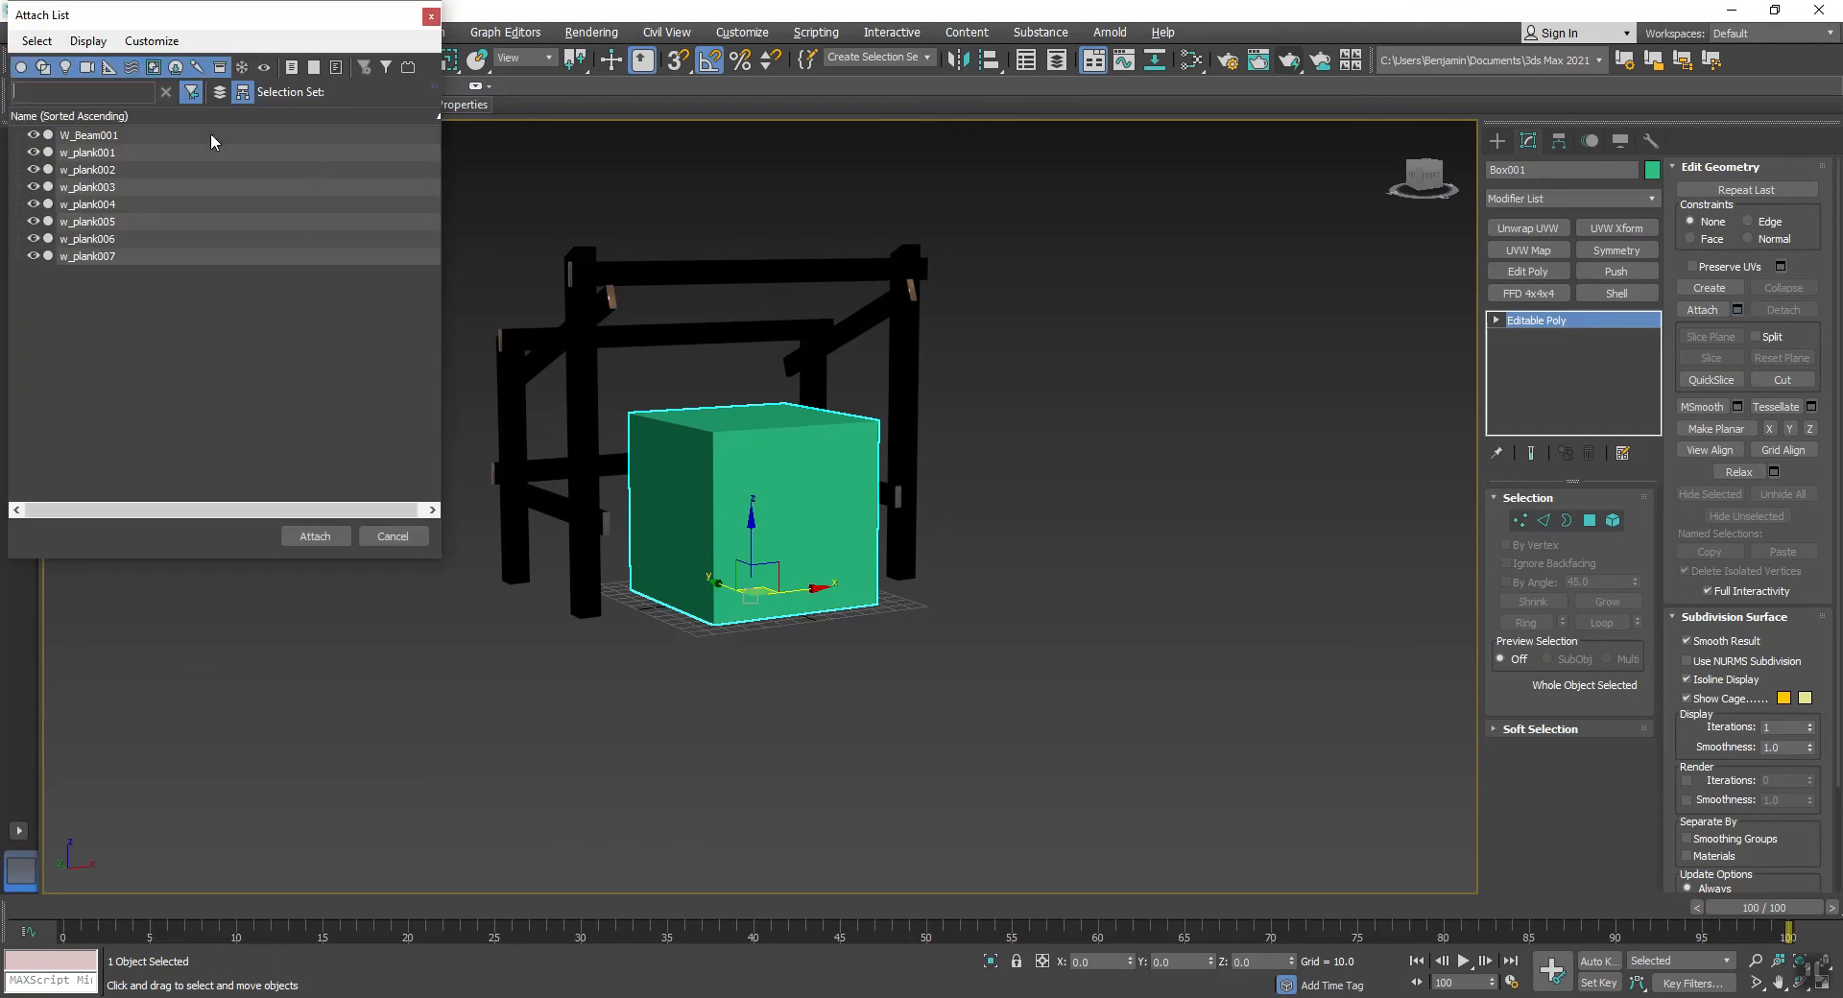
click(91, 136)
shift+click(97, 247)
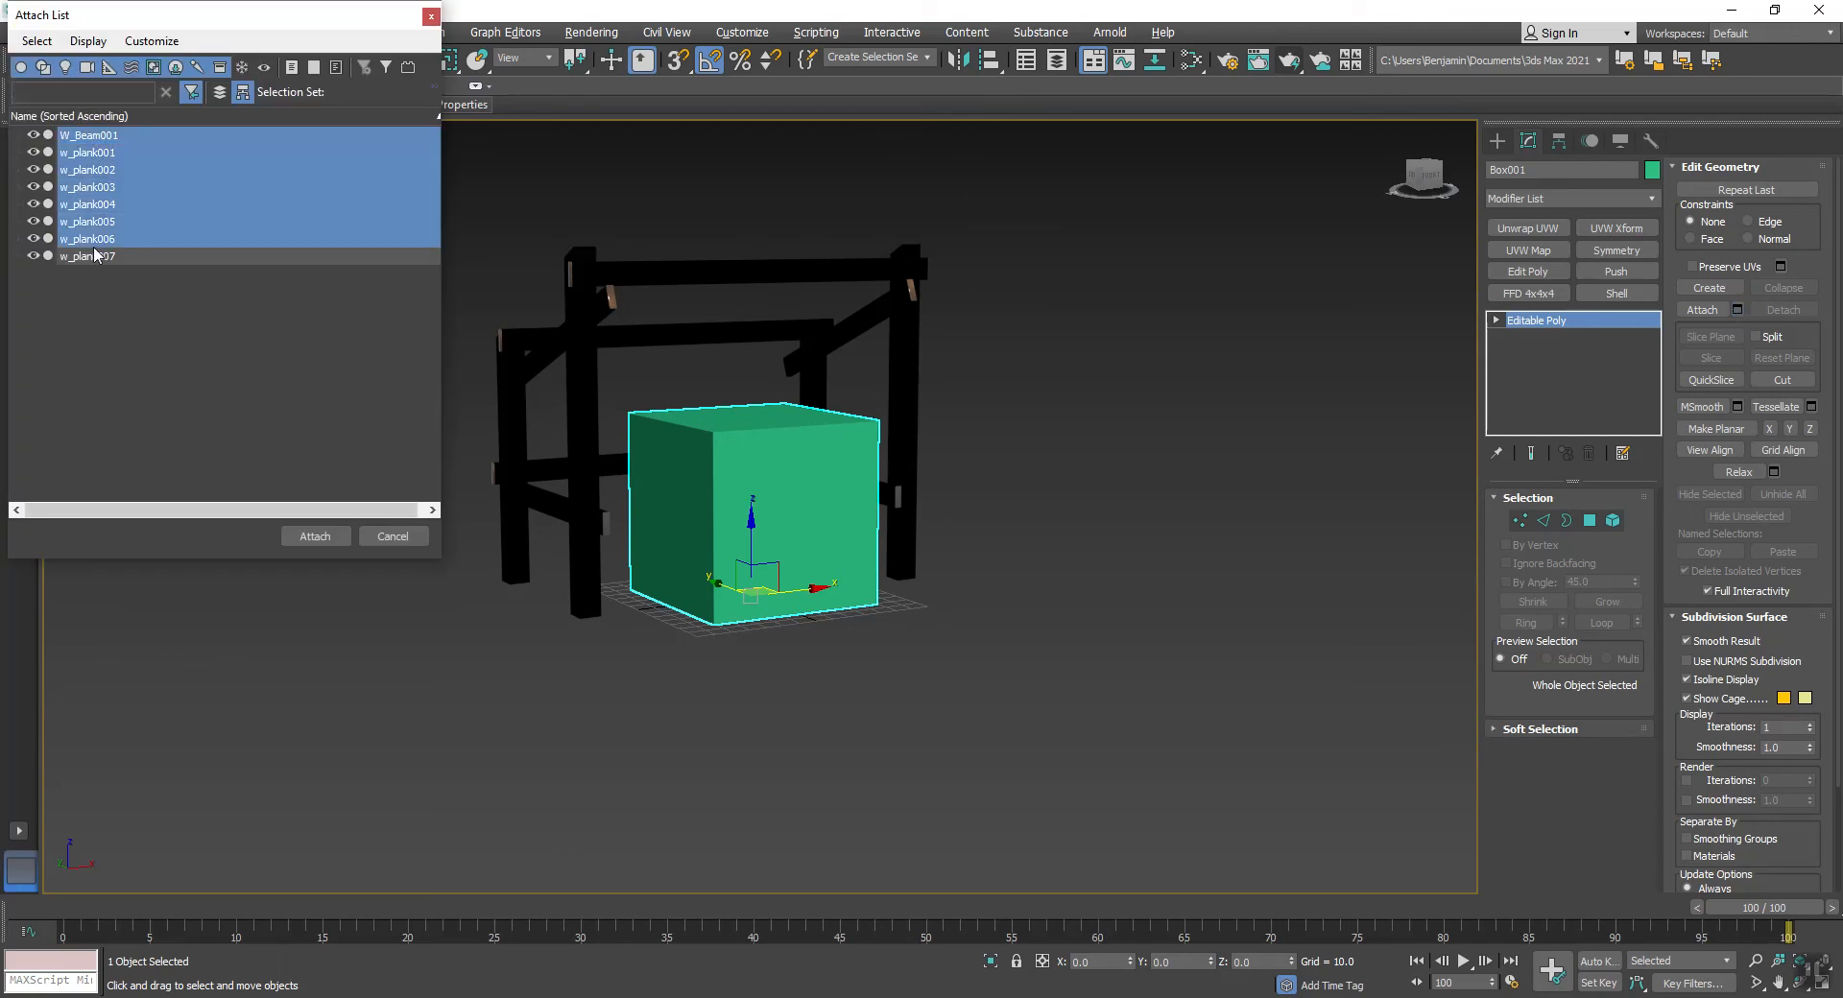
shift+click(93, 253)
click(76, 257)
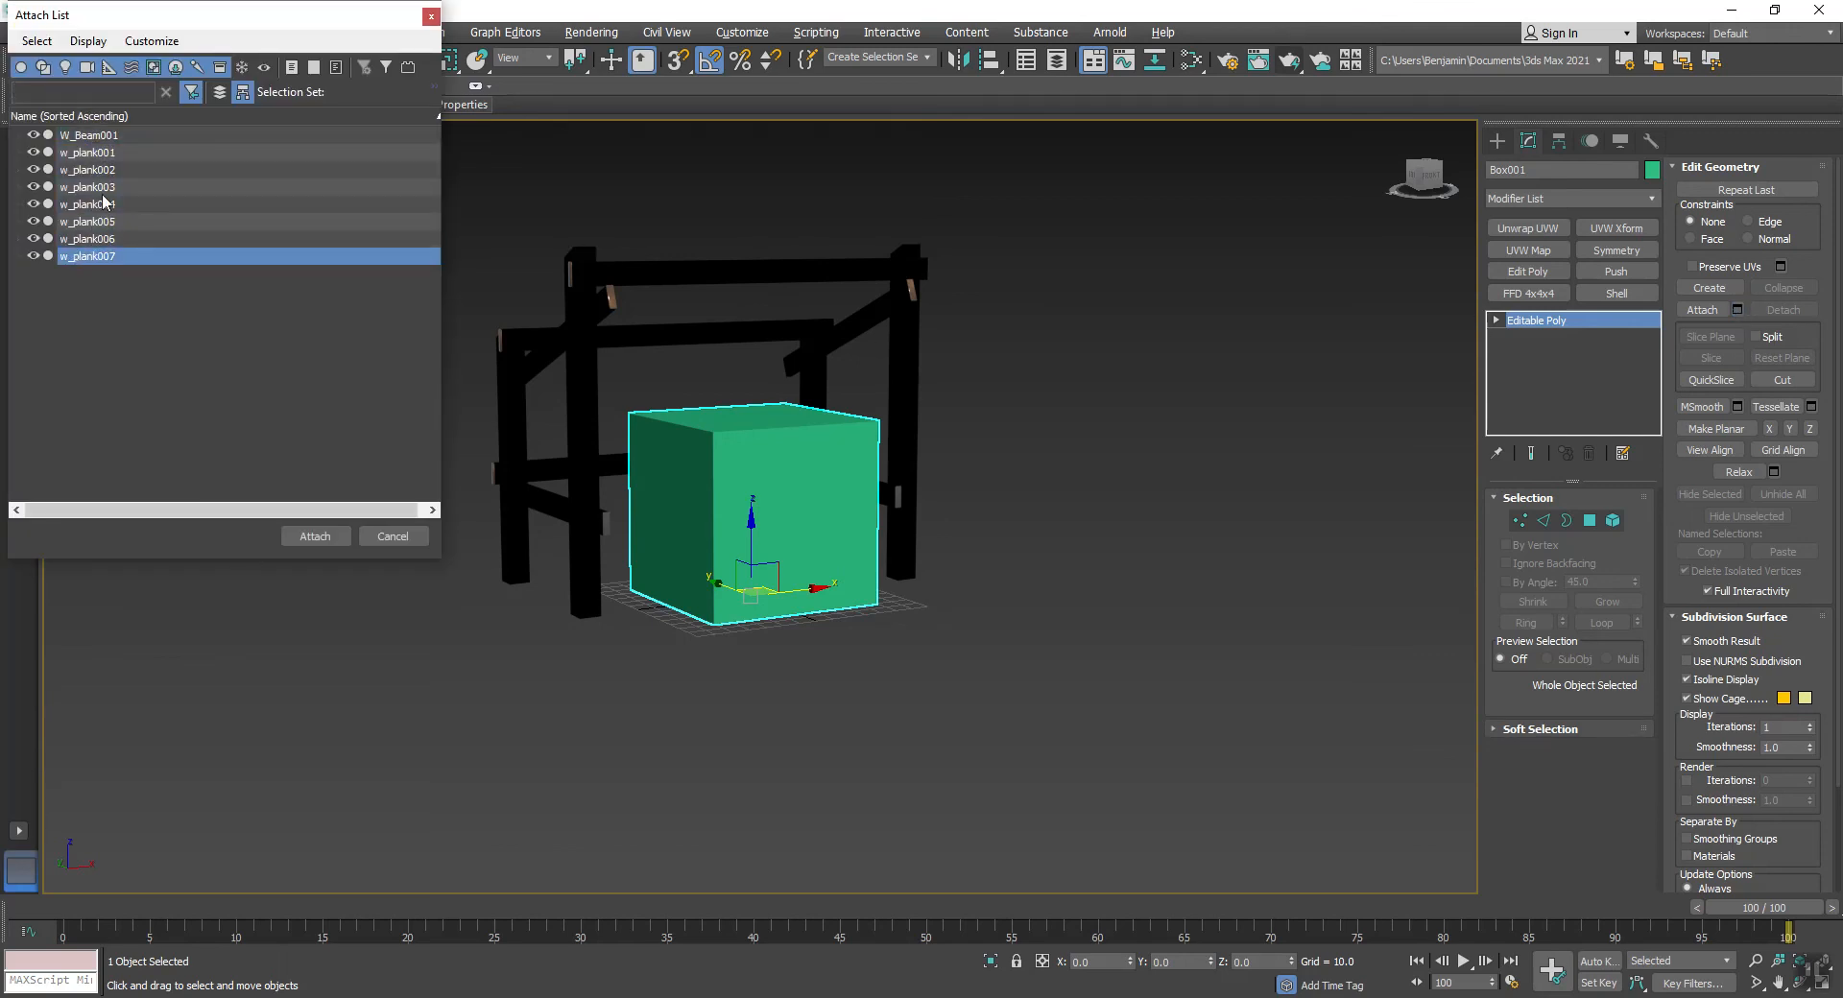
shift+click(92, 138)
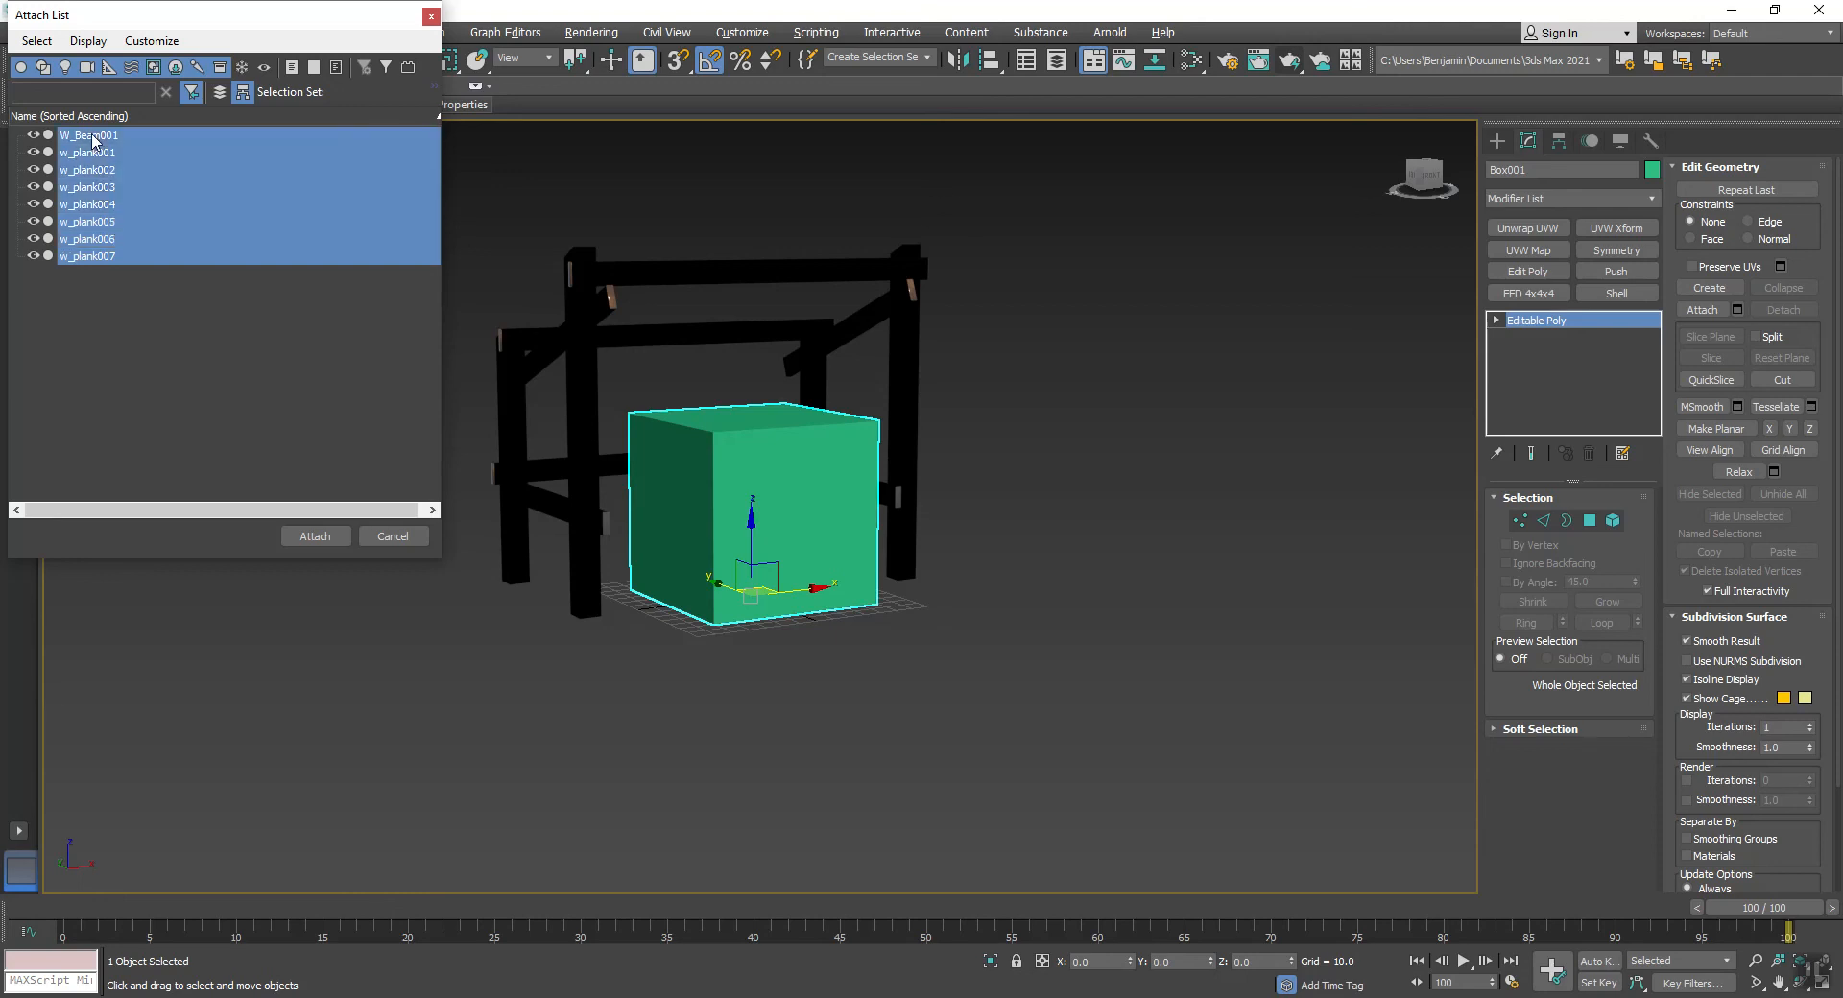
click(314, 535)
- Delete the box element from the combined object, keeping only the wooden frame
click(1613, 520)
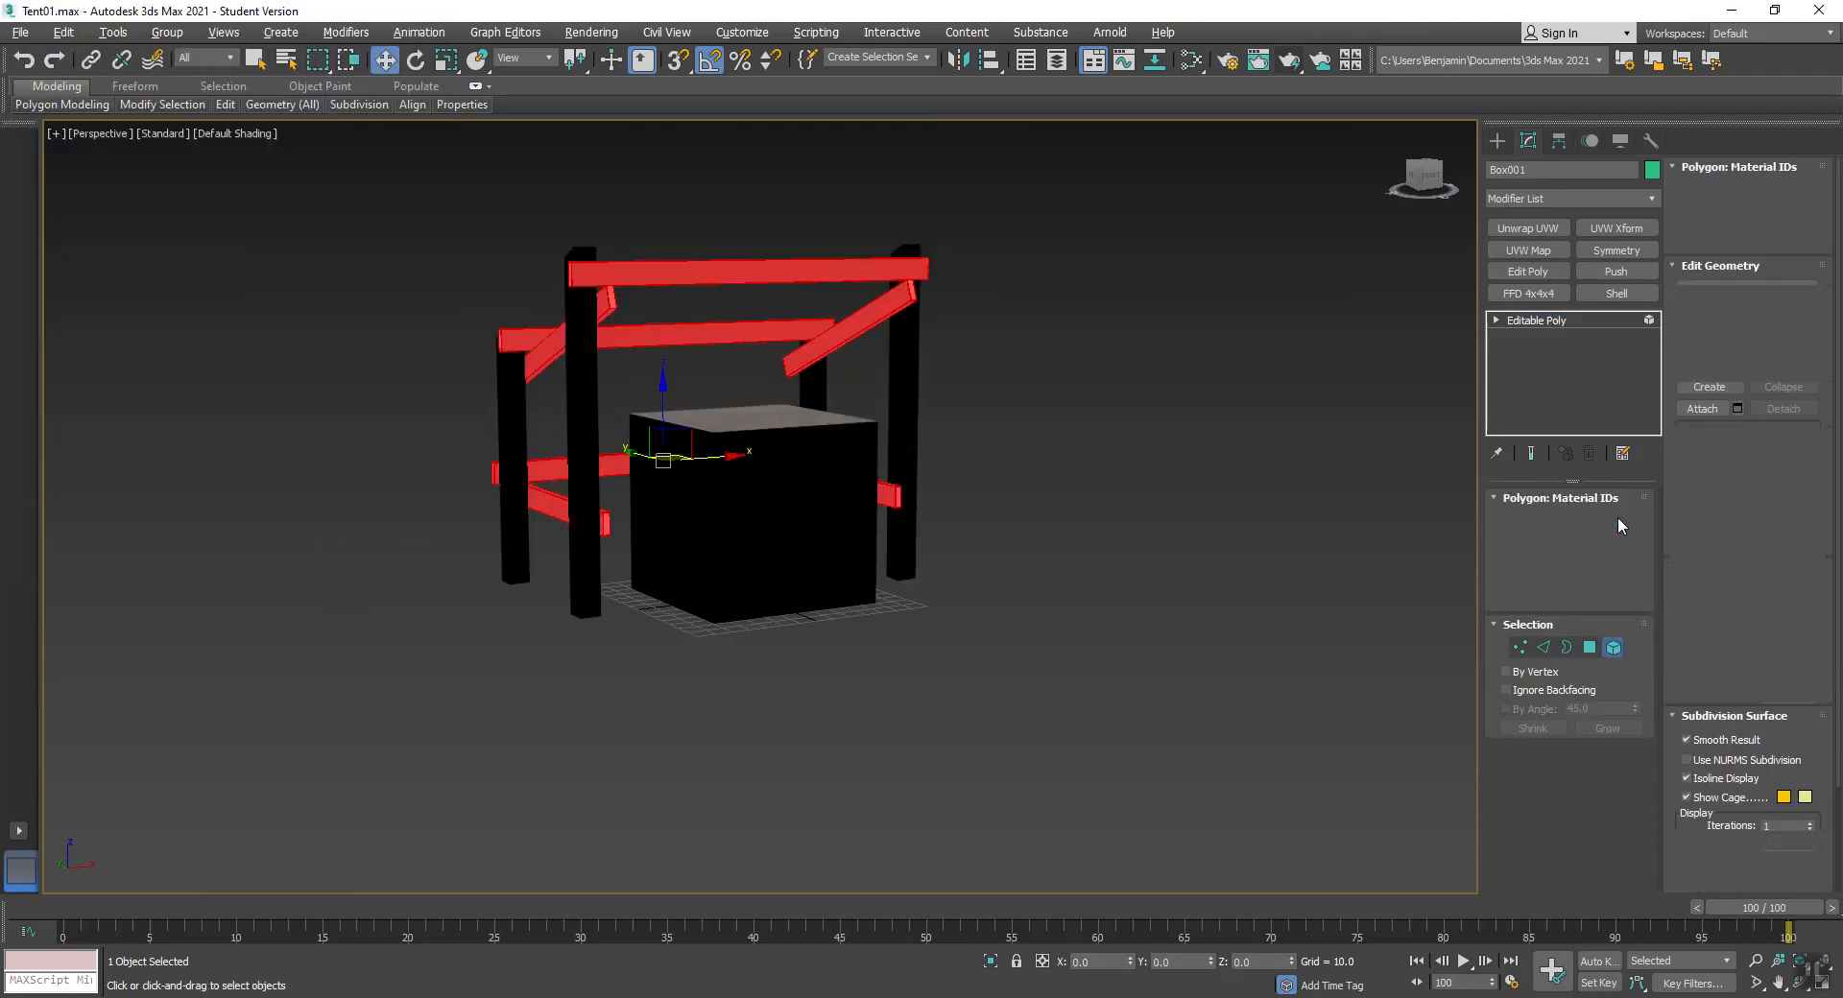
click(727, 566)
key(Delete)
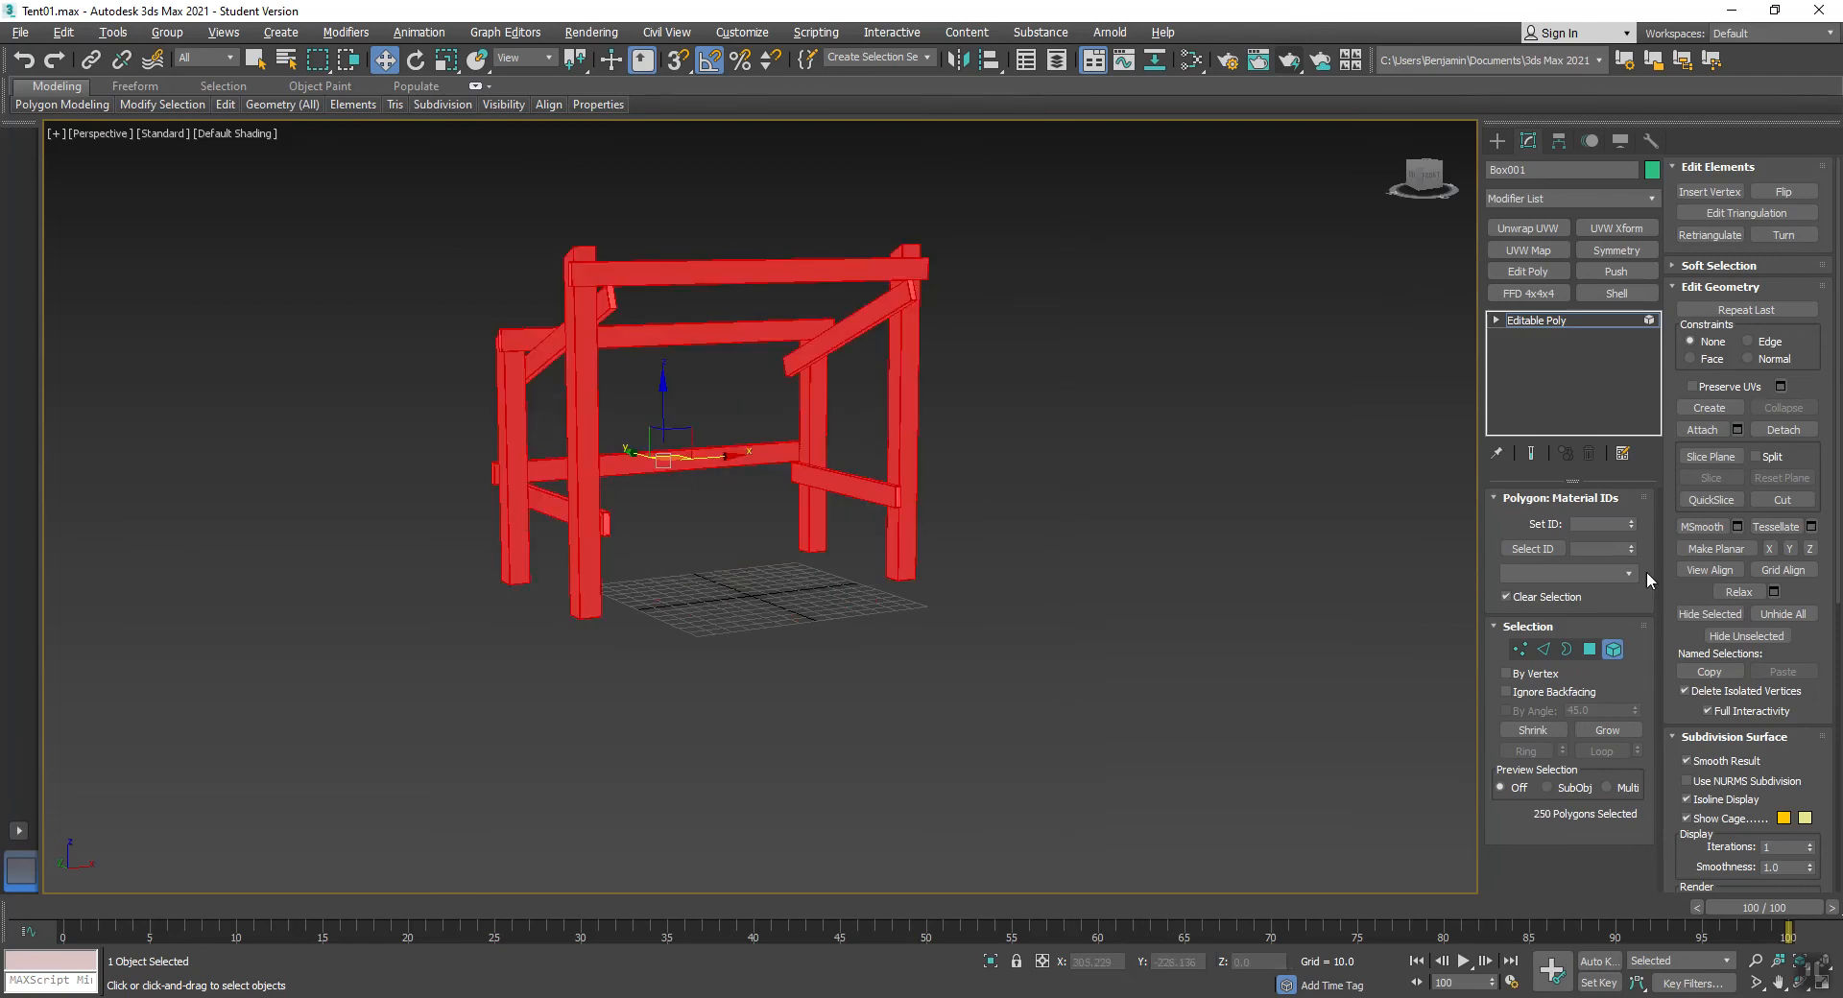
- Set the material ID of all the wooden frame's elements to 1 and deselect them
click(1597, 526)
text(1)
key(Return)
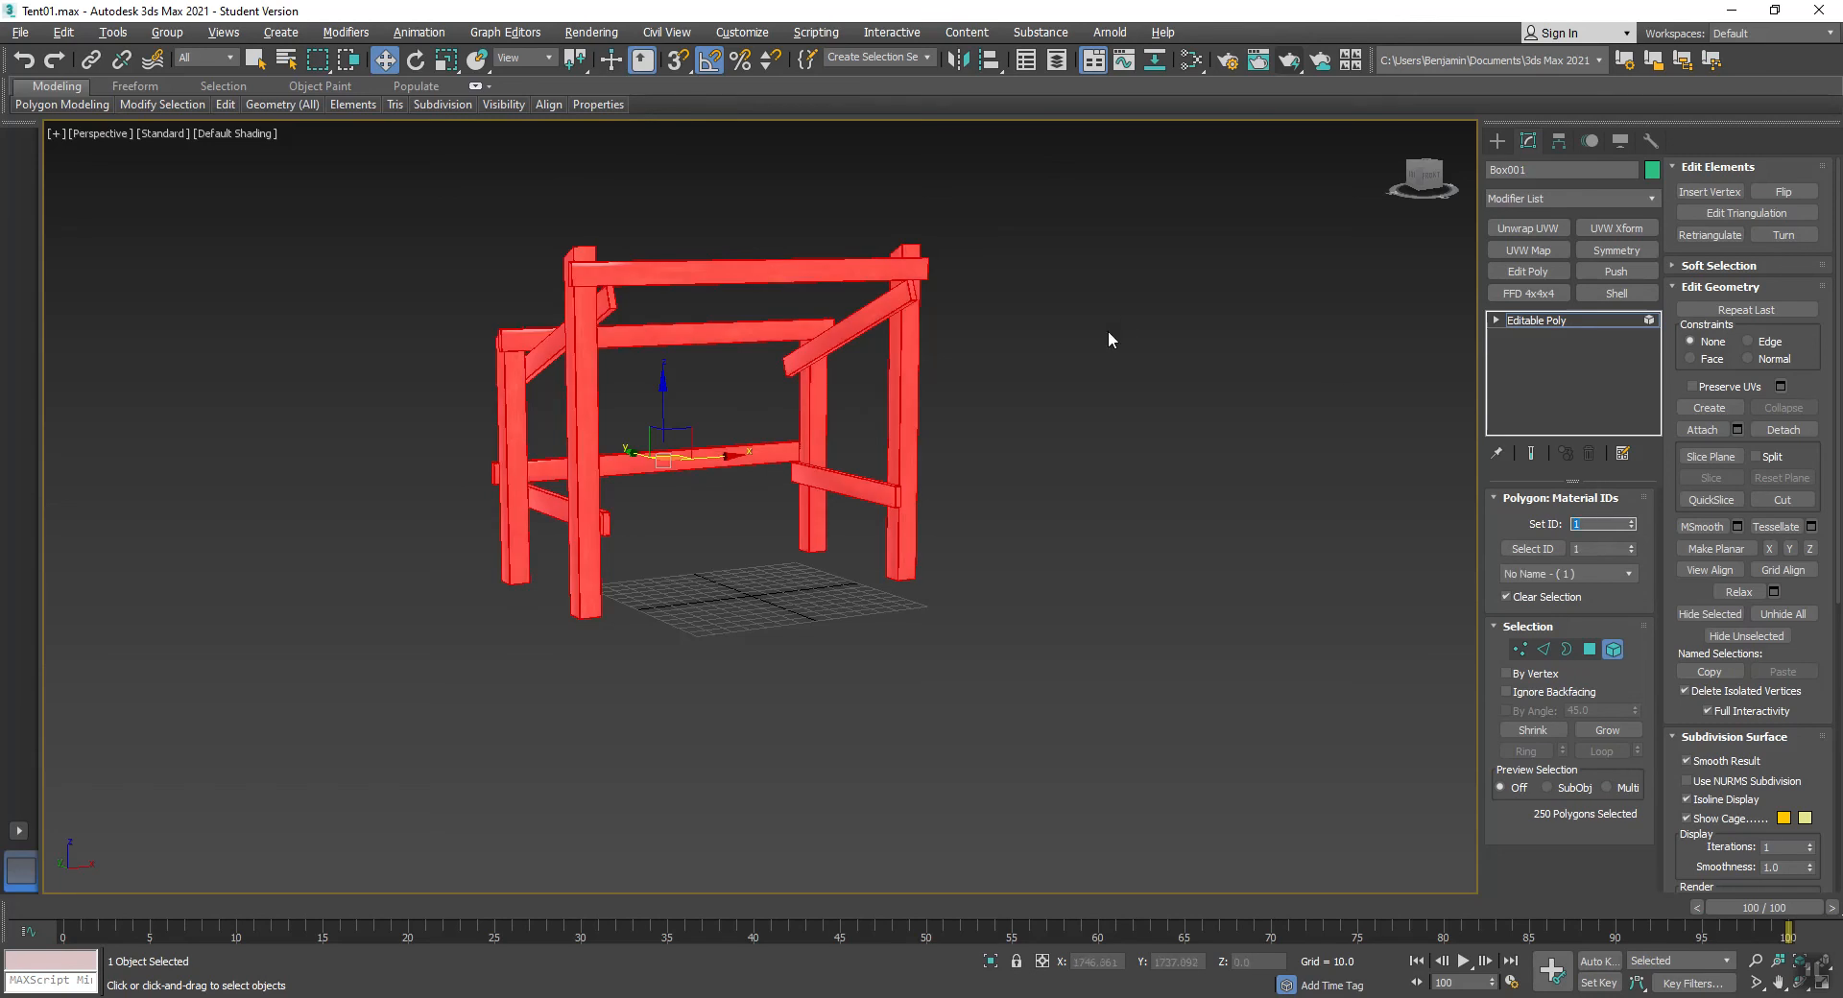
click(1164, 334)
- Unhide the cloth and attach it to the wooden frame
right_click(1065, 309)
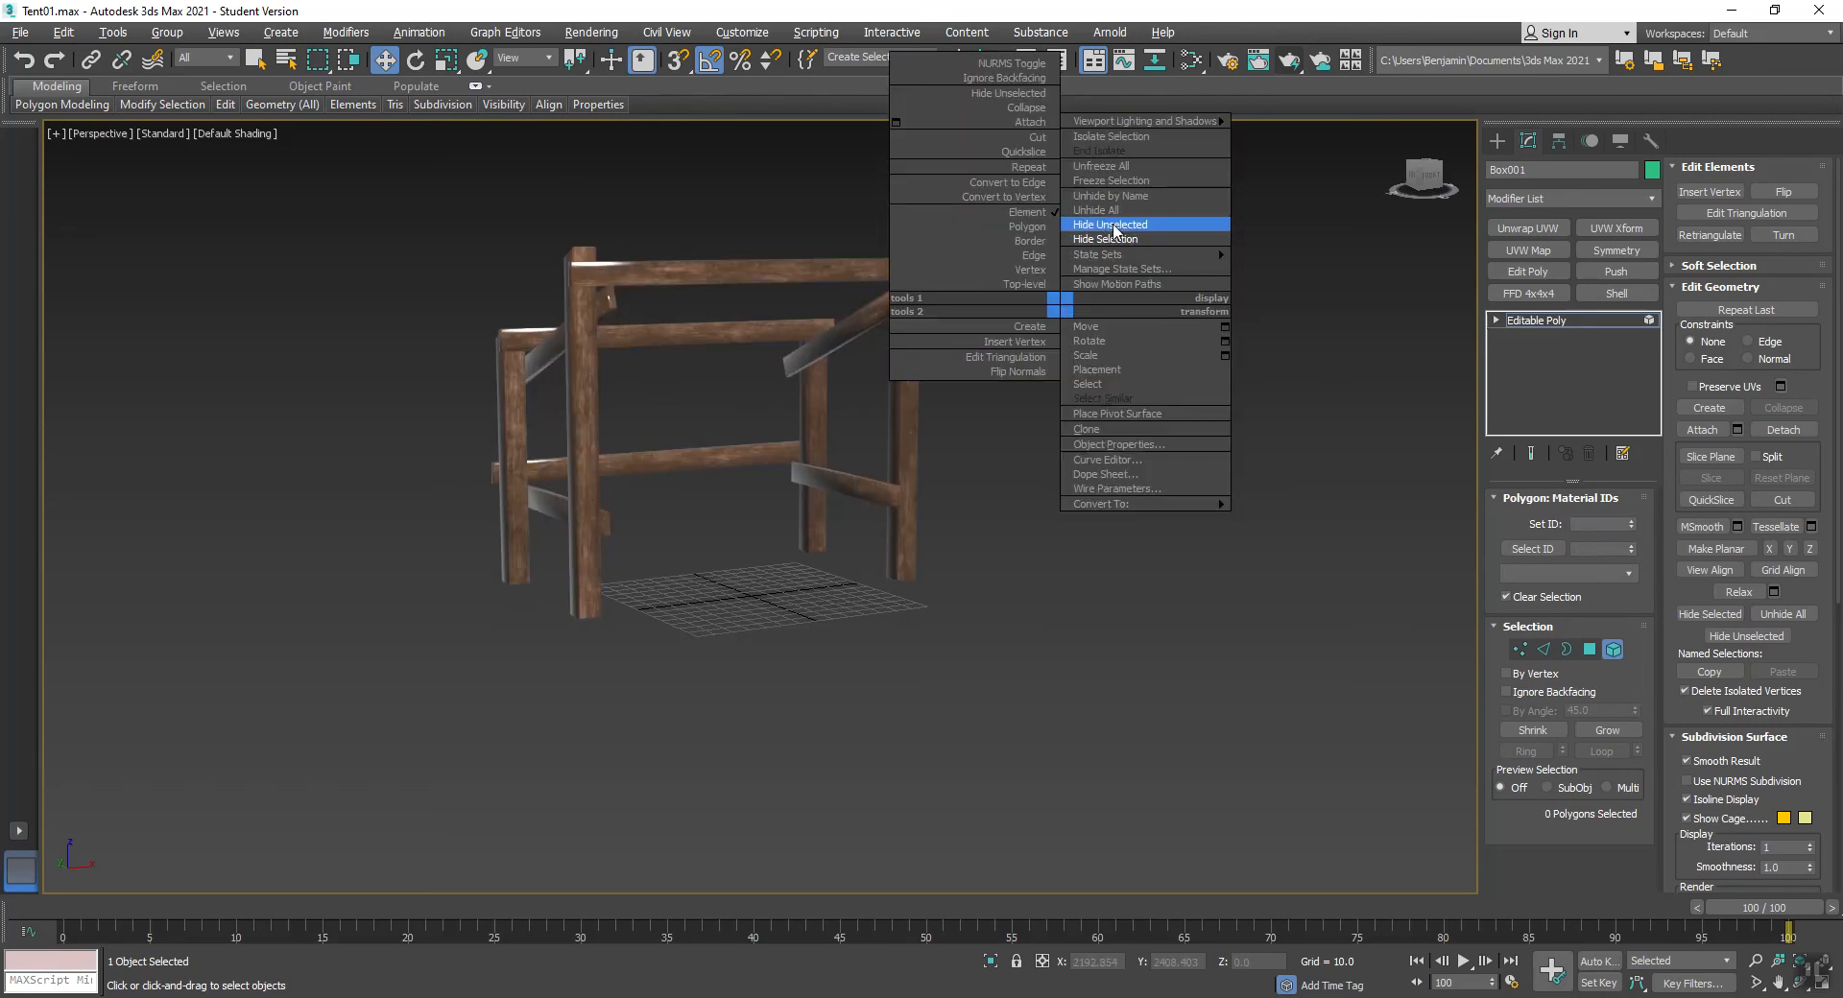
click(1111, 211)
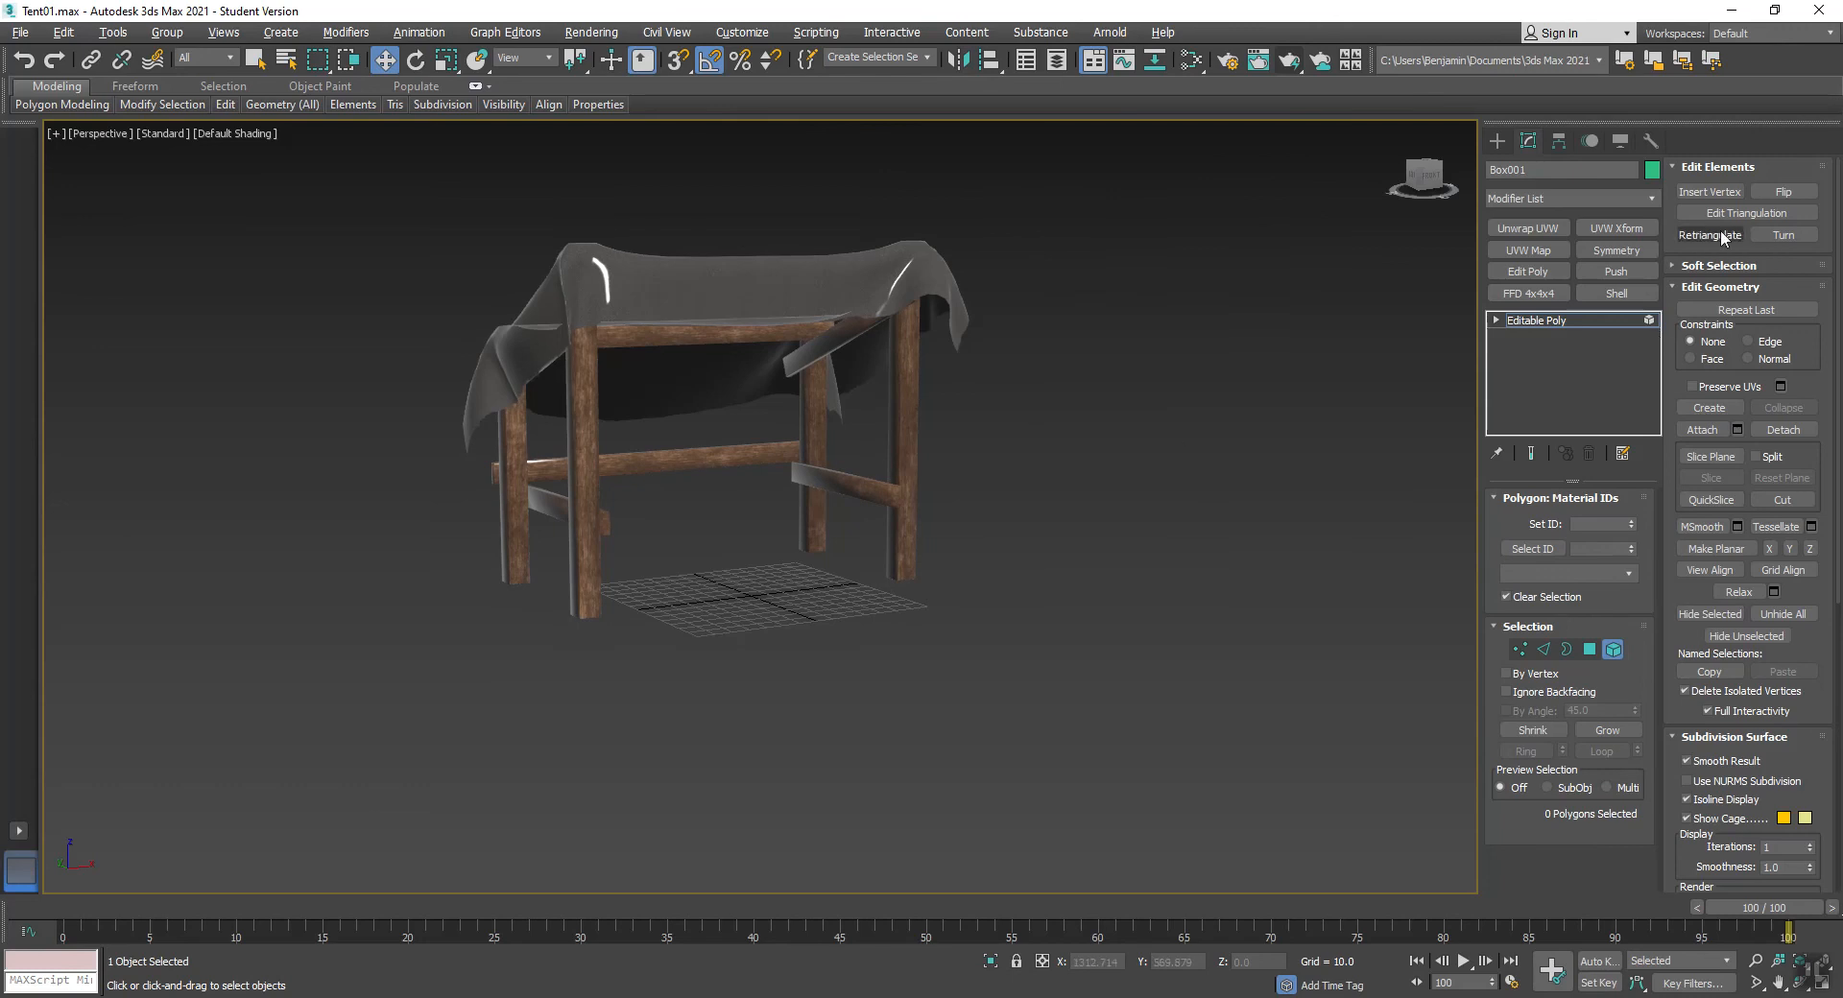
click(1704, 430)
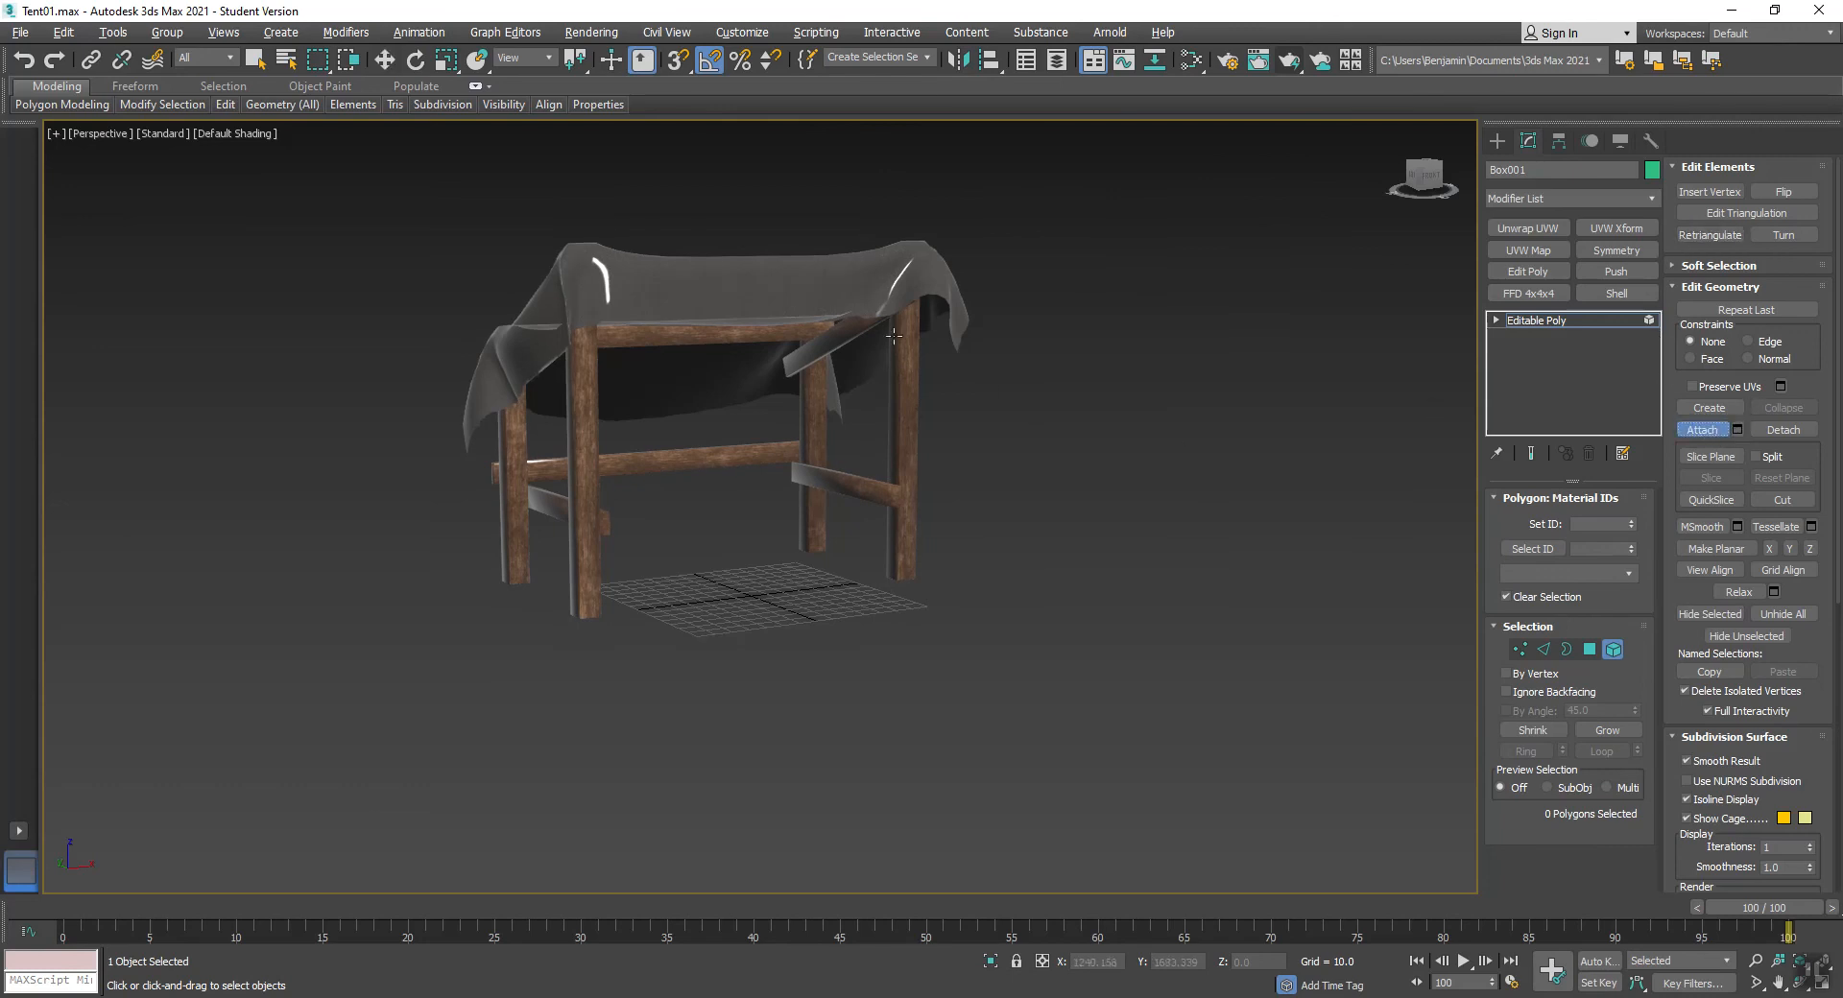
click(872, 273)
key(w)
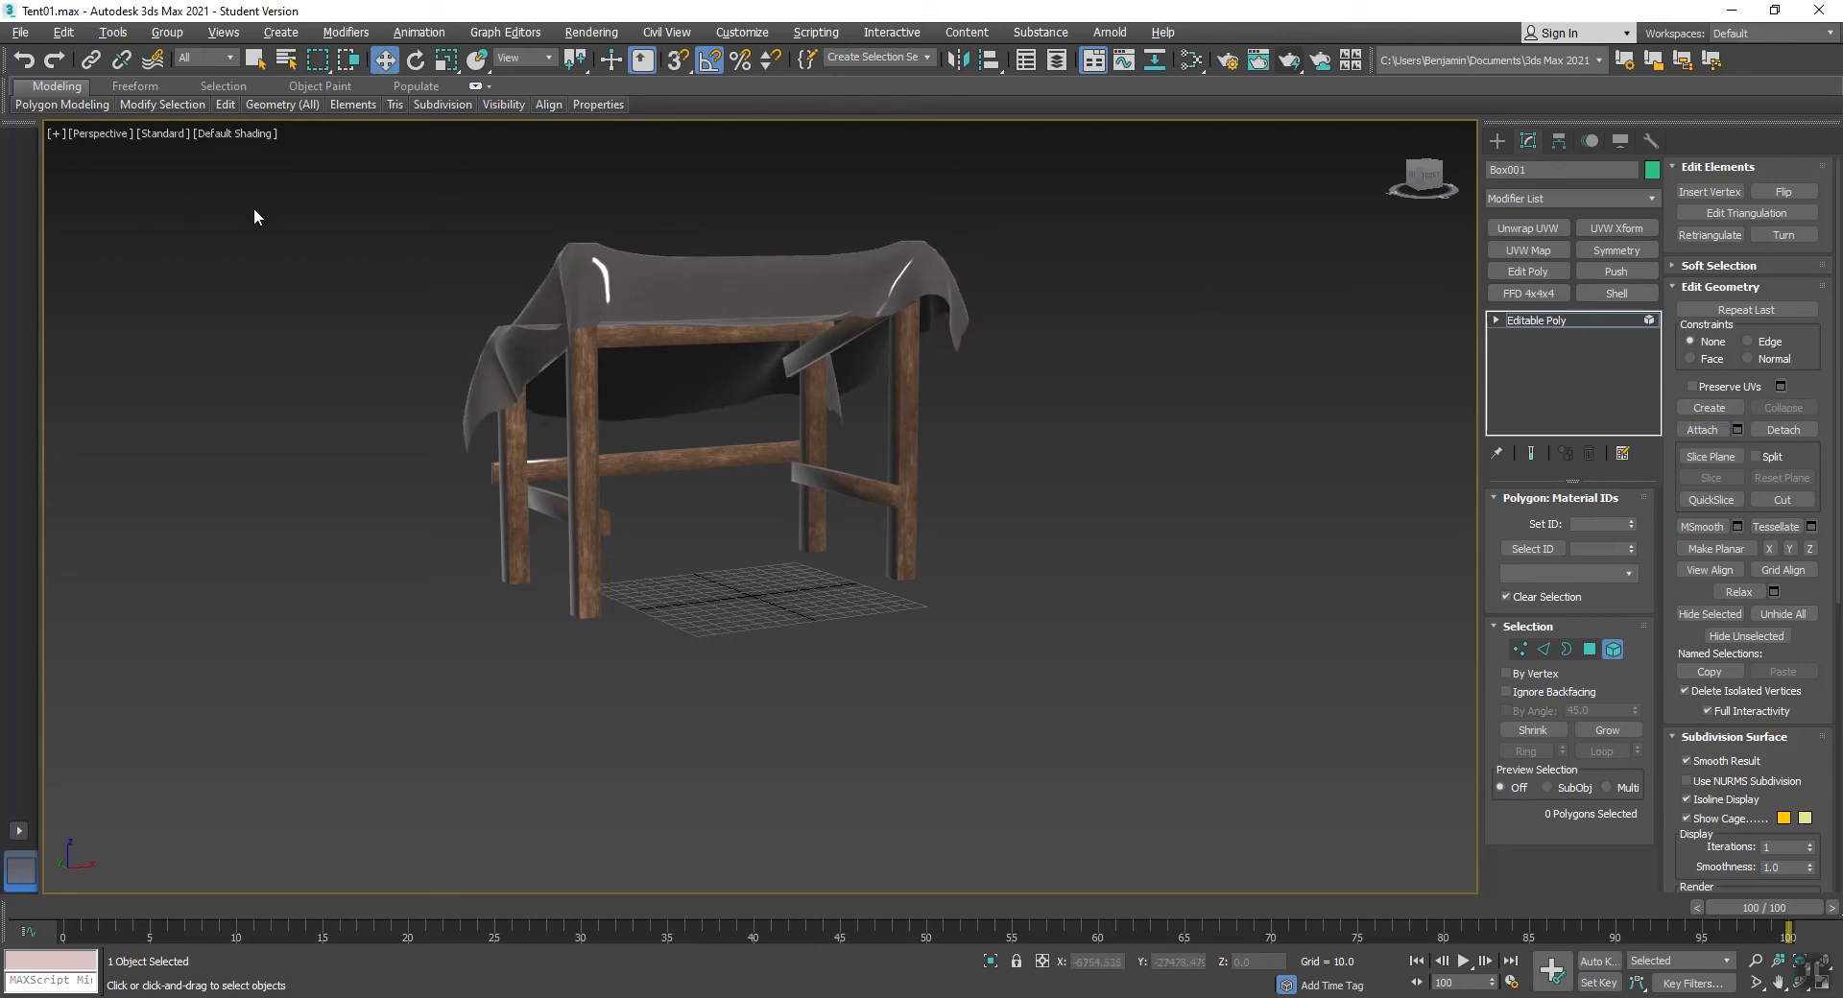
- Rename the combined object as Tent, leave element level, and deselect it
key(F4)
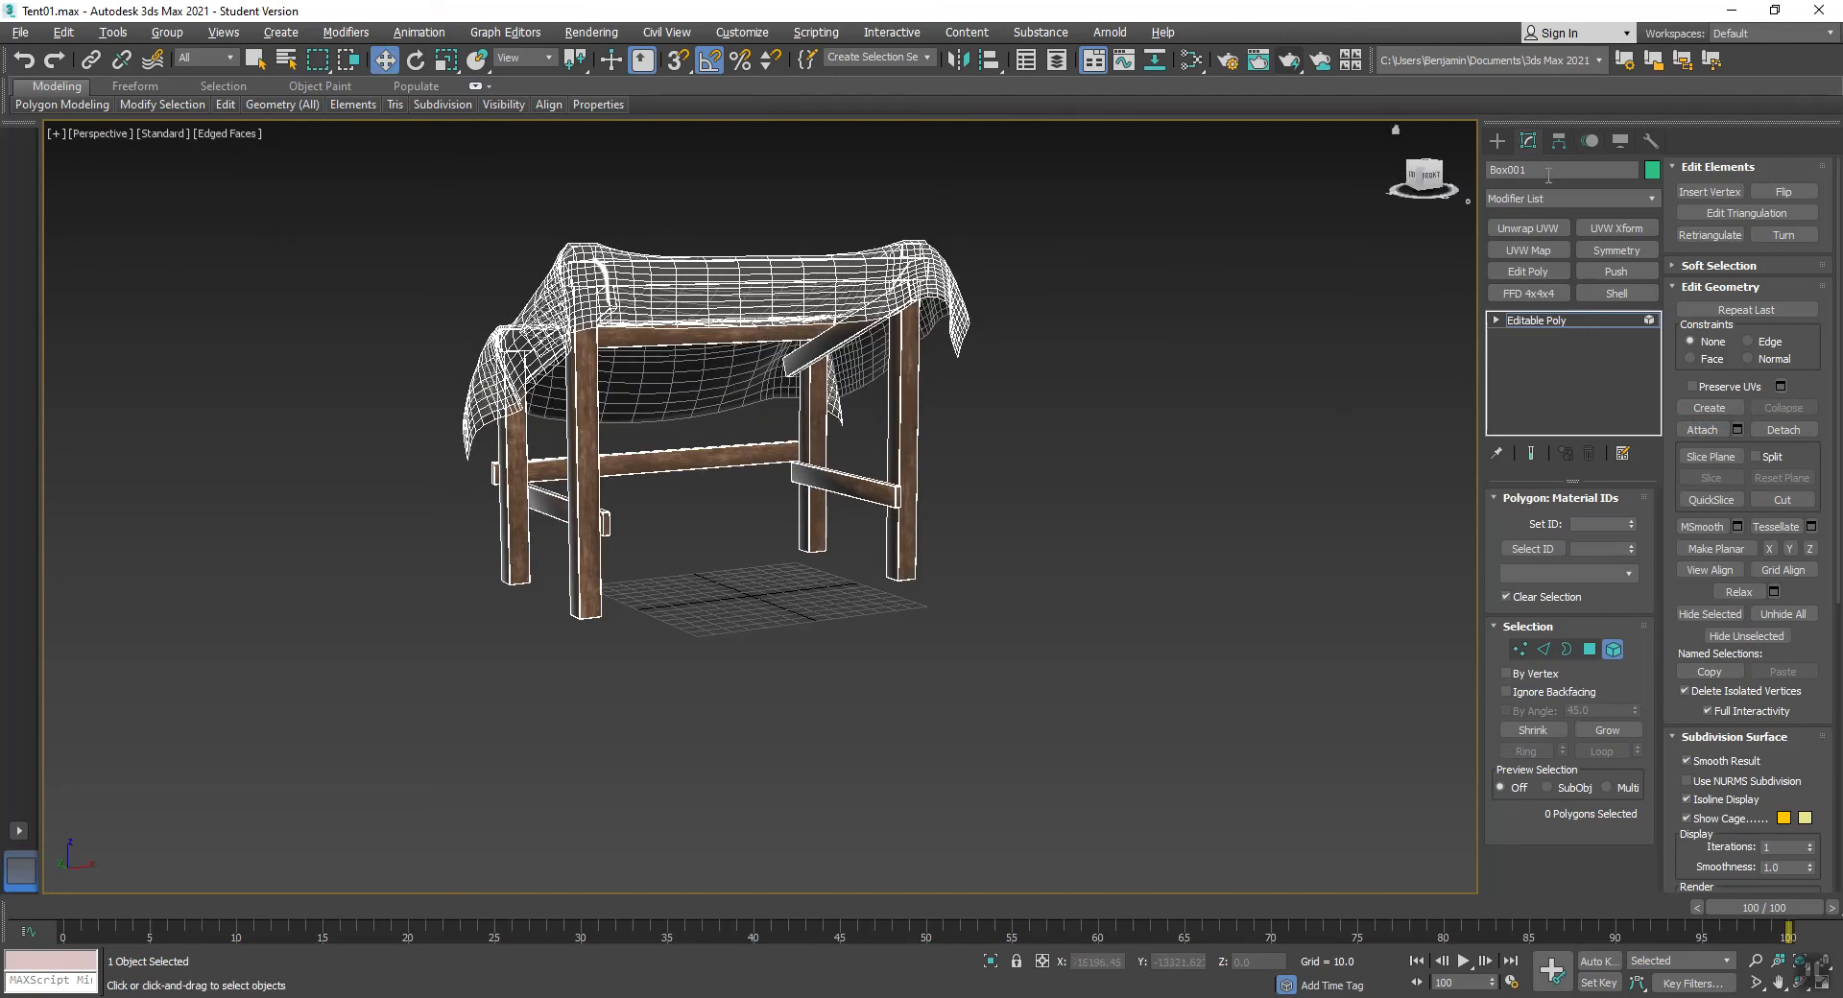
click(1559, 170)
text(Tent)
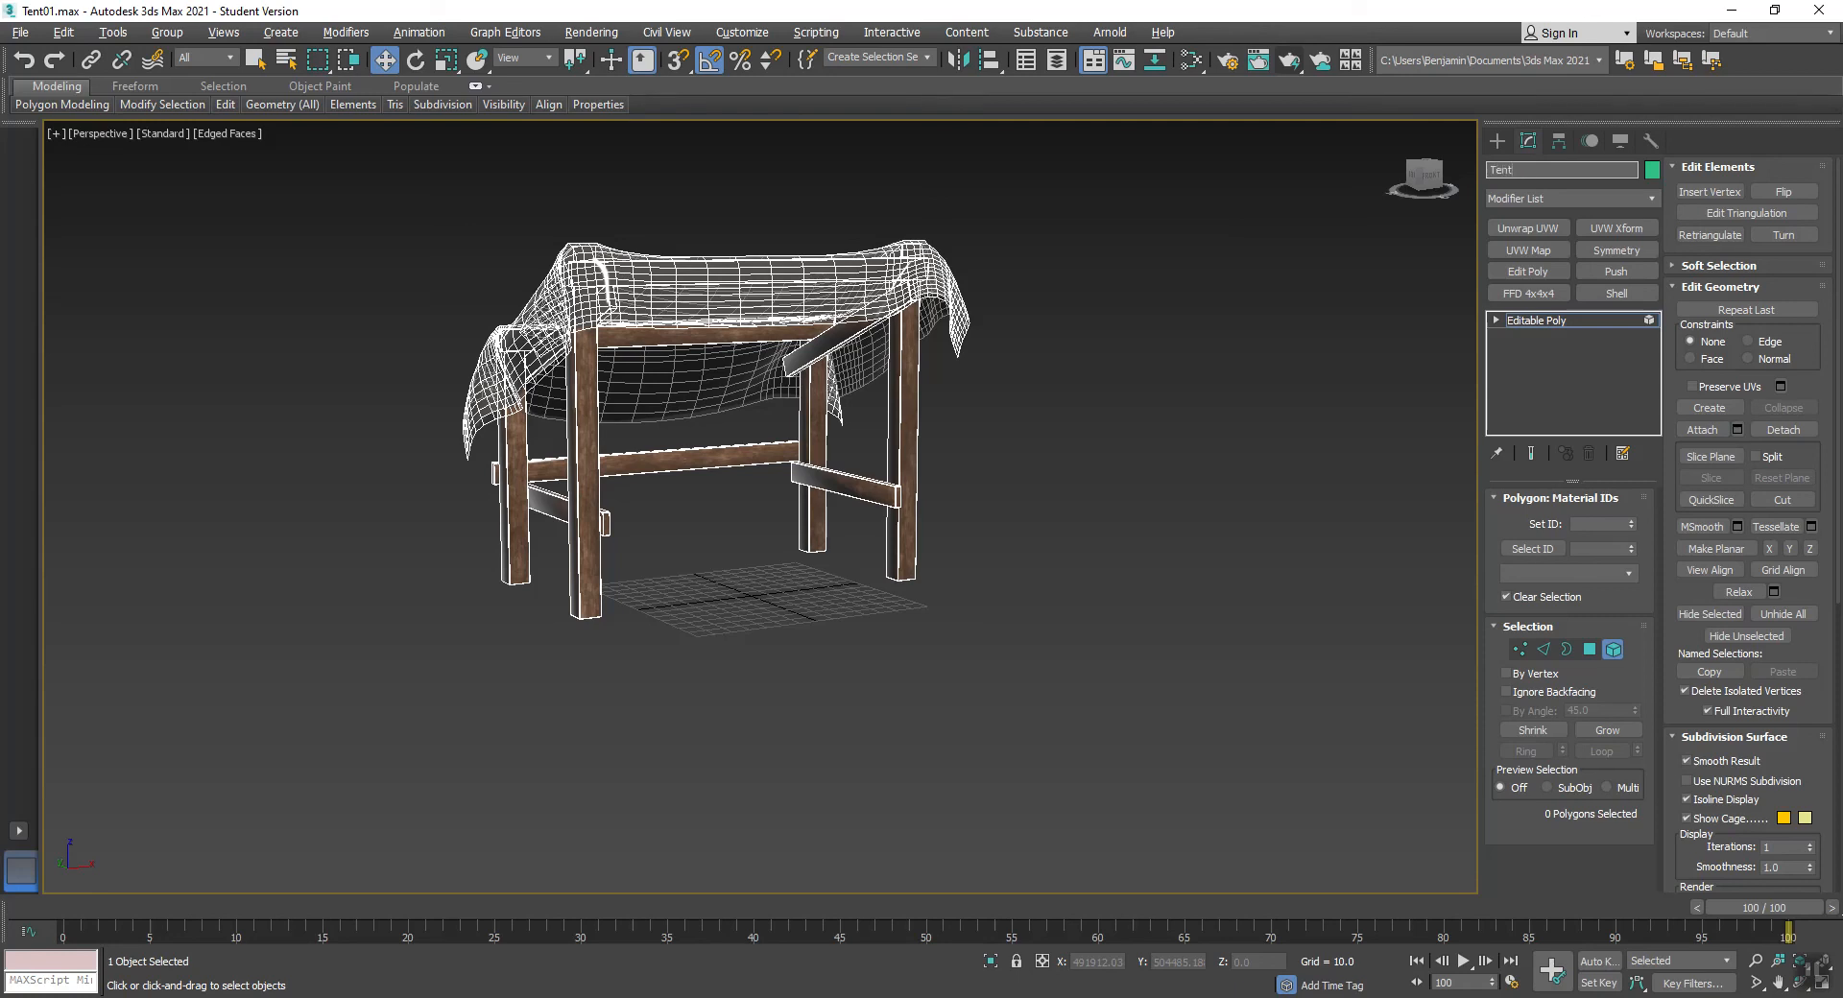
click(1613, 648)
click(317, 491)
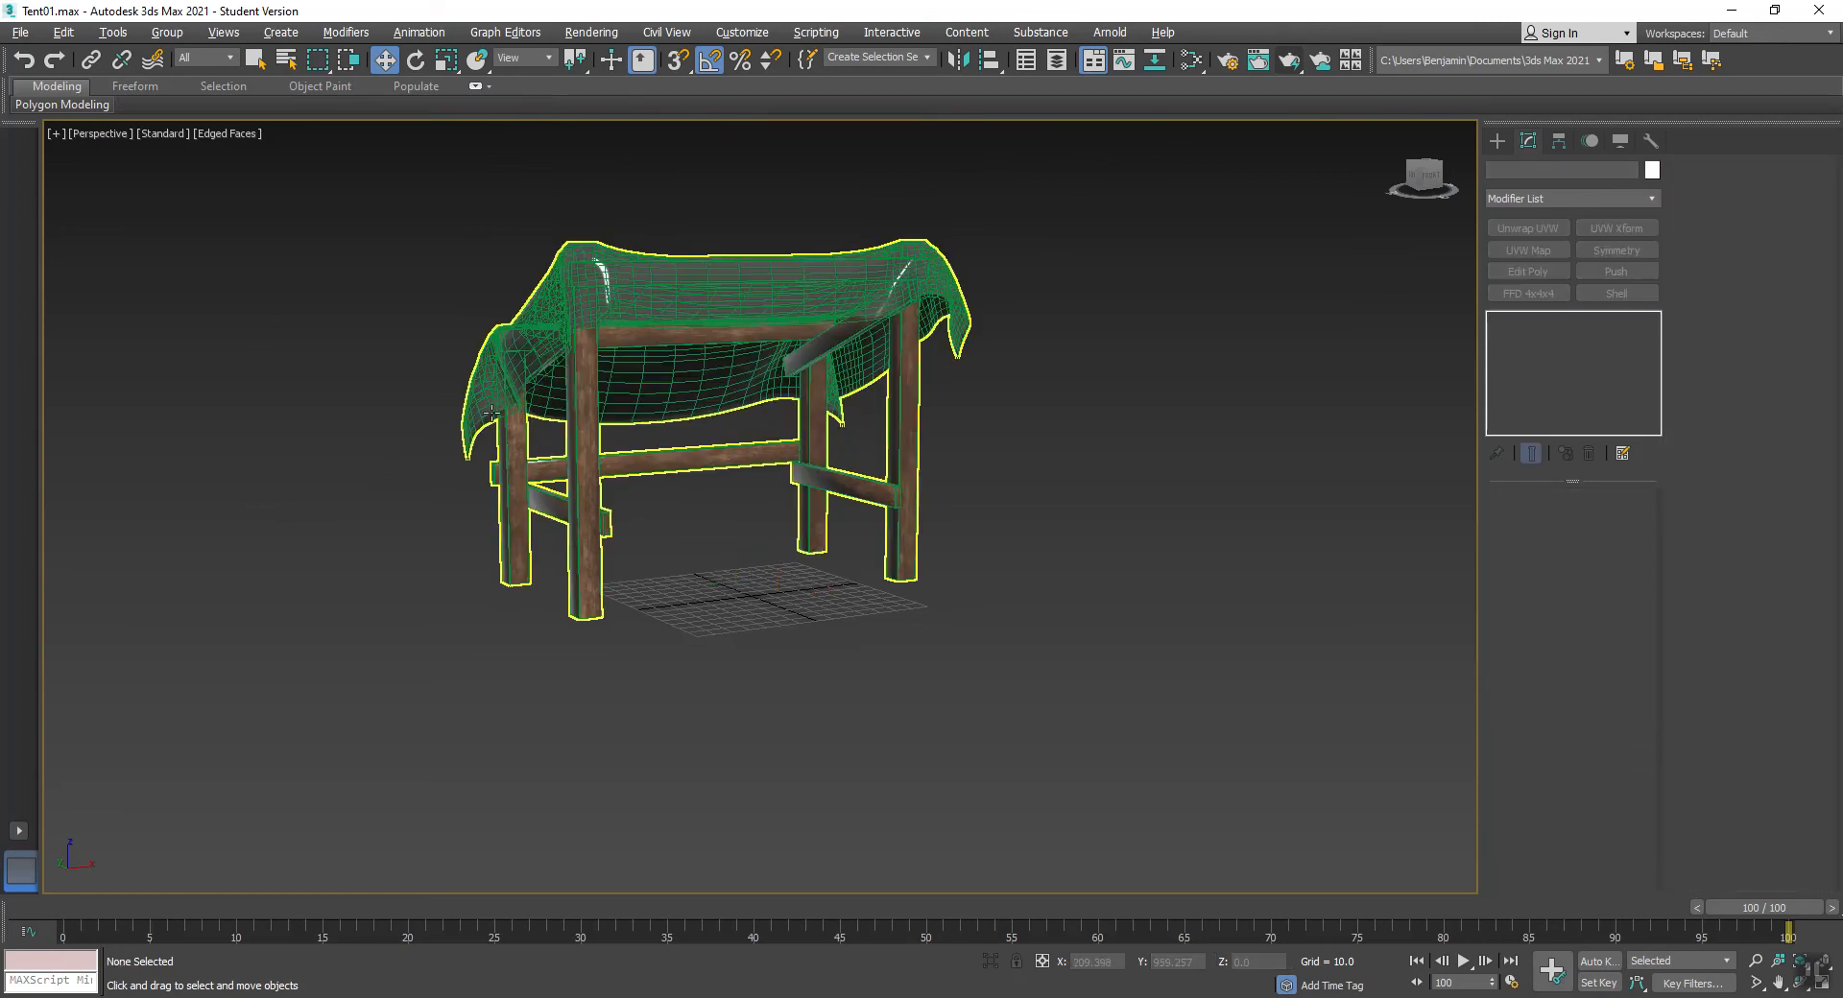
key(F4)
- Select the Tent object and add an Edit Poly modifier on top of its Editable Poly base
click(585, 301)
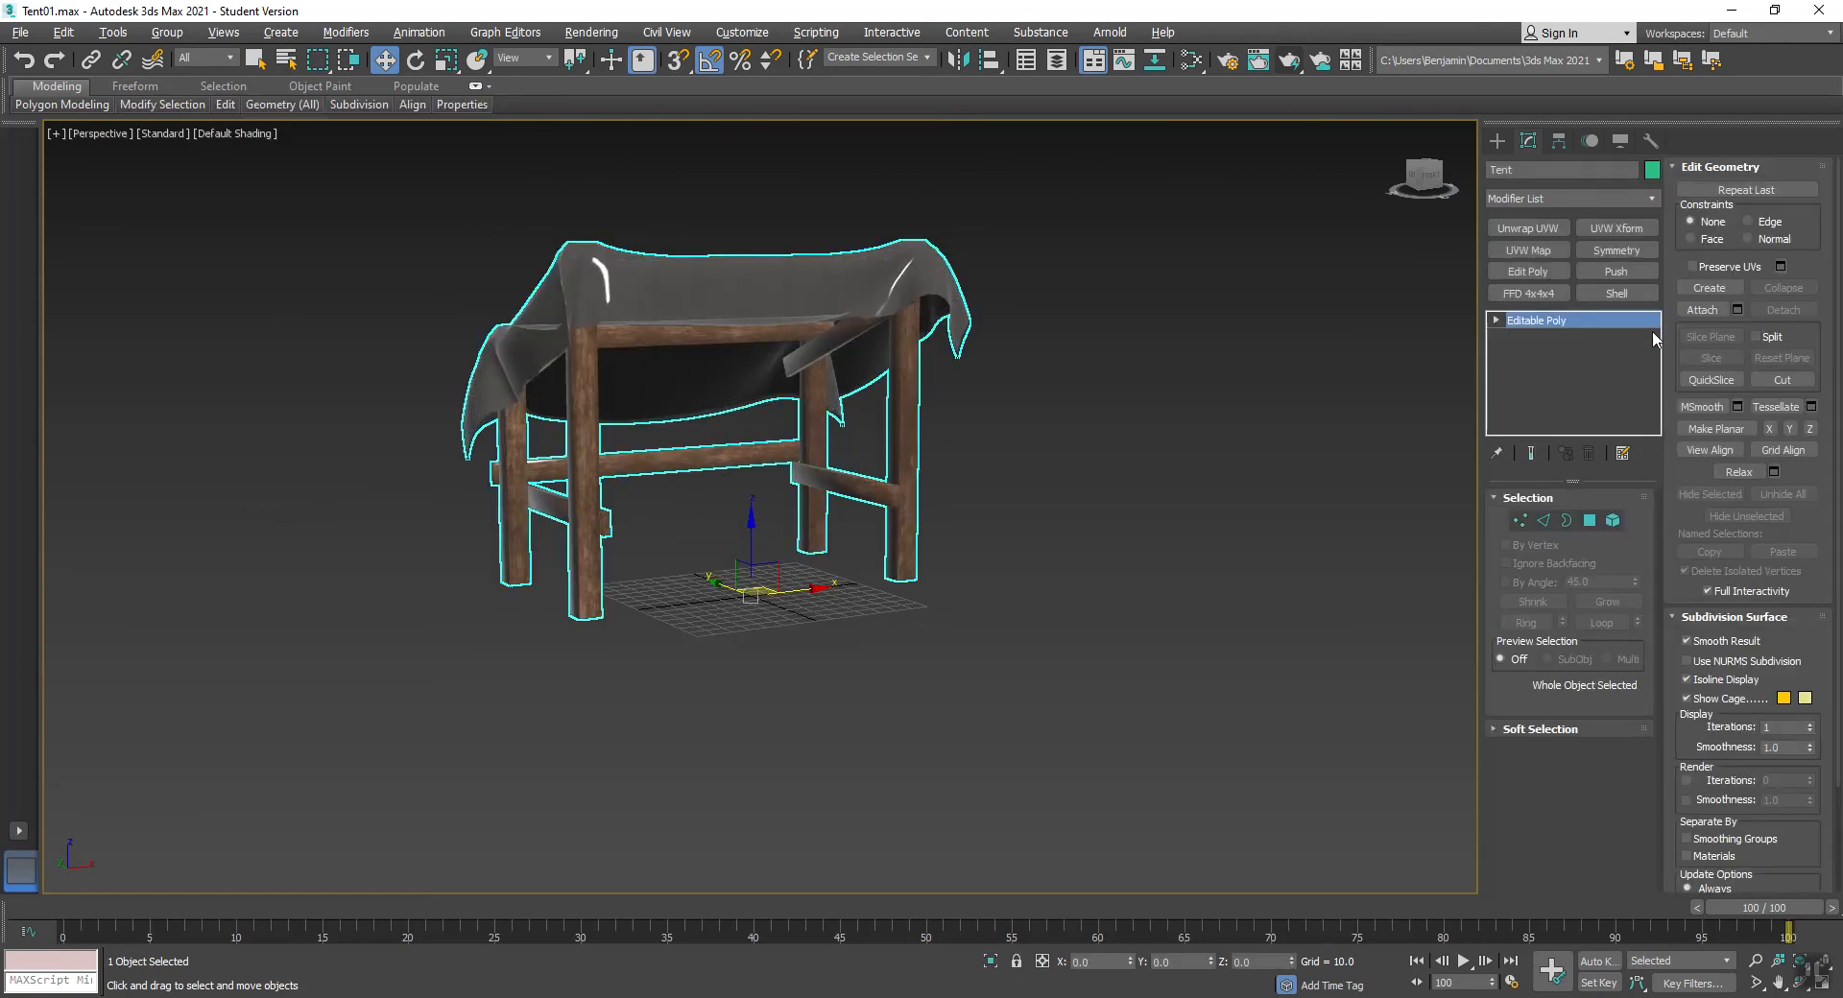
click(1554, 262)
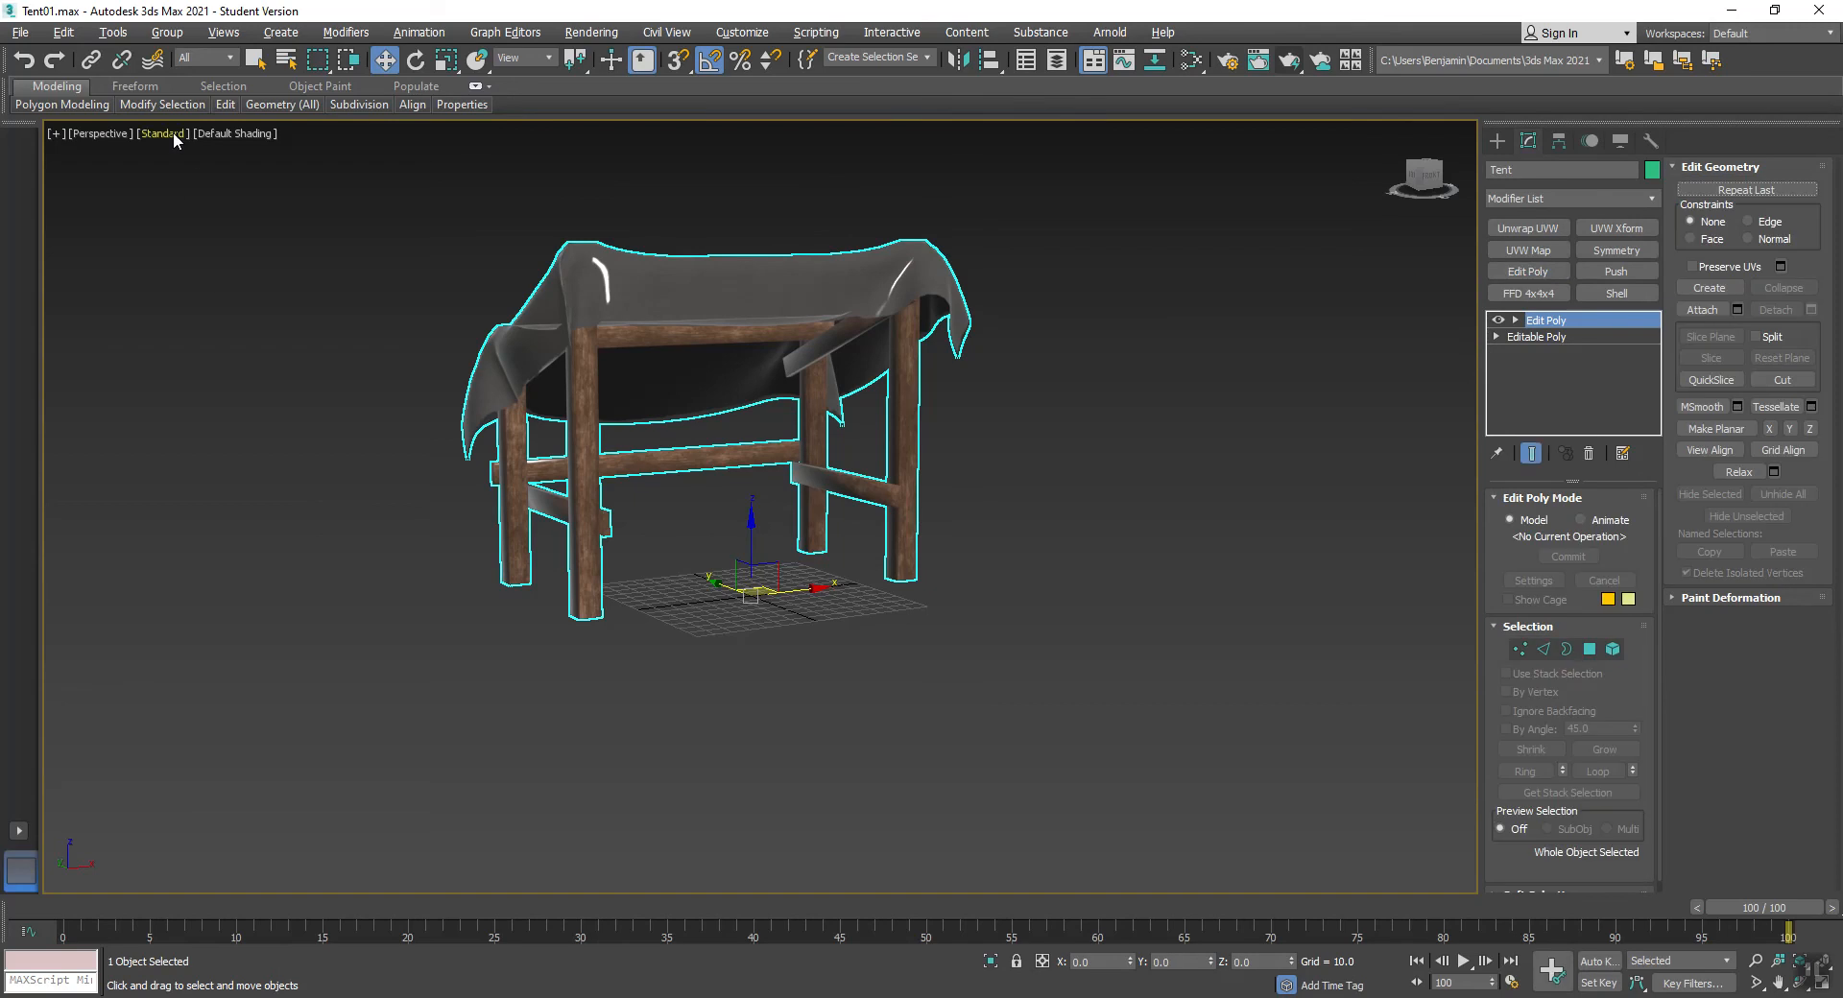
- Export only the selected tent as an Autodesk FBX file into the Wood folder, keeping the current FBX export options
click(19, 31)
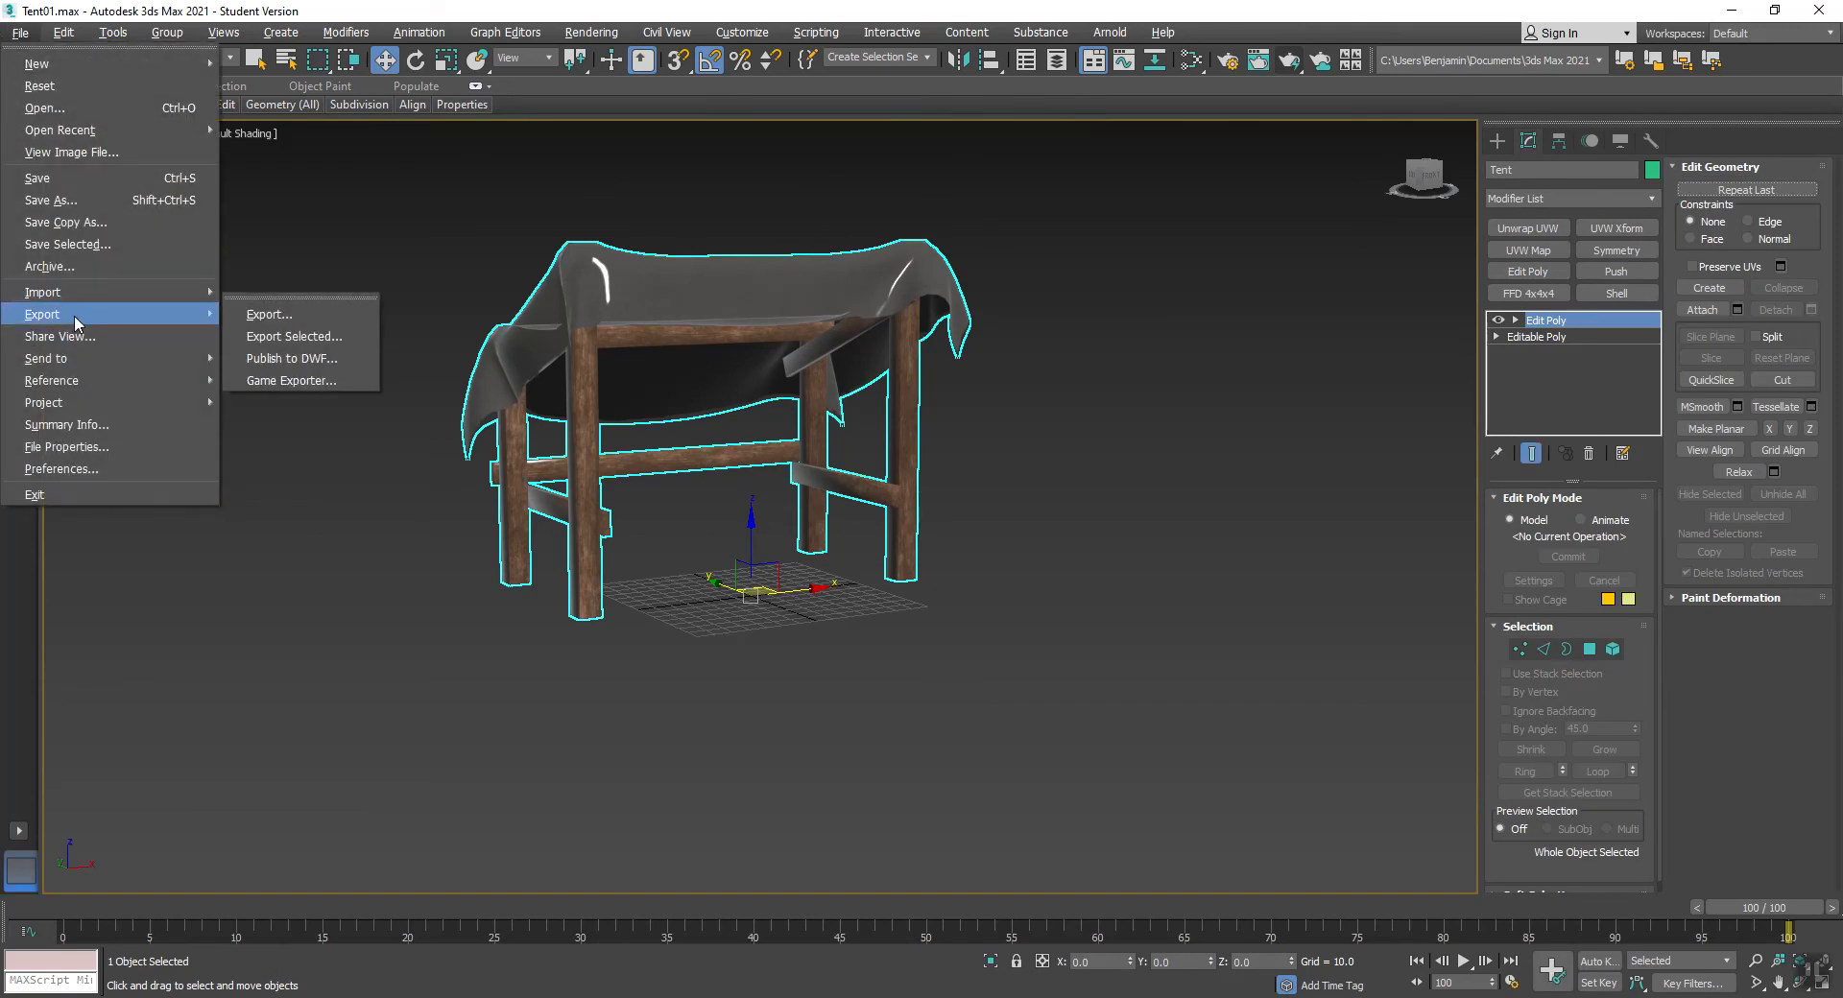
click(277, 346)
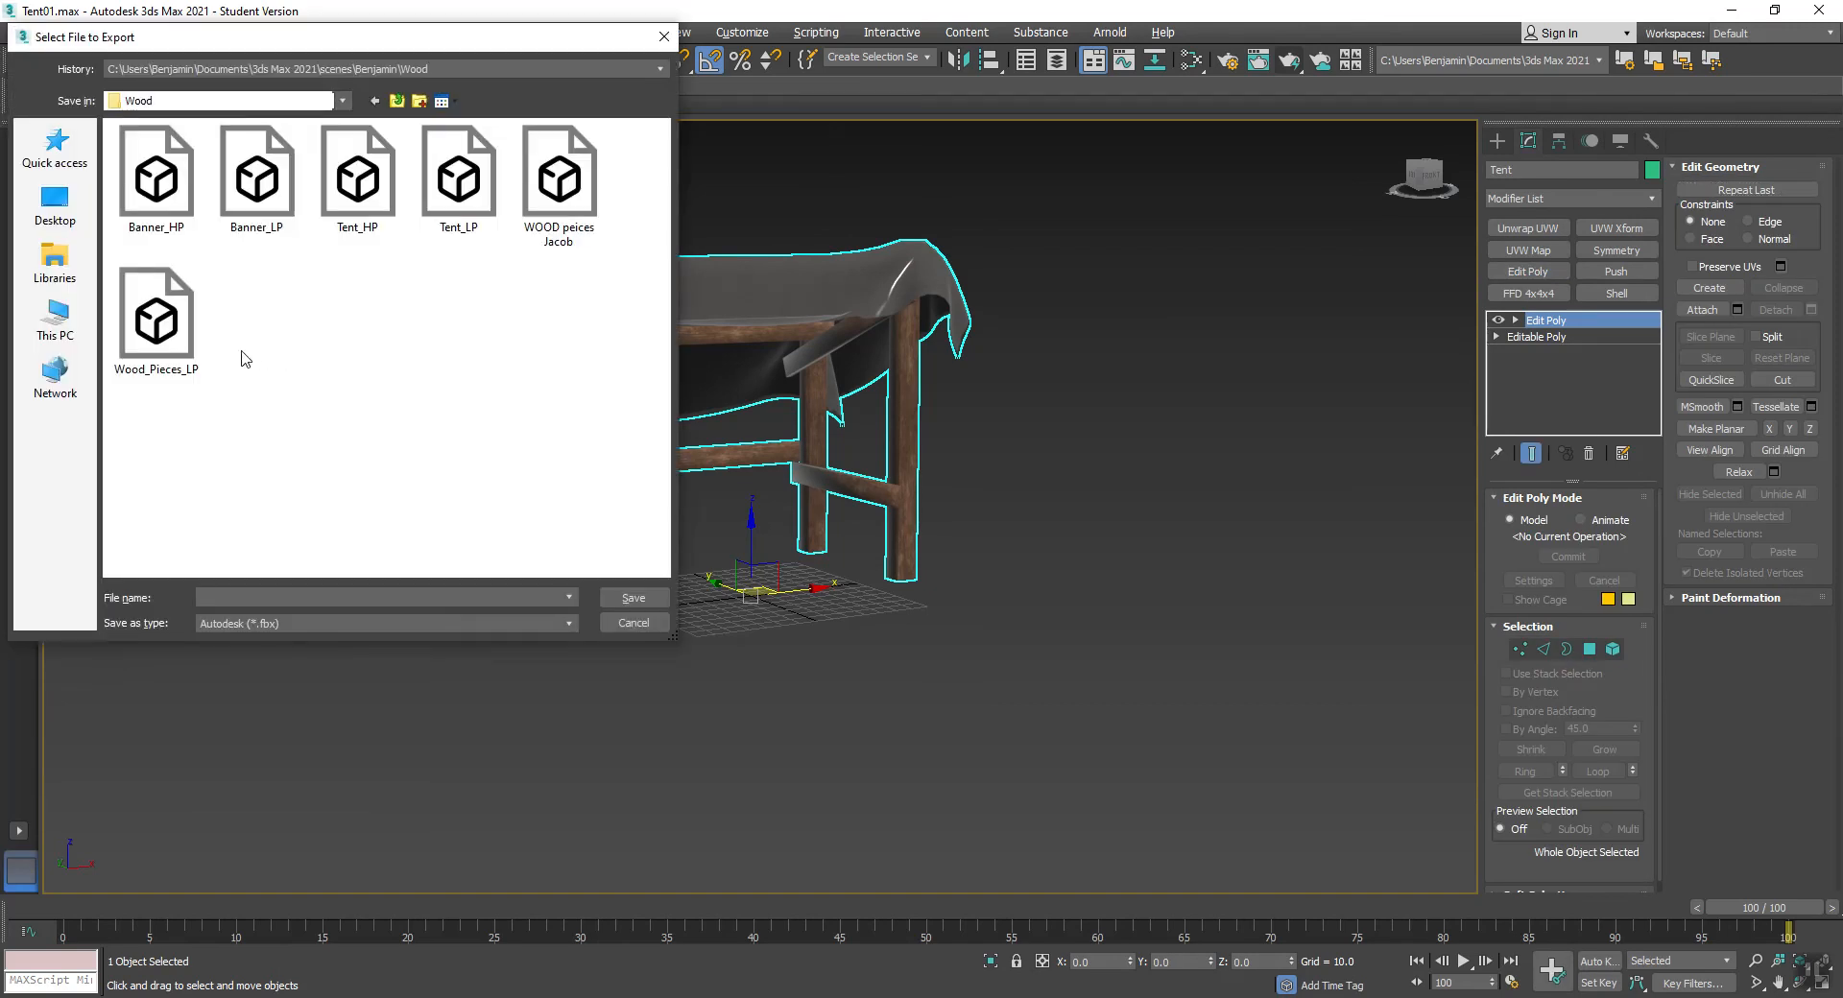
text(Tem)
key(BackSpace)
click(240, 351)
click(640, 599)
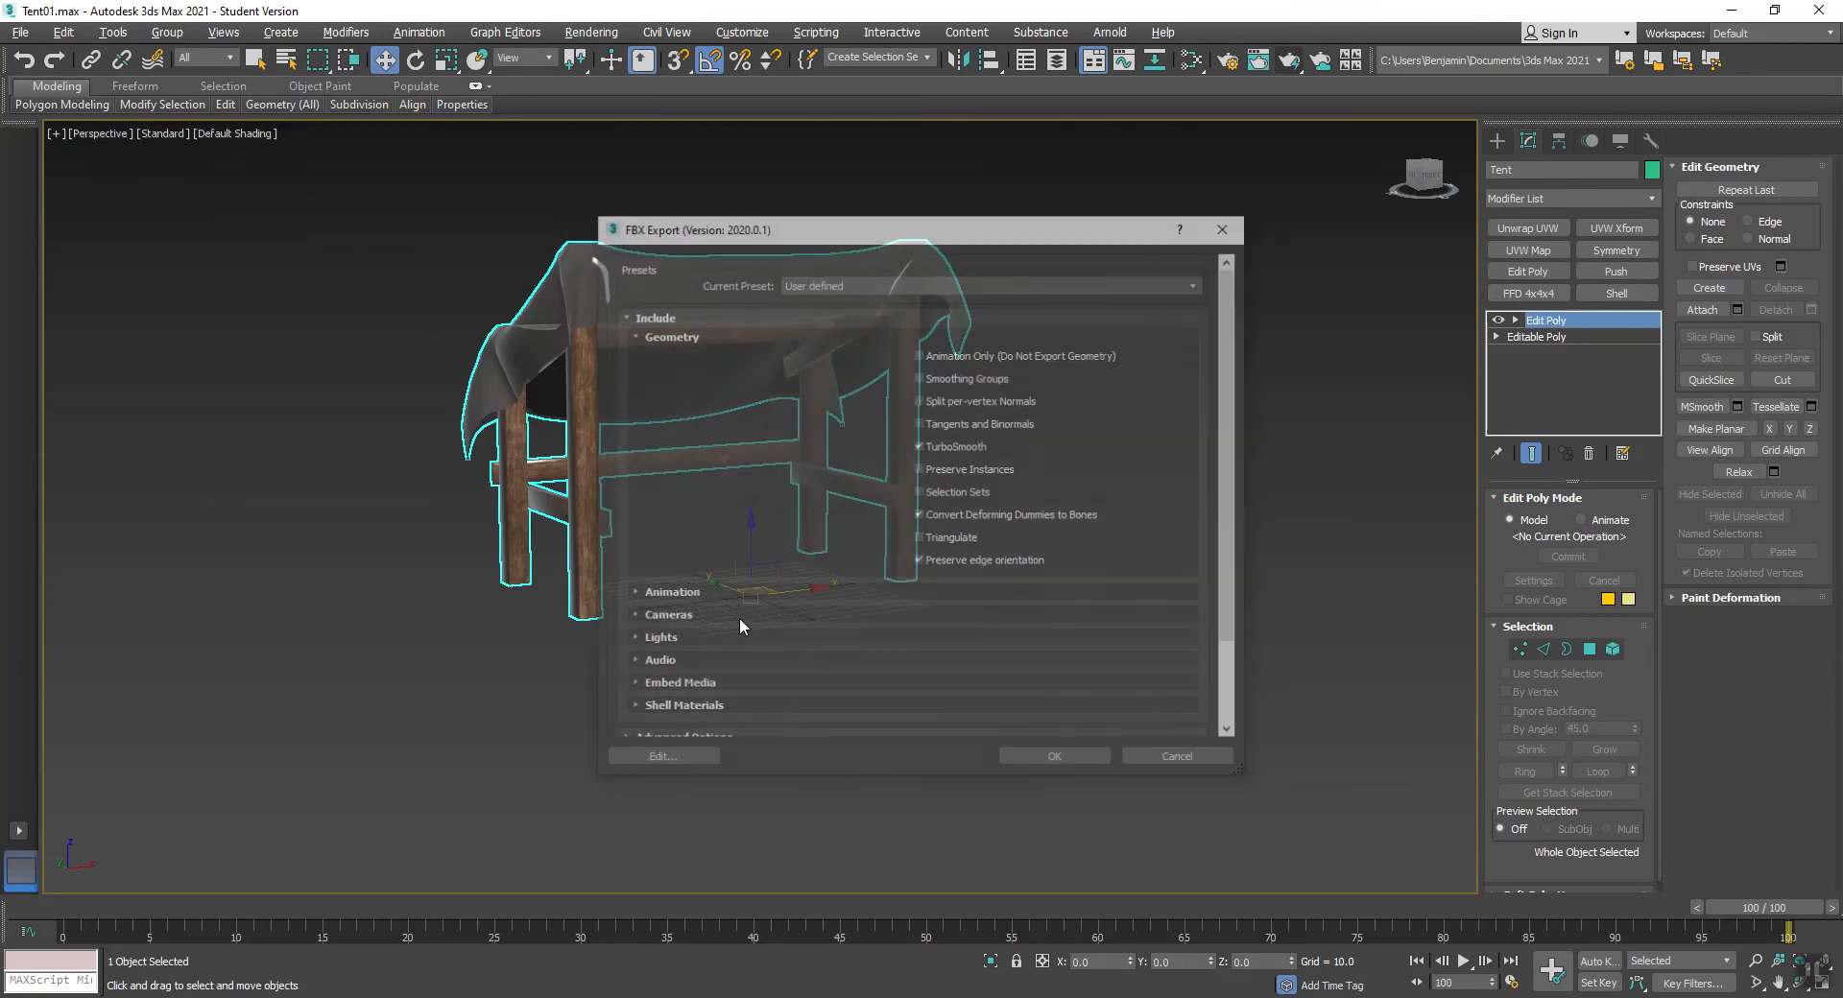
click(1070, 756)
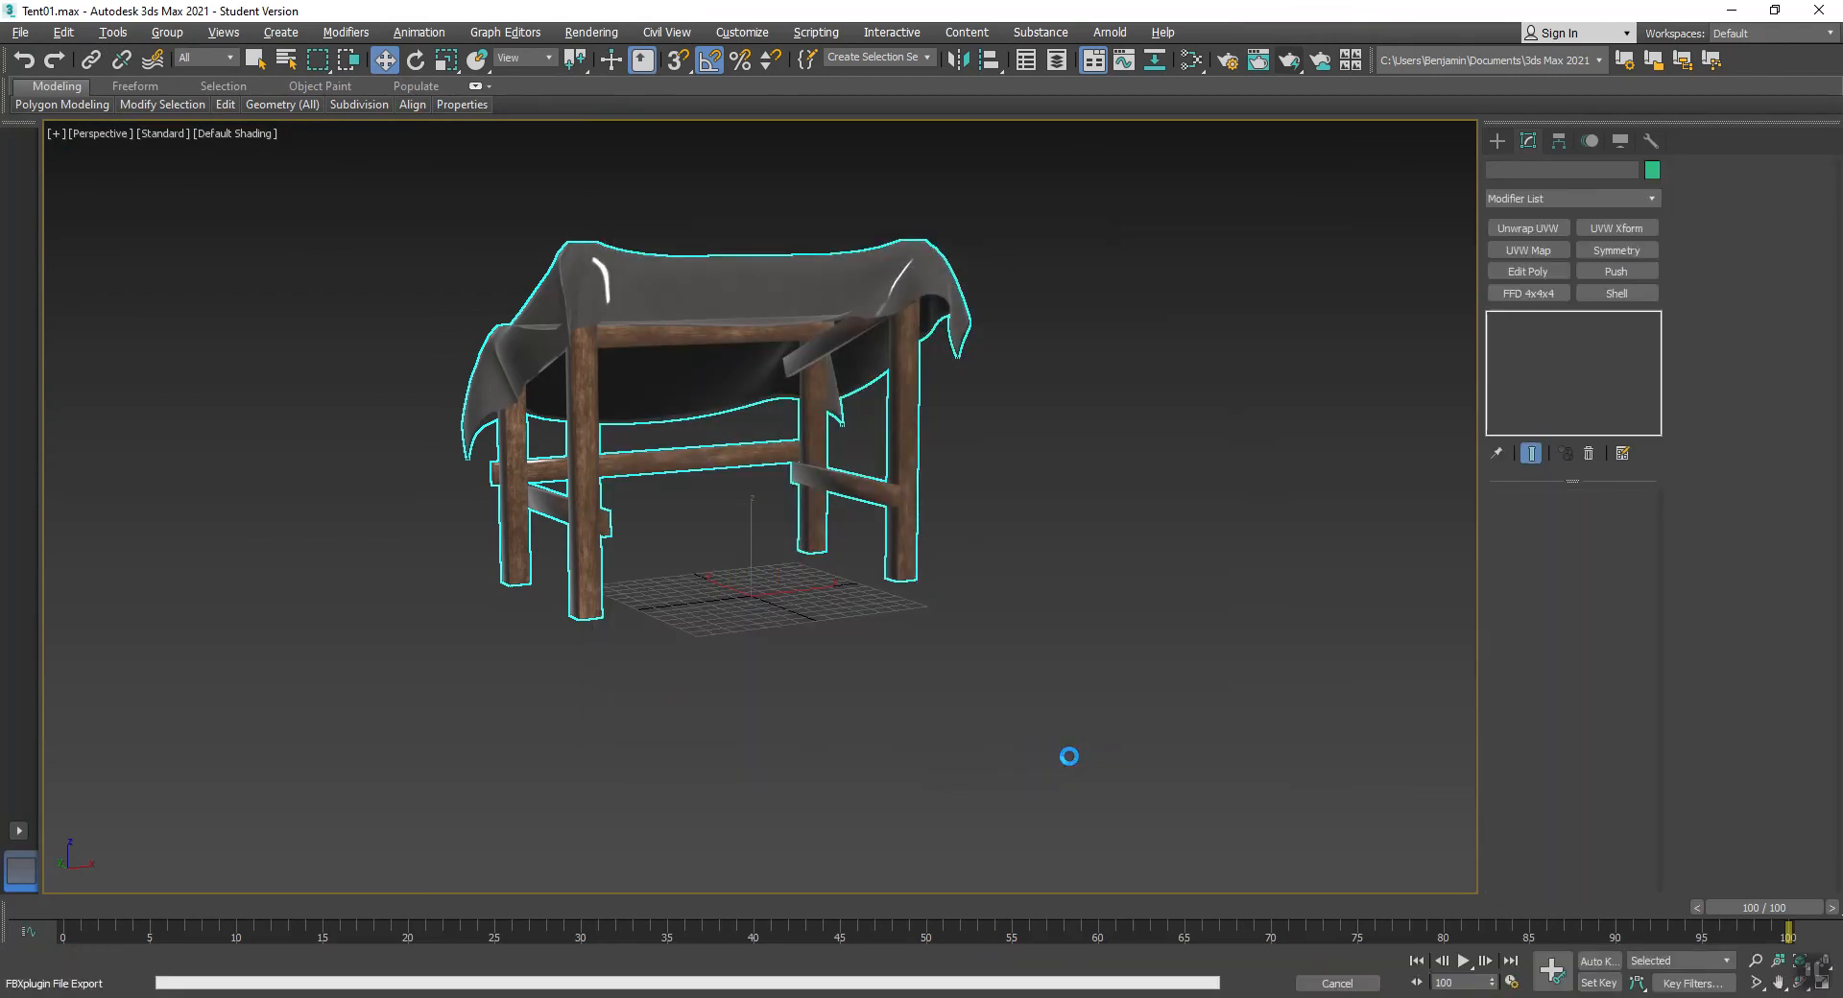
click(1071, 759)
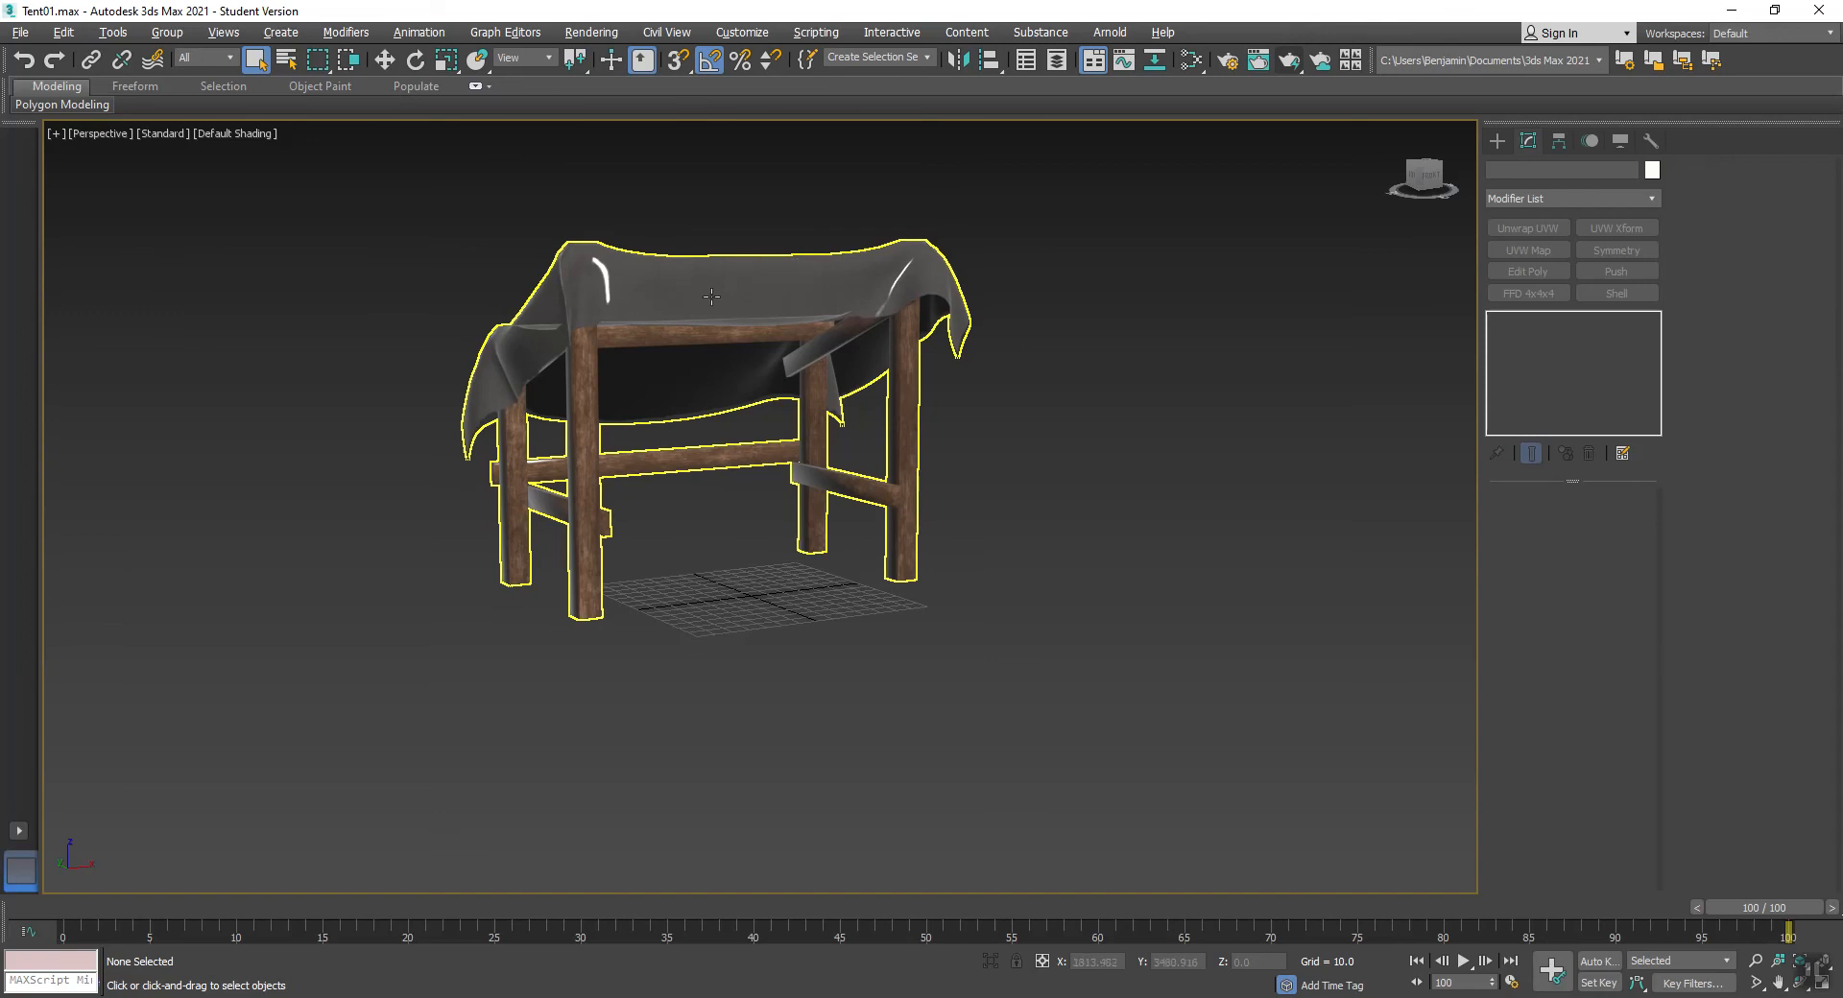
- Select the whole tent again with a selection region across the frame and cloth
scroll(712, 297, up, 4)
scroll(712, 297, down, 5)
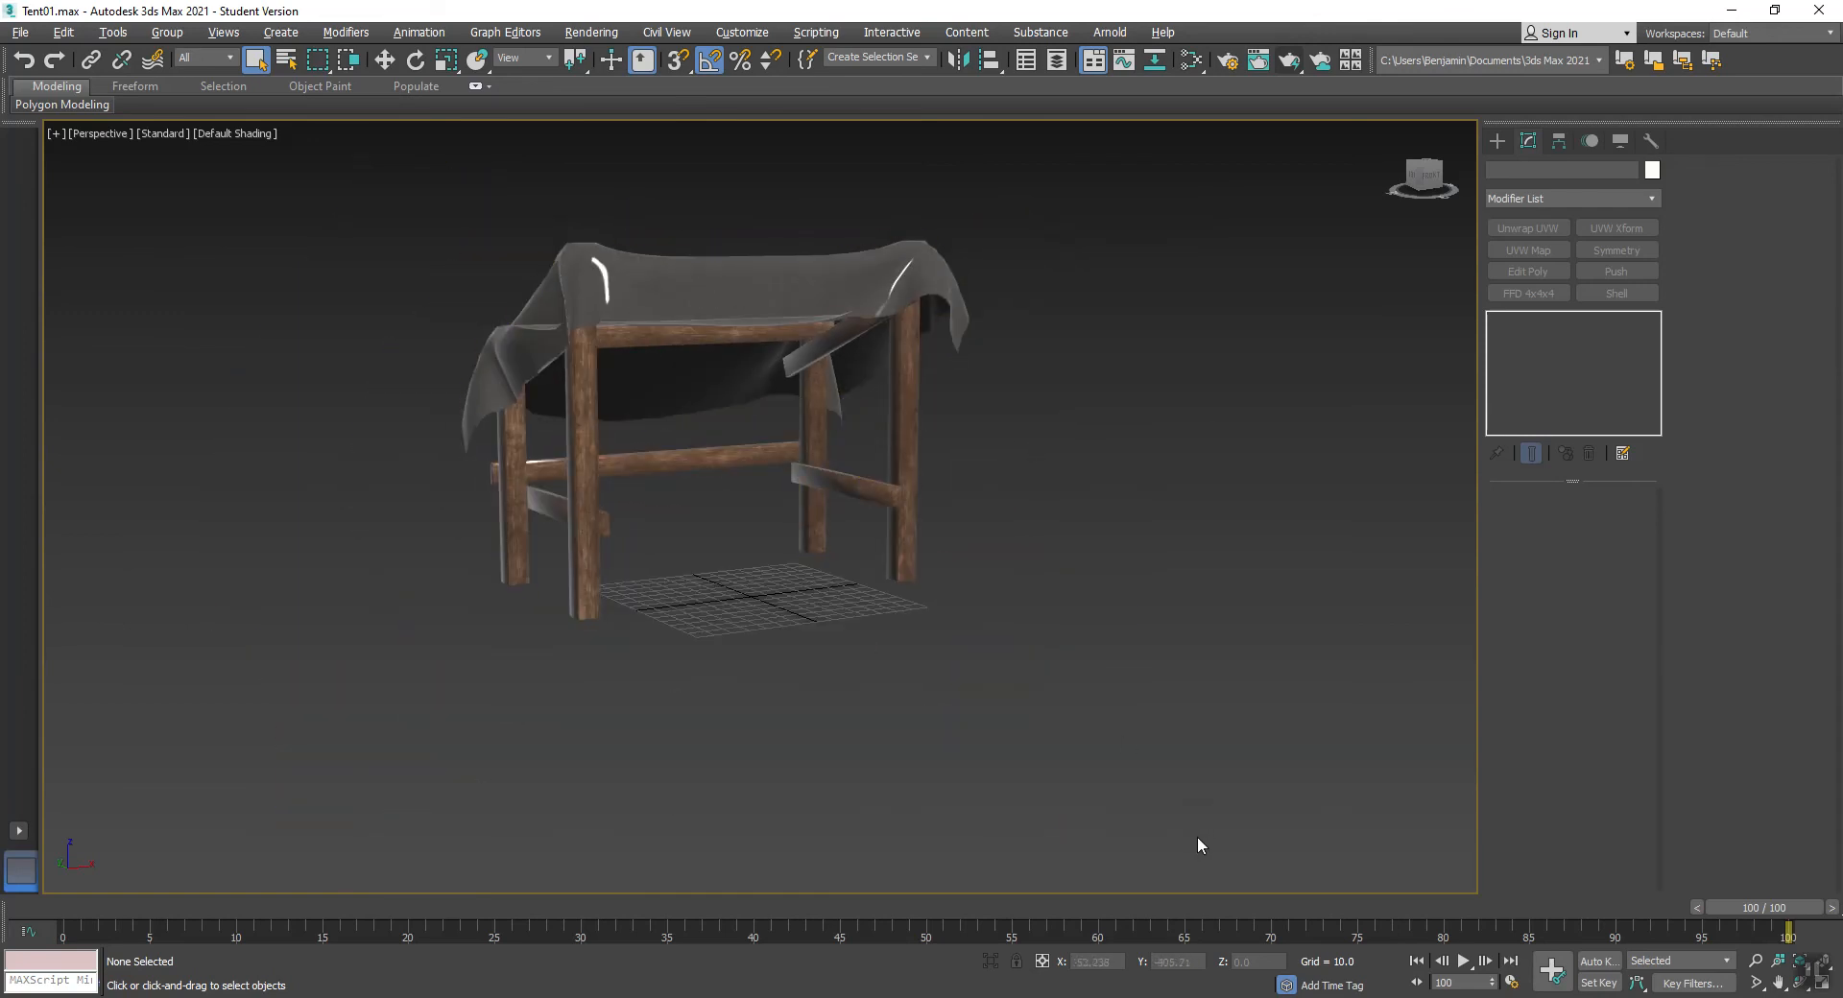
drag(1027, 403, 669, 663)
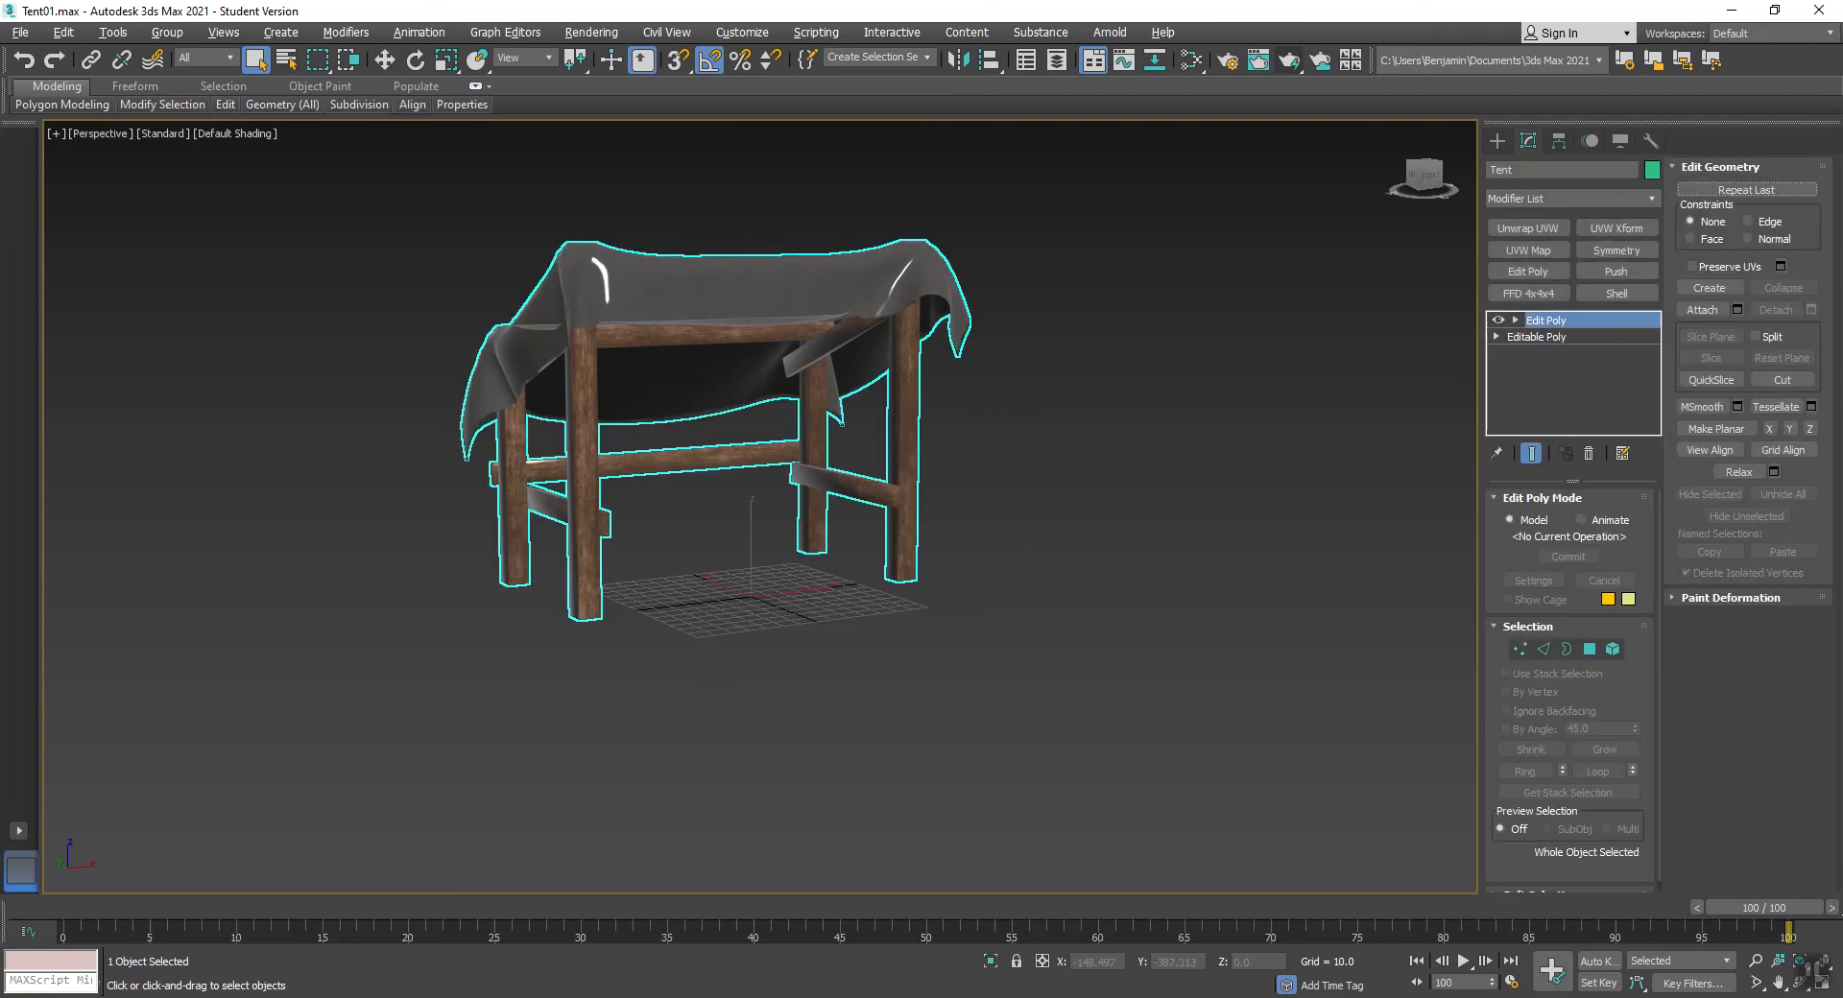